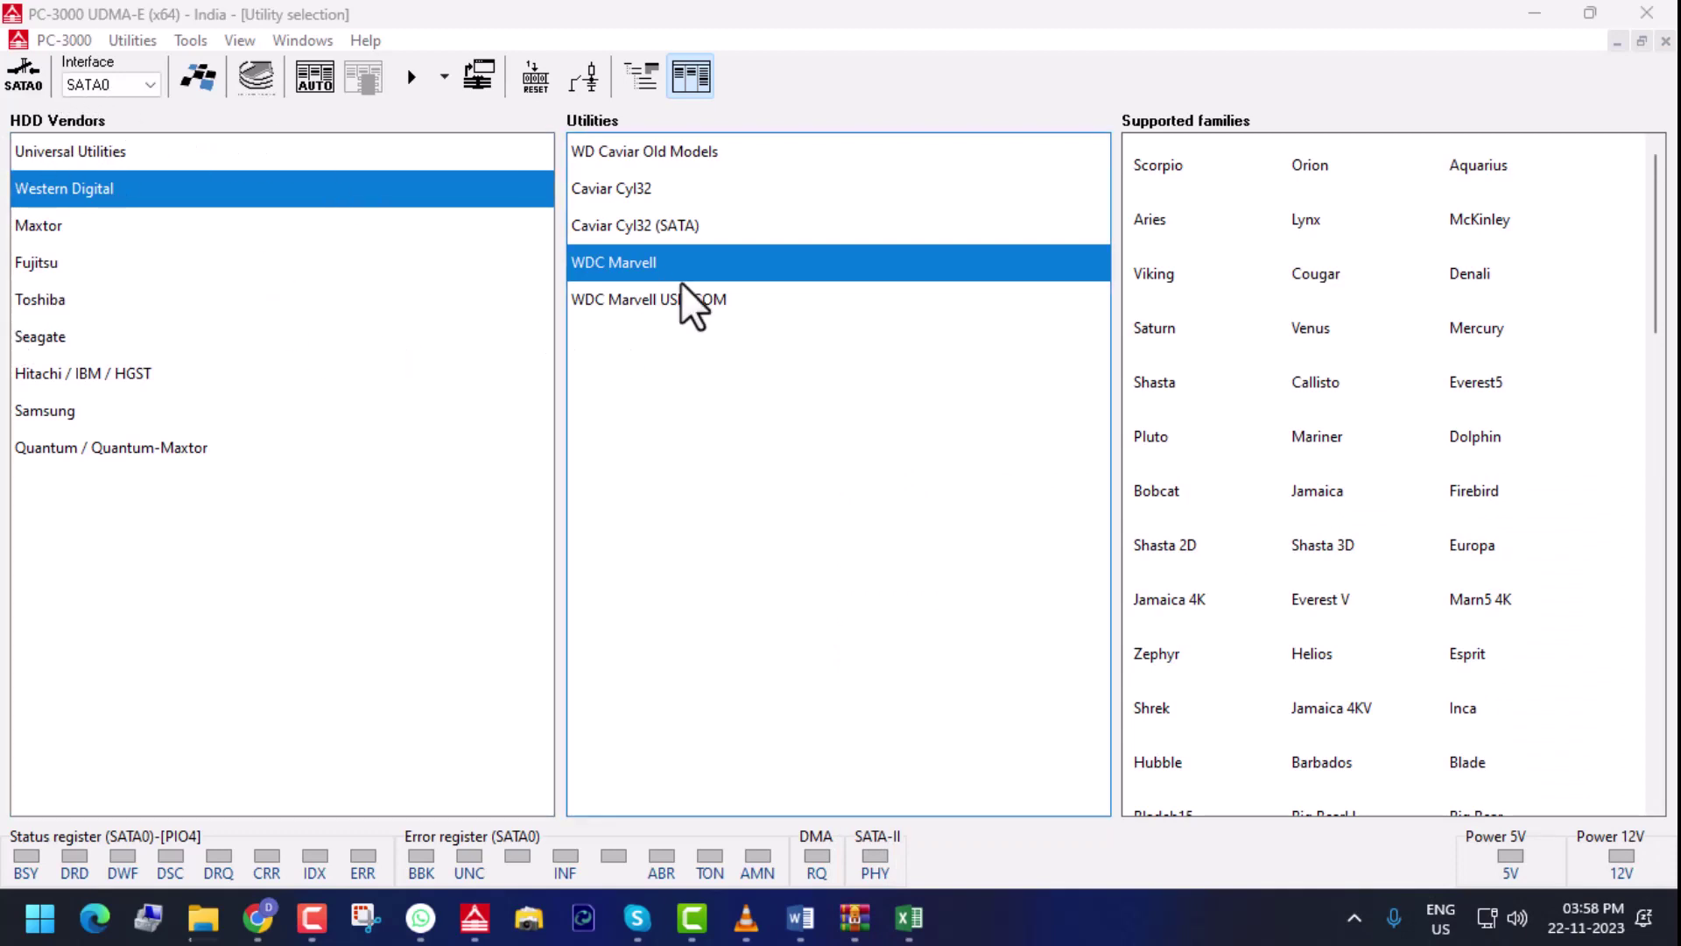
# Power on the drive connected to SATA0 and launch the WDC Marvell utility for Western Digital drives
pyautogui.click(15, 83)
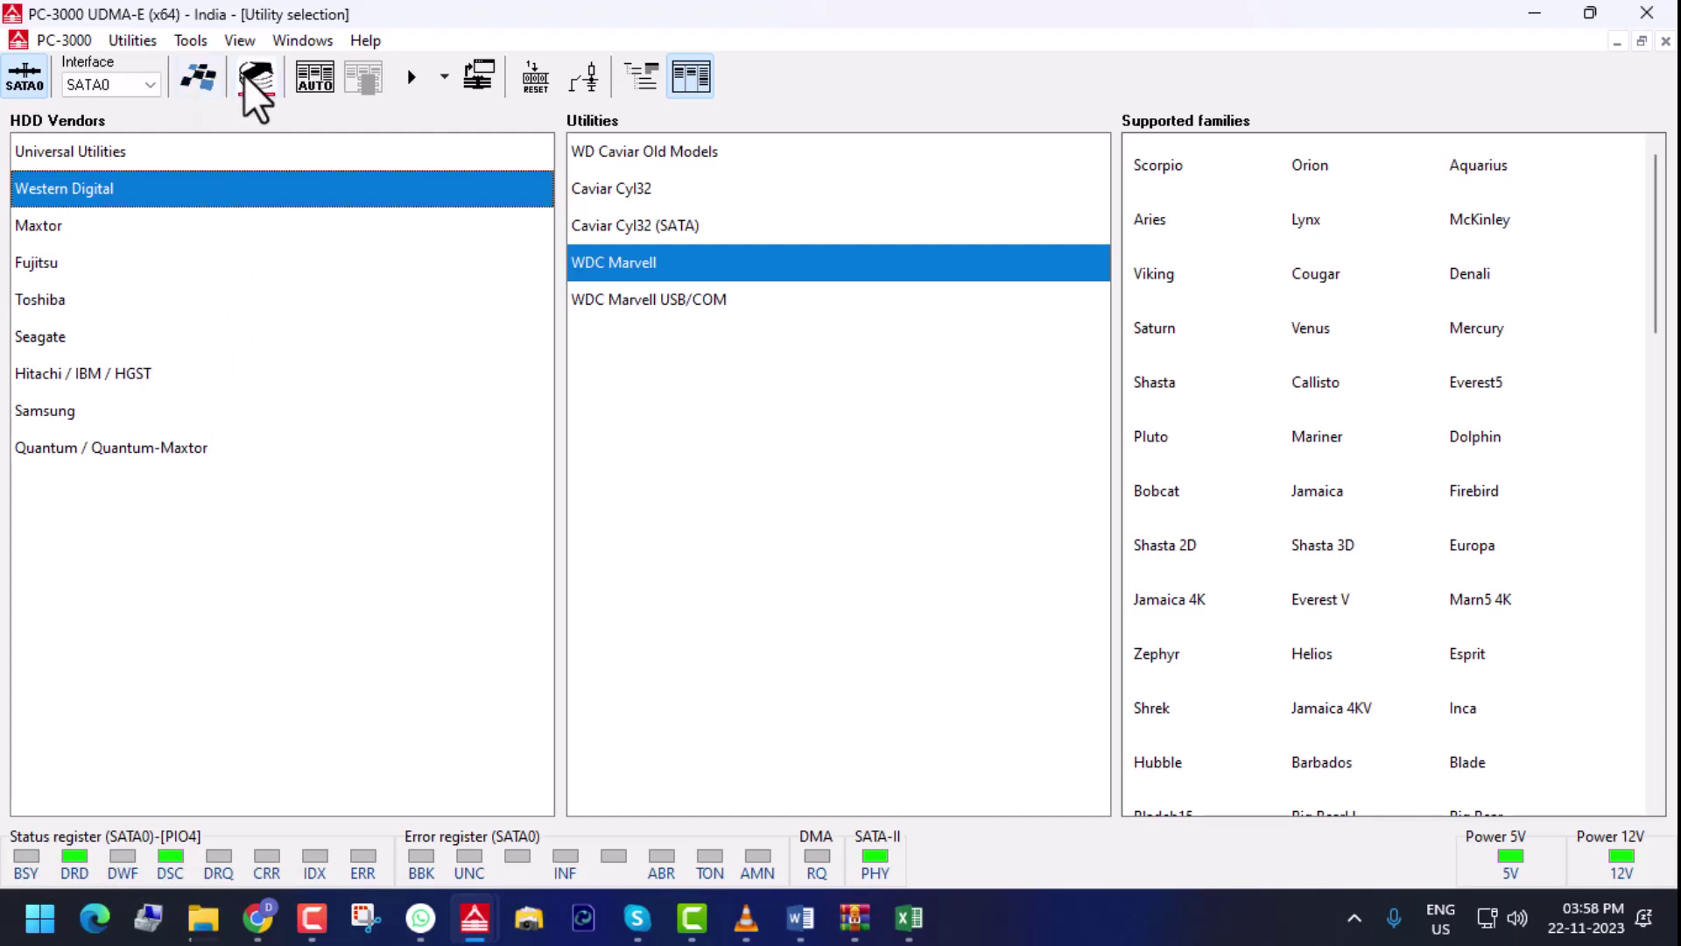
pyautogui.click(312, 72)
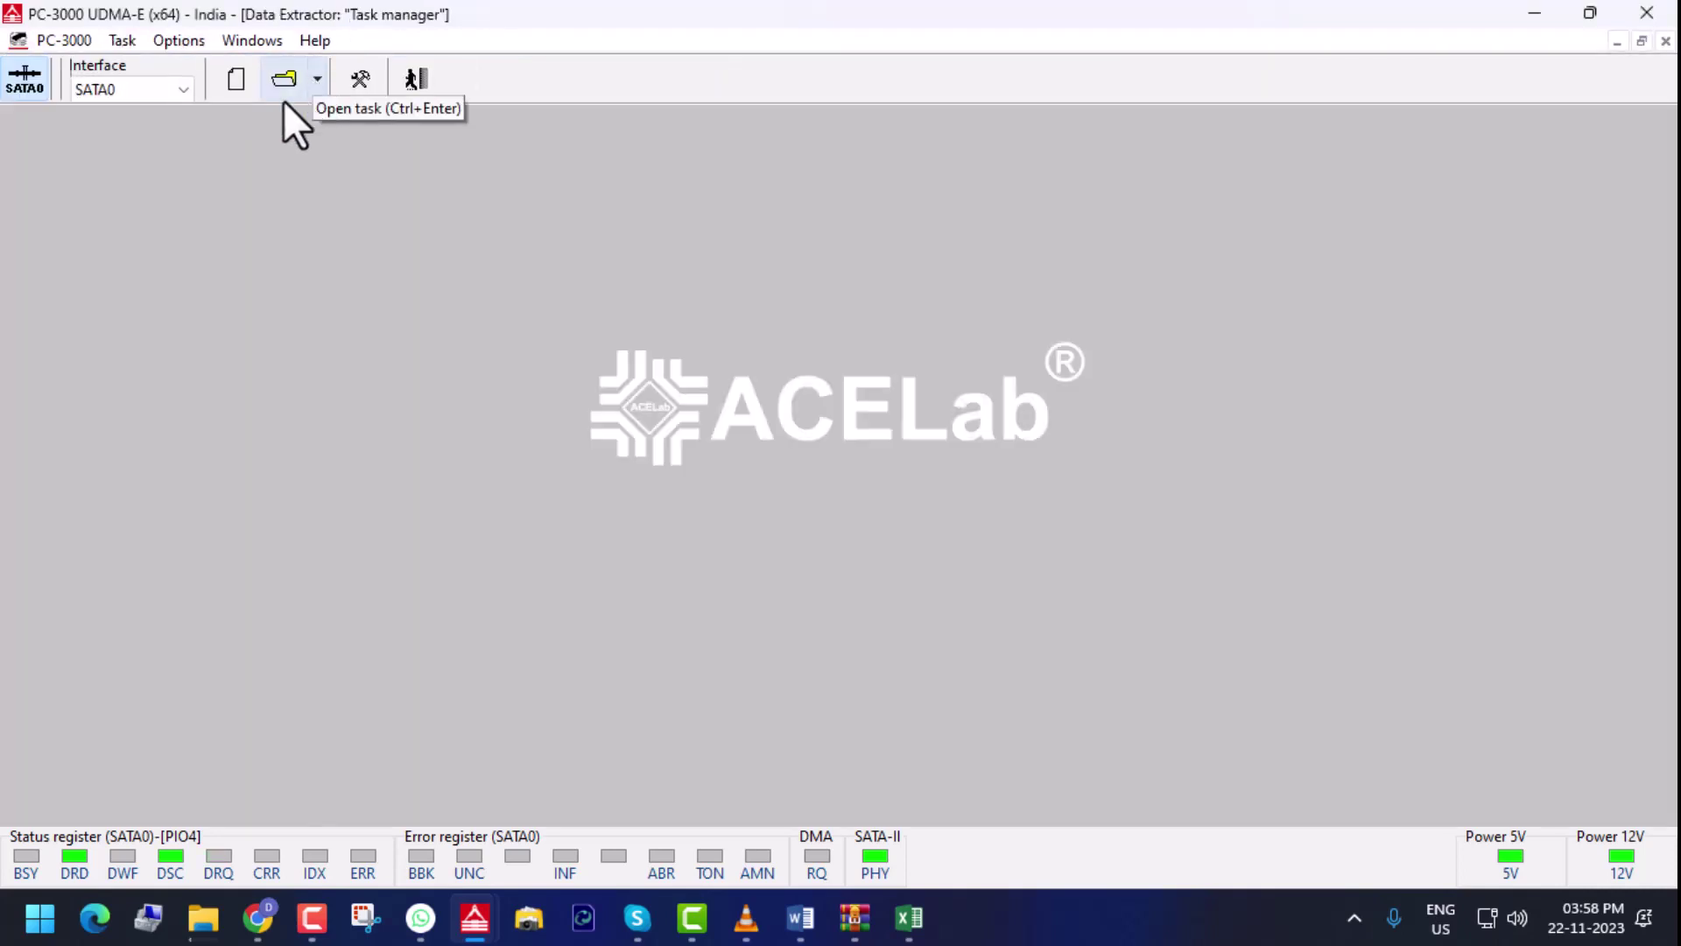
pyautogui.click(414, 78)
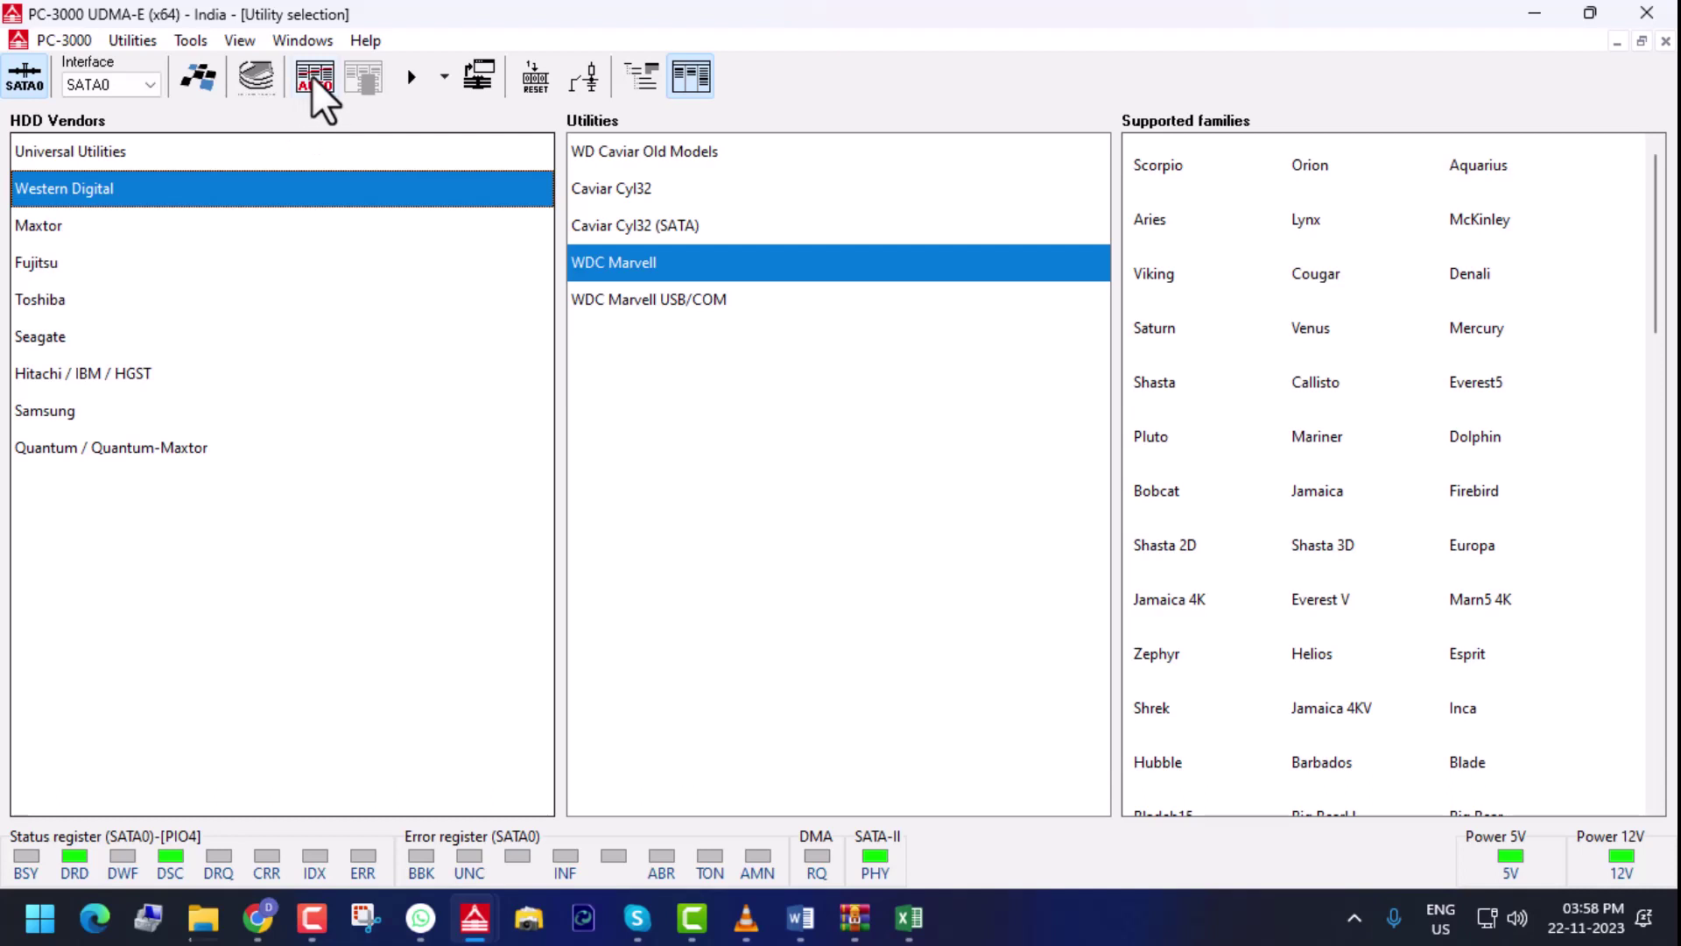
pyautogui.click(312, 76)
pyautogui.click(571, 261)
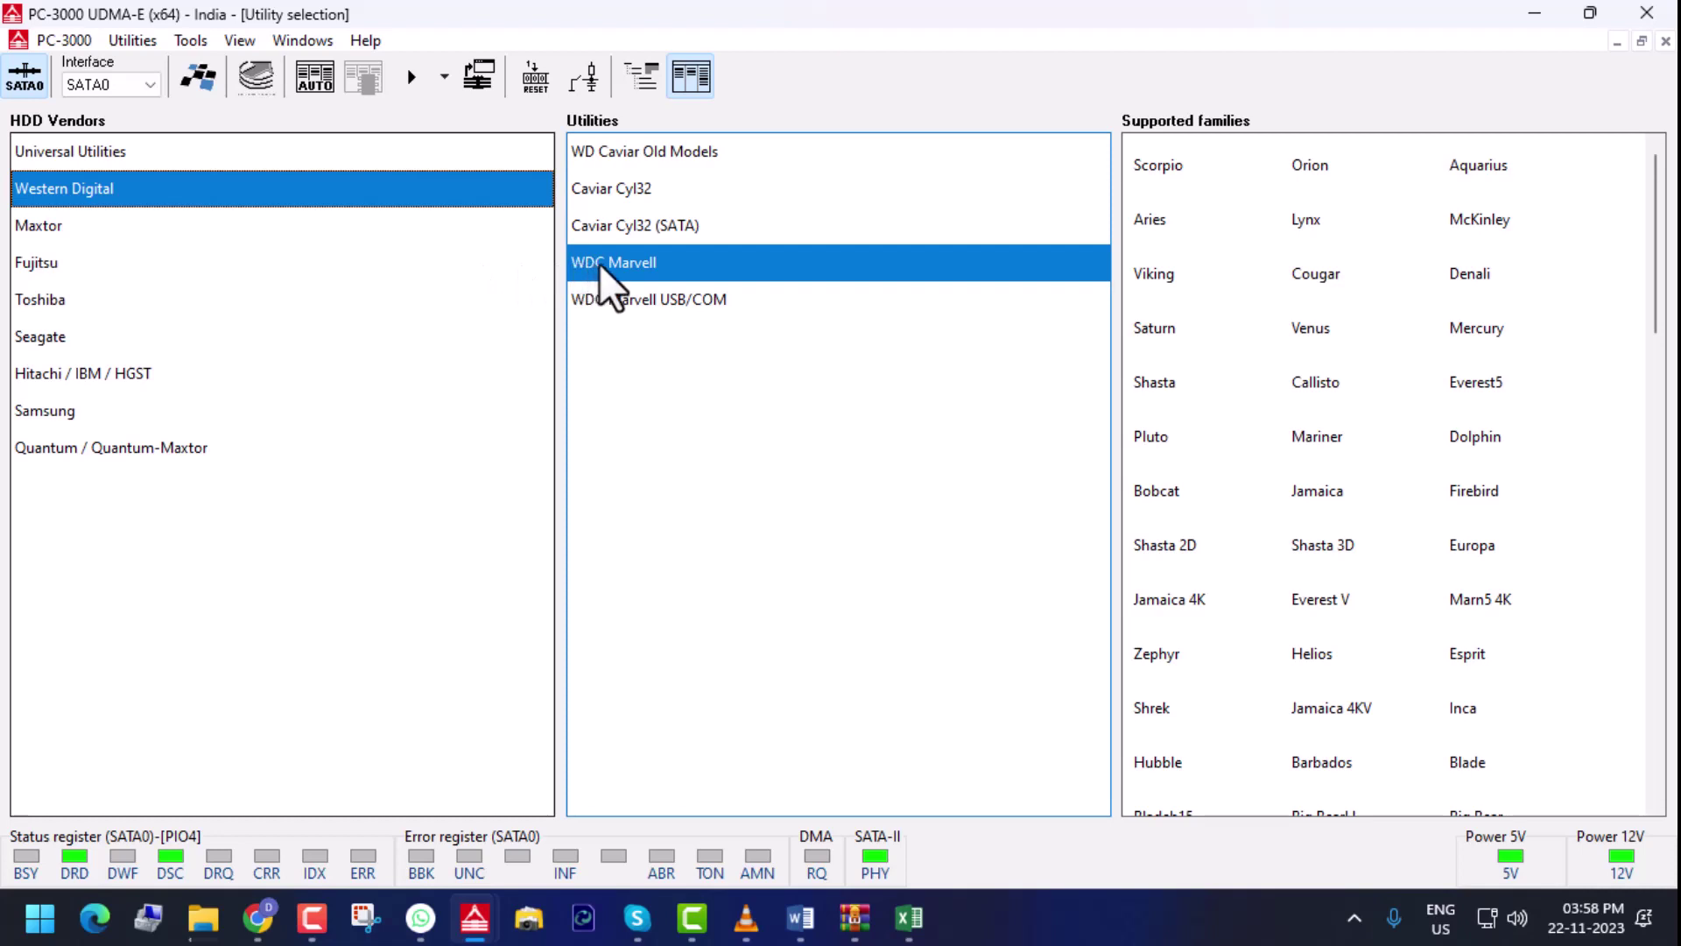
pyautogui.click(412, 84)
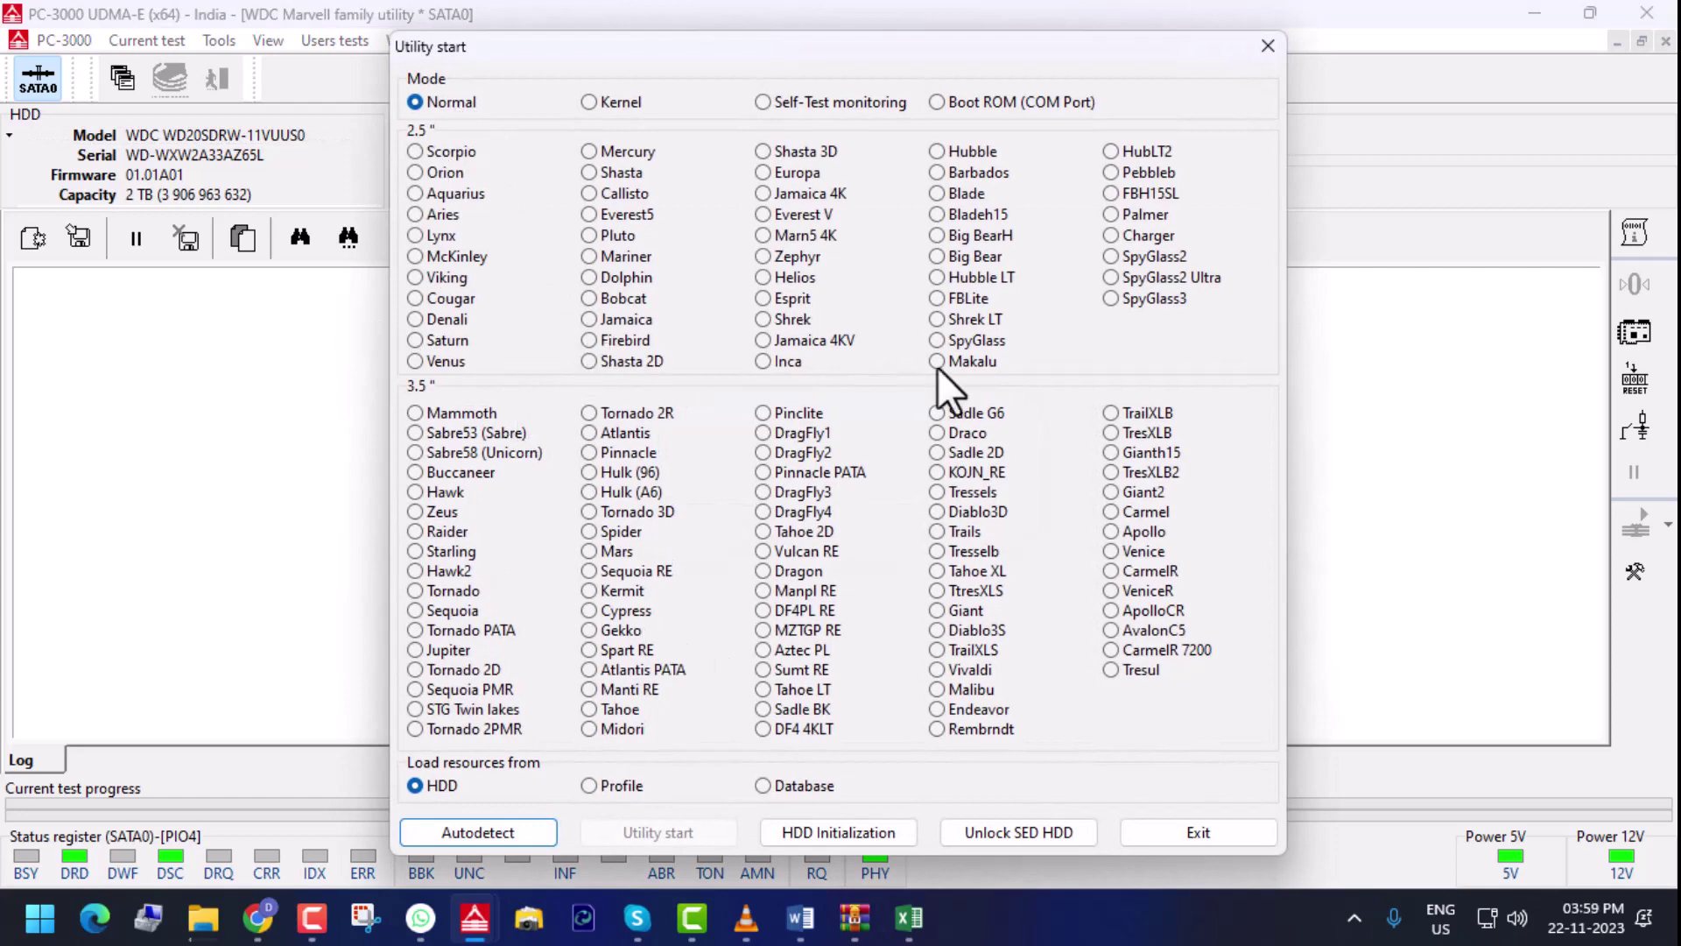
# Autodetect the drive family and start the utility in Normal mode with resources loaded from the HDD
pyautogui.click(481, 827)
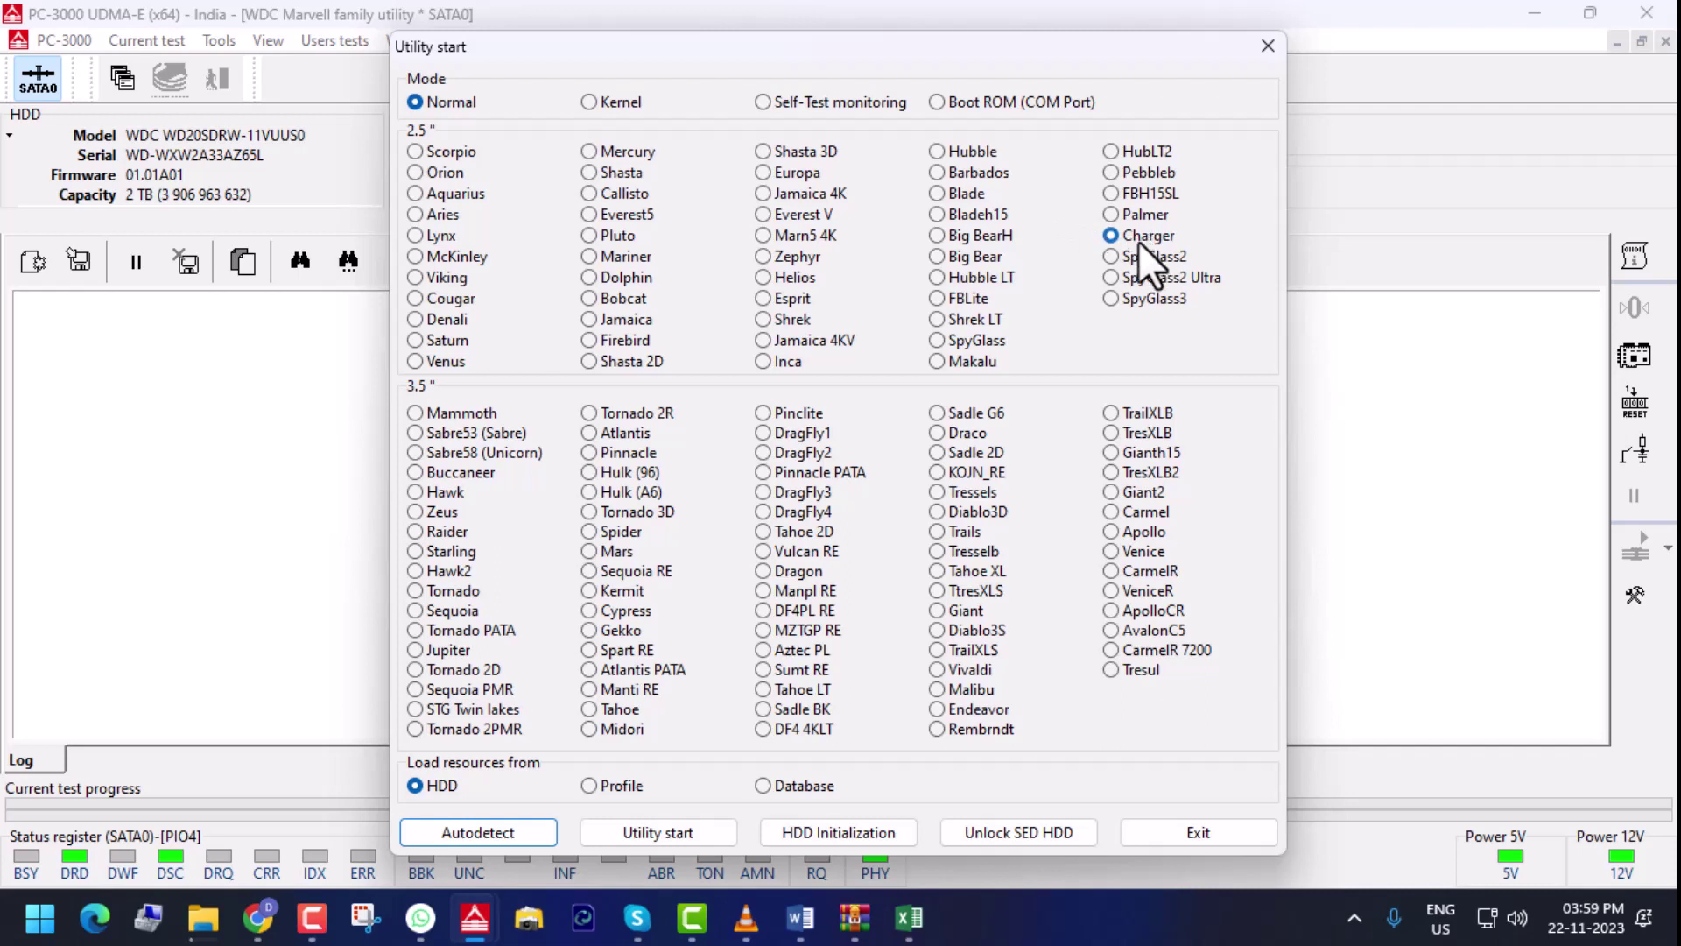
pyautogui.click(662, 832)
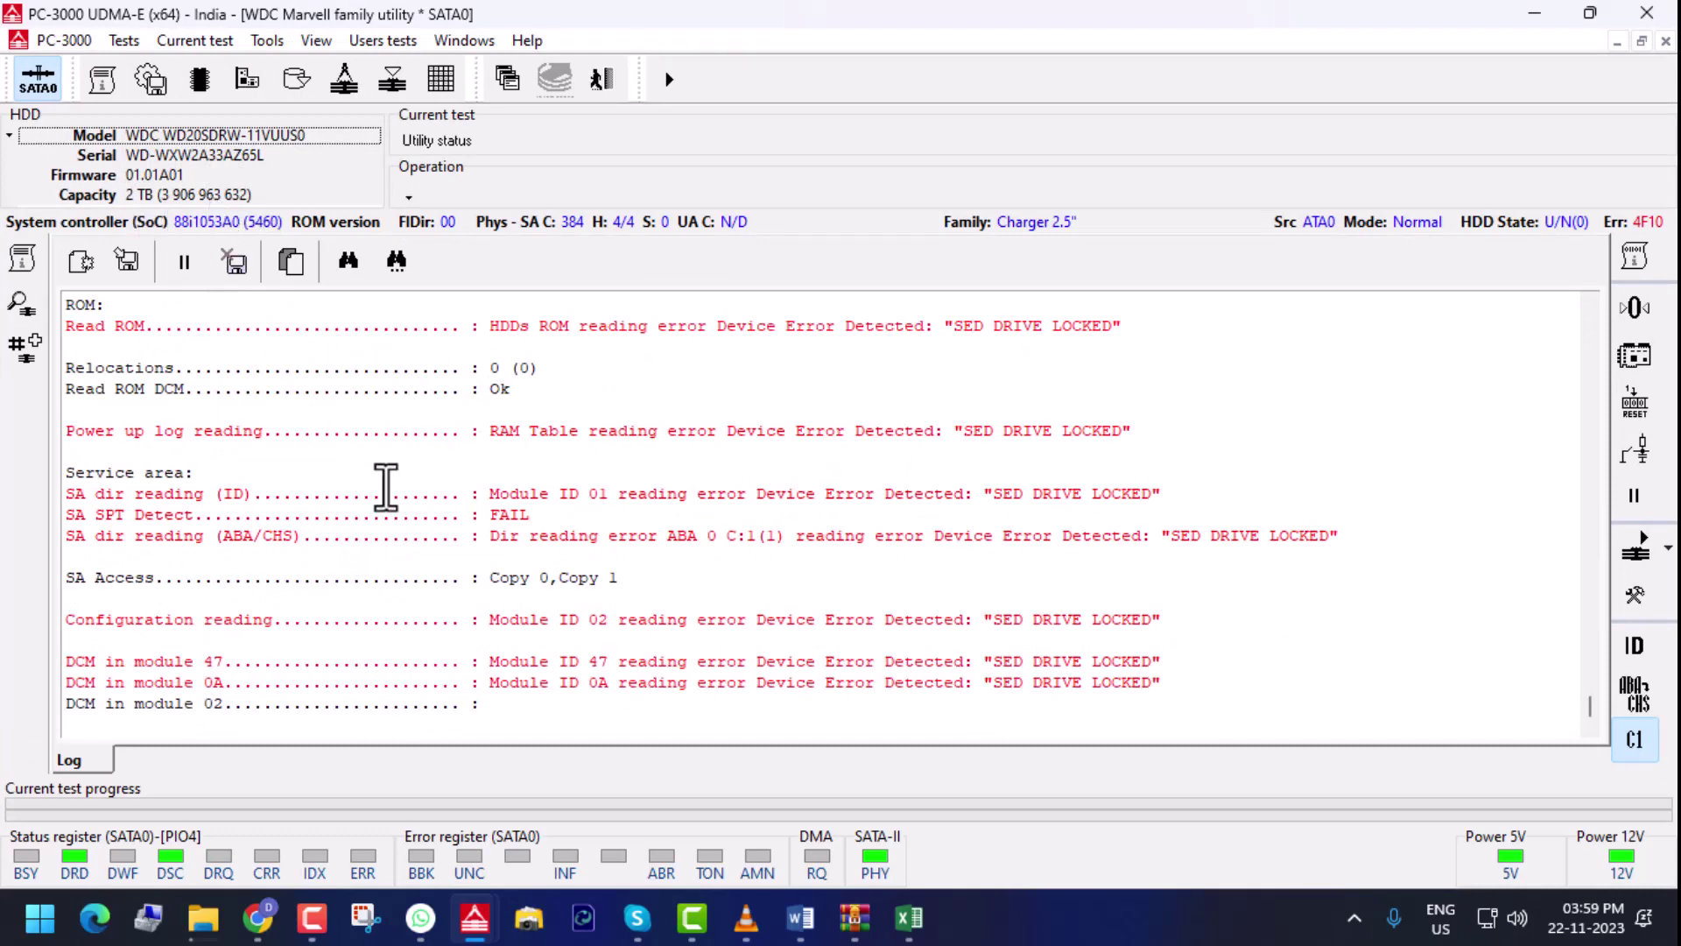
# Review the utility log's ROM, power up log and service area entries for reading errors
pyautogui.scroll(4, 383, 480)
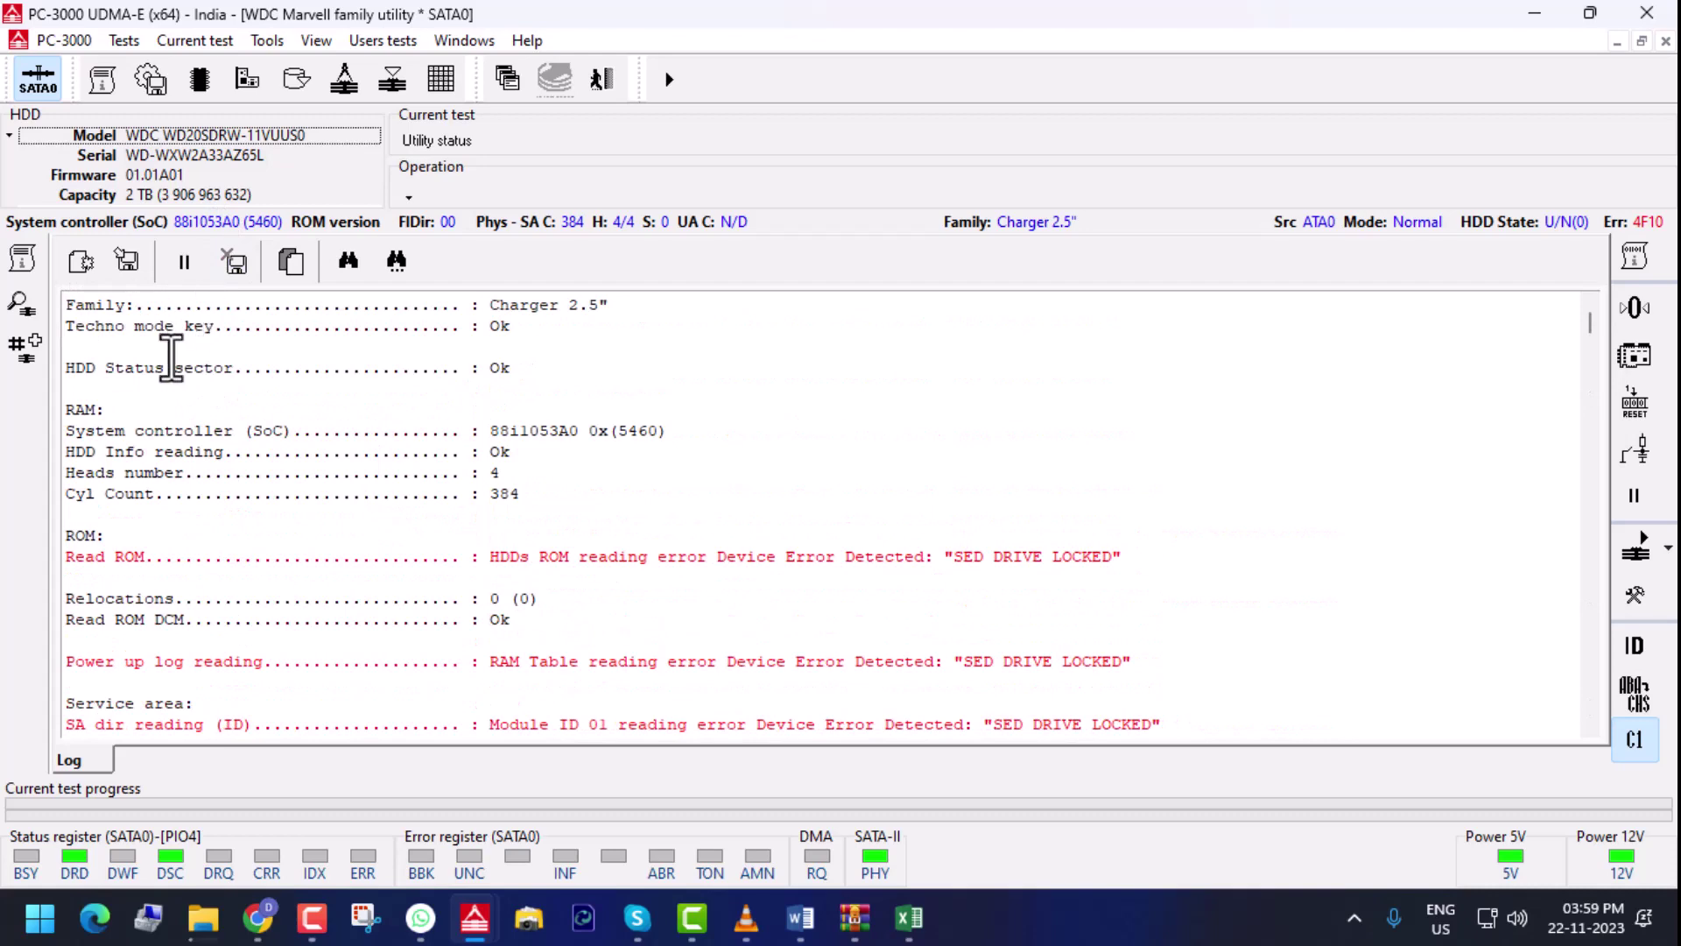
pyautogui.moveTo(72, 536); pyautogui.dragTo(180, 555)
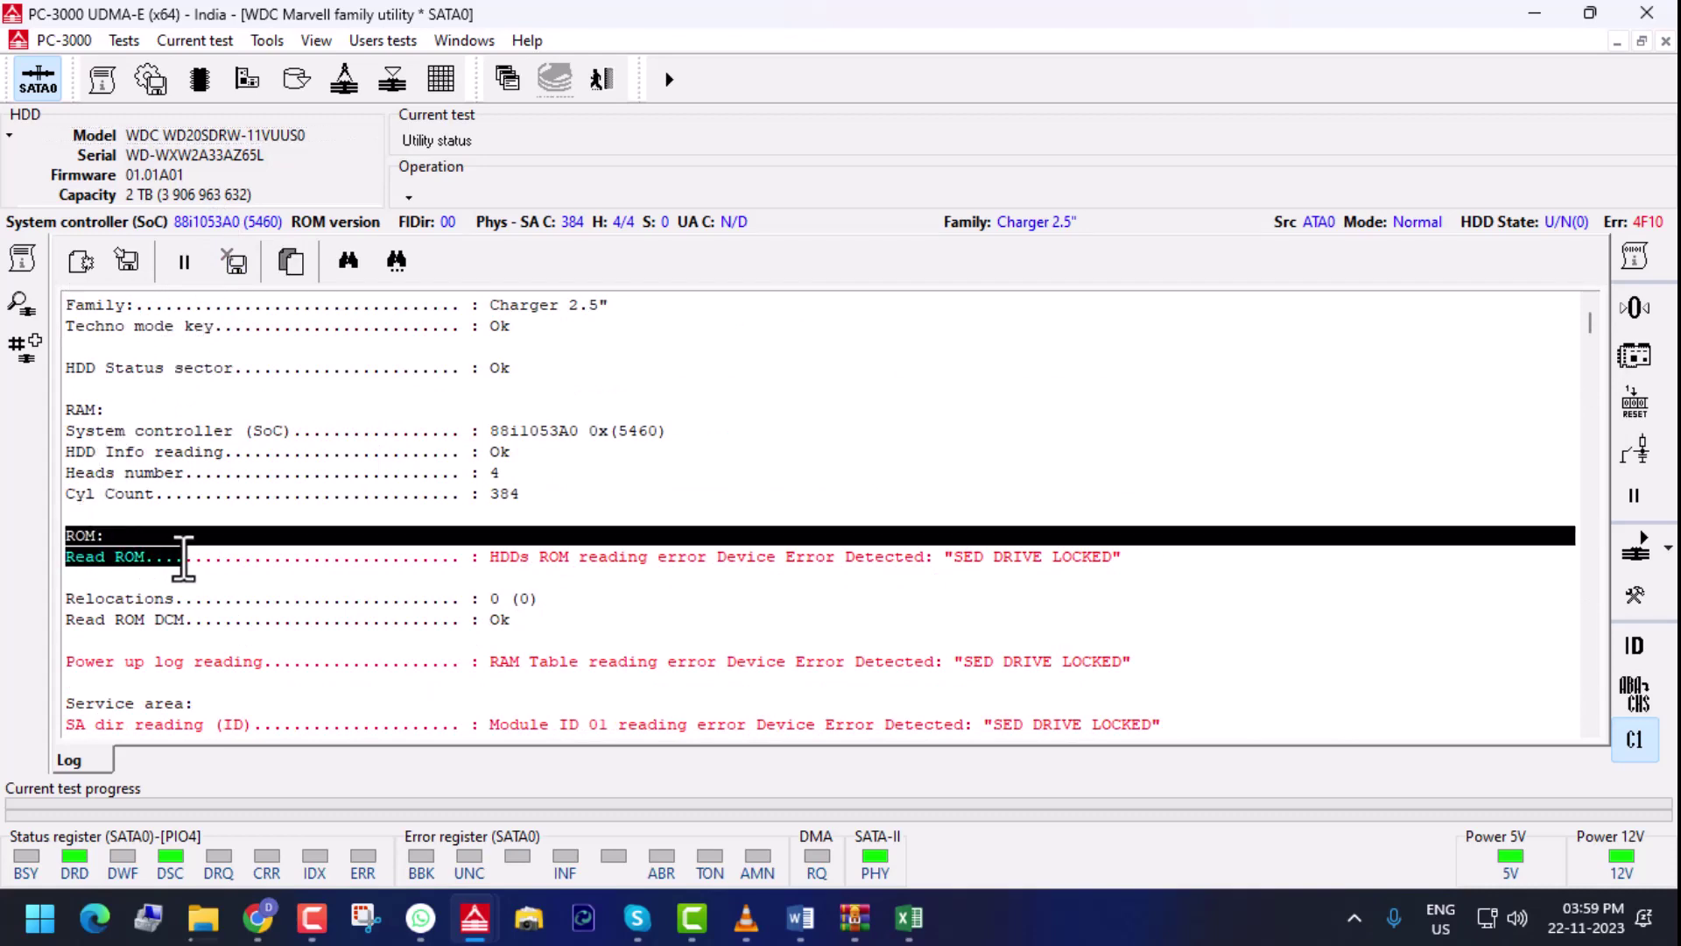
pyautogui.moveTo(76, 661); pyautogui.dragTo(204, 682)
pyautogui.scroll(-1, 188, 683)
pyautogui.scroll(-3, 188, 683)
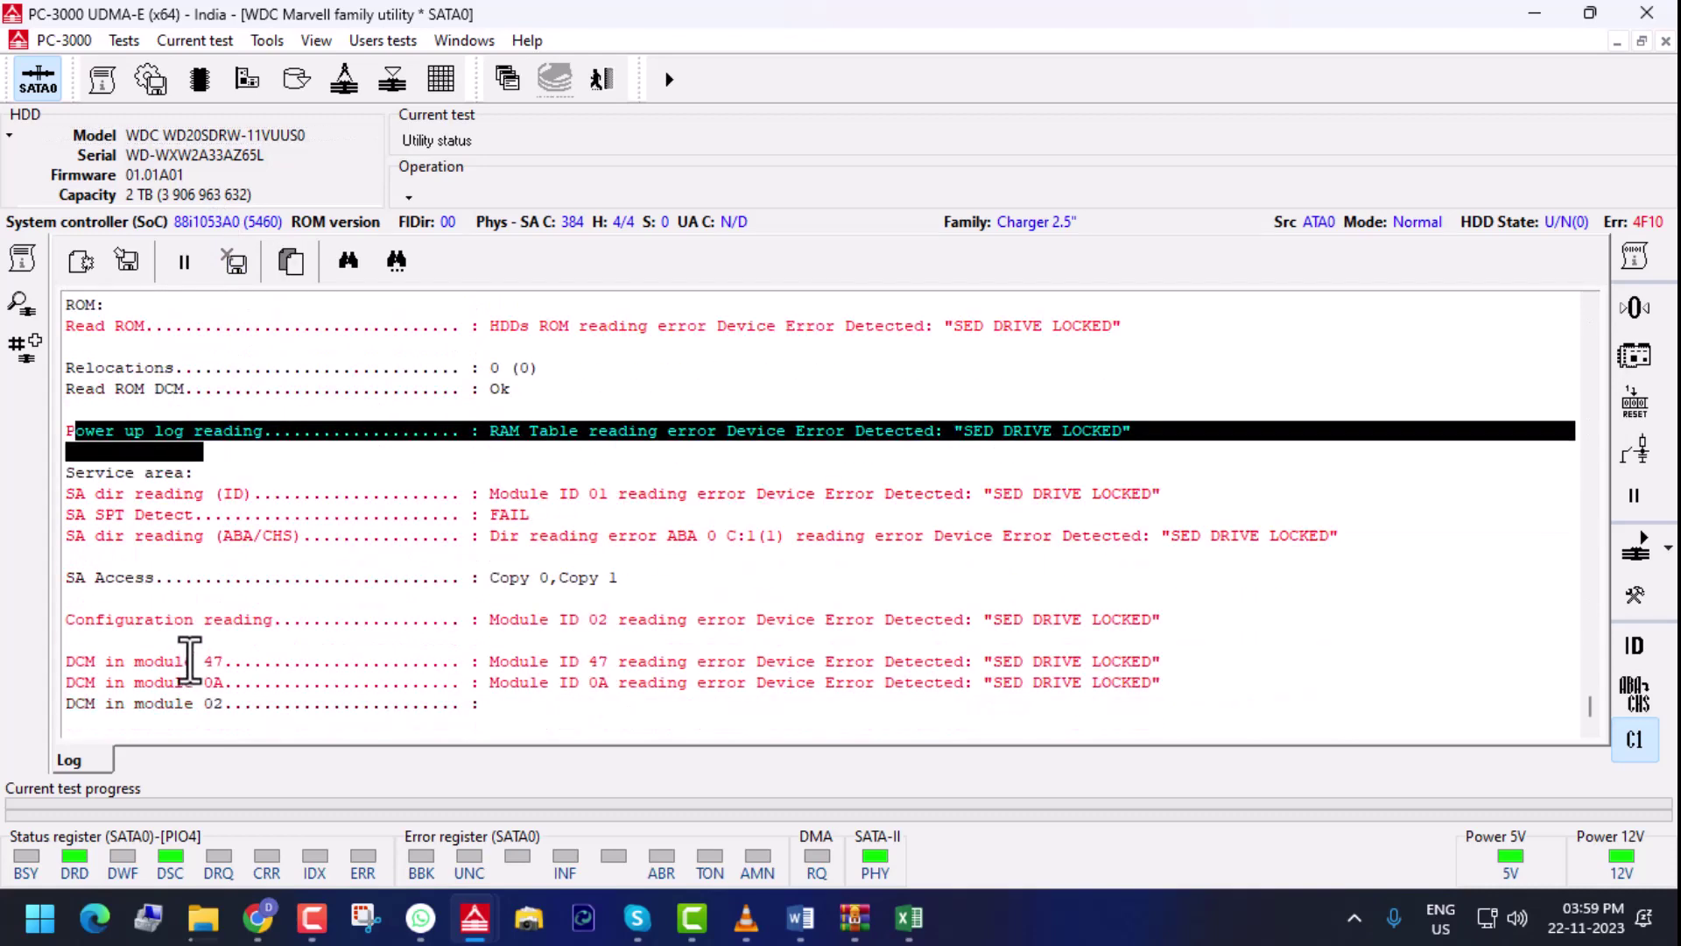
# Try to run the Heads test from the service area functions and dismiss its dialog
pyautogui.click(303, 82)
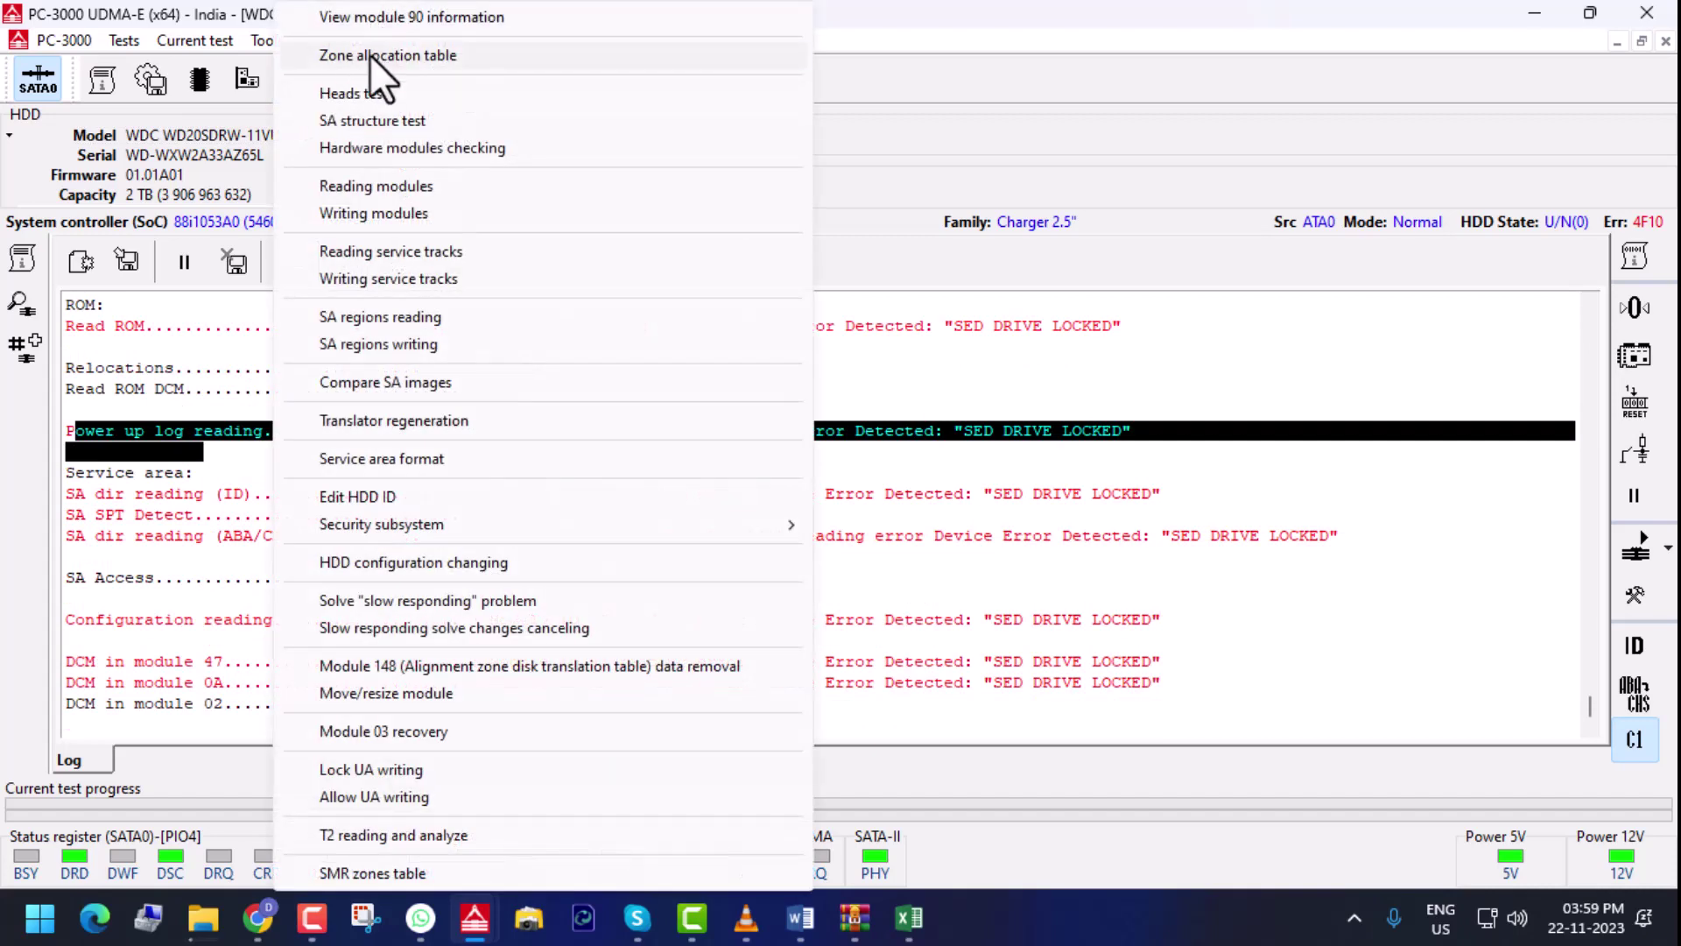
pyautogui.click(363, 95)
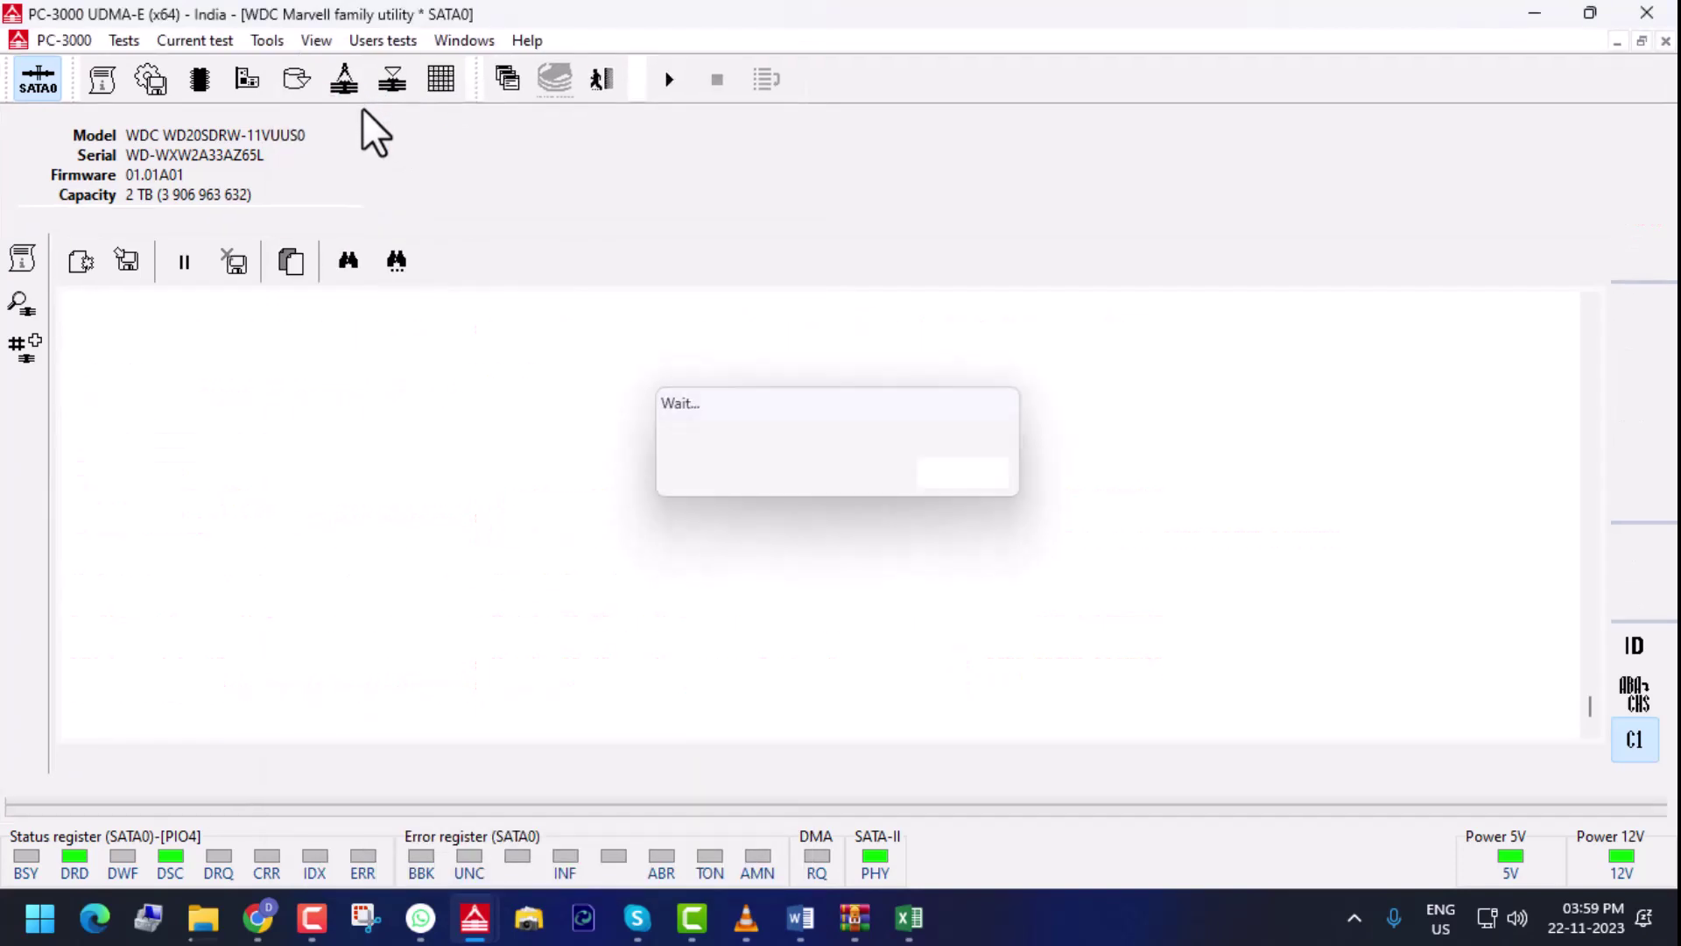
pyautogui.click(961, 604)
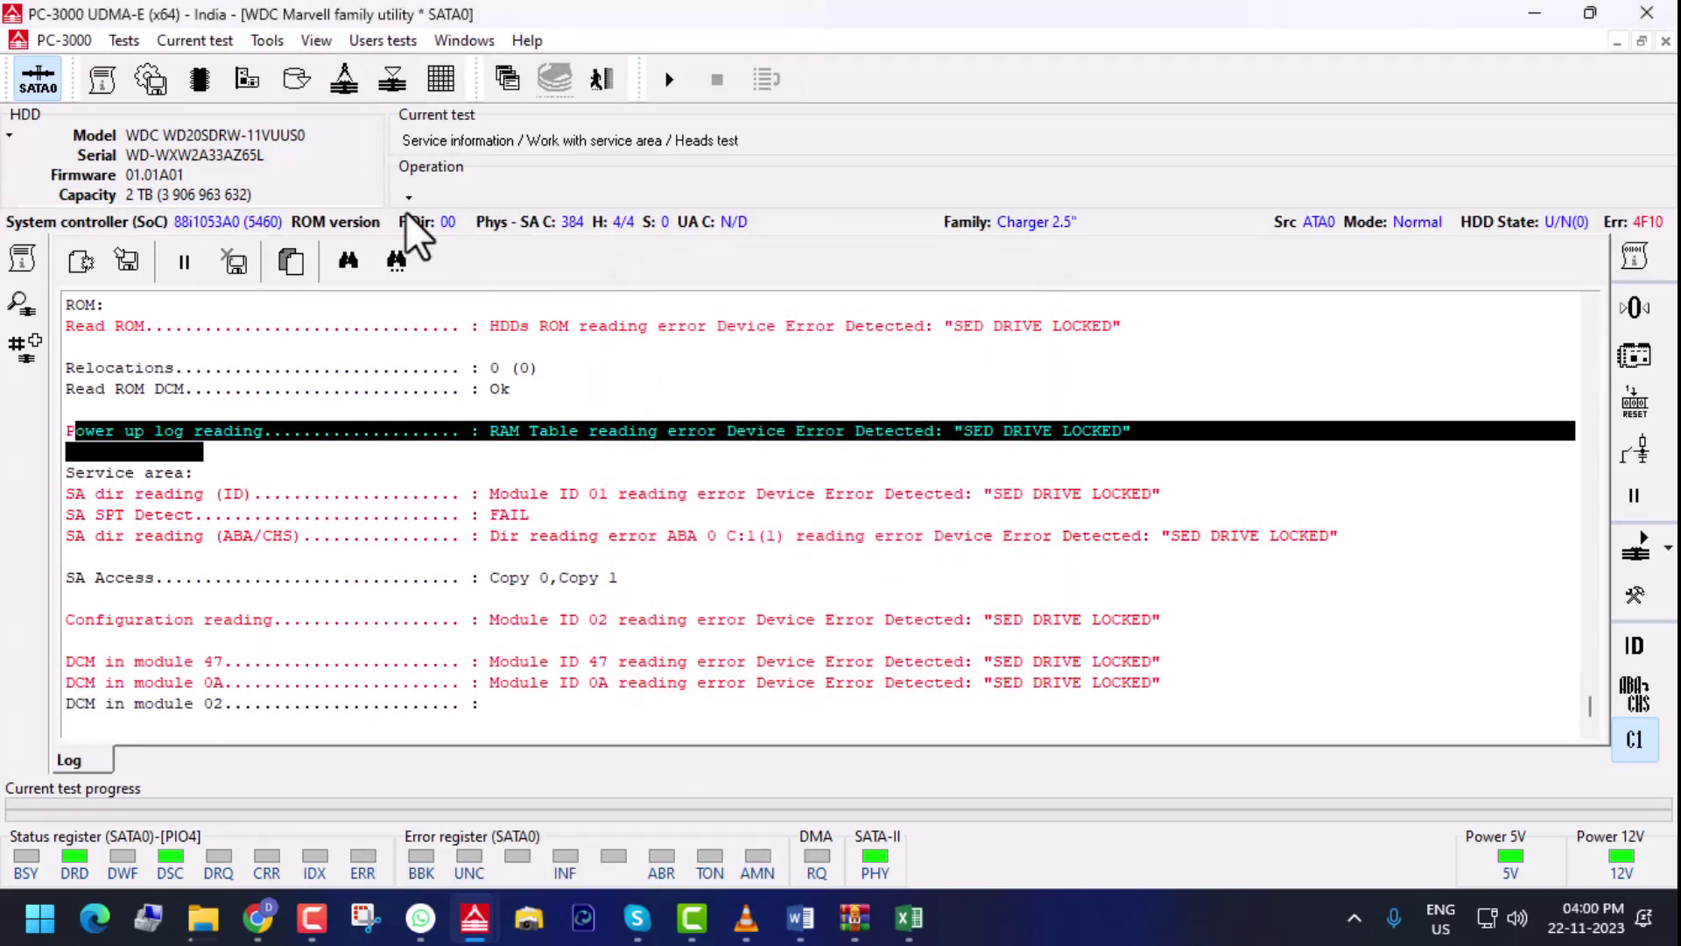
# Request the drive's ROM information and review the resulting log entries
pyautogui.click(298, 73)
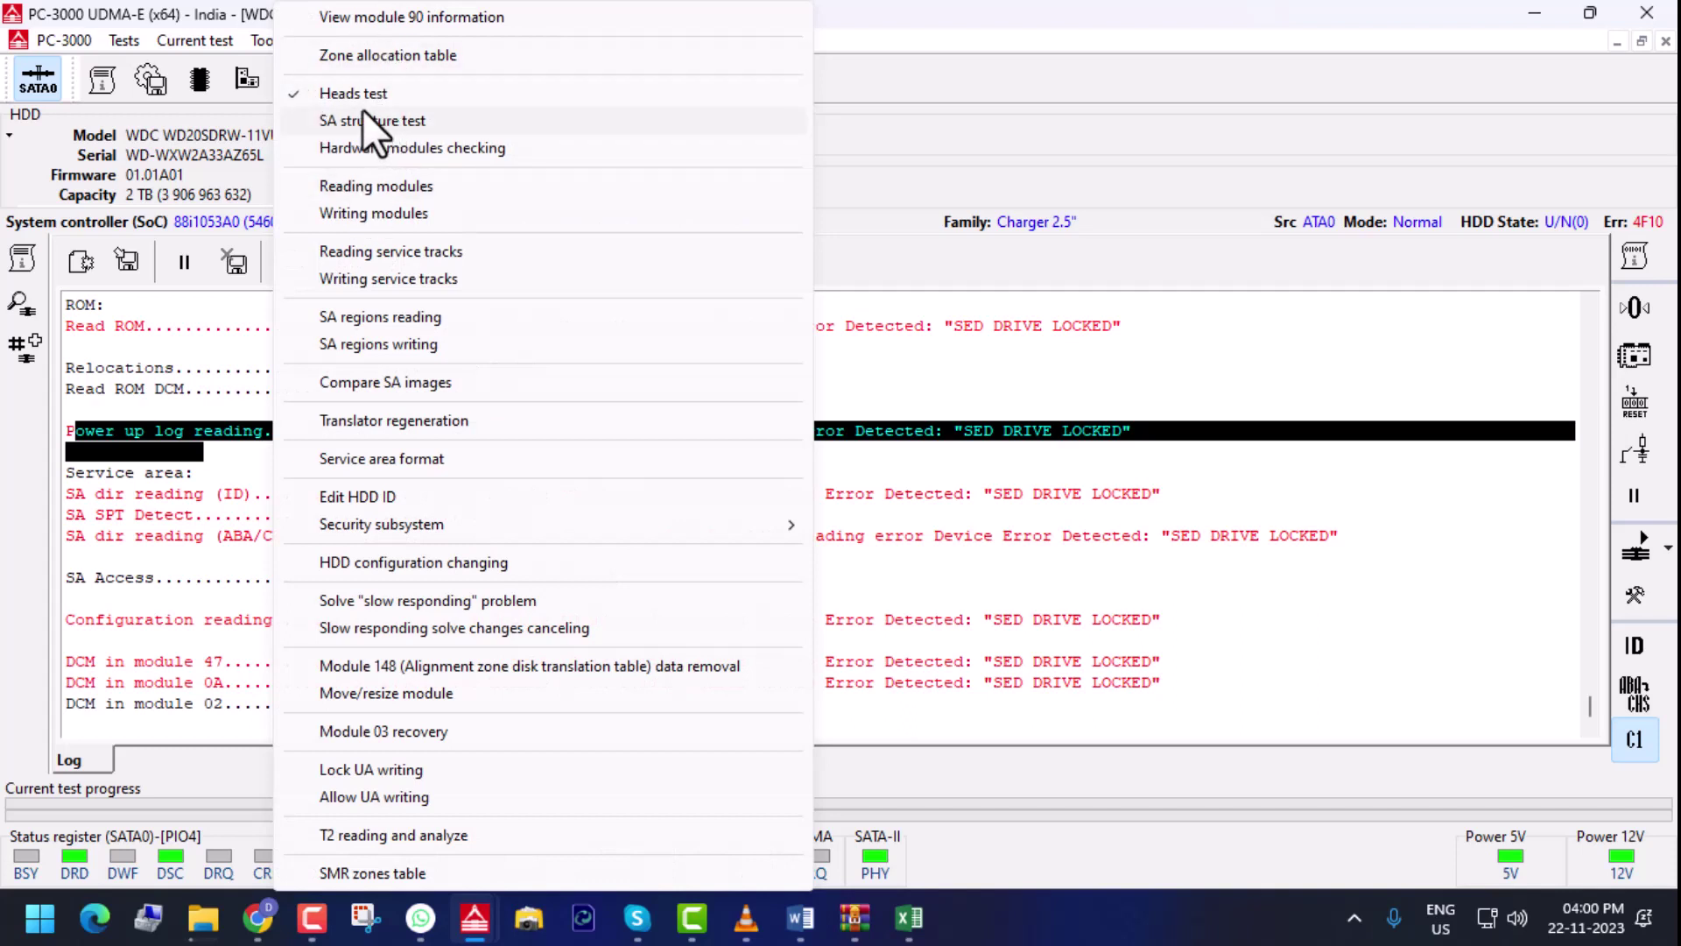
pyautogui.click(197, 85)
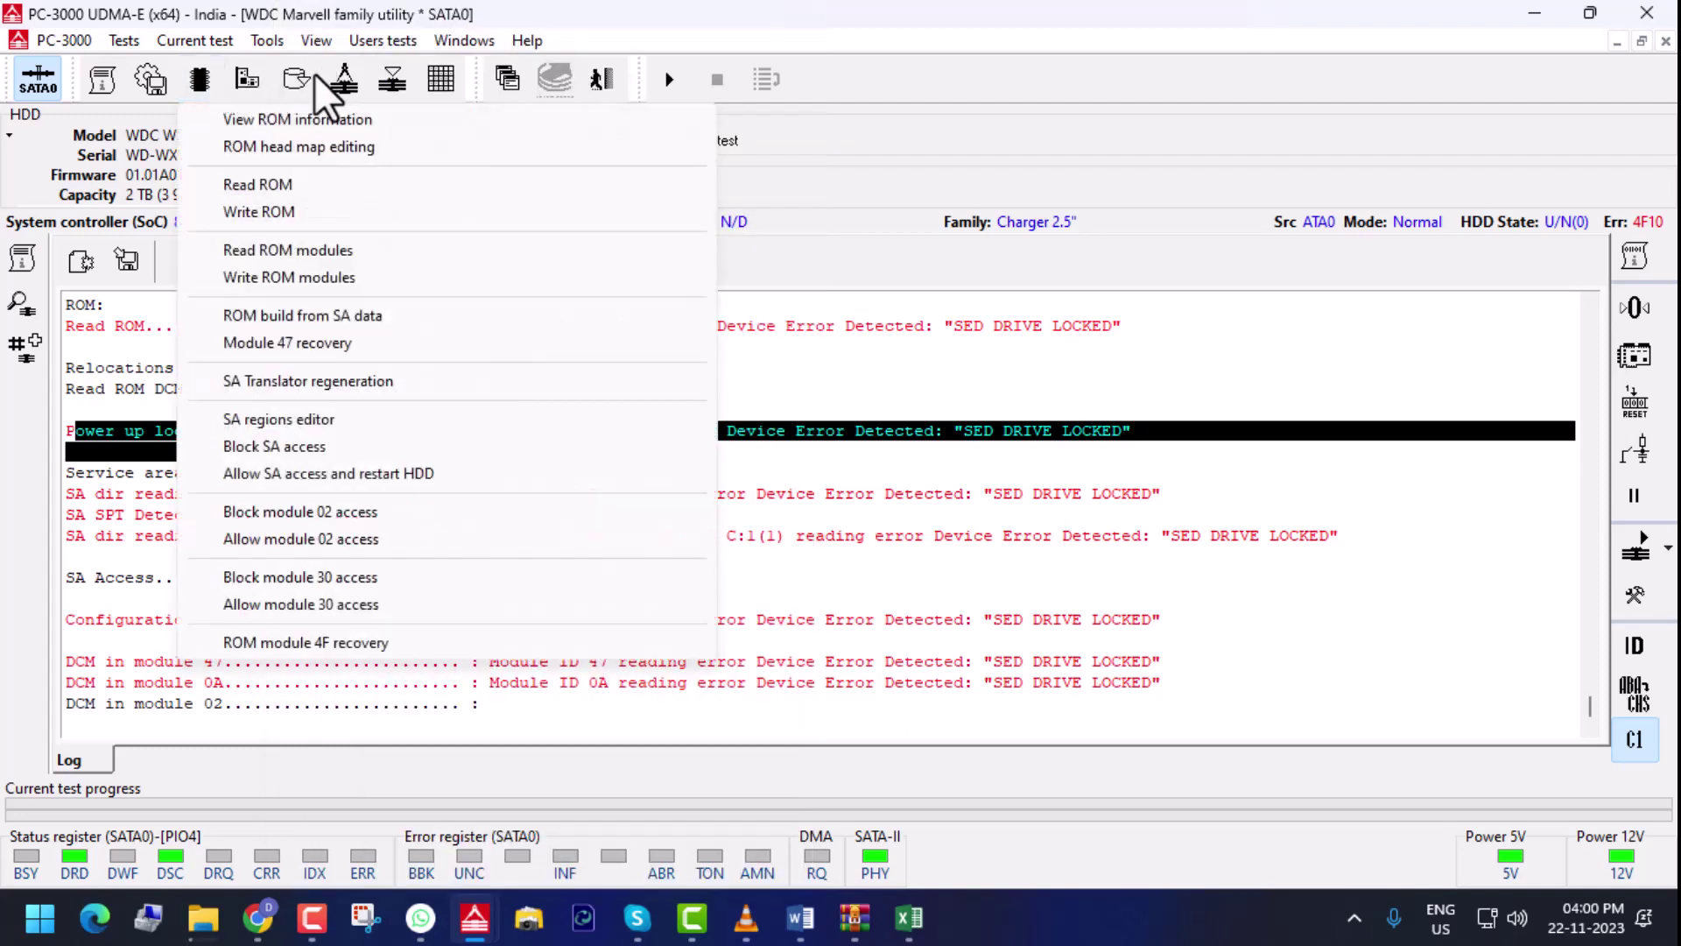
pyautogui.click(267, 119)
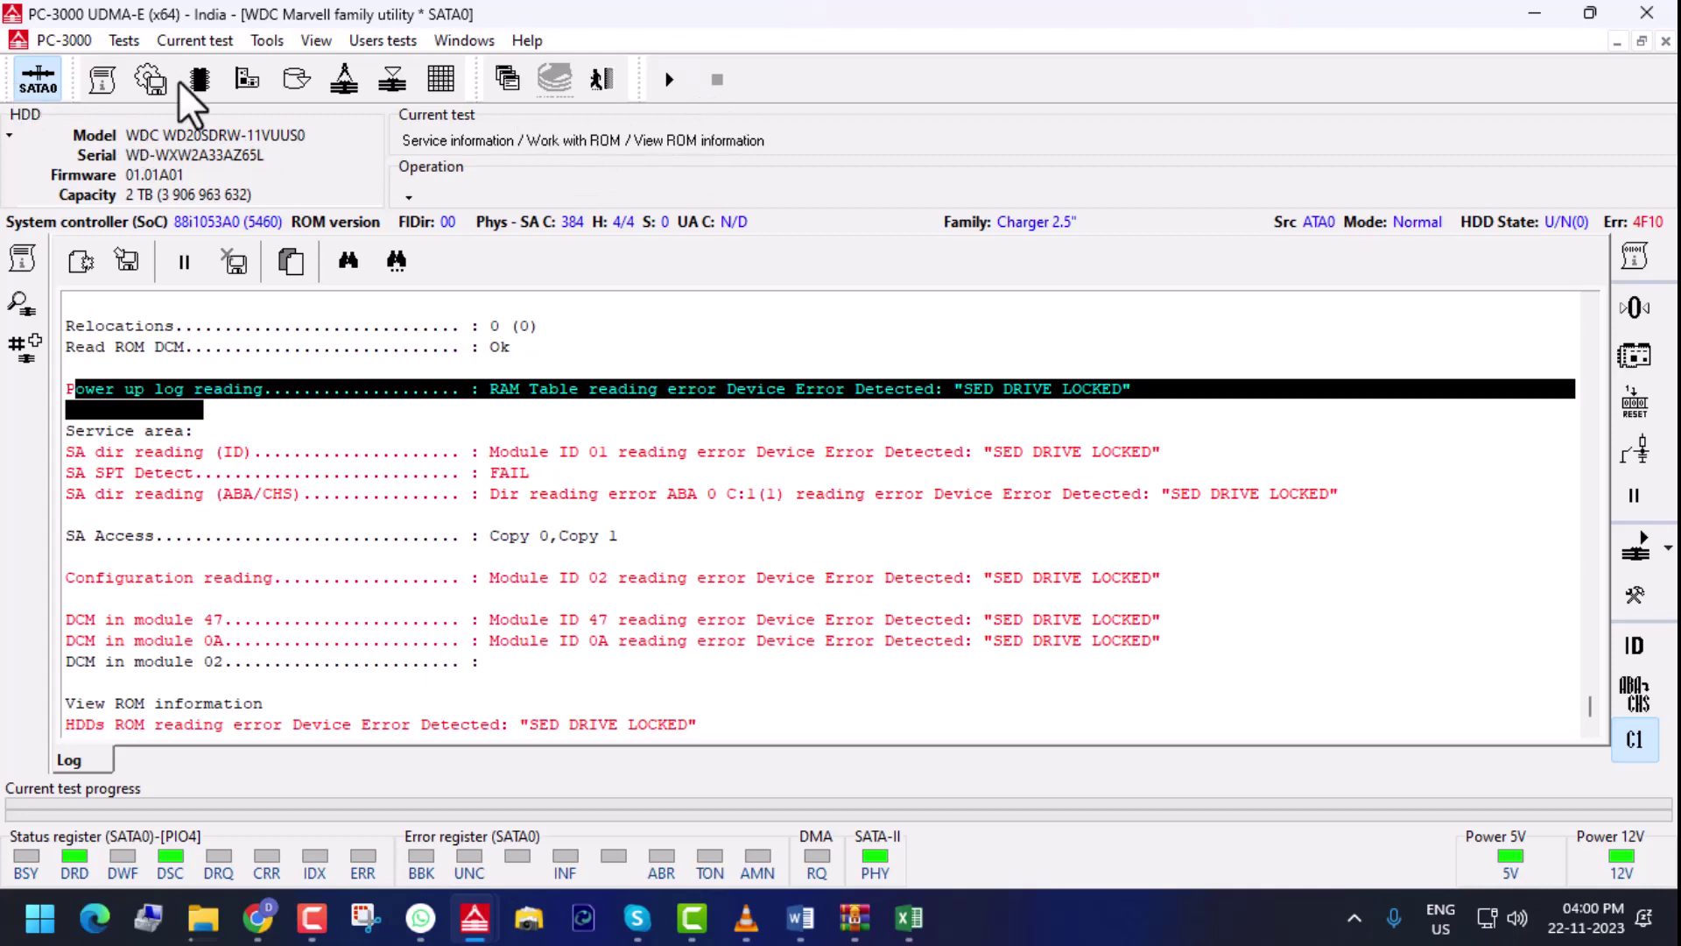
pyautogui.scroll(2, 263, 557)
pyautogui.scroll(2, 263, 553)
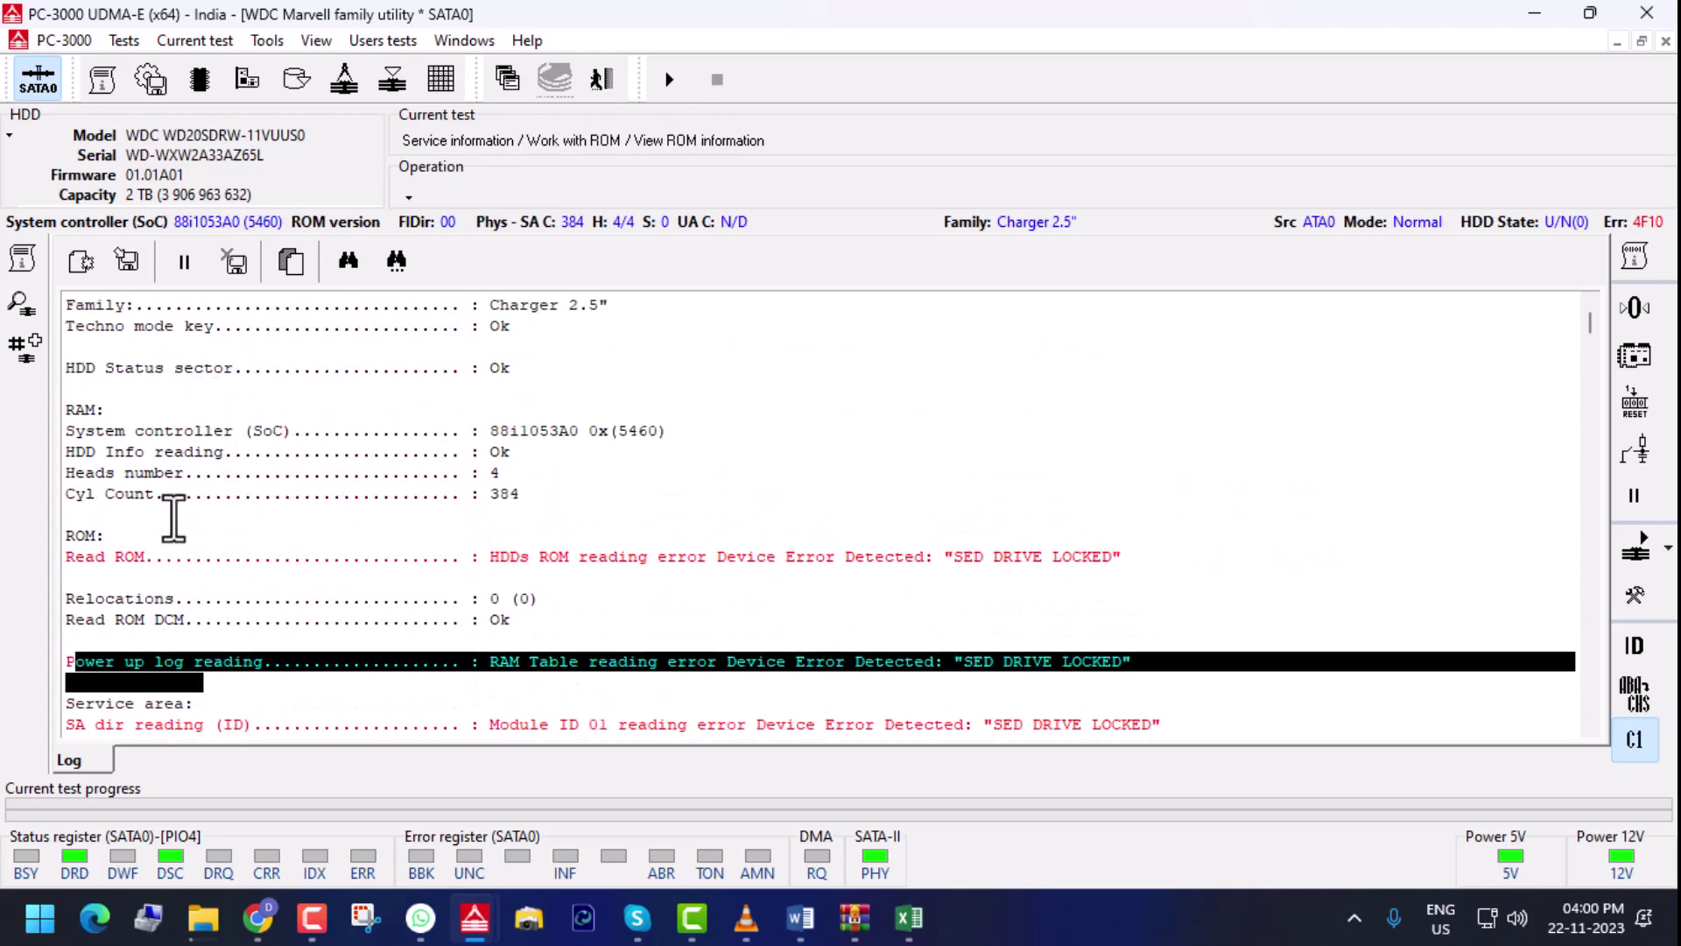
pyautogui.scroll(-5, 171, 516)
pyautogui.scroll(2, 174, 526)
pyautogui.scroll(2, 171, 529)
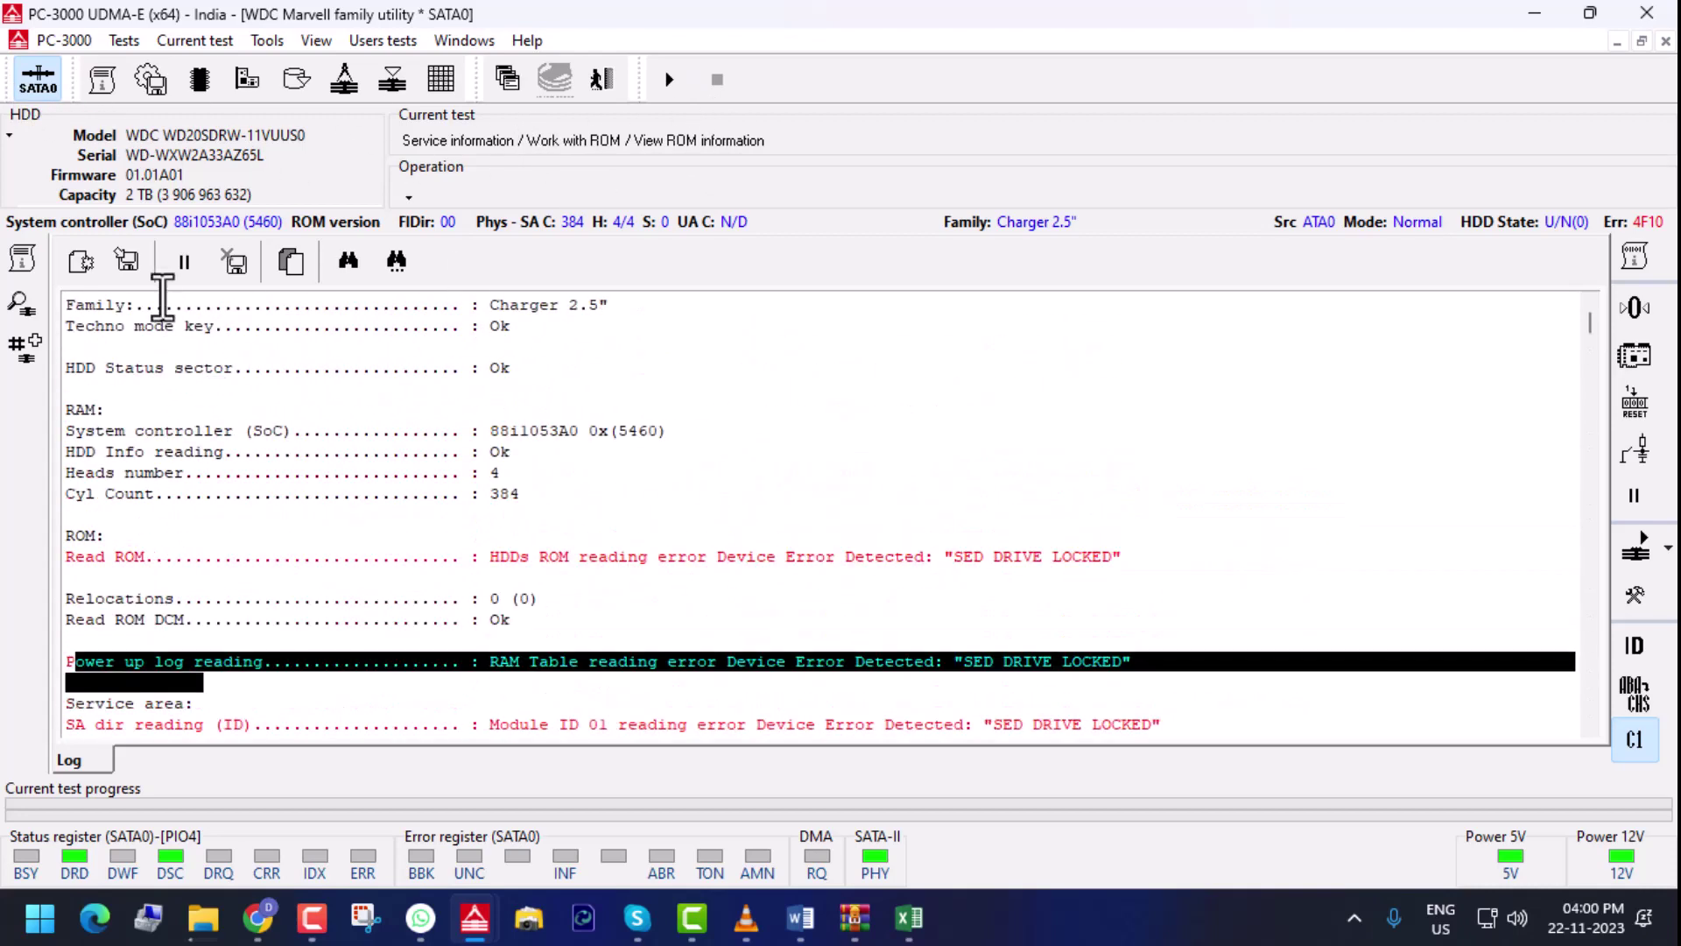
# Power off the SATA0 drive, minimize the WDC Marvell utility and switch to Chrome
pyautogui.click(35, 88)
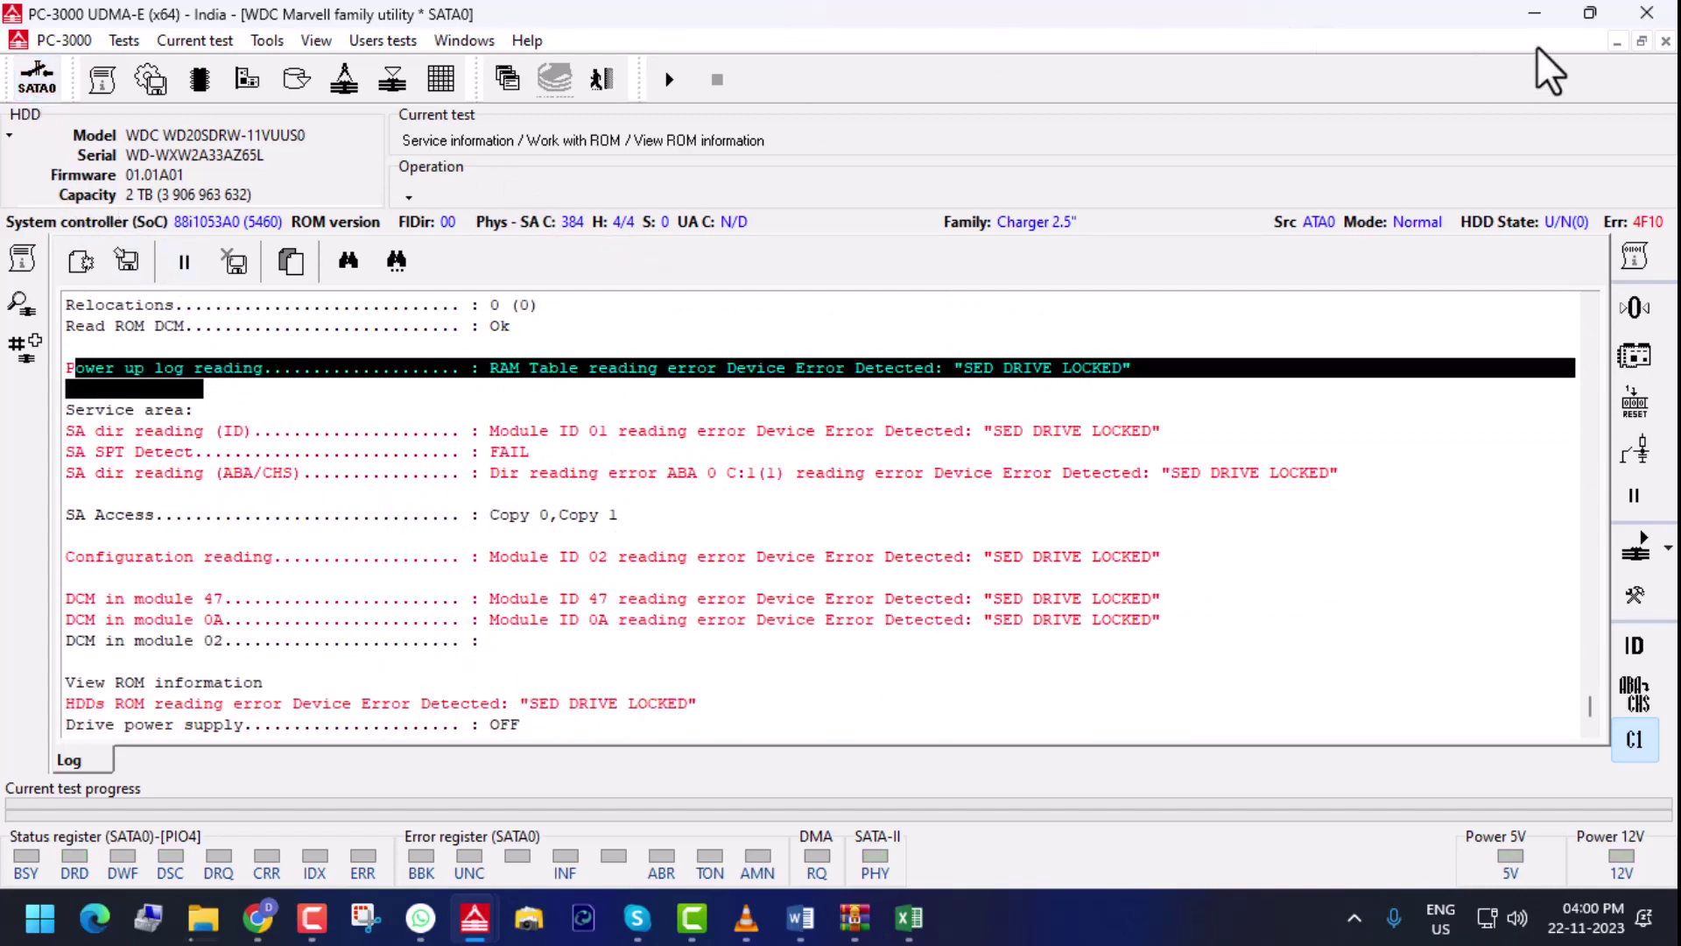
pyautogui.click(1534, 14)
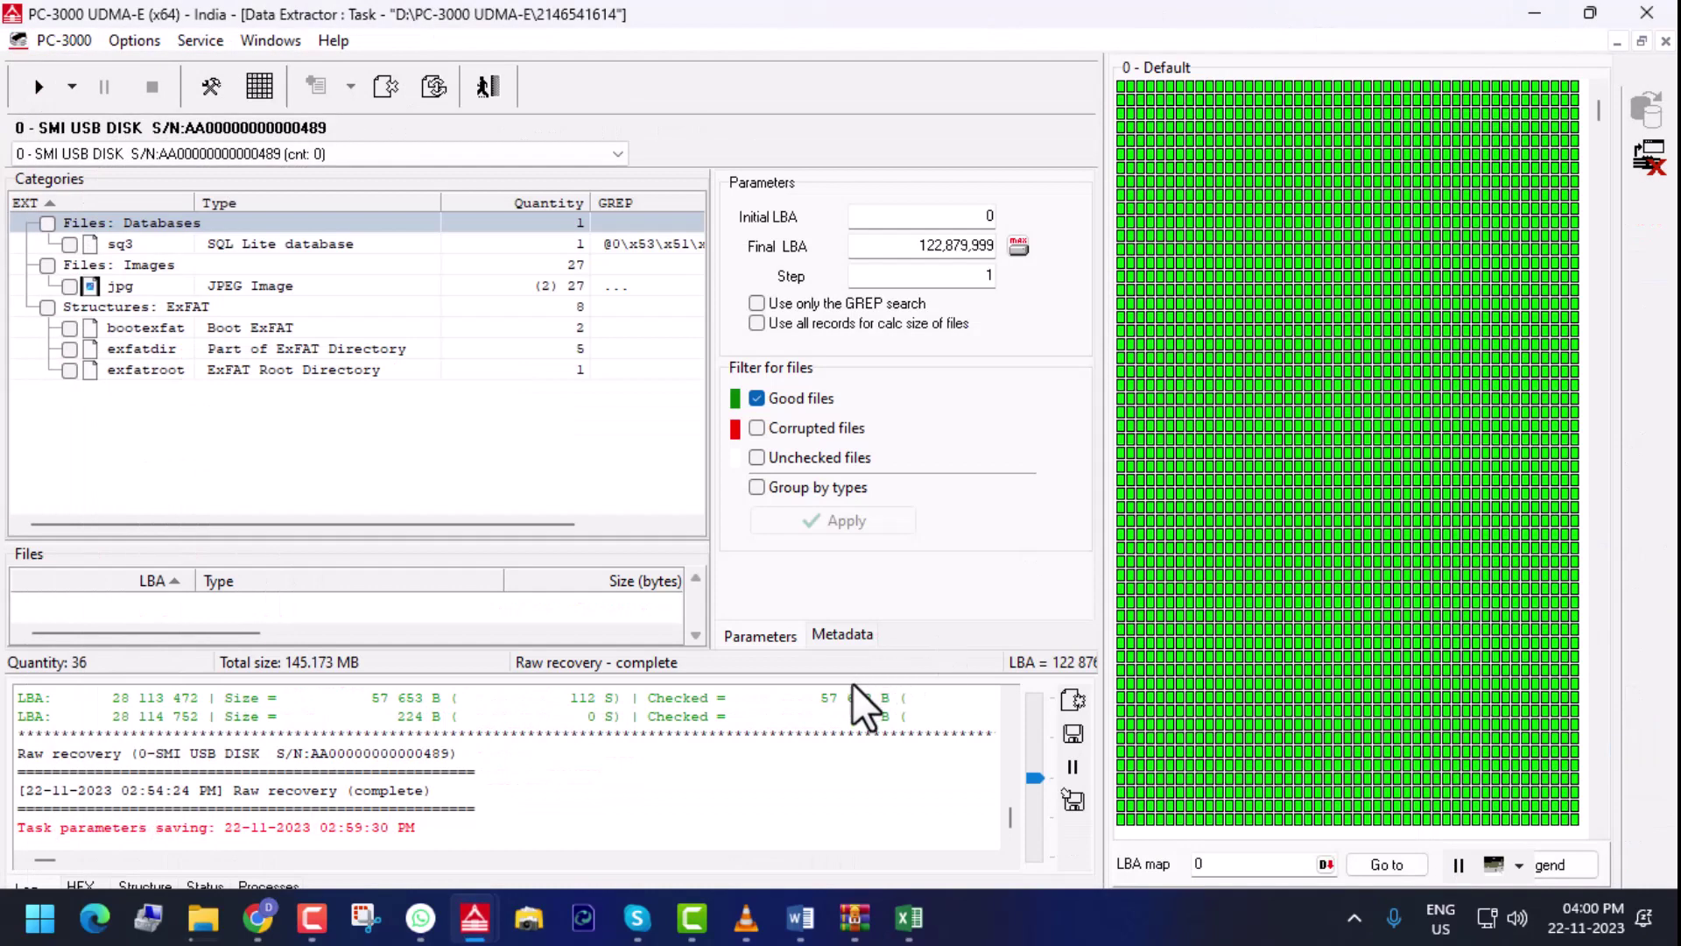
pyautogui.moveTo(800, 919)
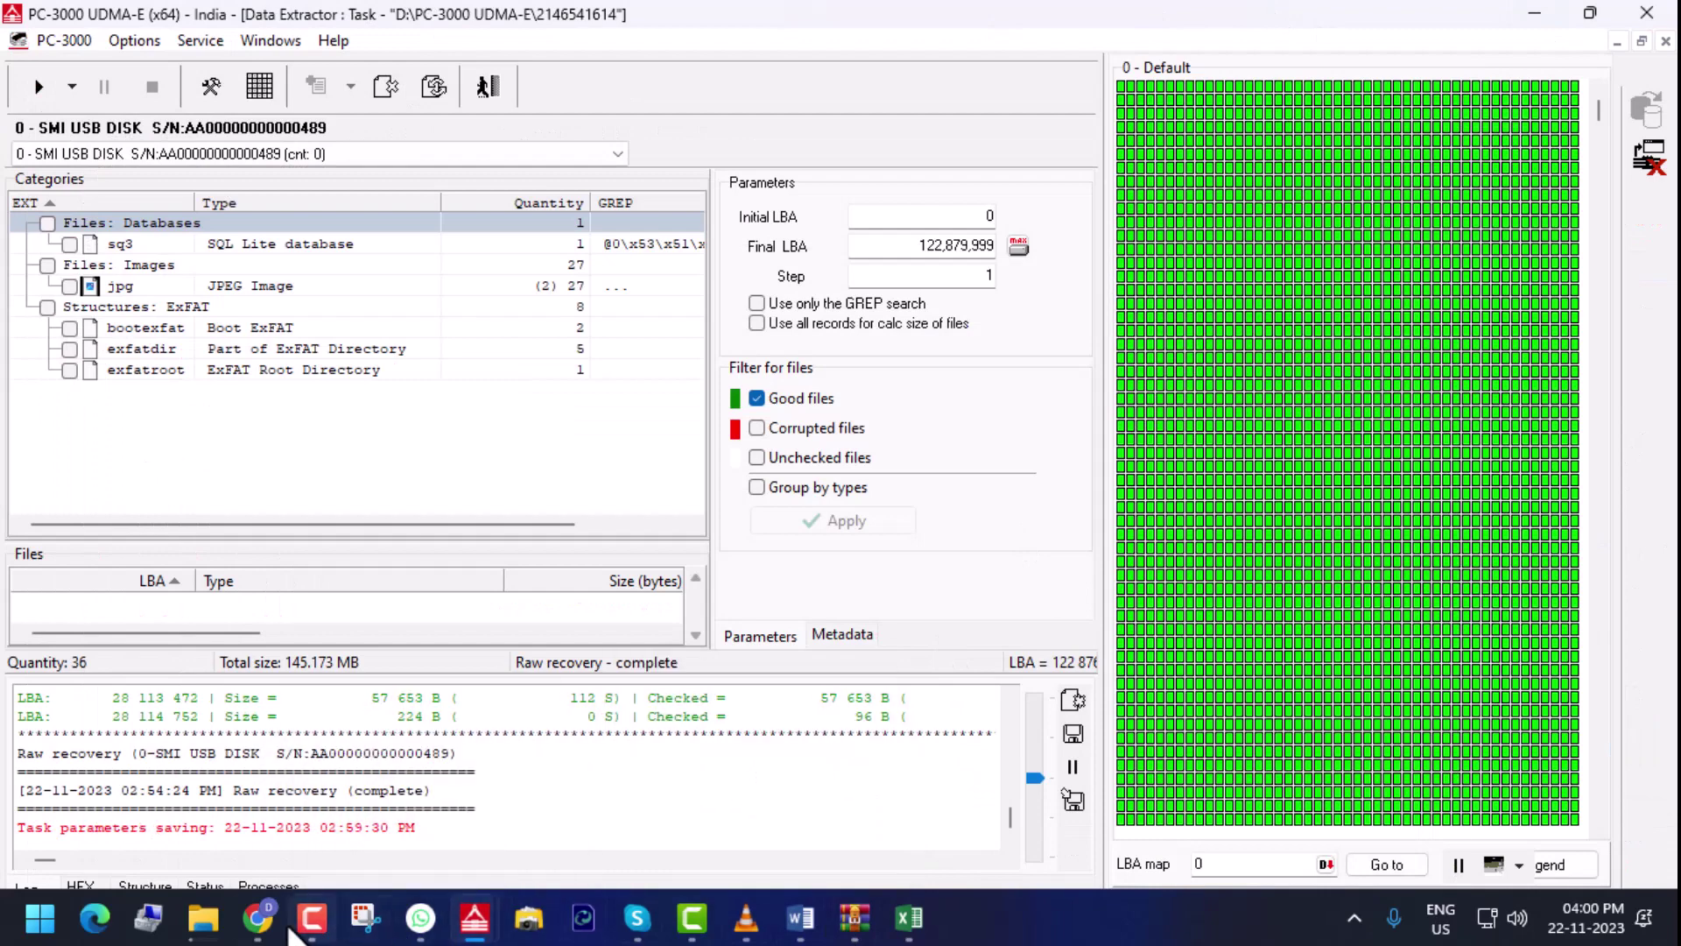
pyautogui.click(258, 920)
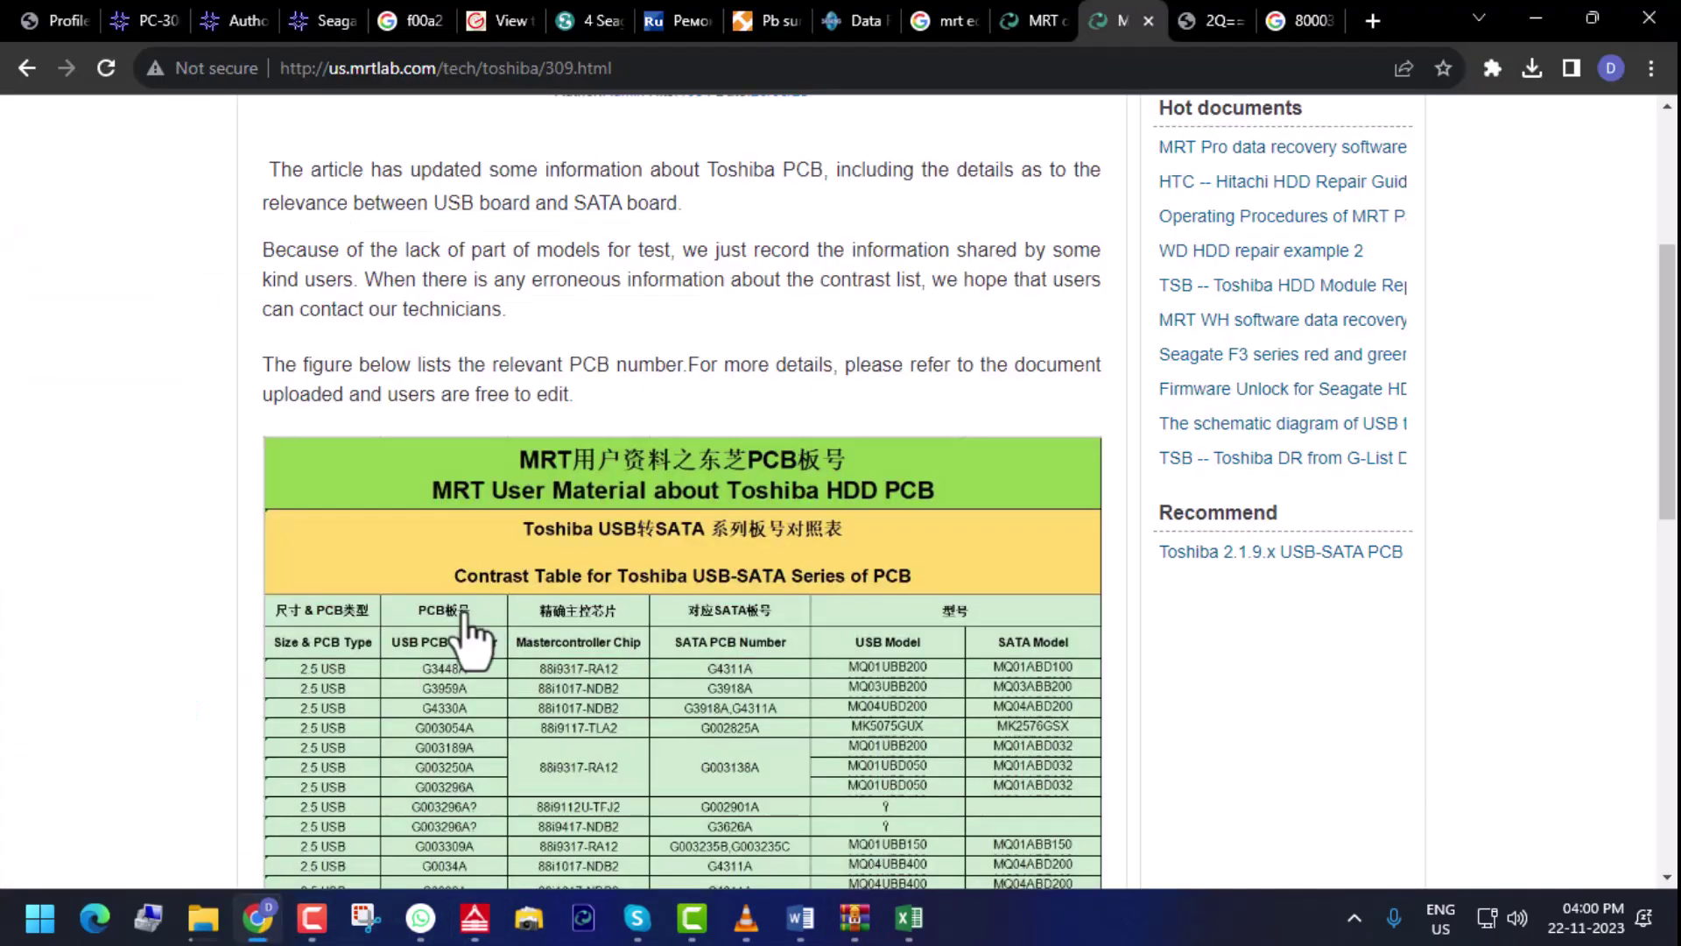
# Search Google for "mrtchangesignal" in a new browser tab
pyautogui.click(1371, 21)
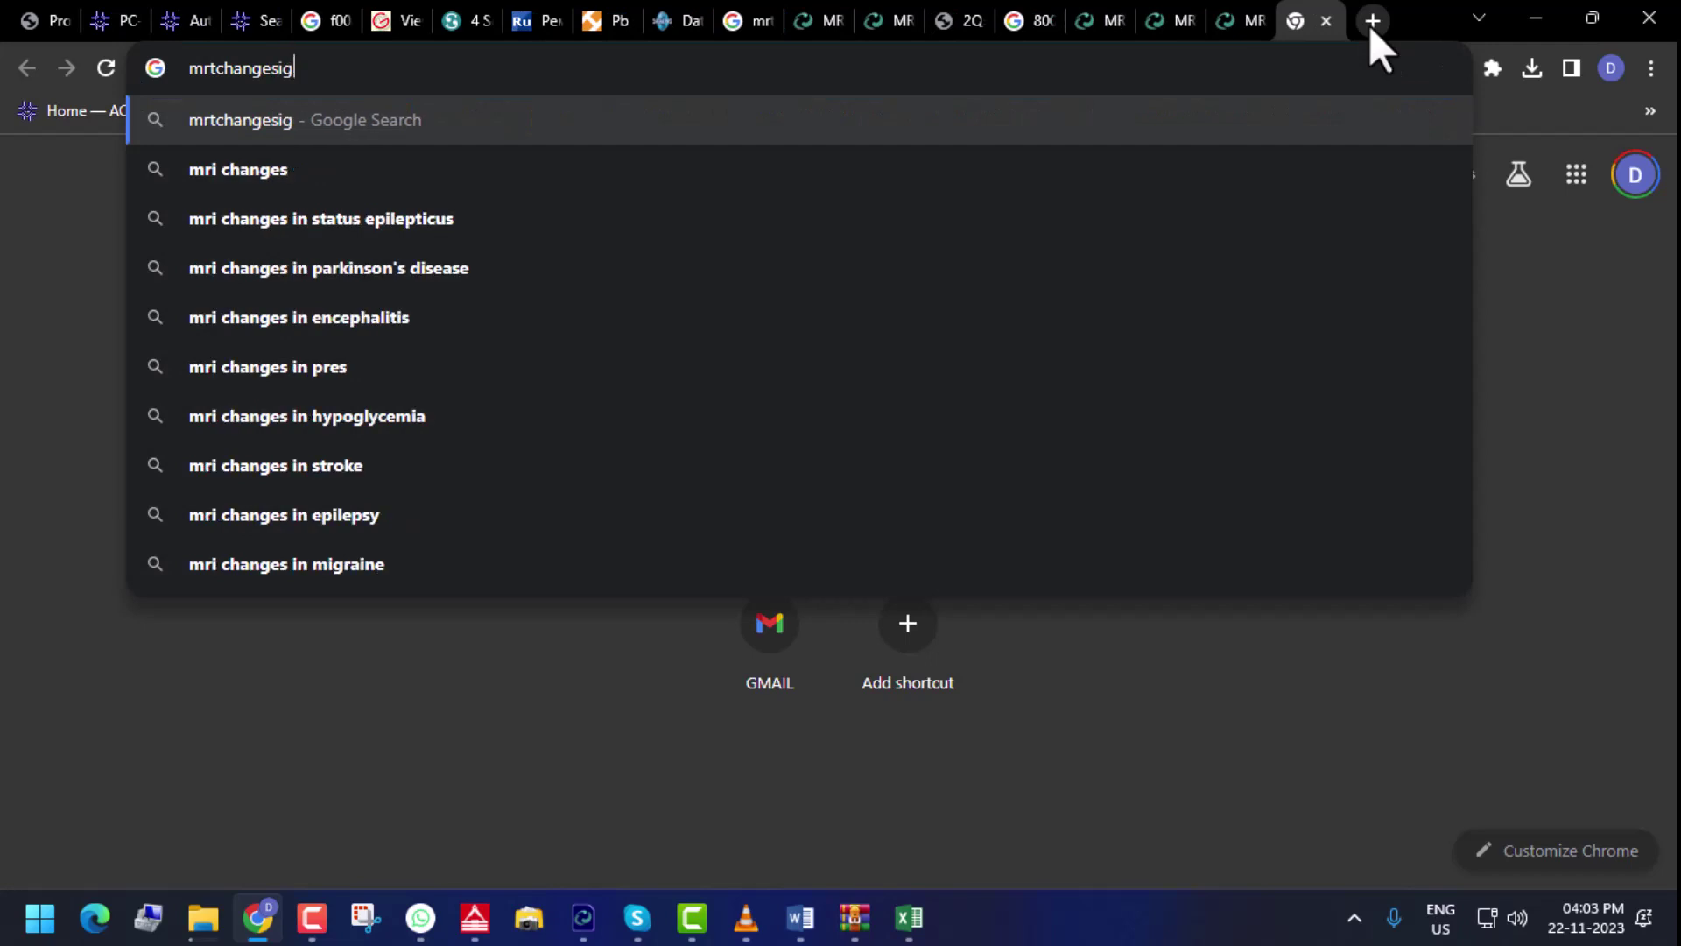
pyautogui.write('nal')
pyautogui.press('Return')
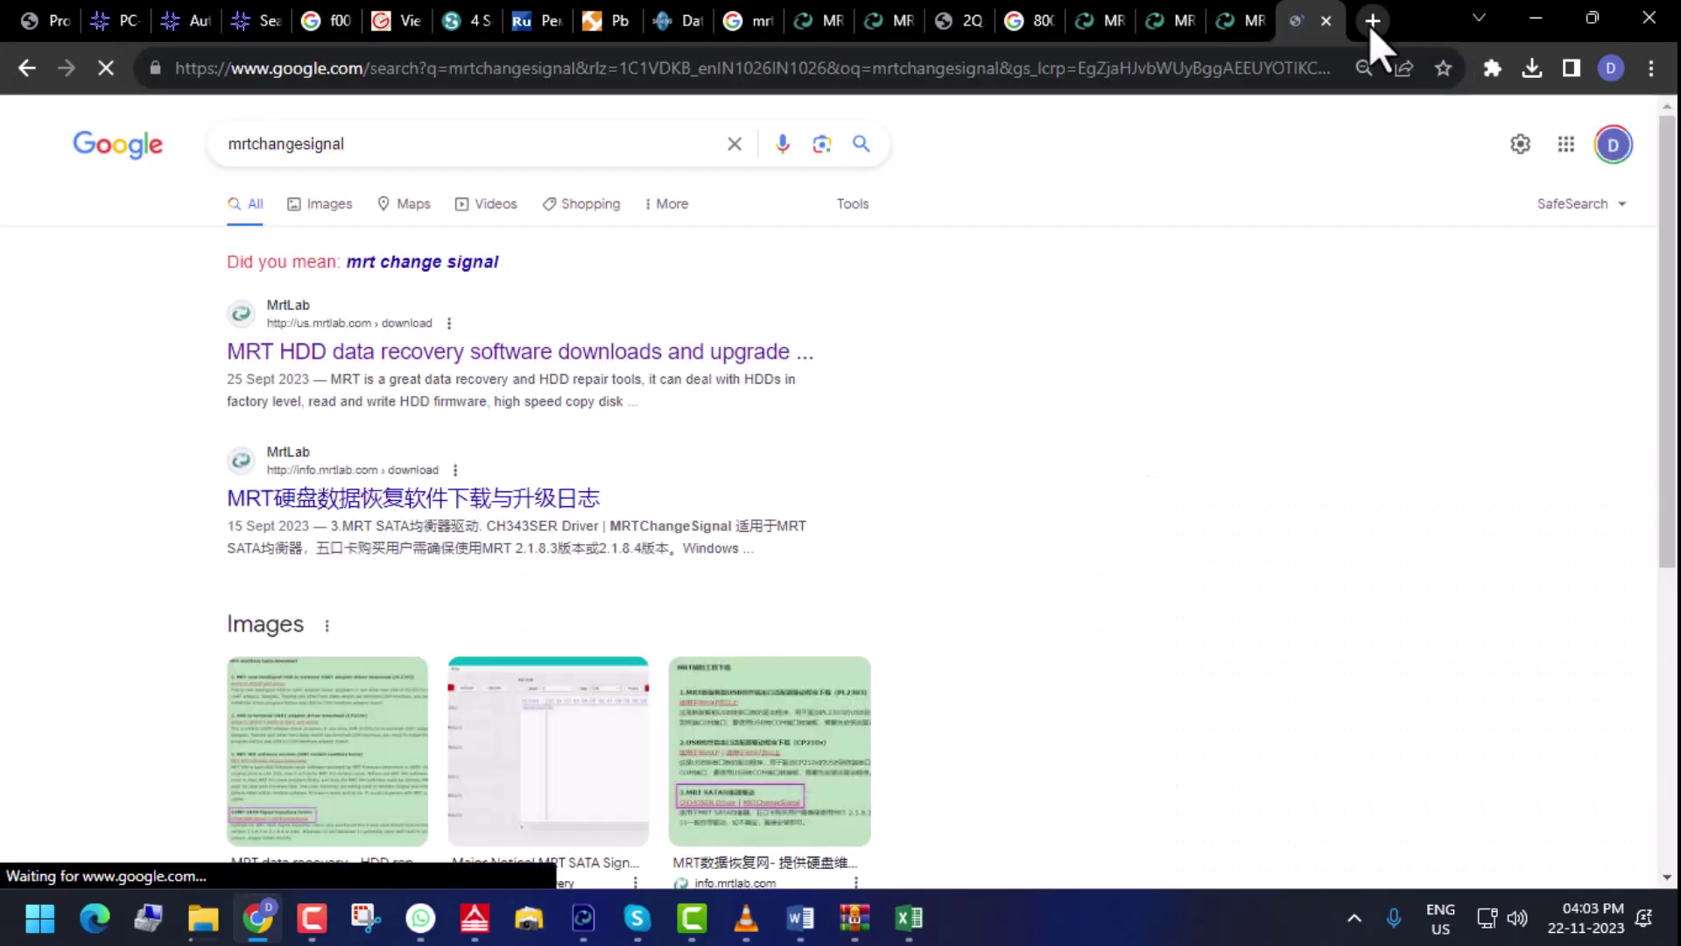
# Open MrtLab's English software download result in a new tab and find the MRT SATA Signal Equalizer Driver section
pyautogui.rightClick(438, 350)
pyautogui.click(487, 363)
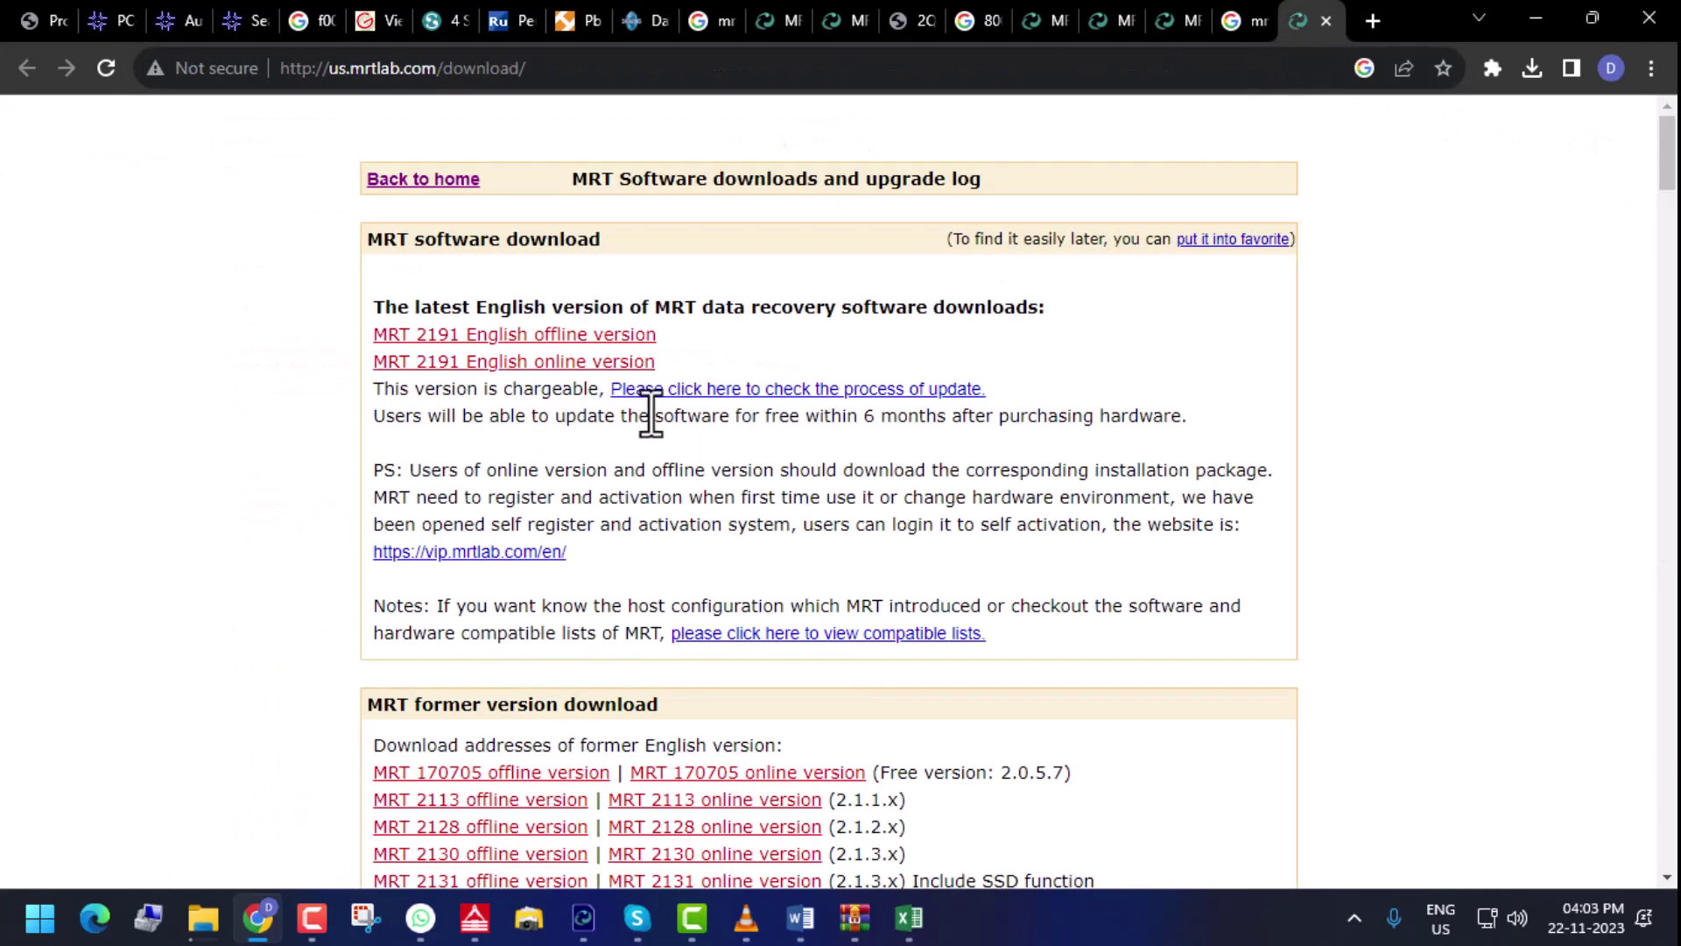
pyautogui.scroll(-5, 499, 438)
pyautogui.scroll(-5, 511, 467)
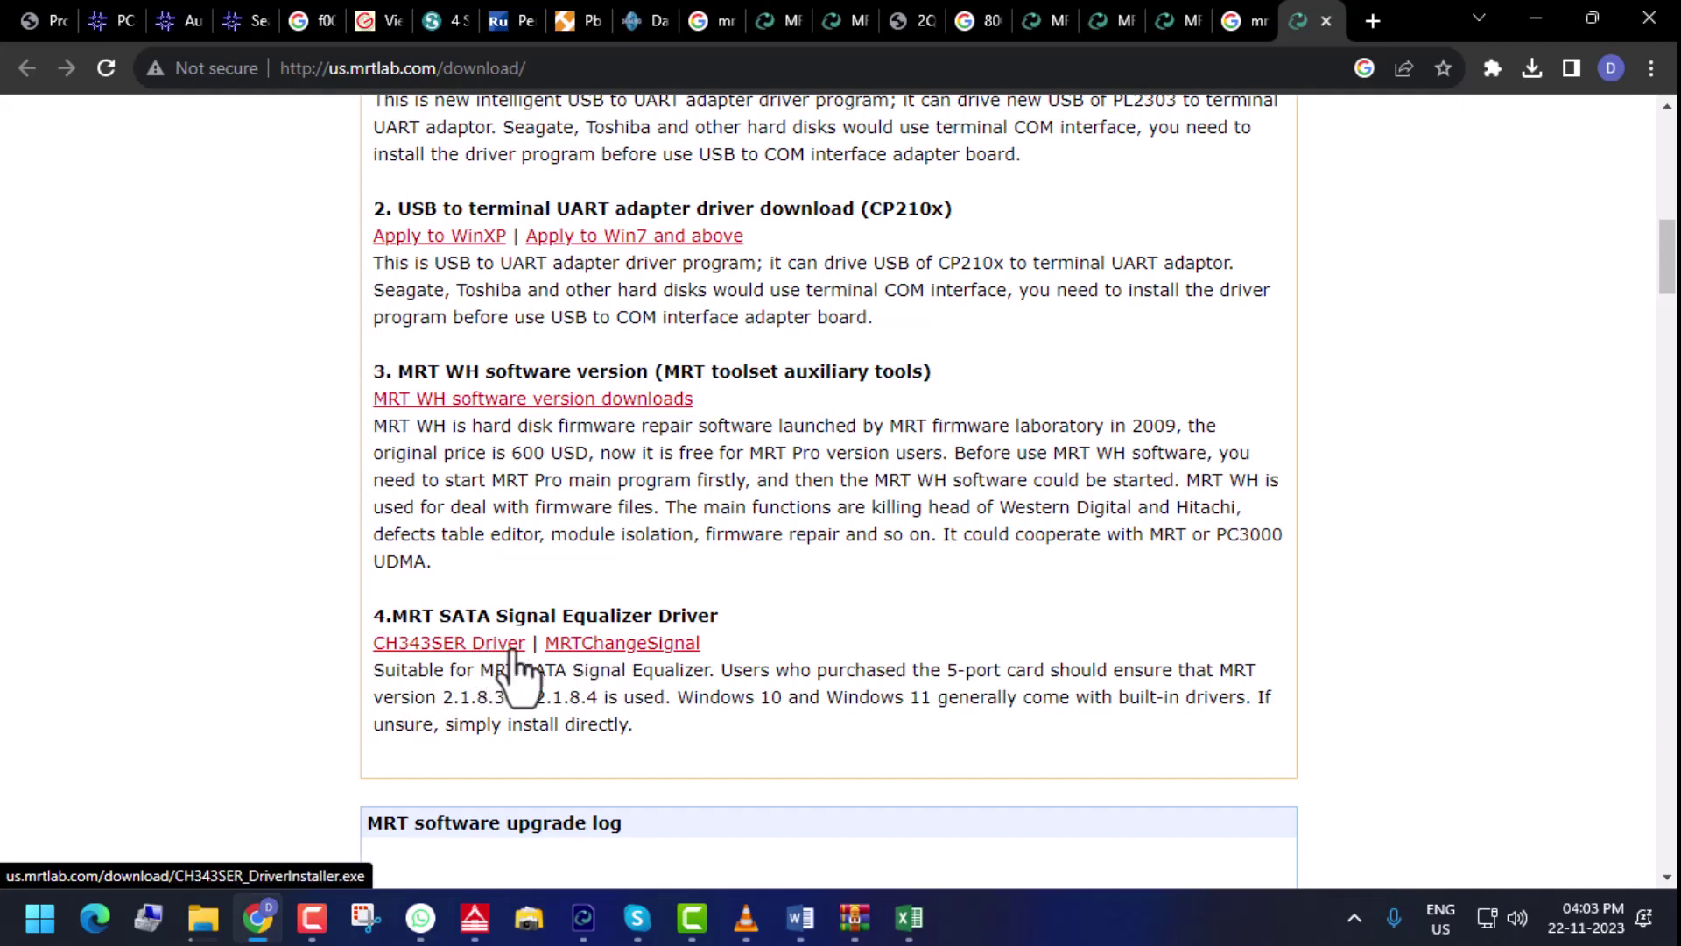
# Download the CH343SER Driver and the MRTChangeSignal program, each through a new tab
pyautogui.rightClick(476, 645)
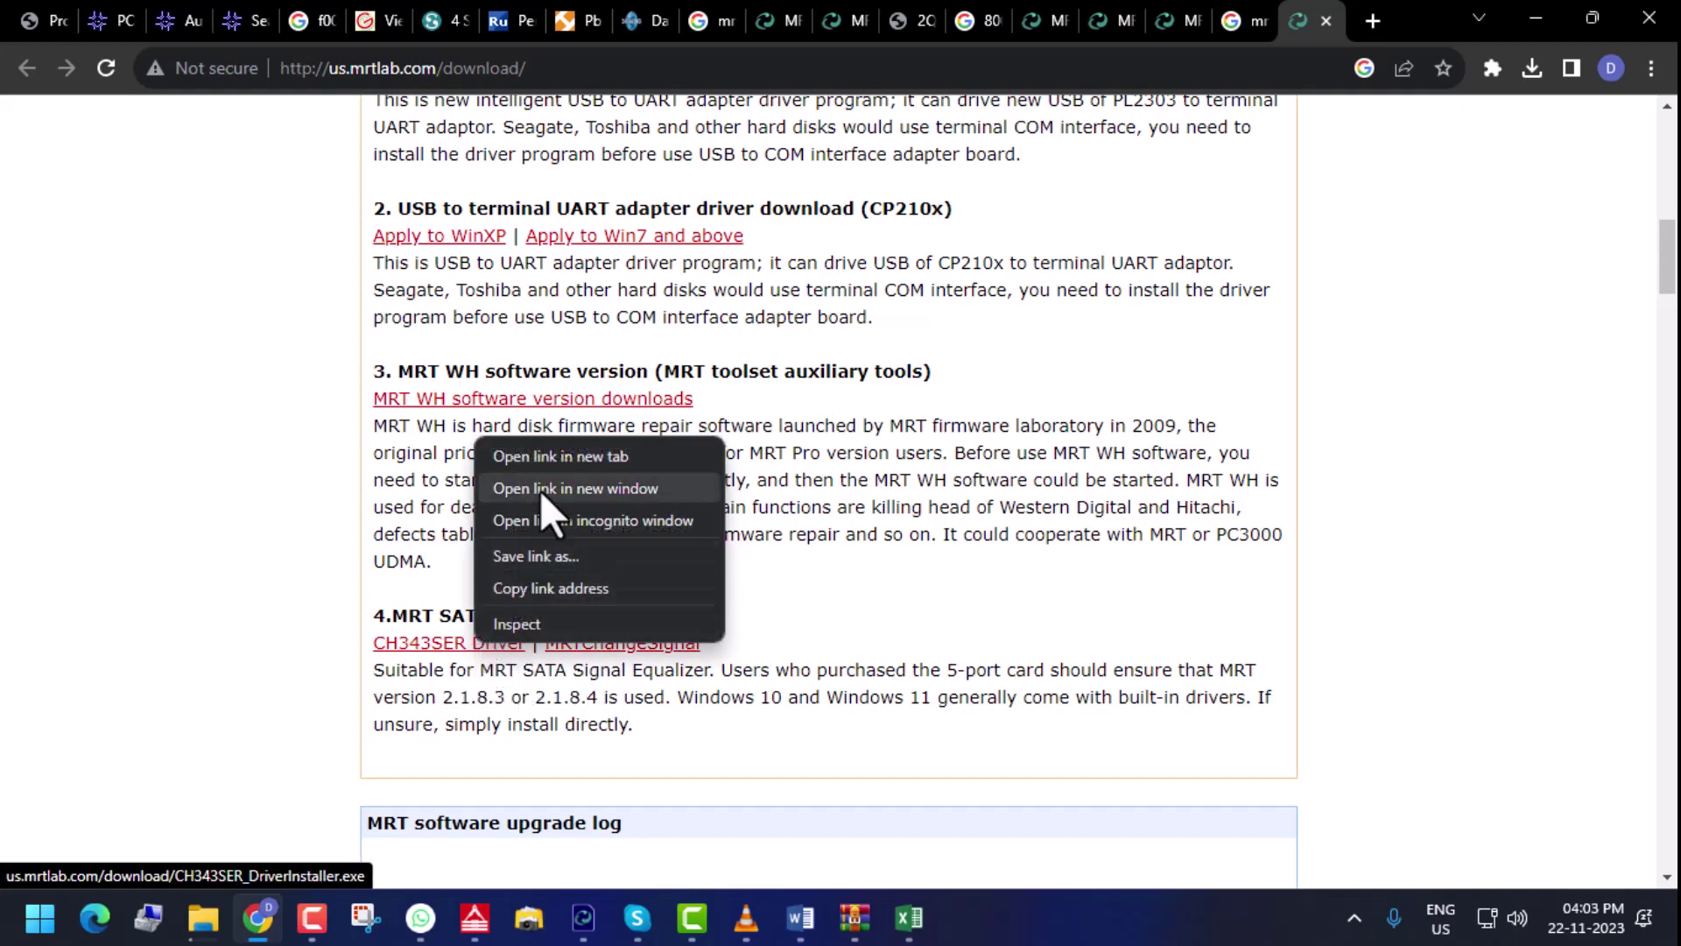
pyautogui.click(543, 459)
pyautogui.rightClick(588, 648)
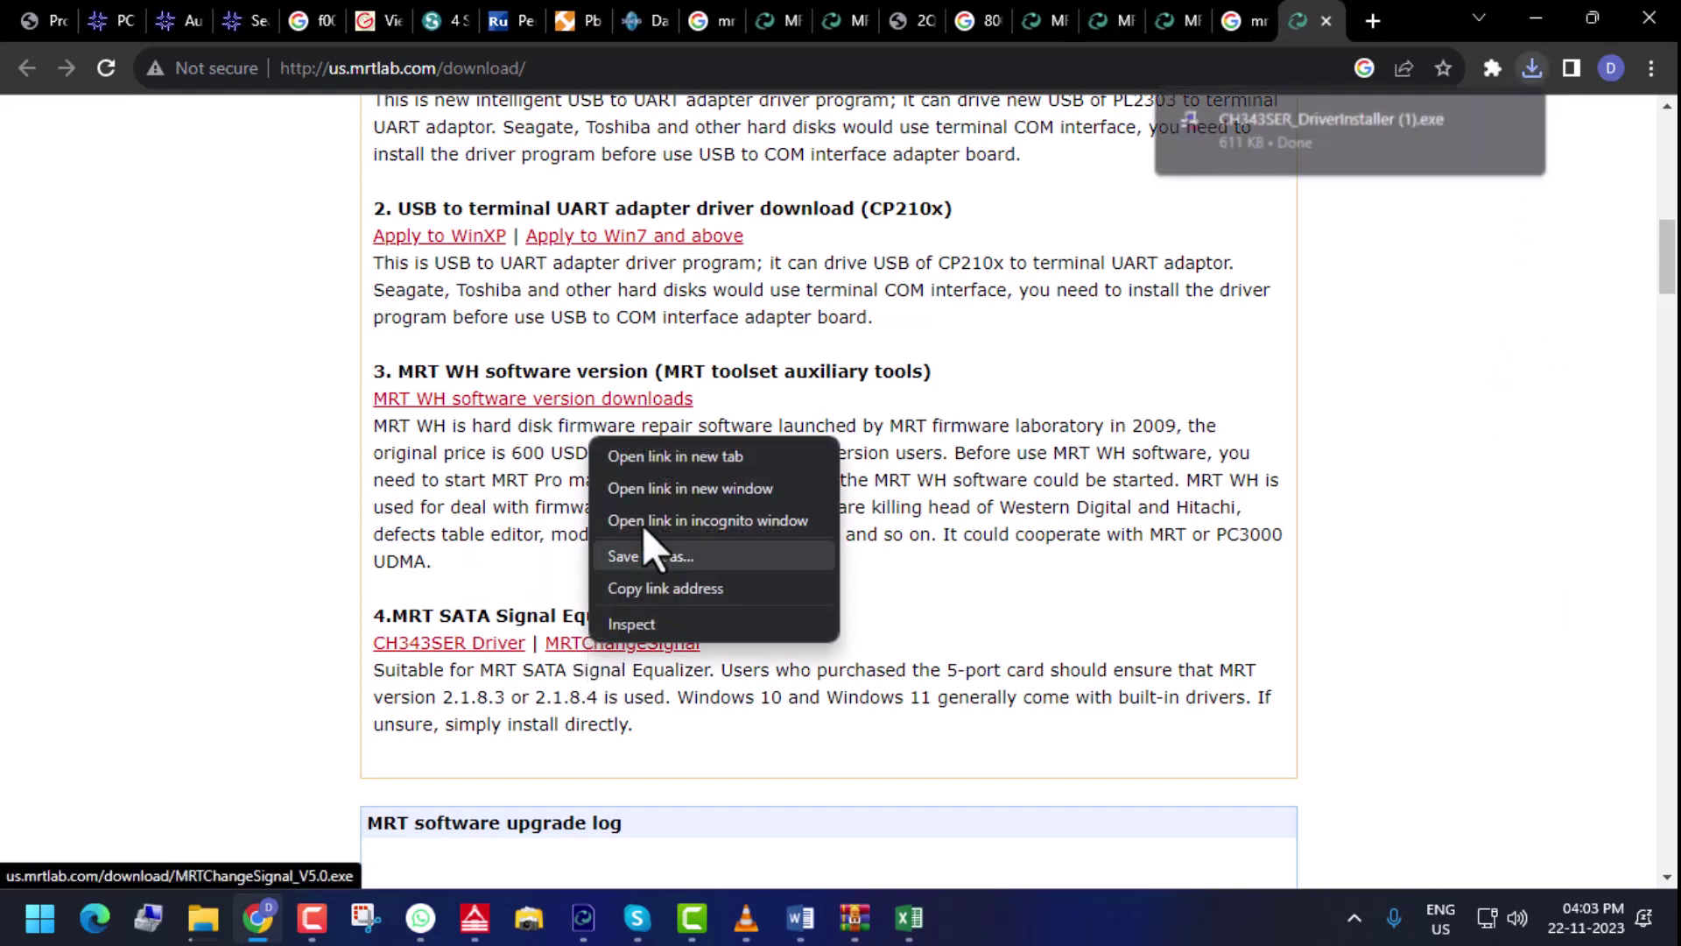
pyautogui.click(660, 449)
# Open the downloaded CH343SER driver installer and close it without installing
pyautogui.moveTo(1442, 120)
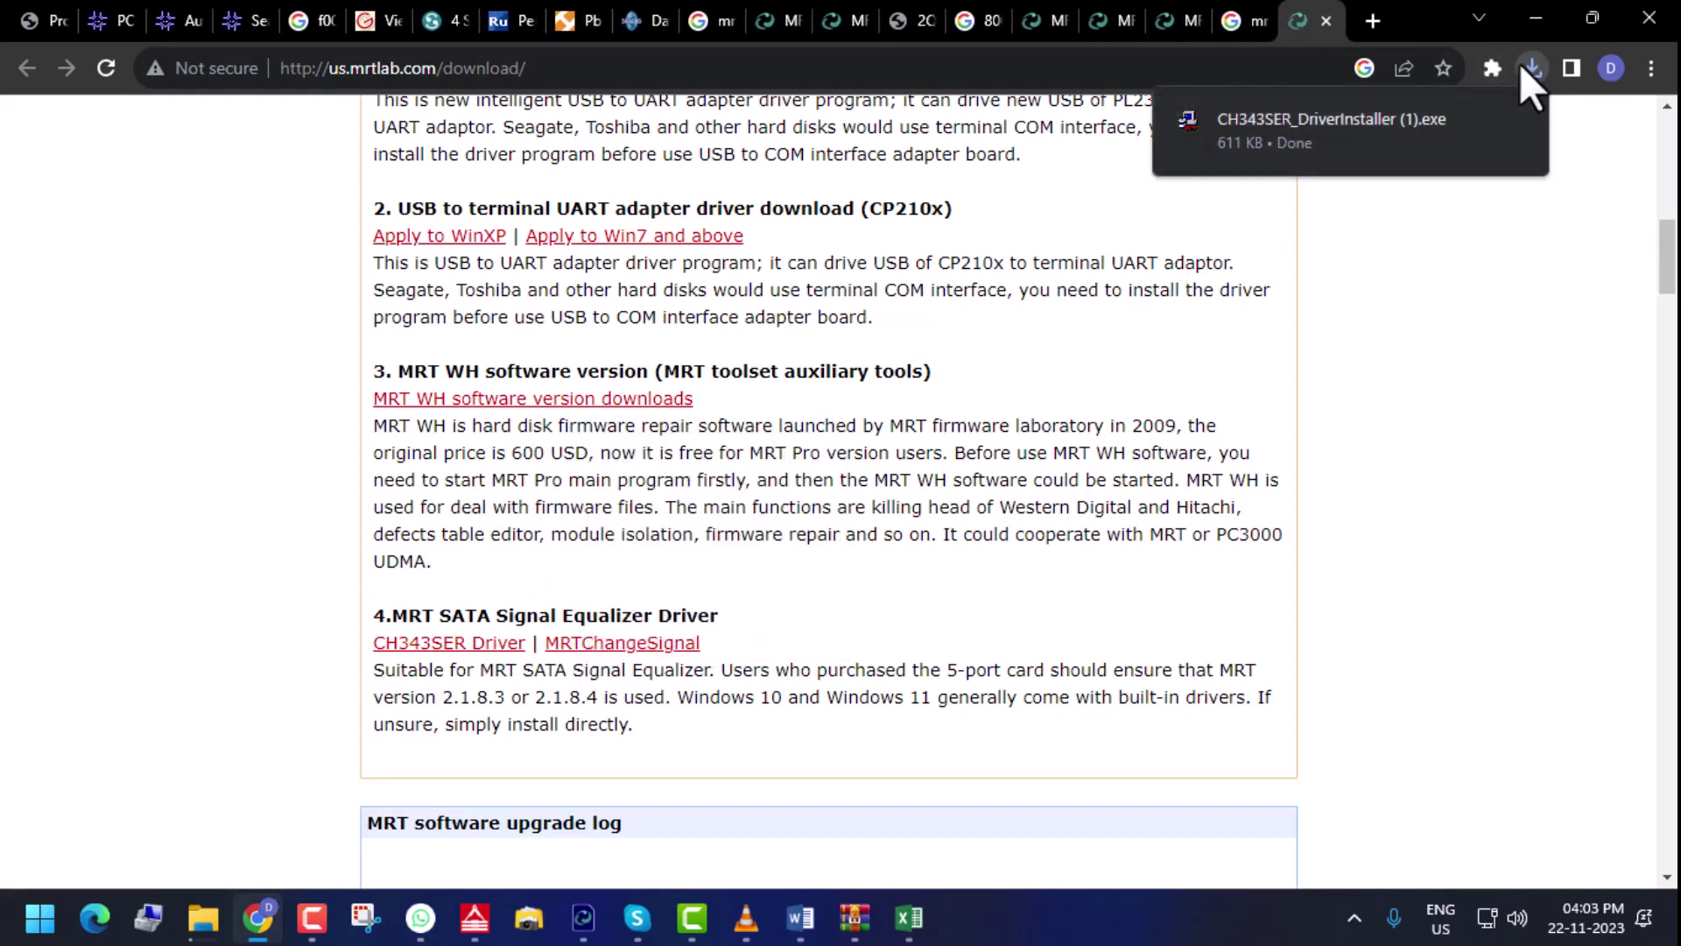
pyautogui.click(1318, 112)
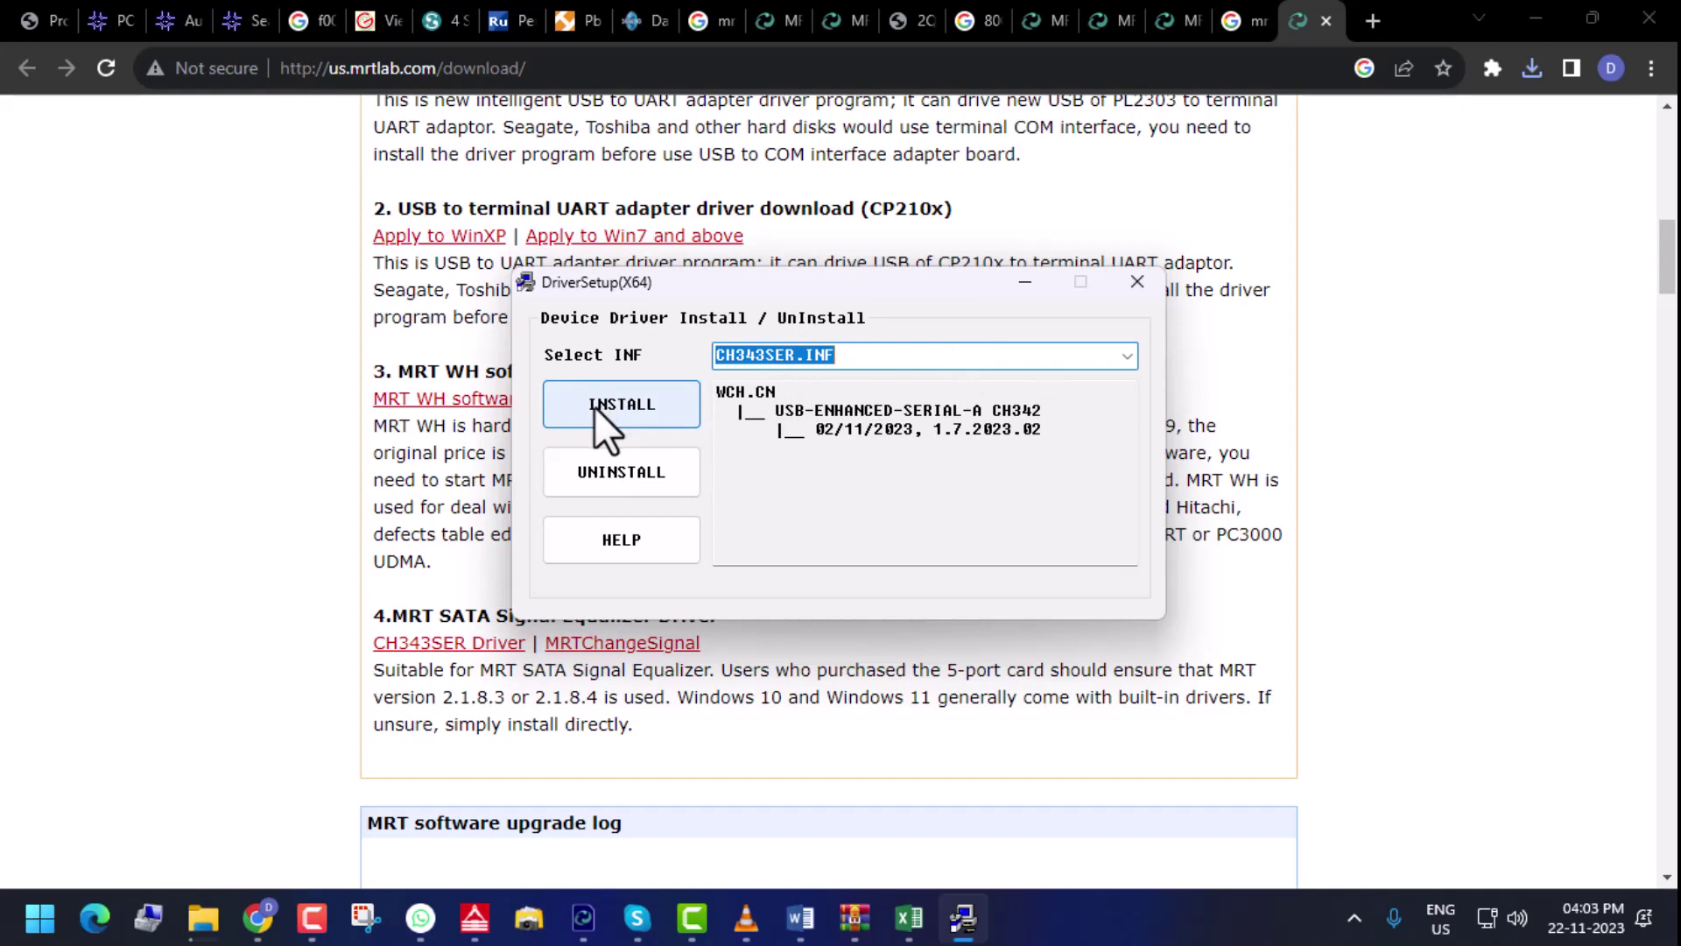
pyautogui.click(1137, 282)
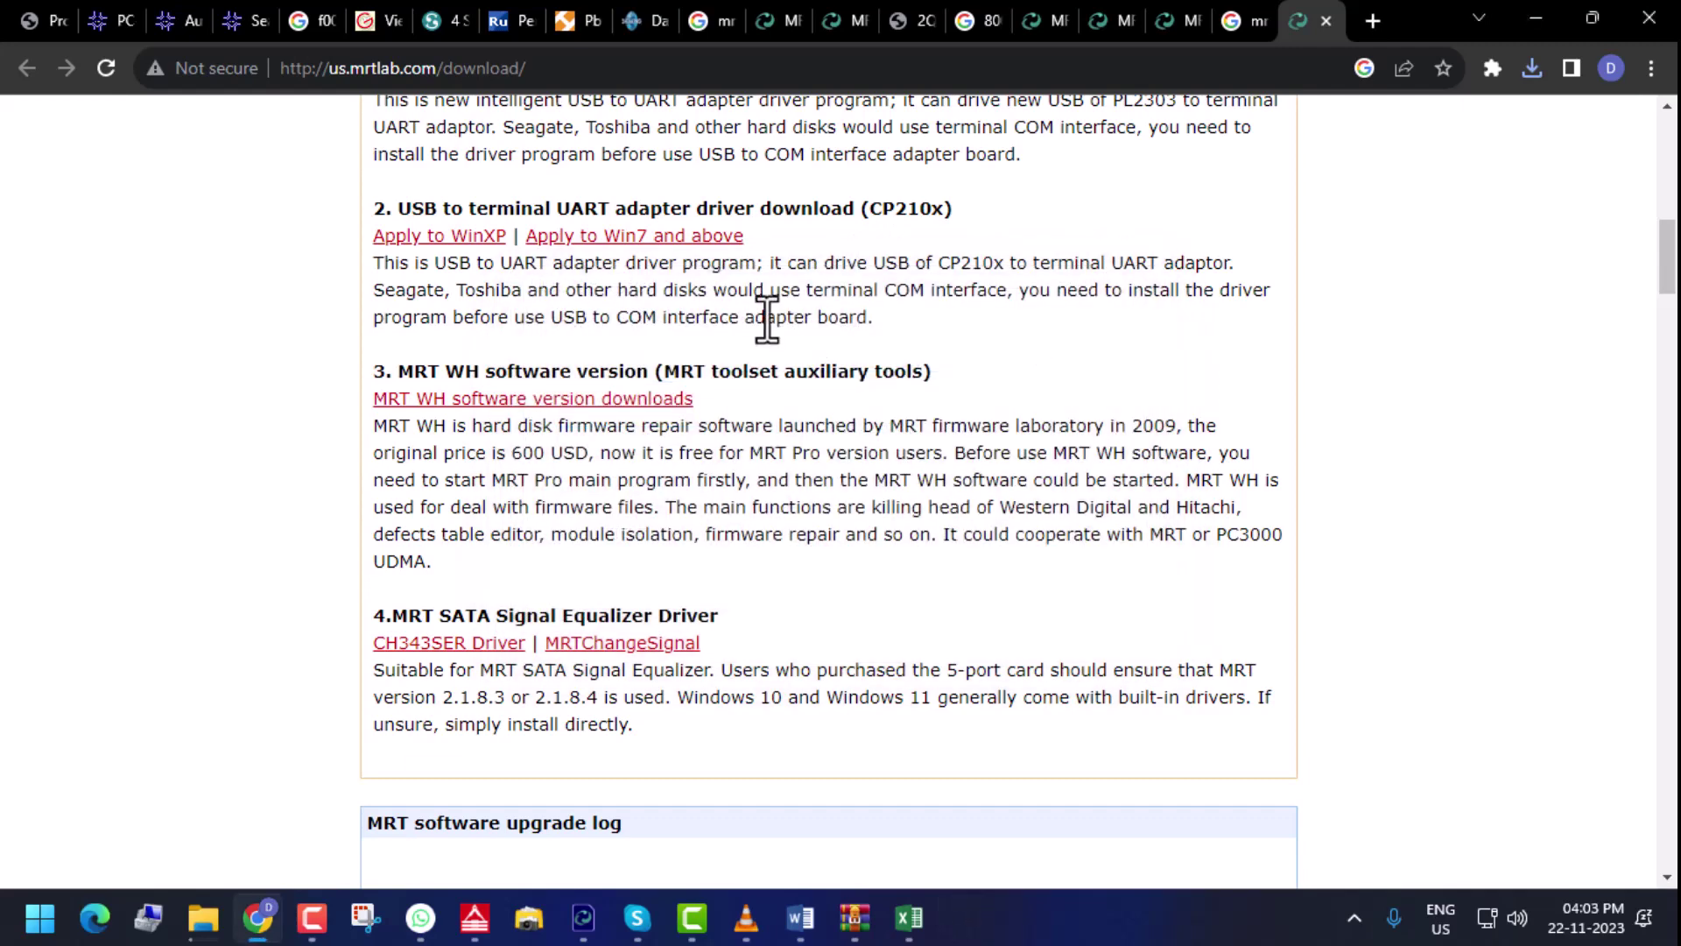
# Copy the MrtLab download page address and paste it into the Word notes on a new line below the MRT equalizer introduction
pyautogui.click(798, 68)
pyautogui.hotkey('ctrl', 'c')
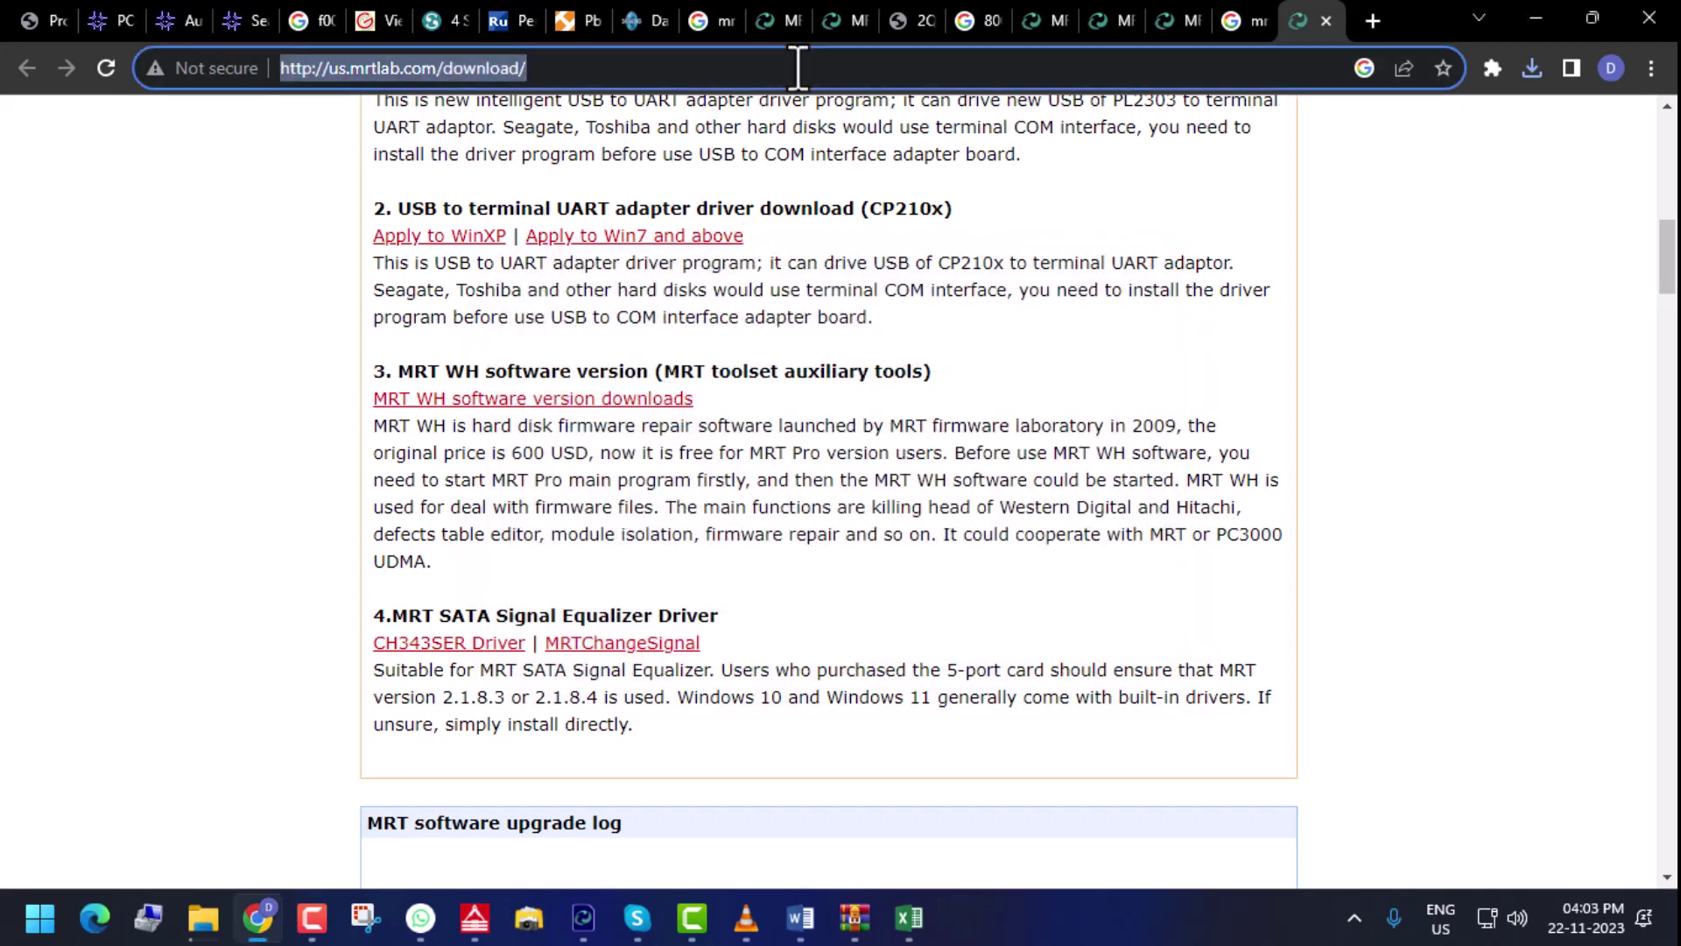
pyautogui.click(800, 917)
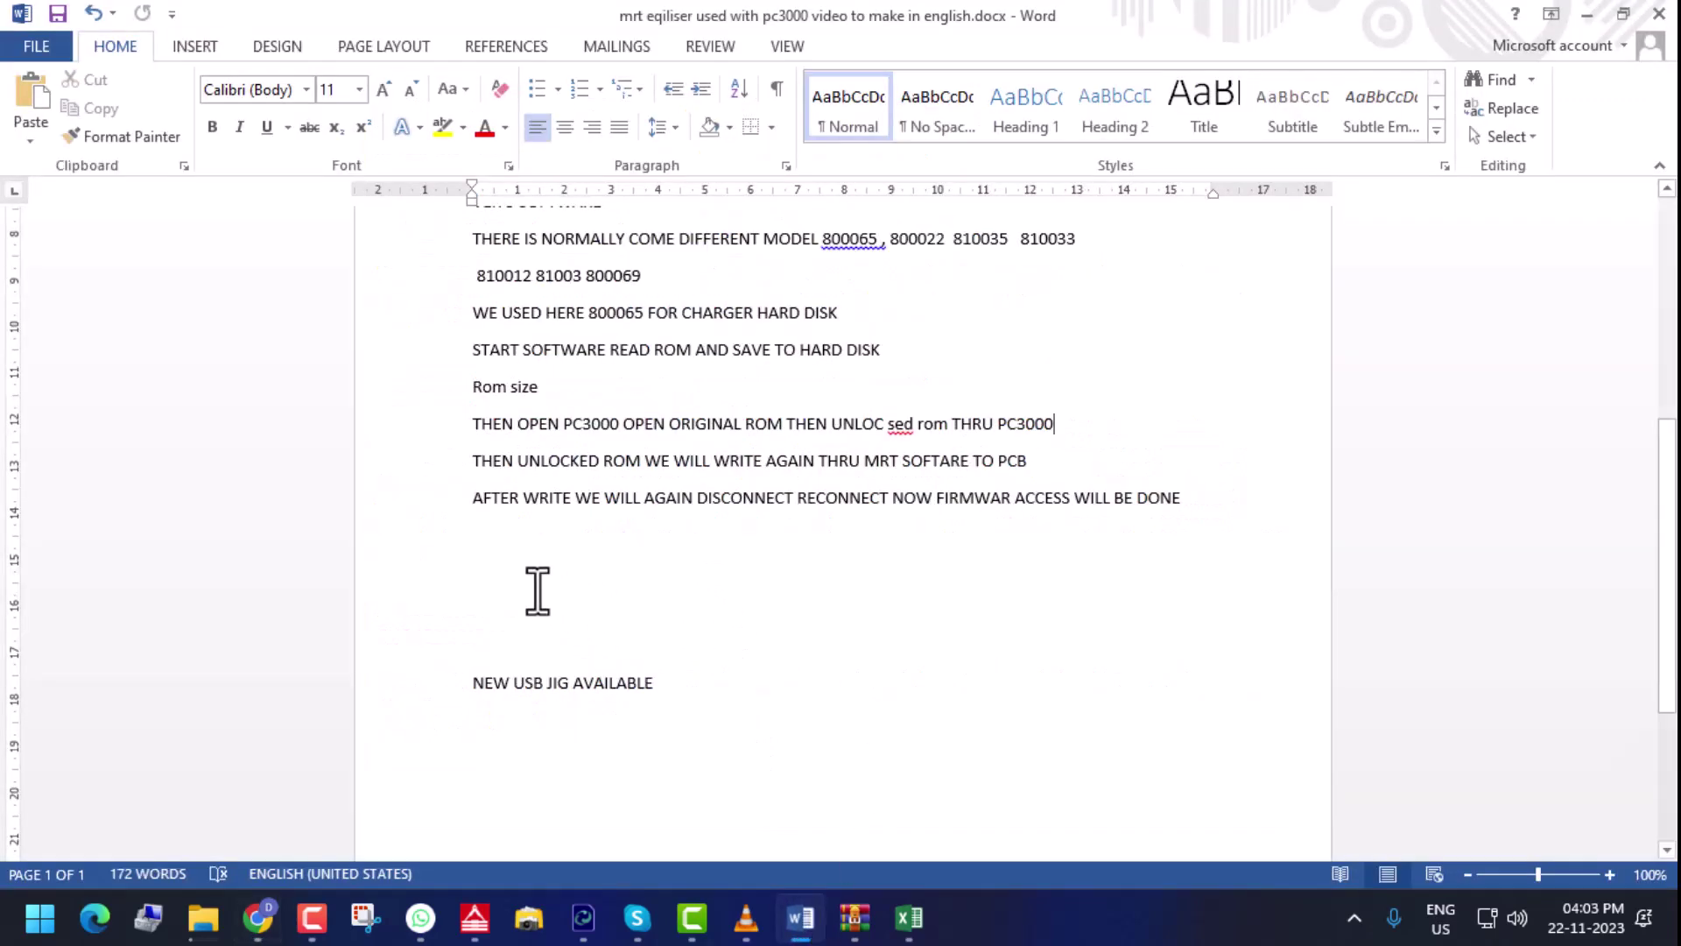
pyautogui.scroll(10, 537, 591)
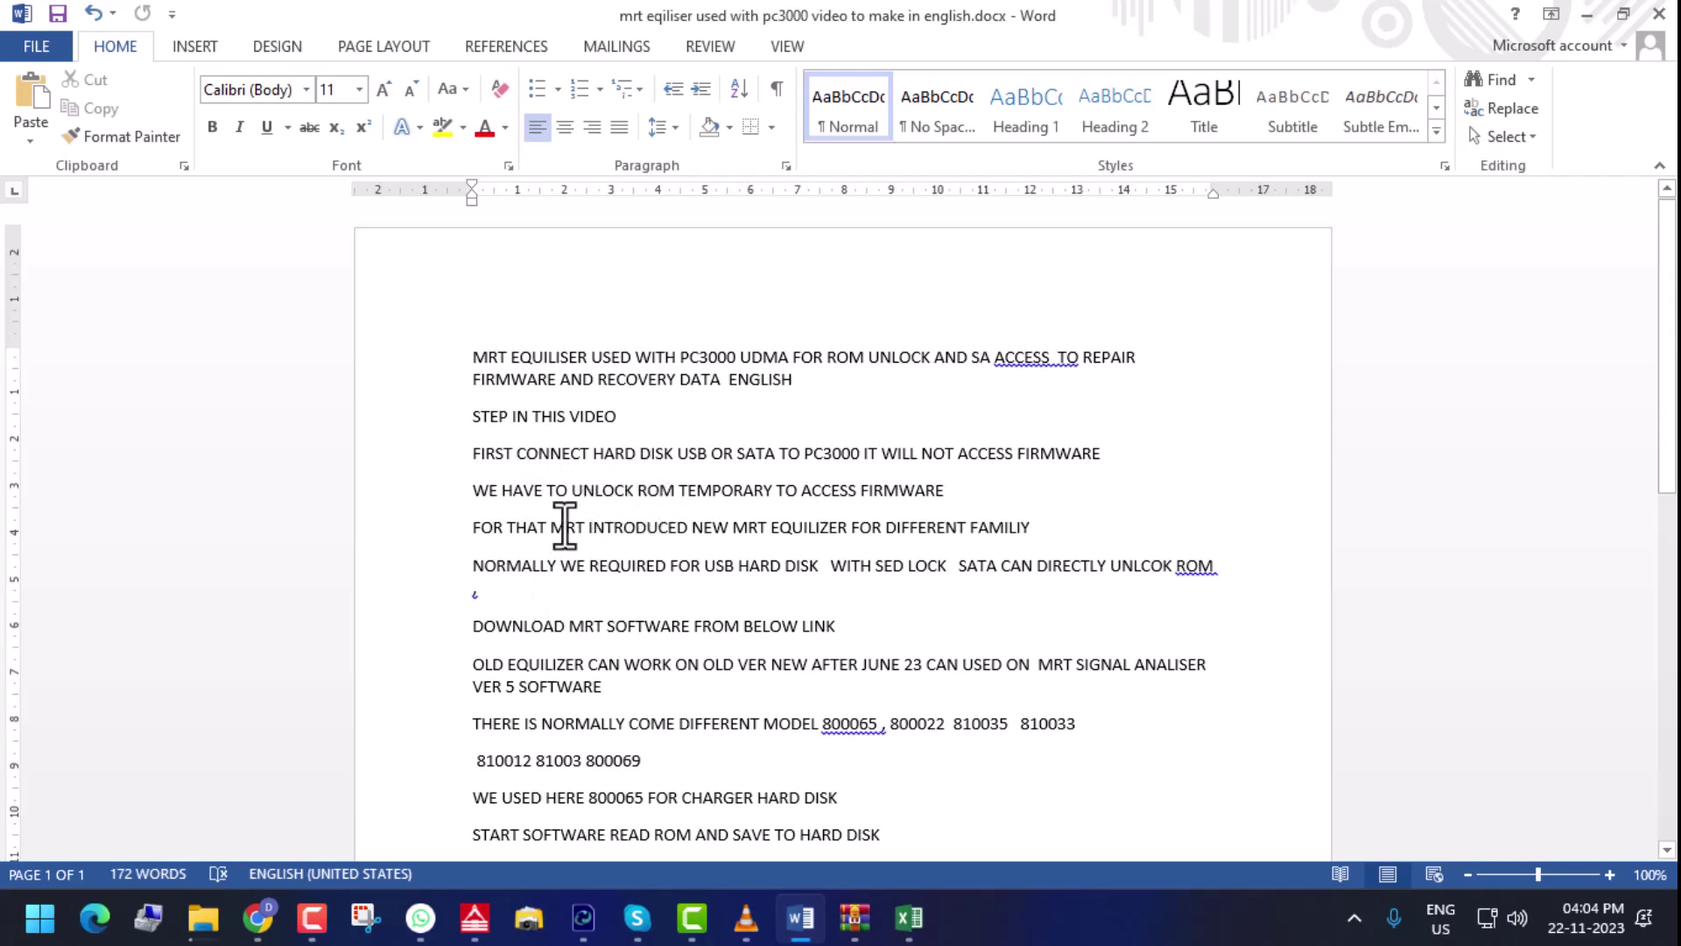
pyautogui.click(1046, 528)
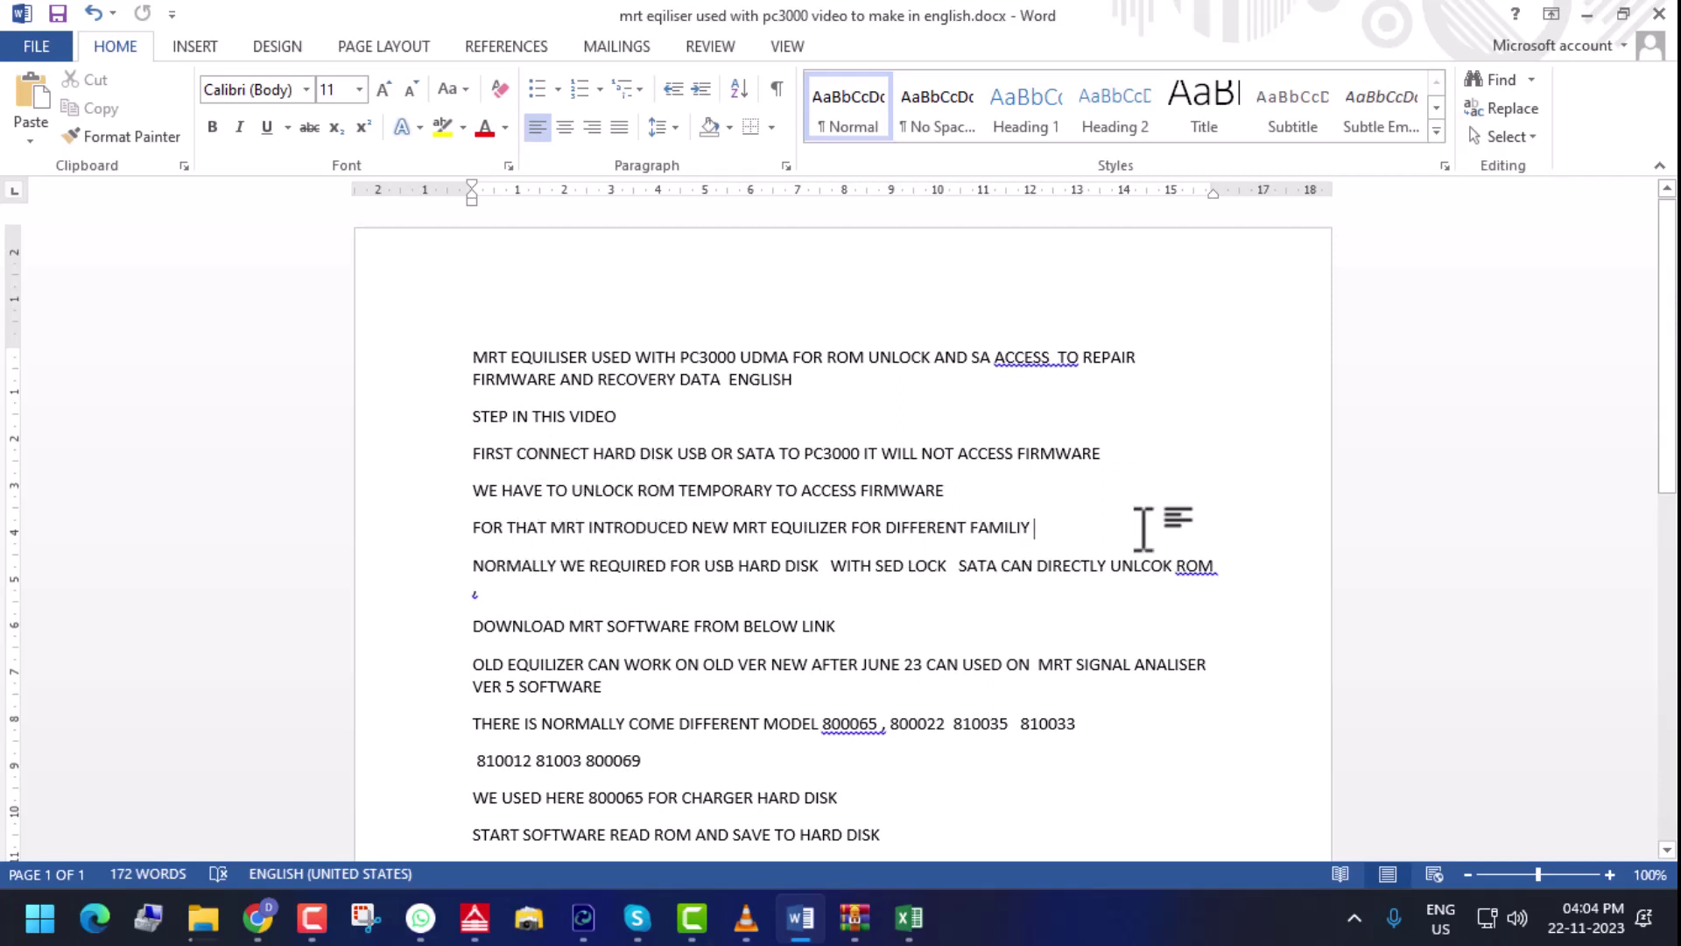
pyautogui.press('Return')
pyautogui.hotkey('ctrl', 'v')
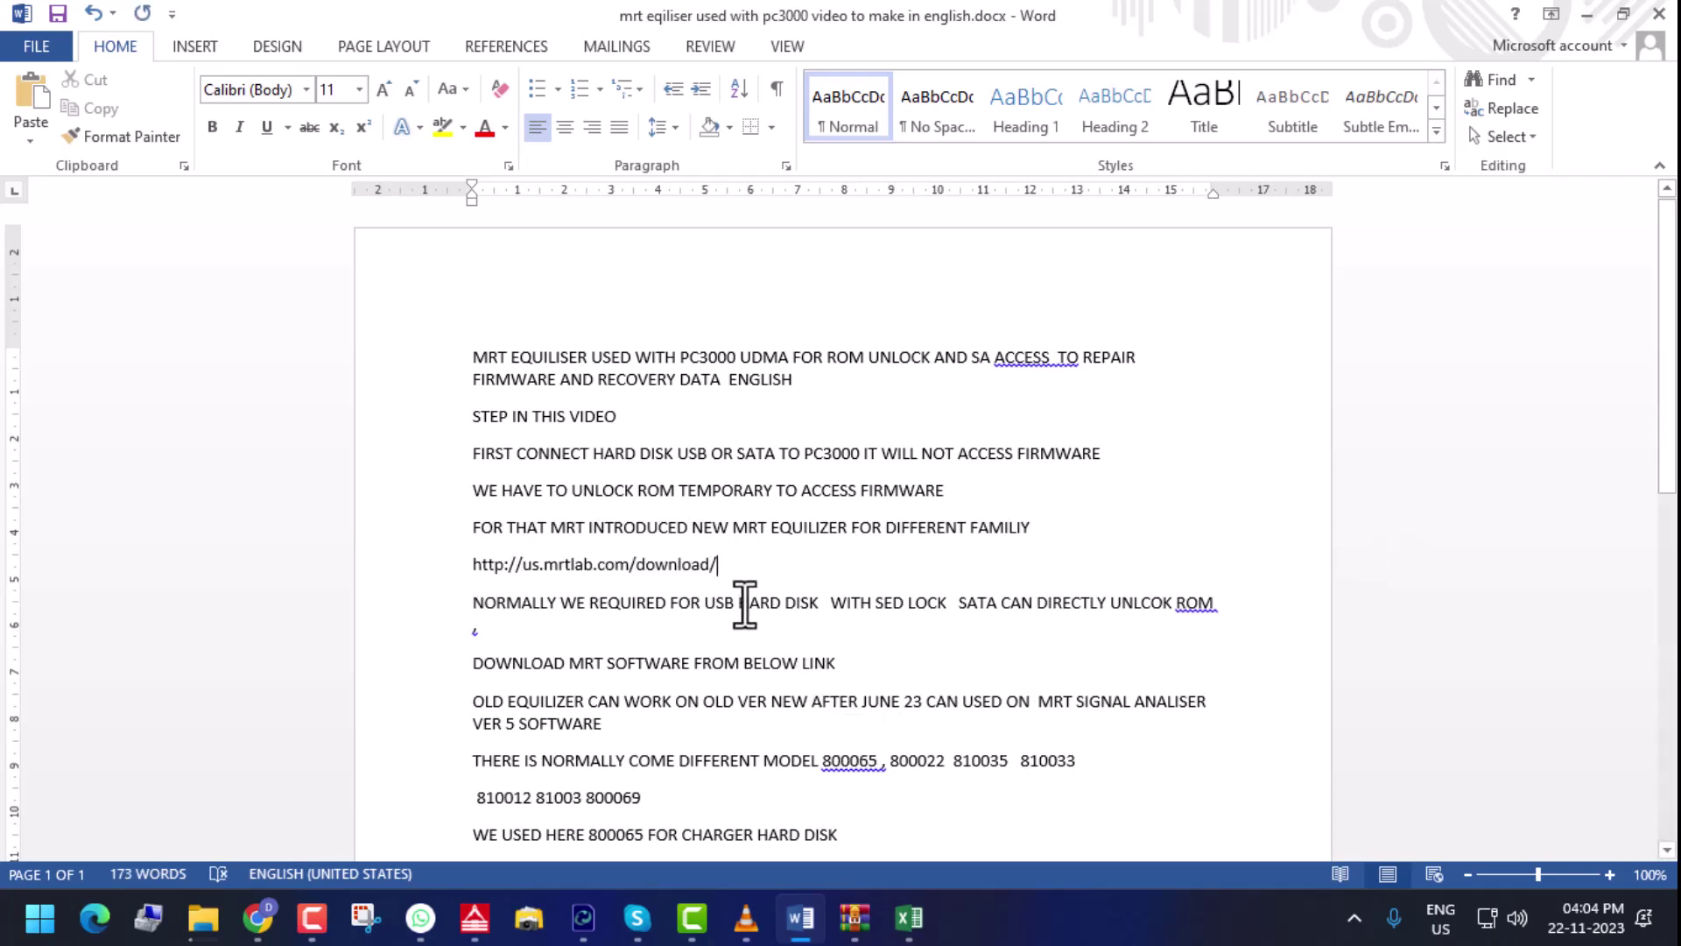
# Download MRTChangeSignal again from the MrtLab page in Chrome, launch it and choose COM4 as its port
pyautogui.hotkey('alt', 'Tab')
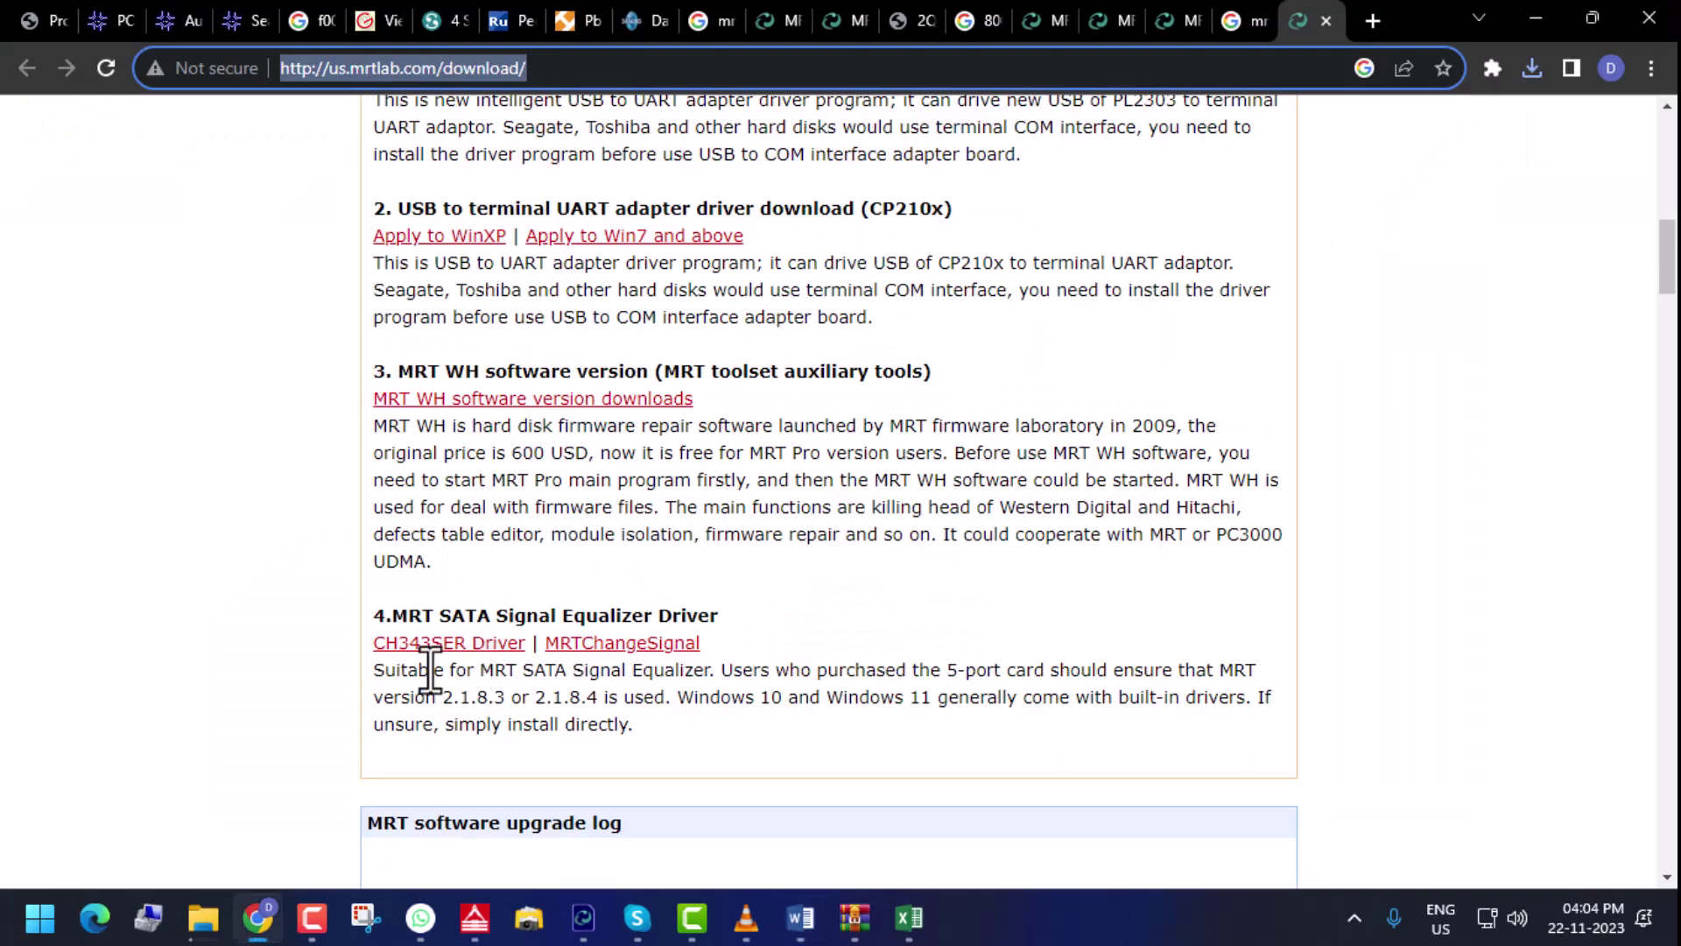
pyautogui.click(622, 648)
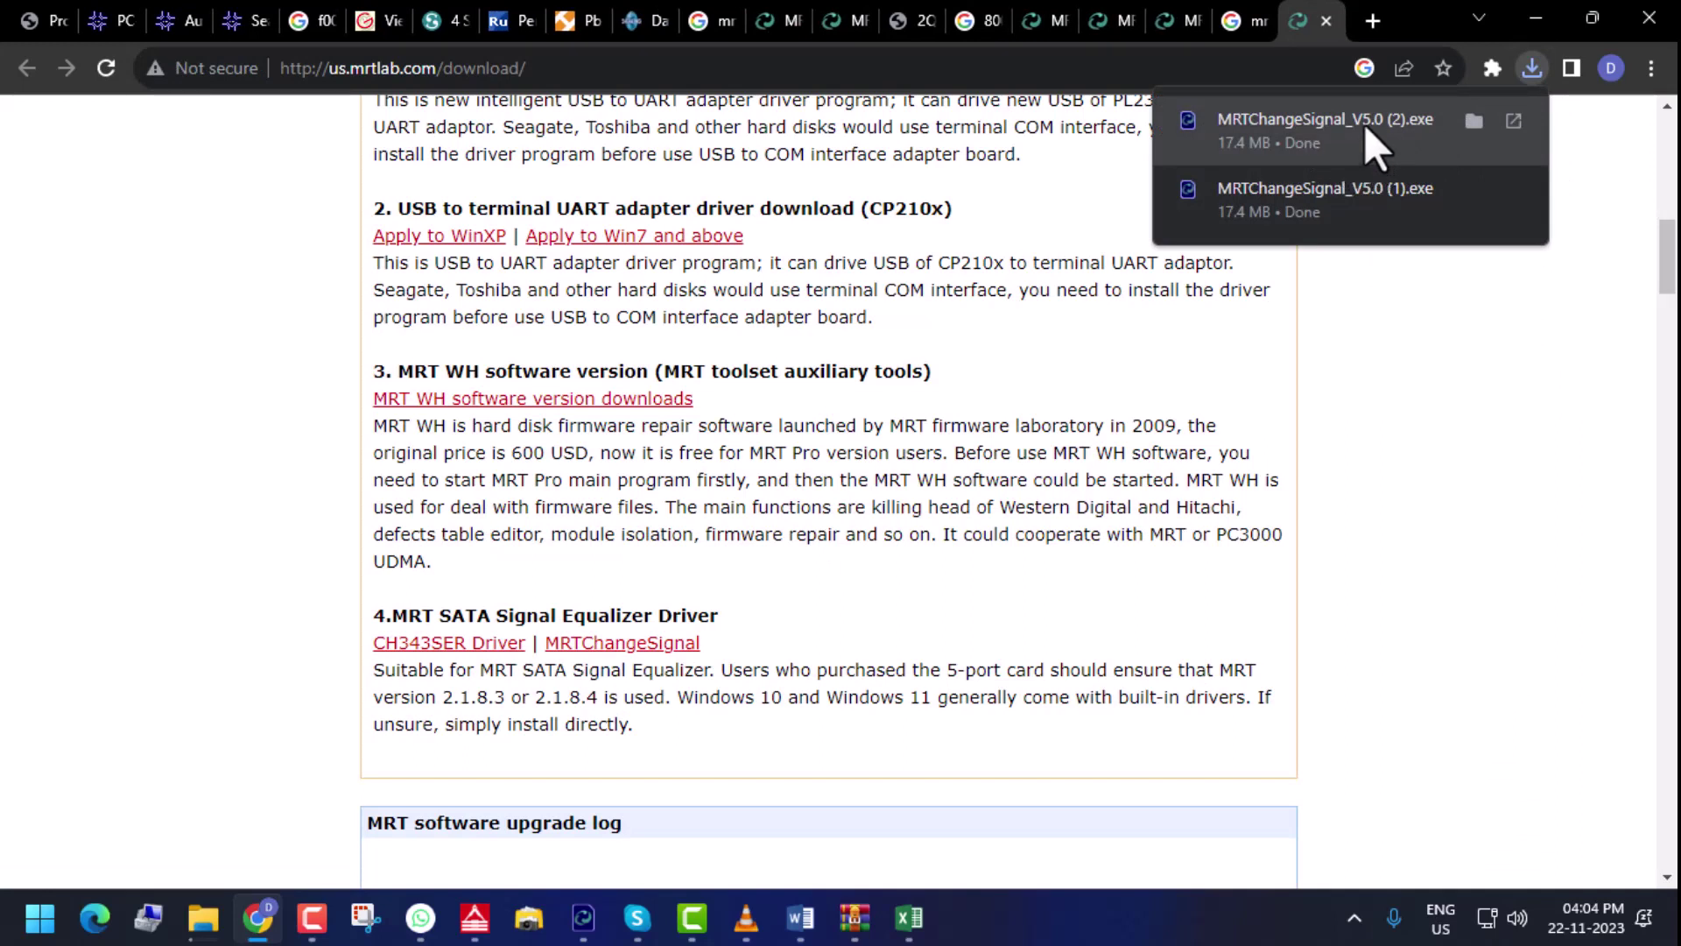
pyautogui.click(1317, 127)
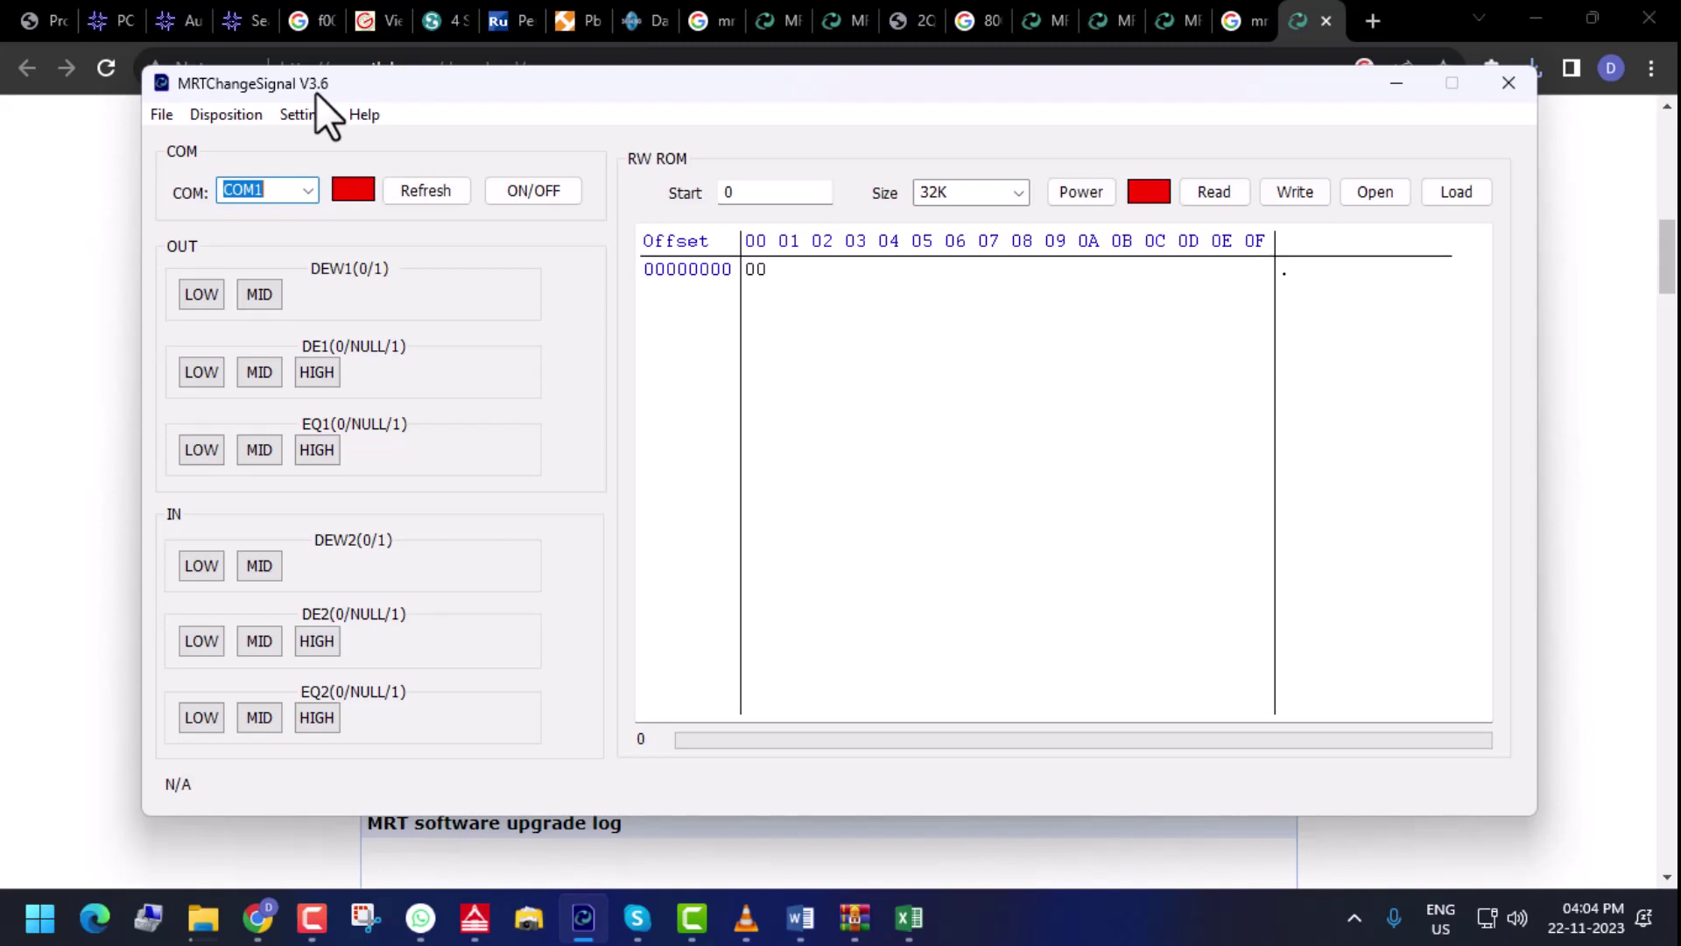
pyautogui.click(310, 188)
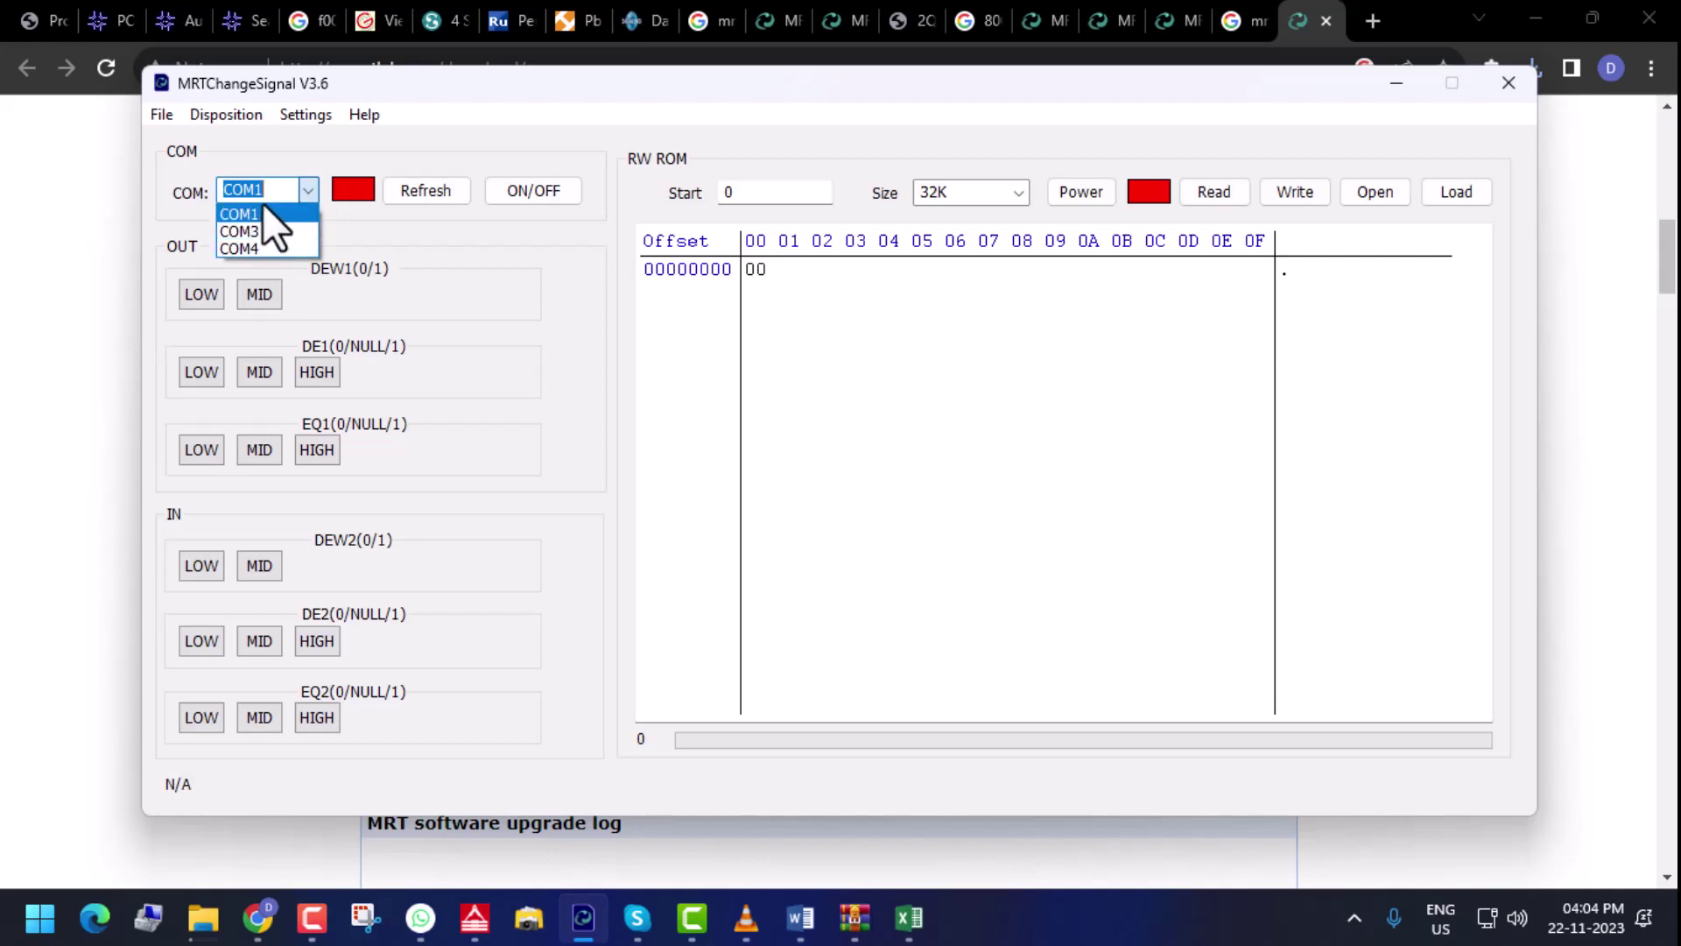
pyautogui.click(250, 249)
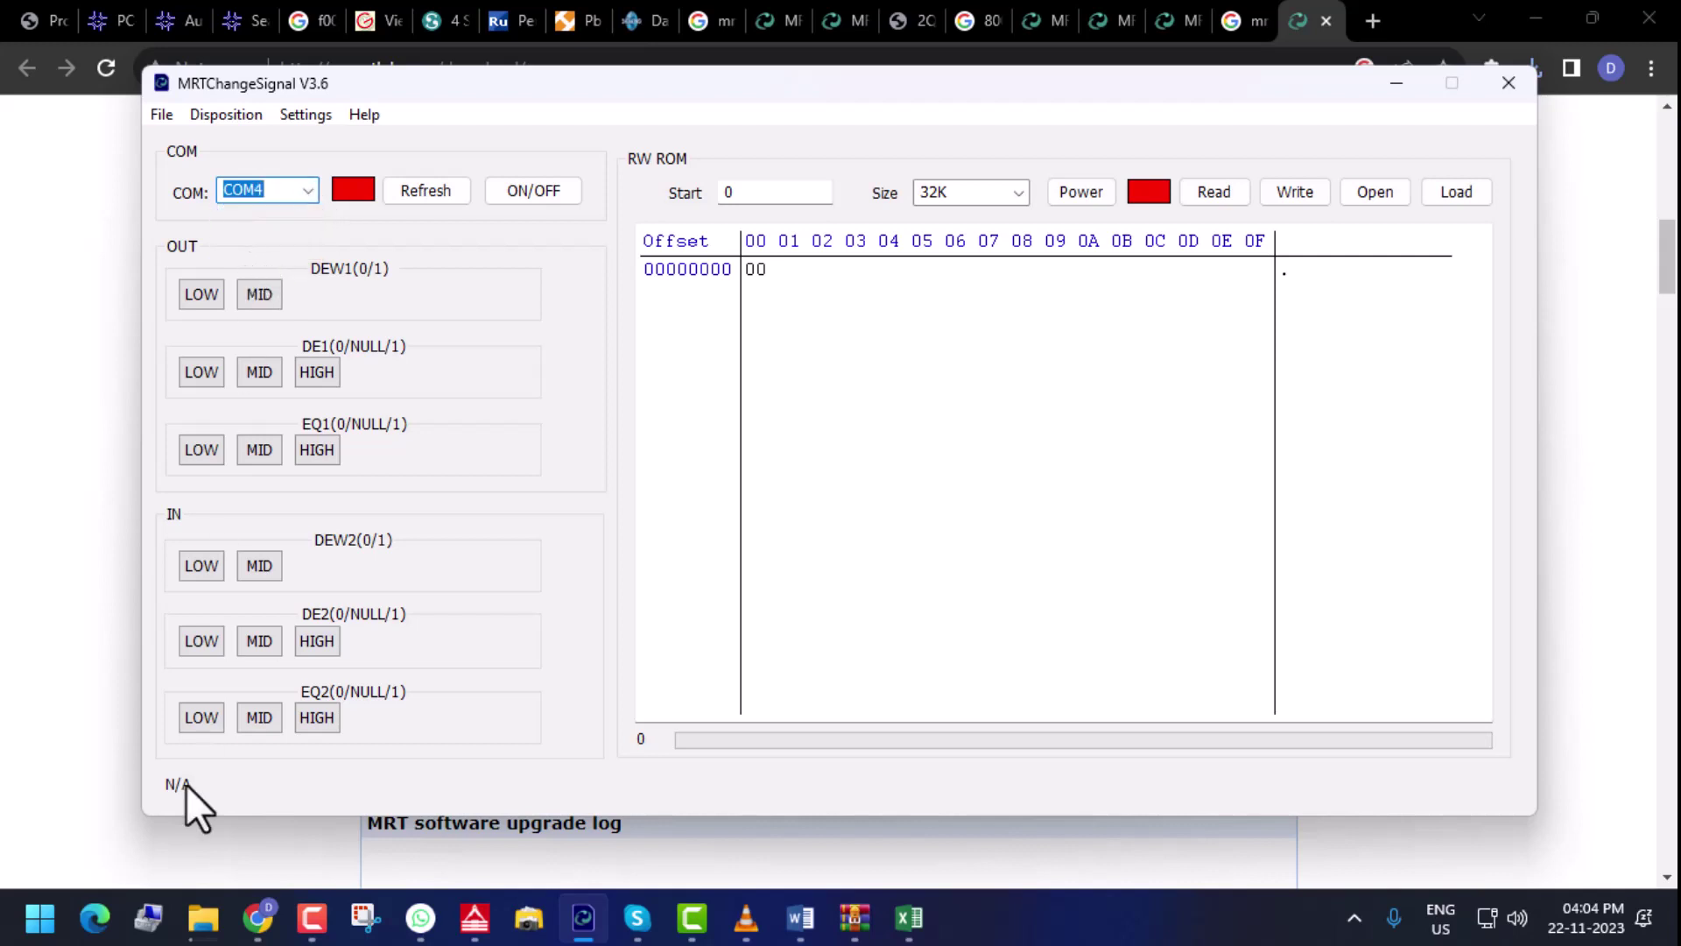
# Examine the Ports (COM & LPT) entries in Computer Management's Device Manager to identify the equalizer's serial port
pyautogui.click(168, 920)
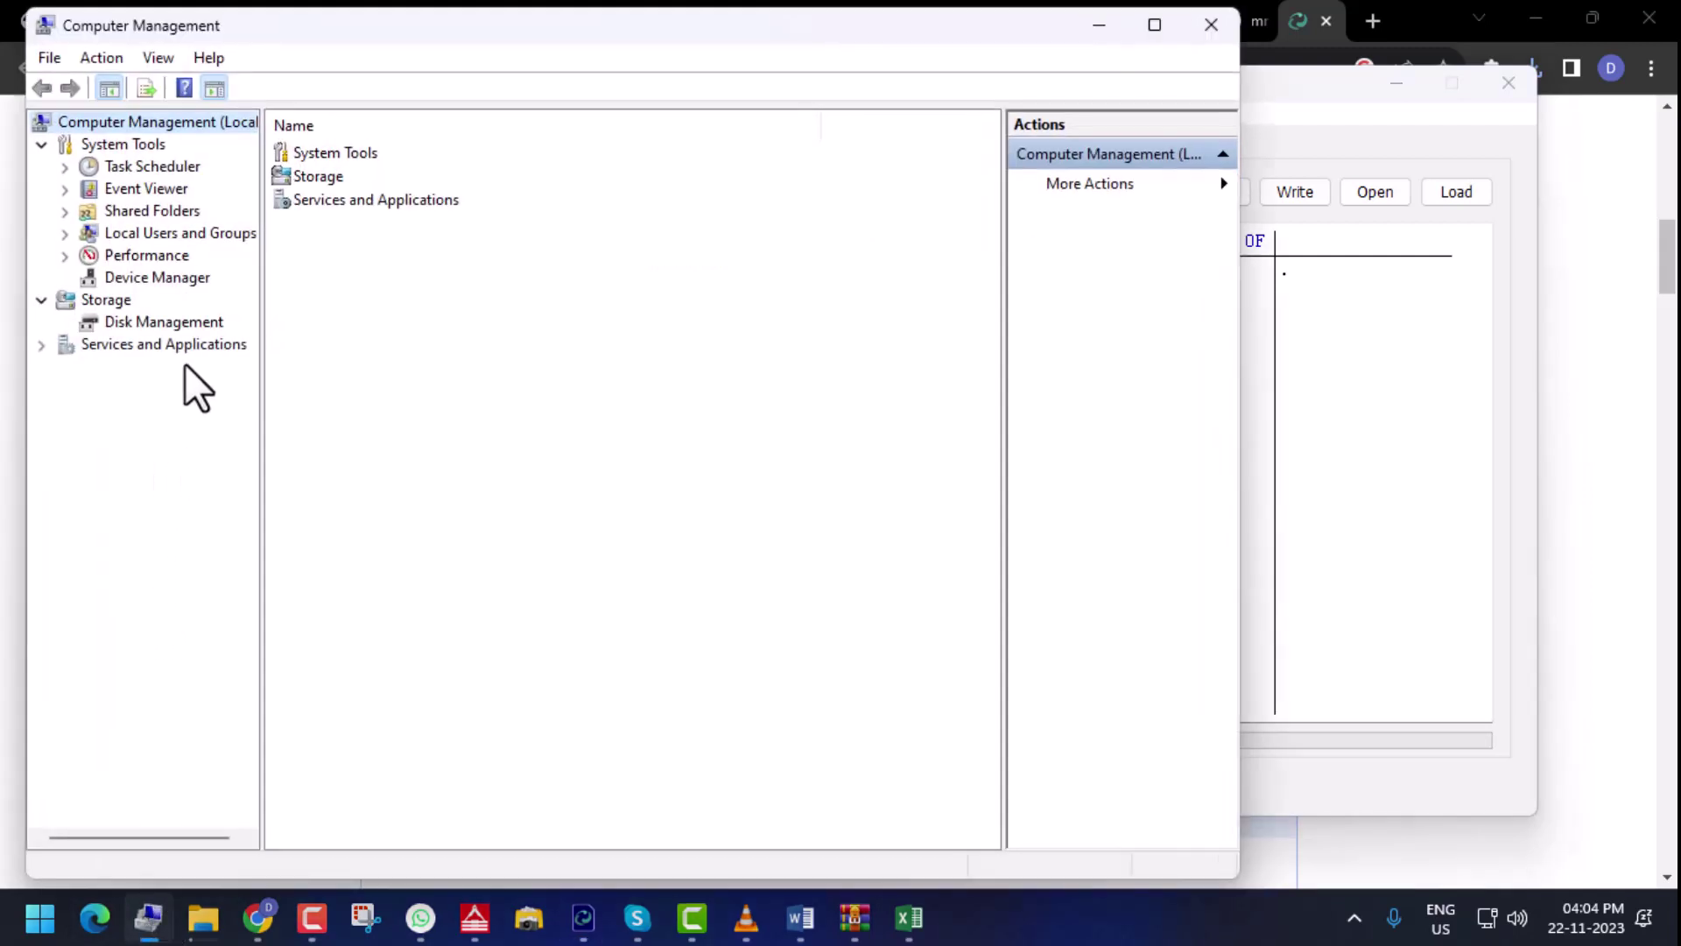
pyautogui.click(171, 277)
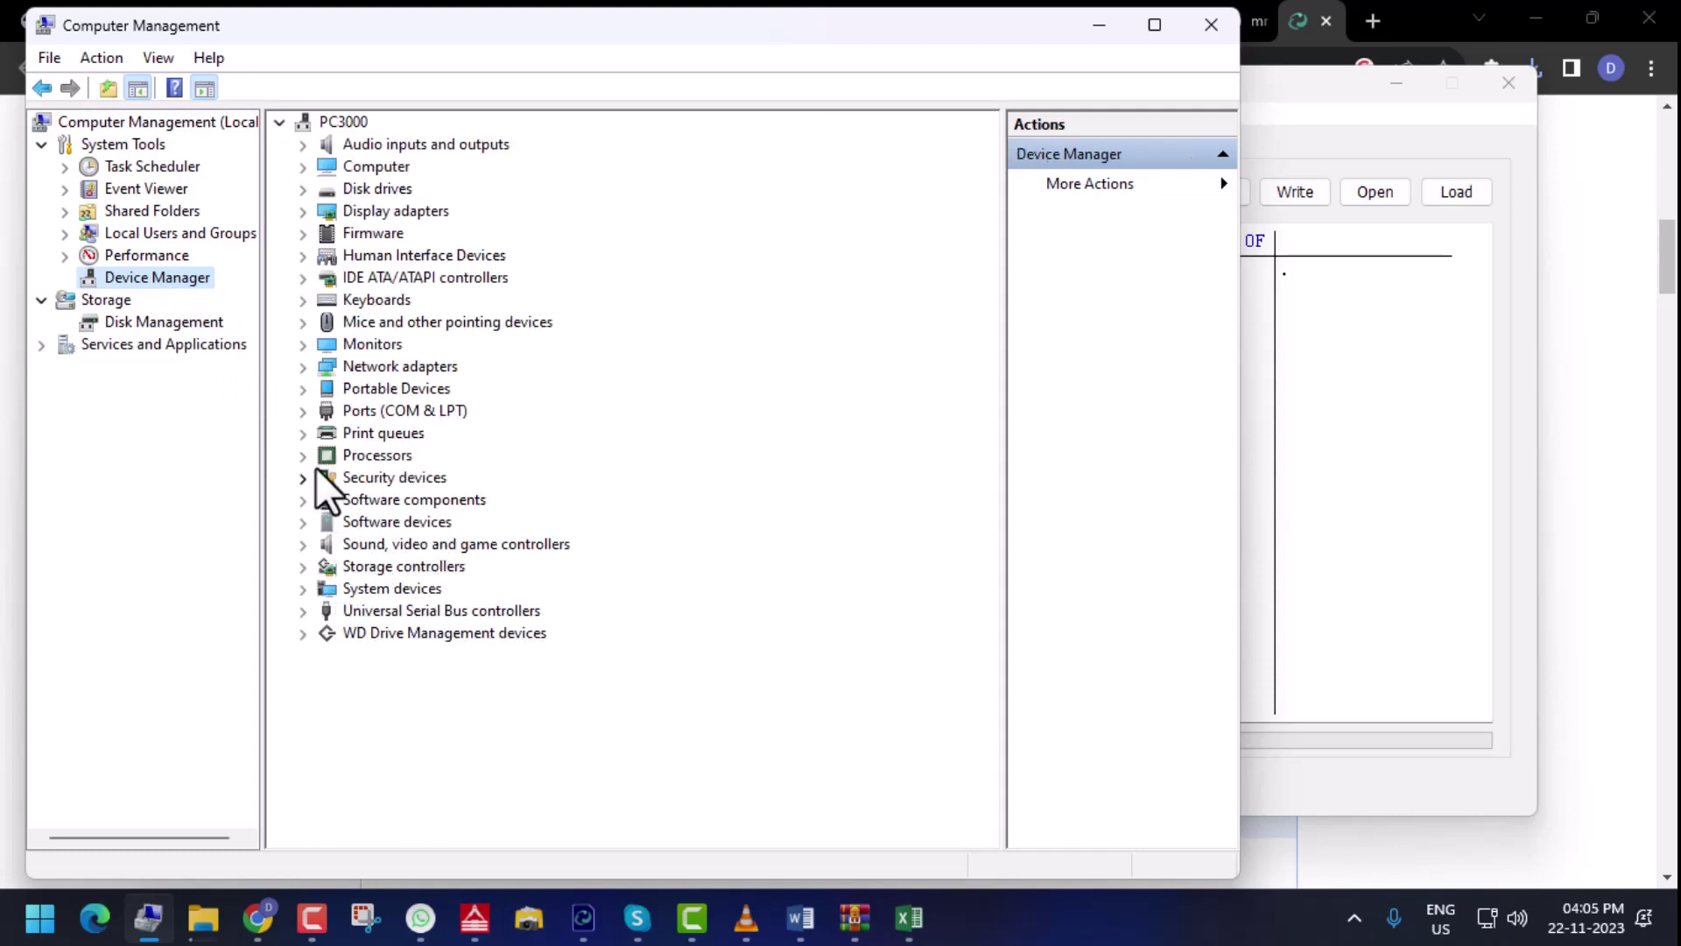
pyautogui.click(303, 411)
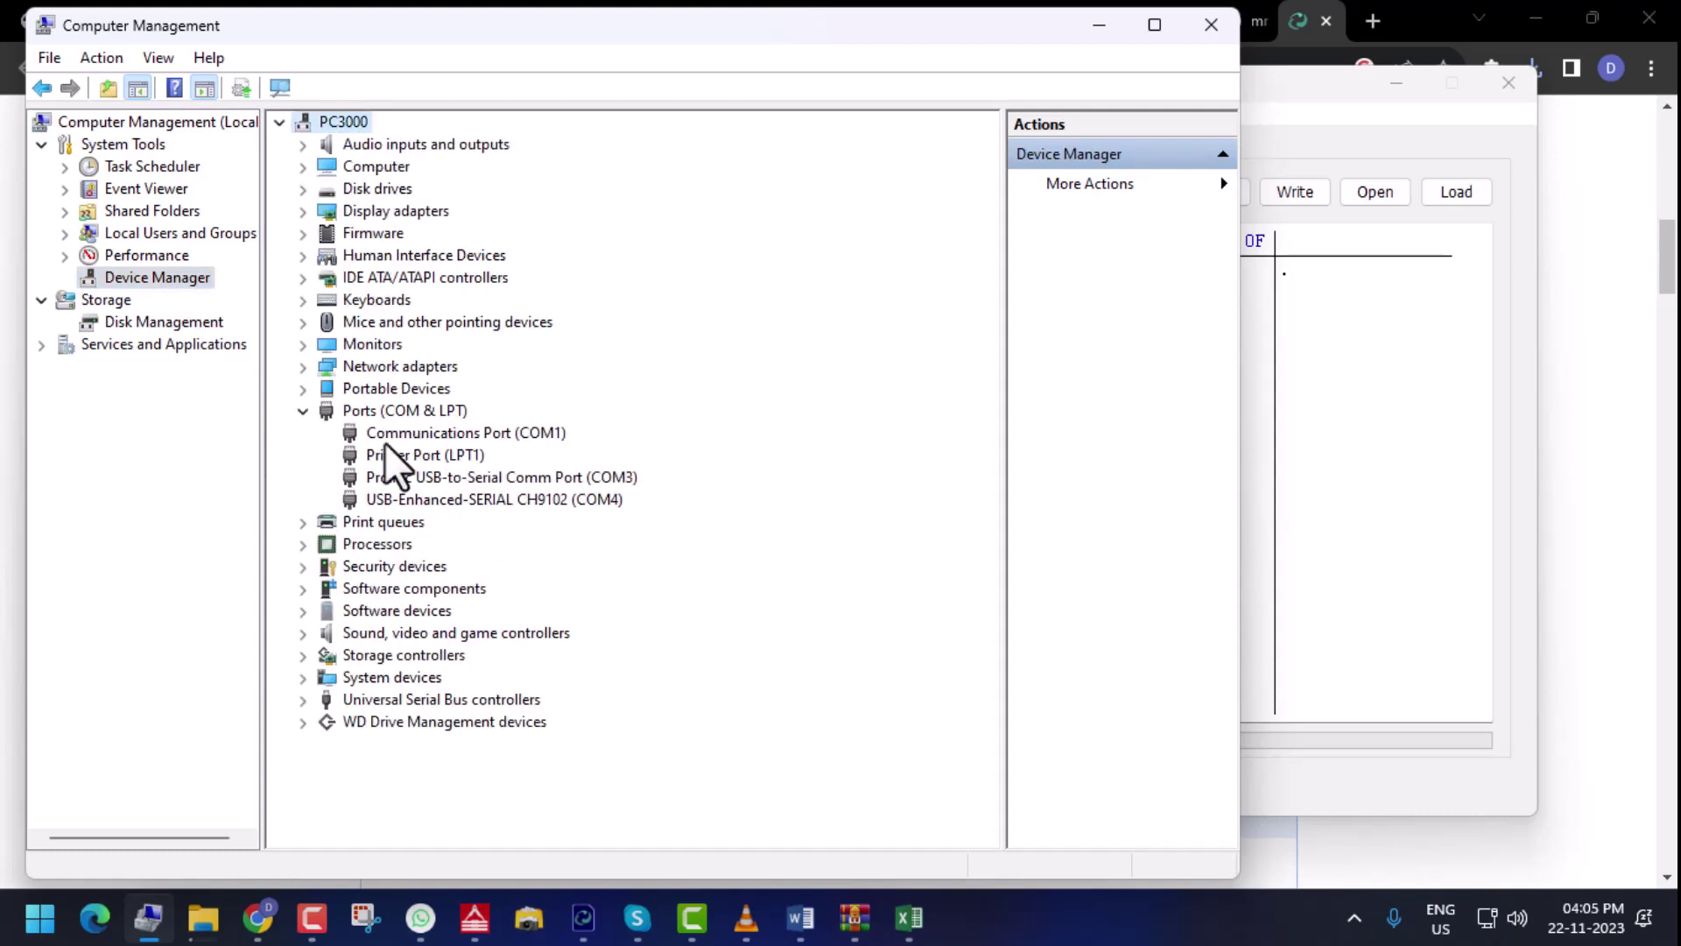
pyautogui.click(455, 501)
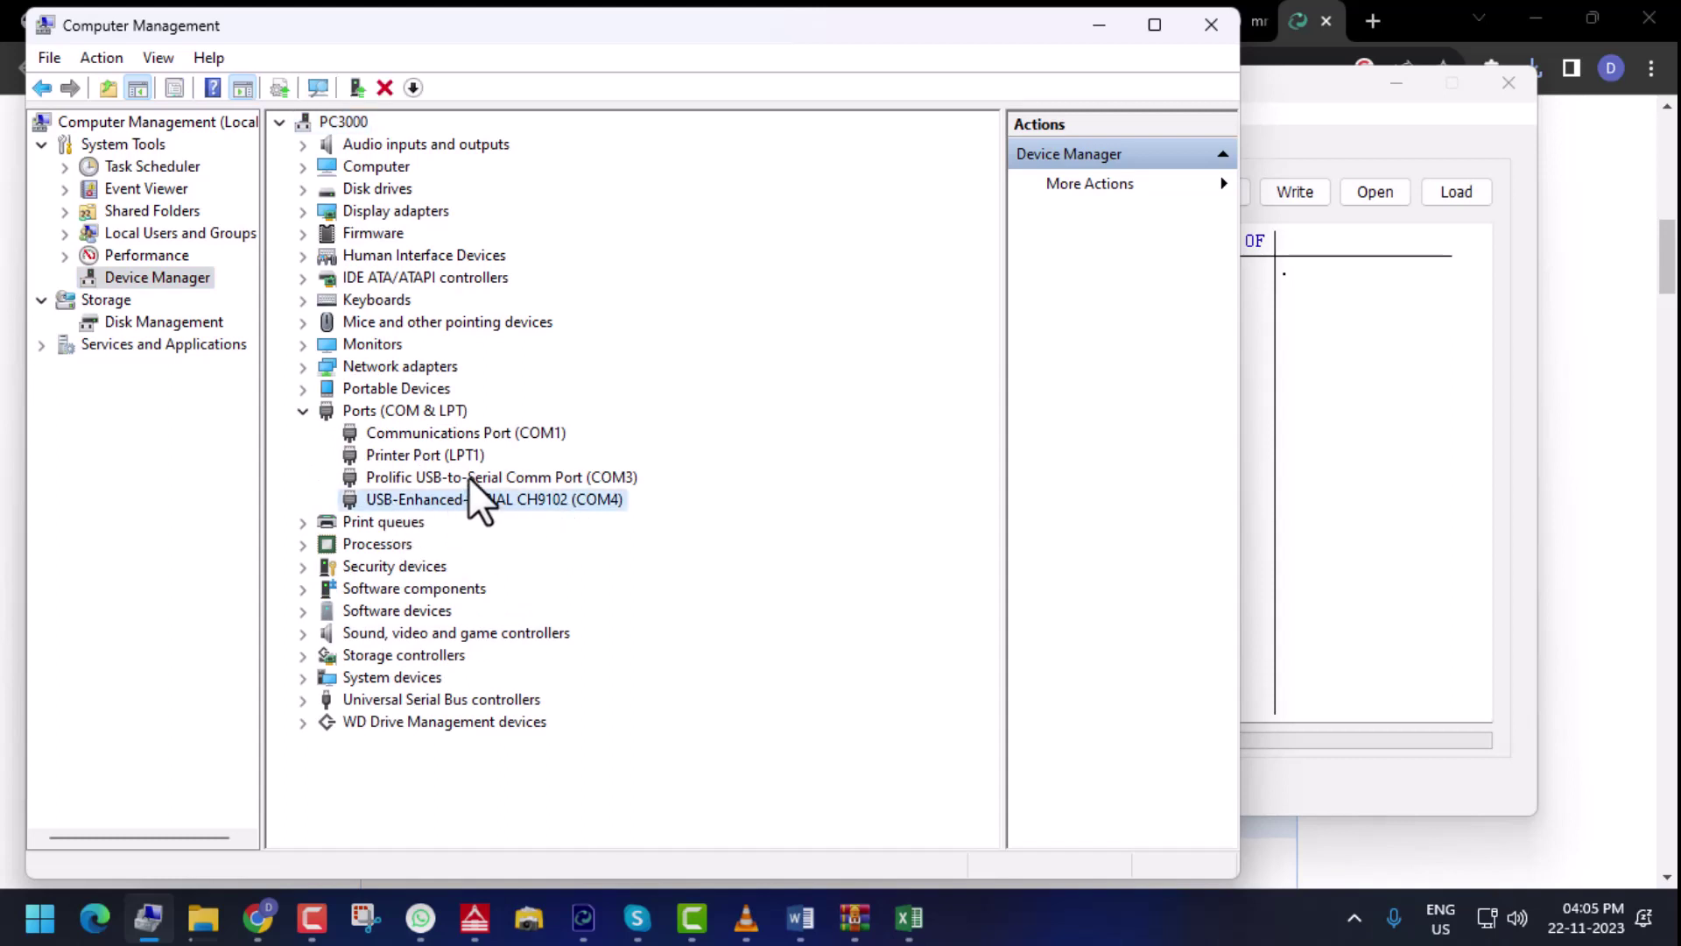
pyautogui.click(470, 477)
pyautogui.click(439, 456)
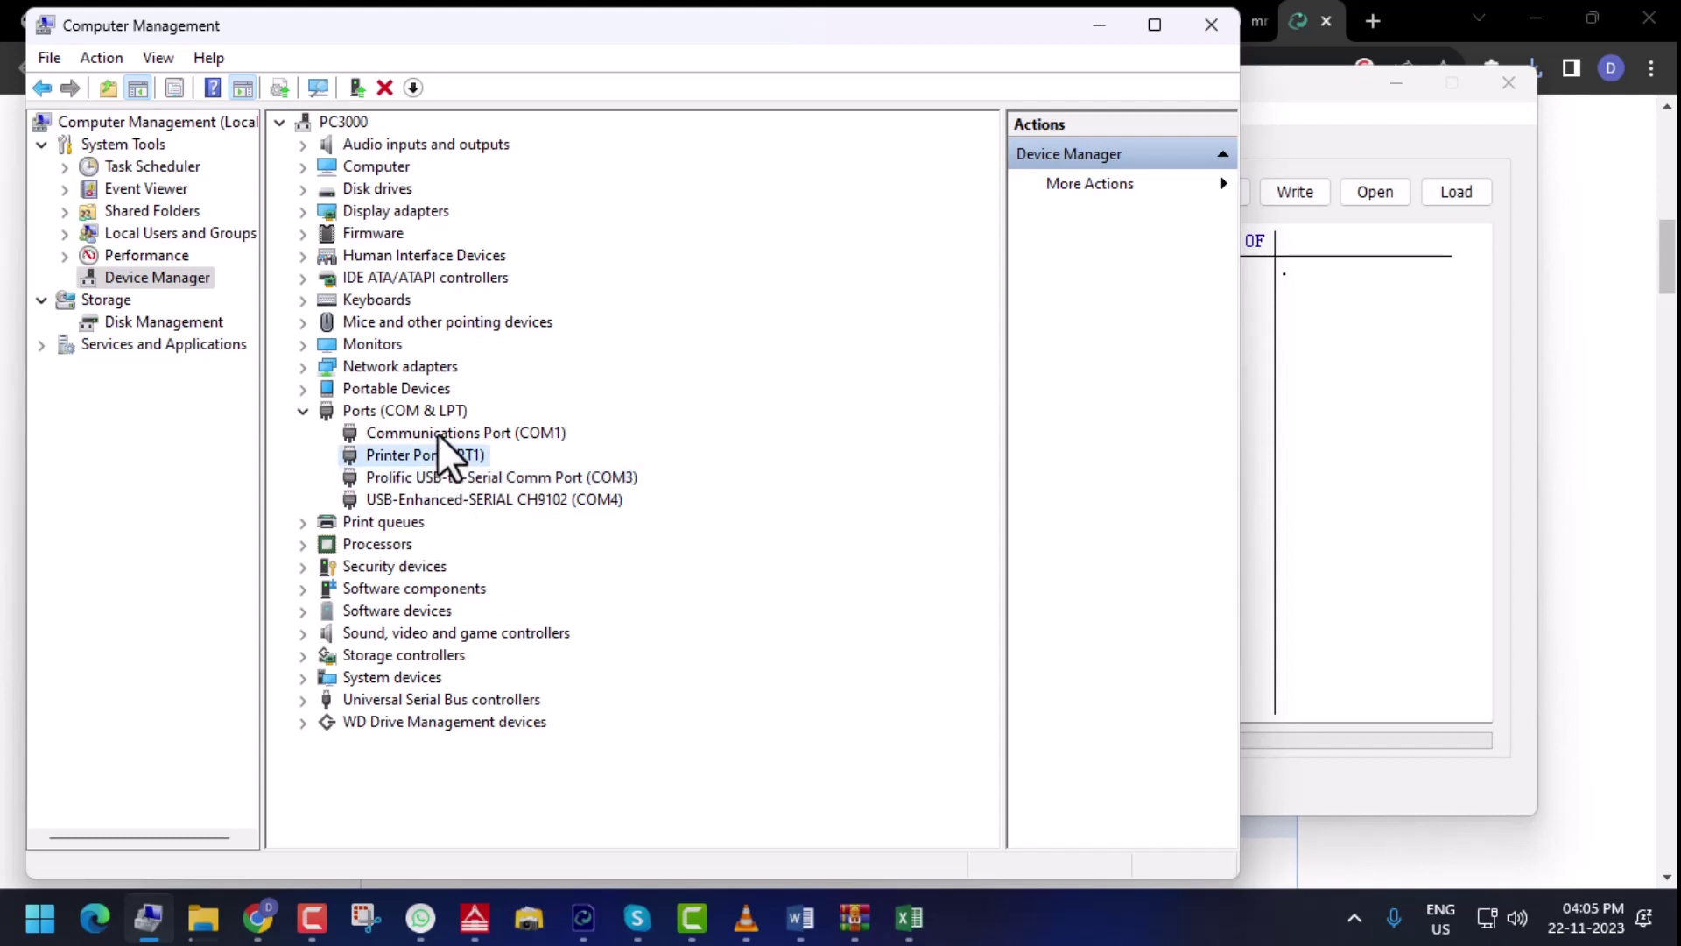
pyautogui.click(438, 434)
pyautogui.click(441, 498)
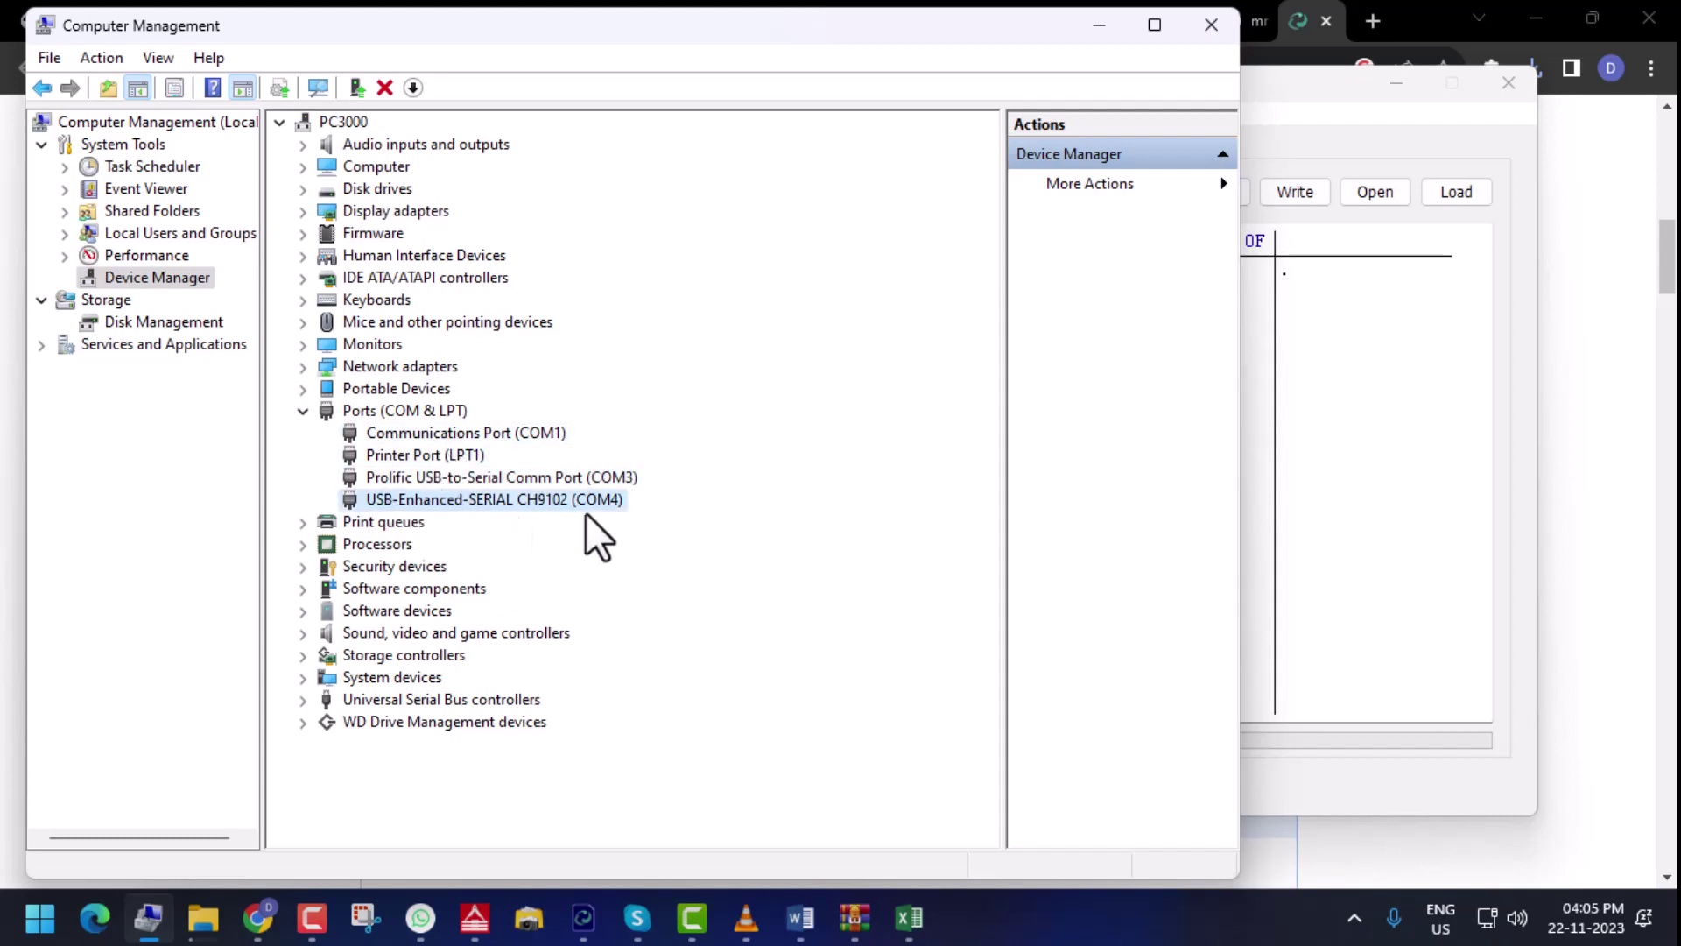
pyautogui.click(1100, 26)
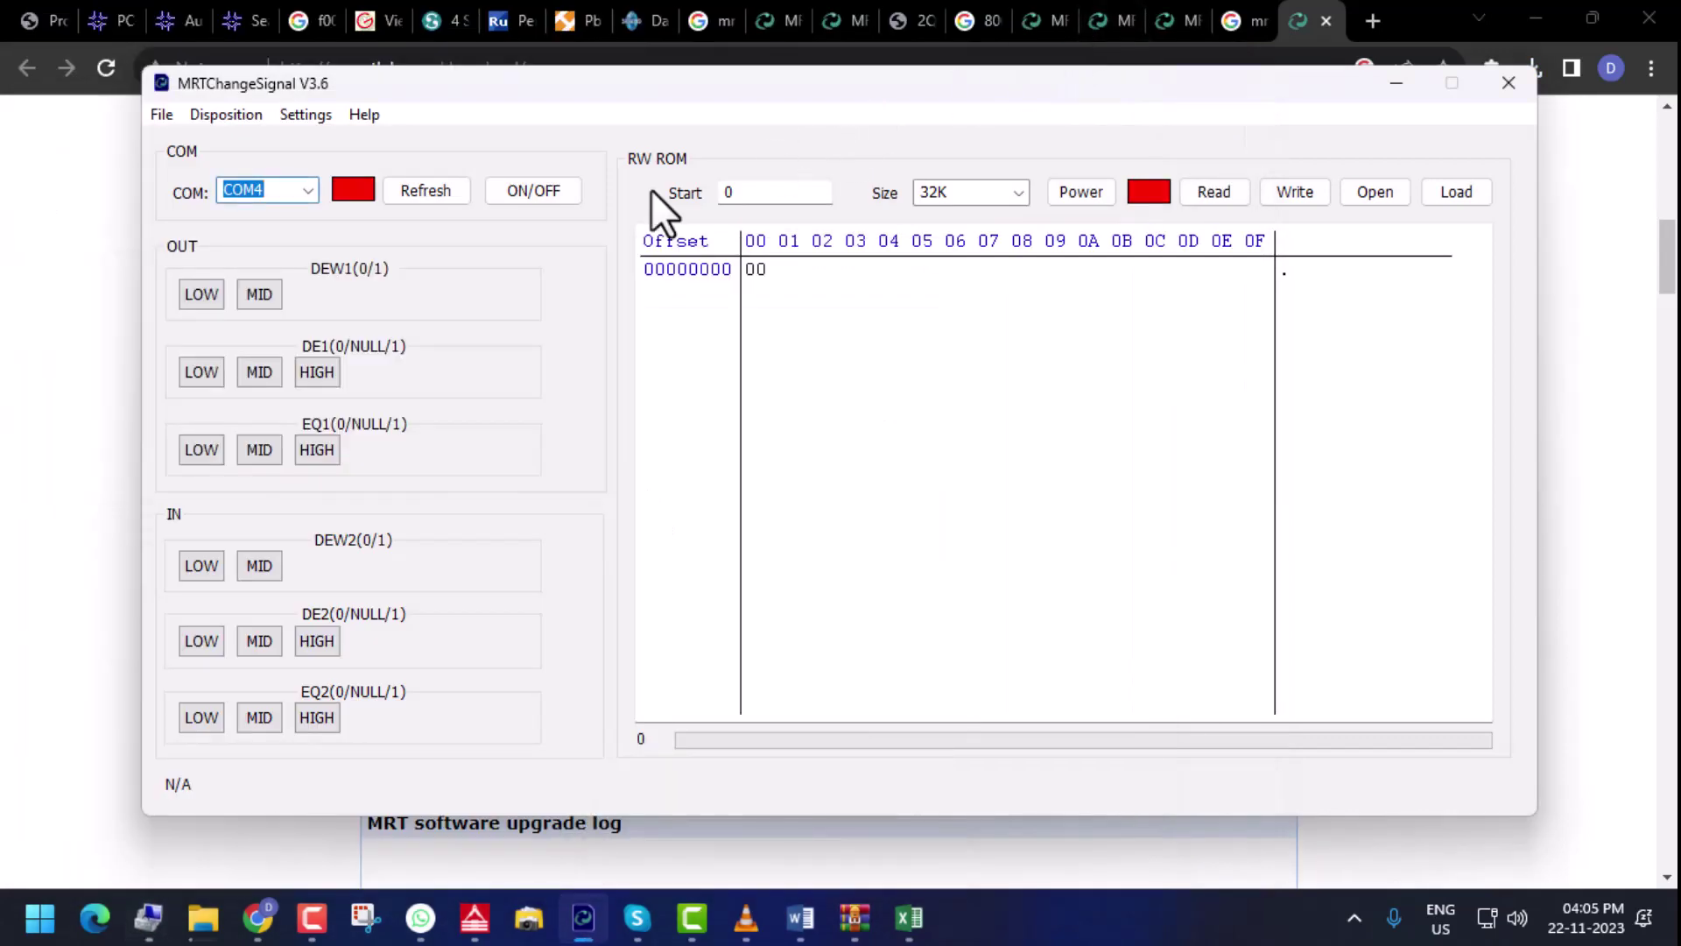
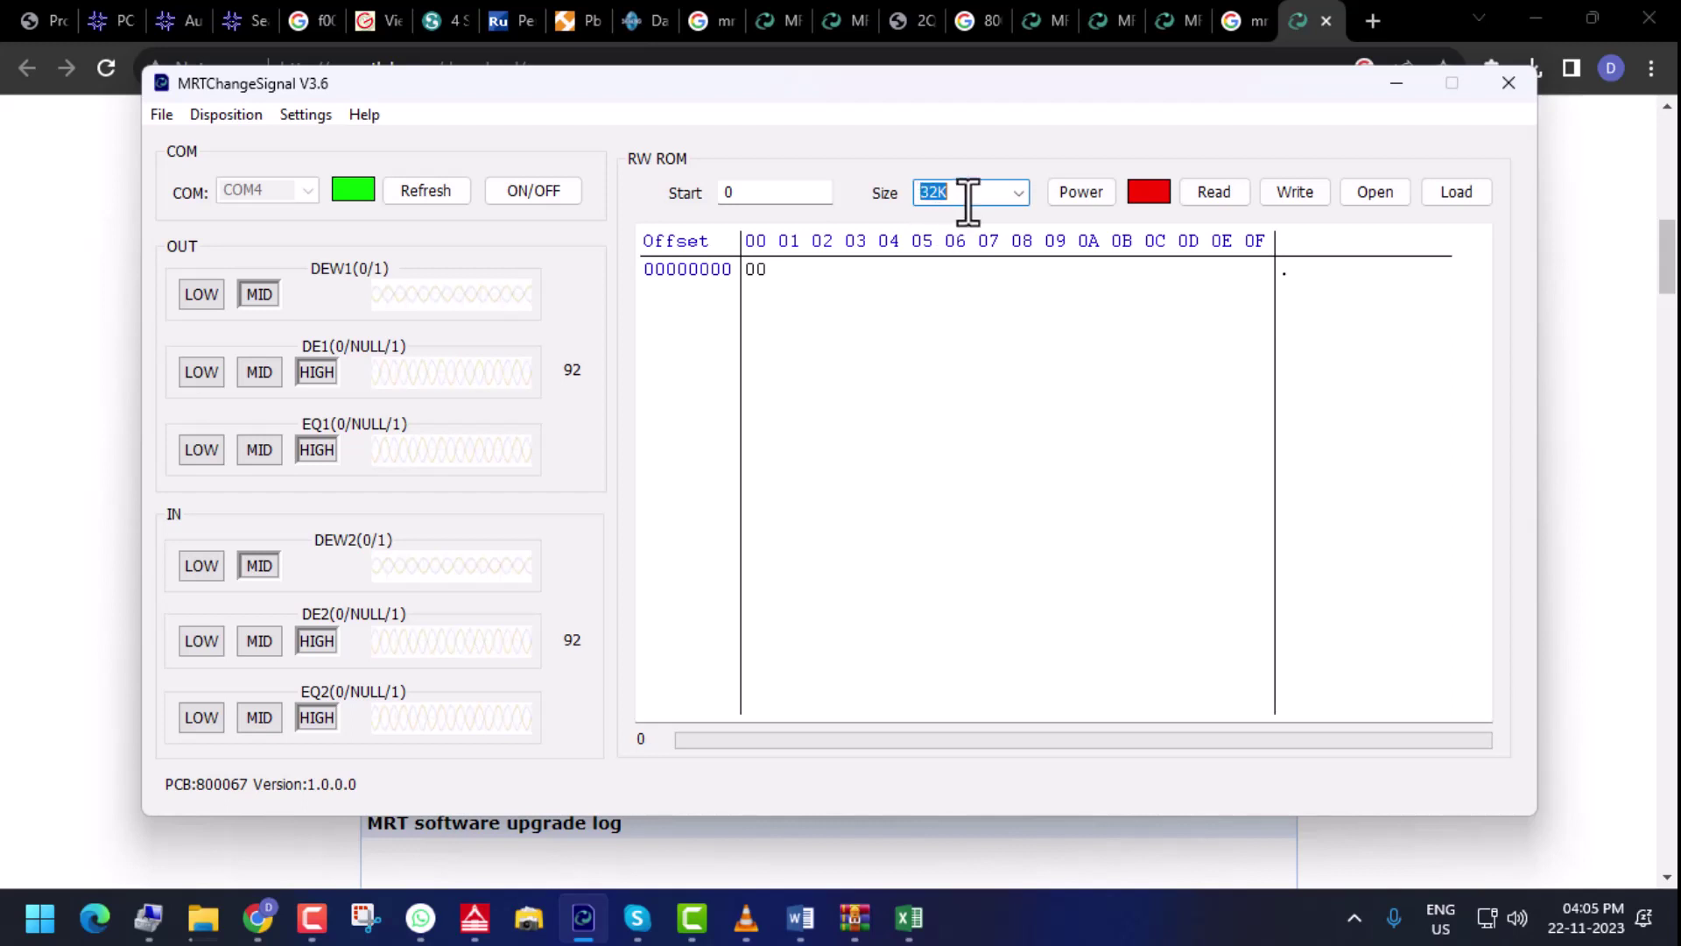
# Set the ROM size for reading to 1M
pyautogui.click(1018, 192)
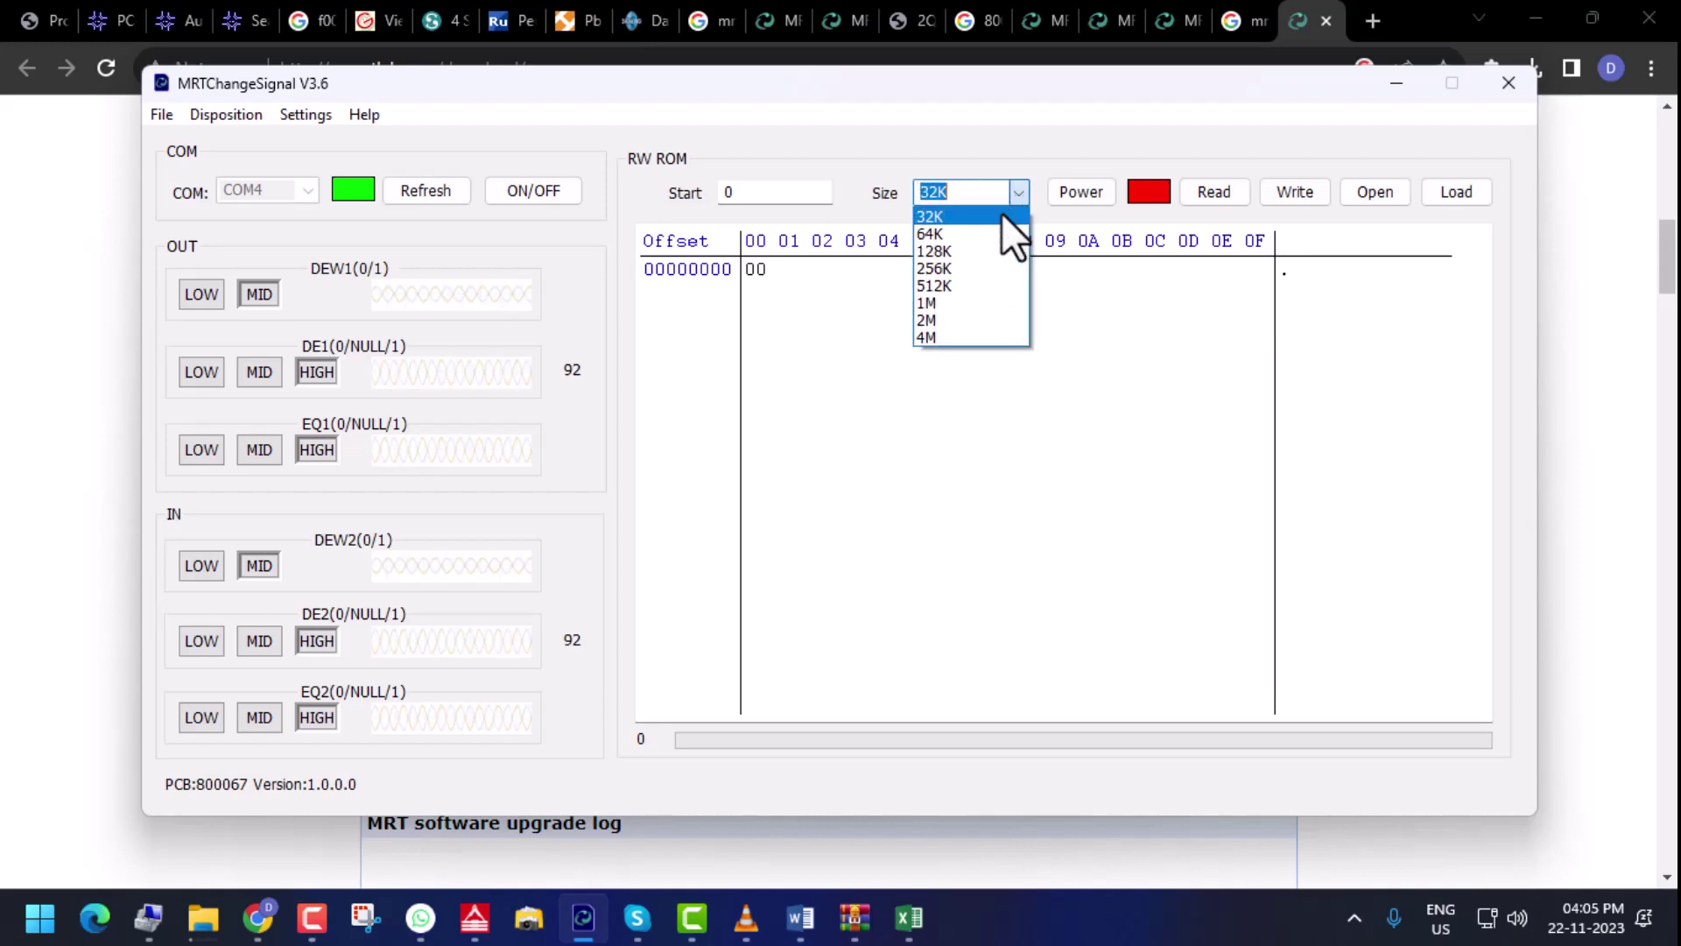
pyautogui.click(958, 302)
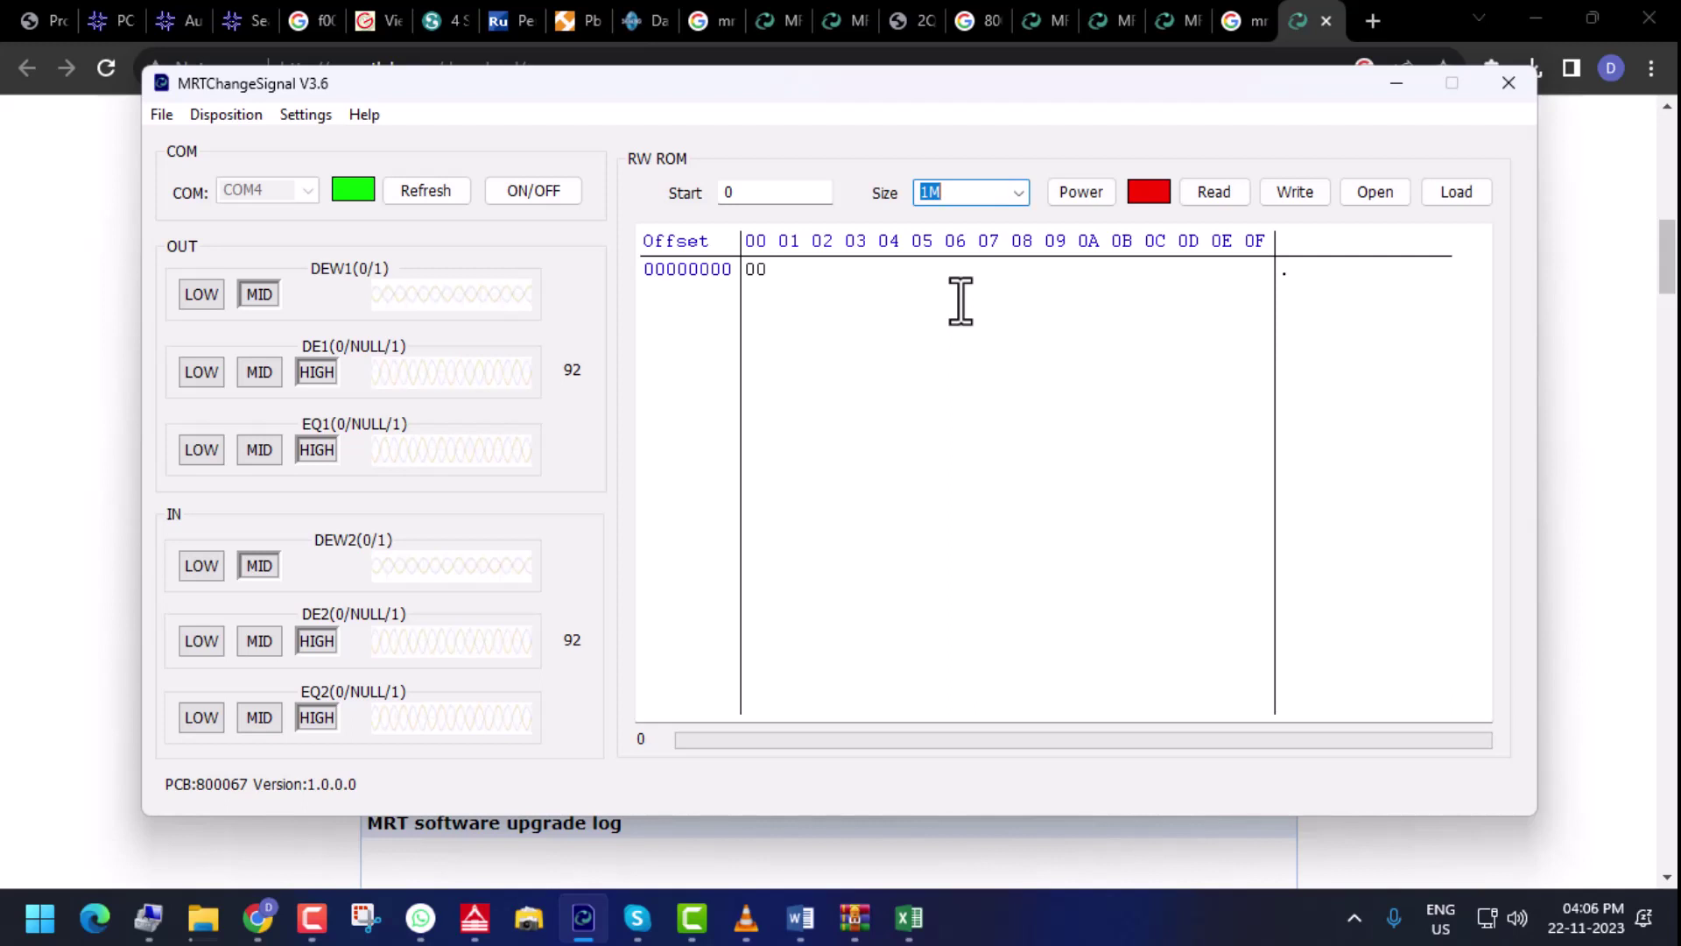
pyautogui.click(1022, 194)
pyautogui.click(955, 301)
# Turn on the SPI power and start reading the drive's ROM, accepting the warnings
pyautogui.click(1085, 192)
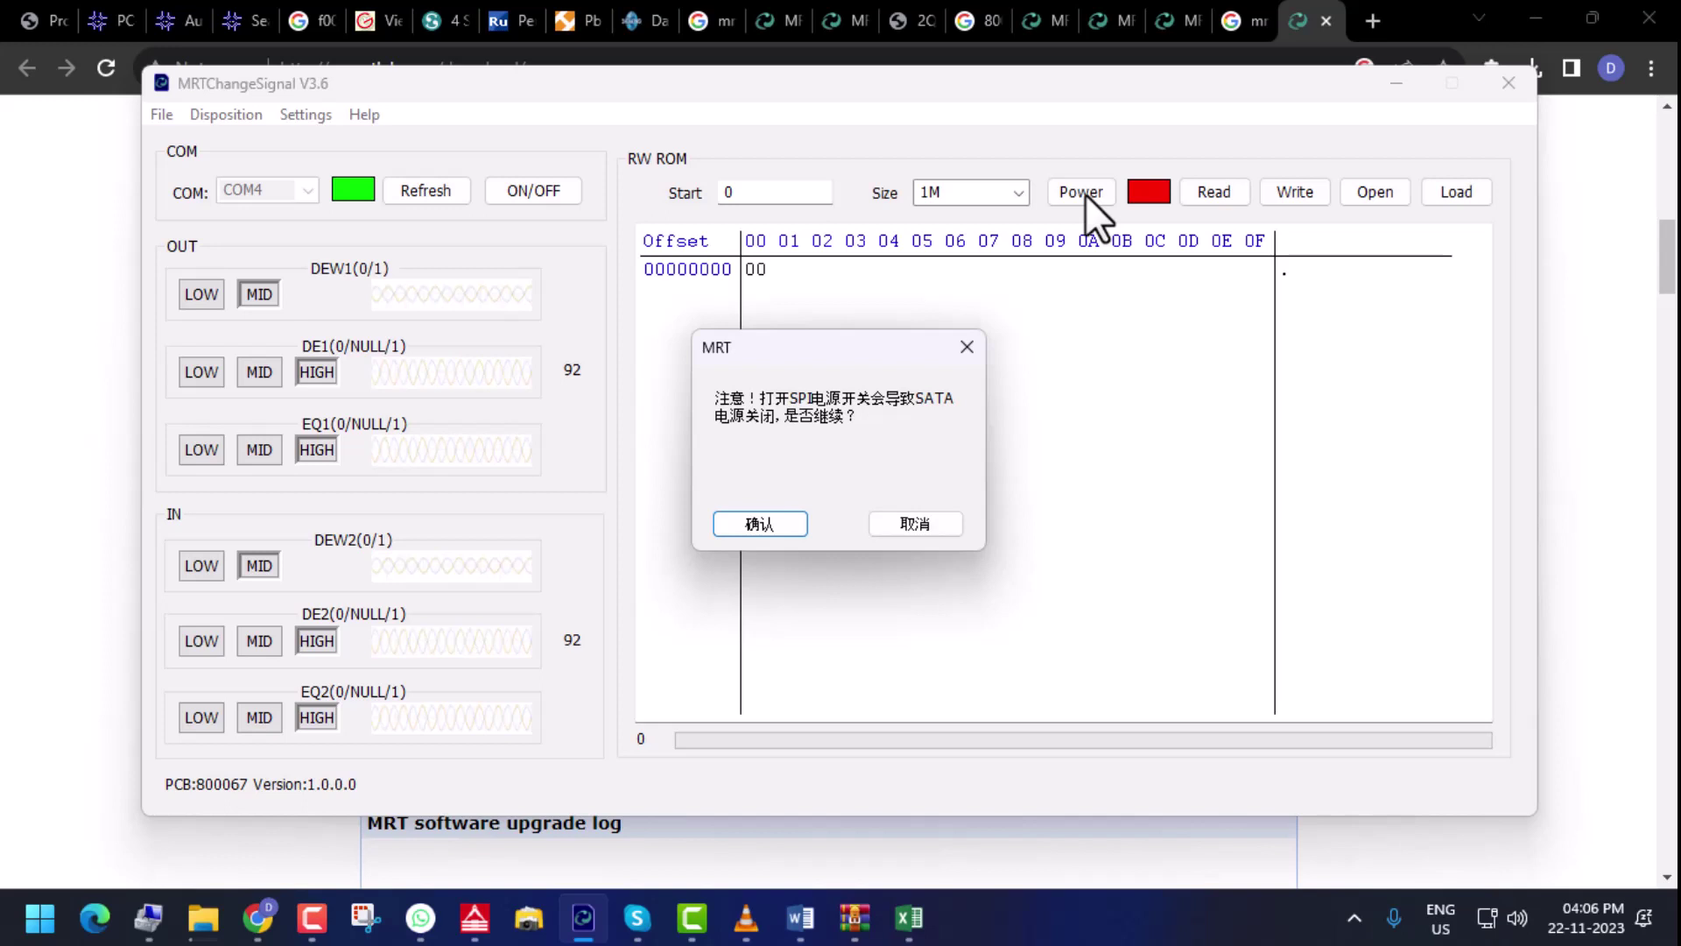
pyautogui.click(760, 523)
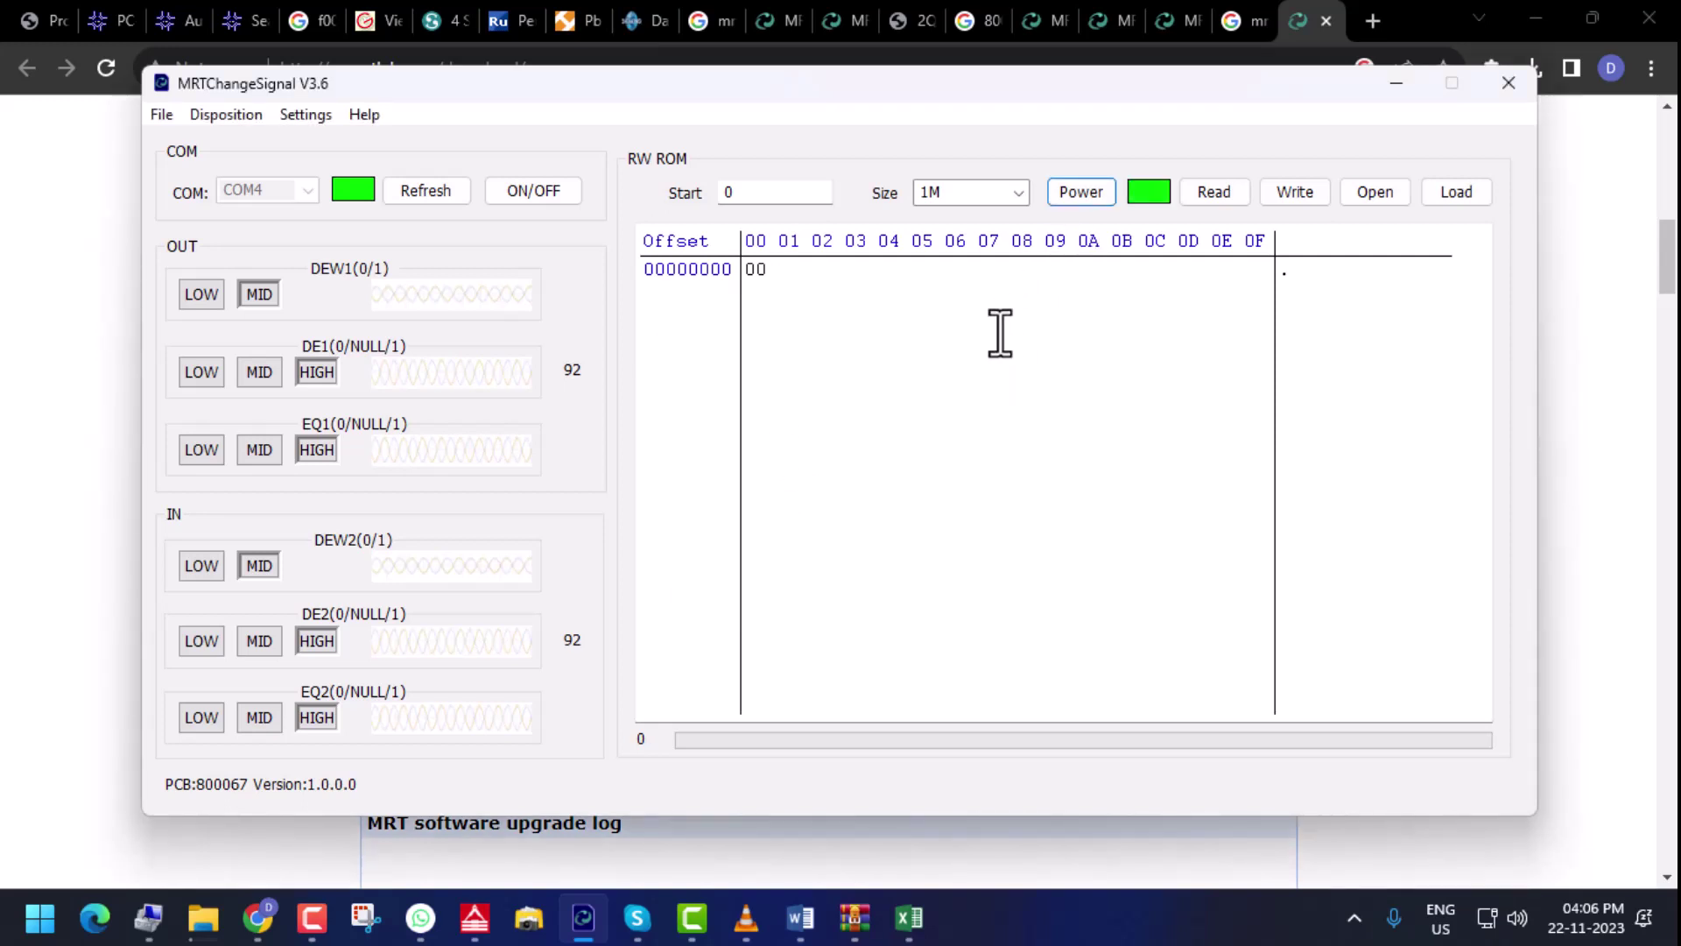
pyautogui.click(1221, 198)
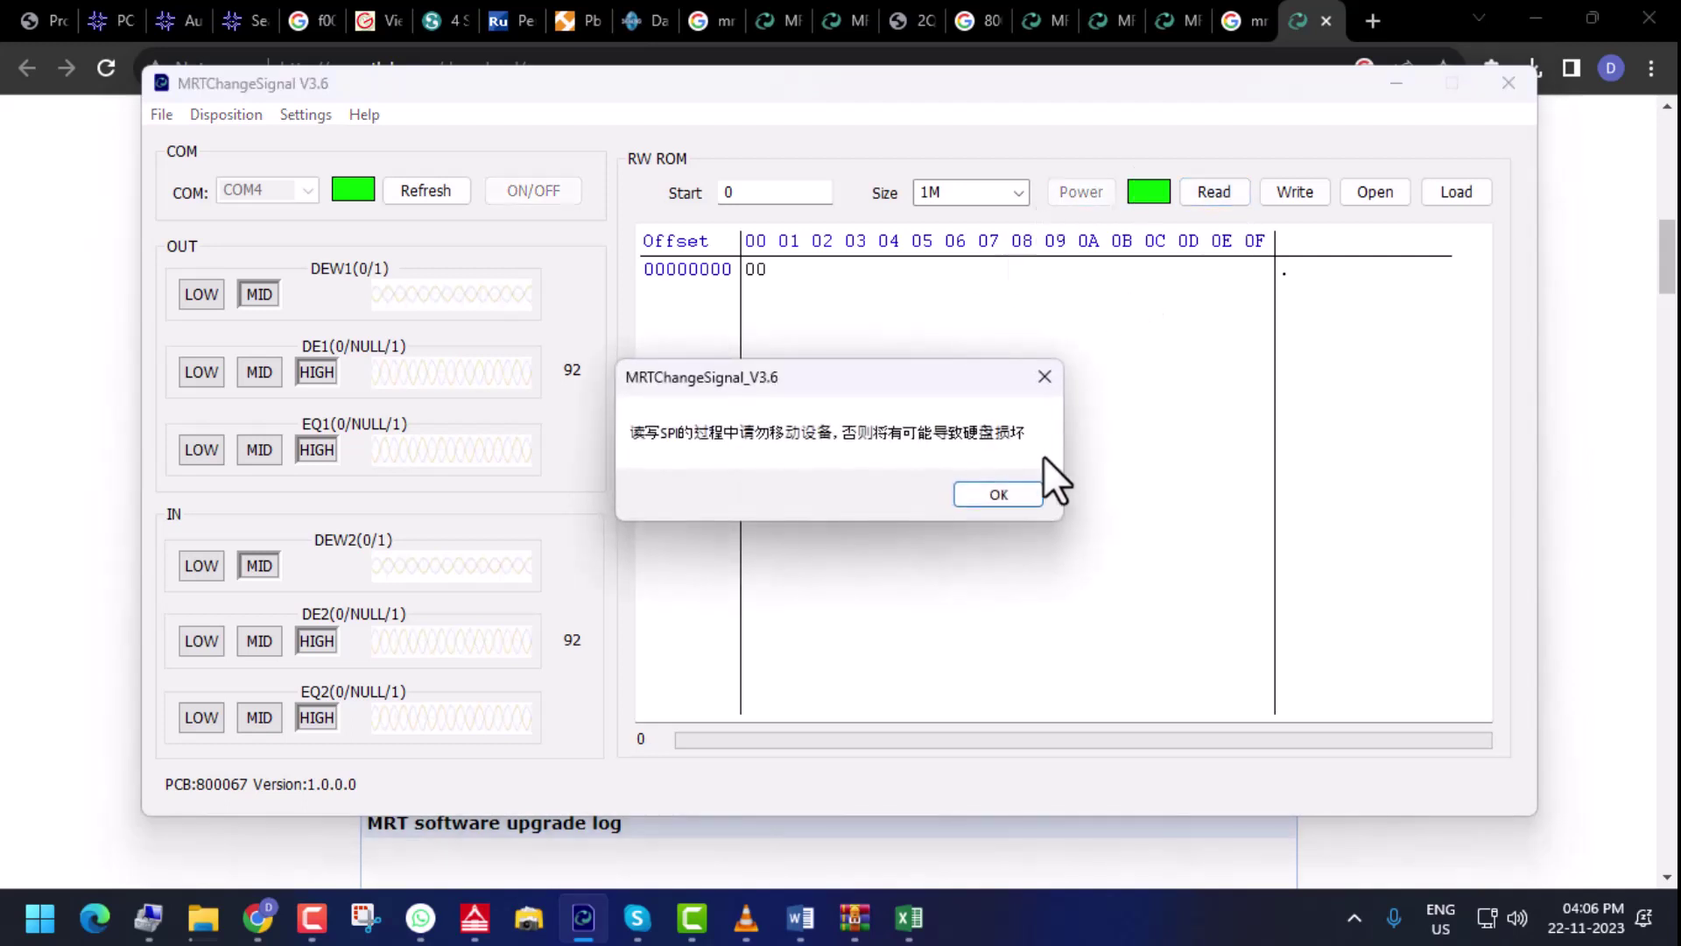
pyautogui.click(1015, 492)
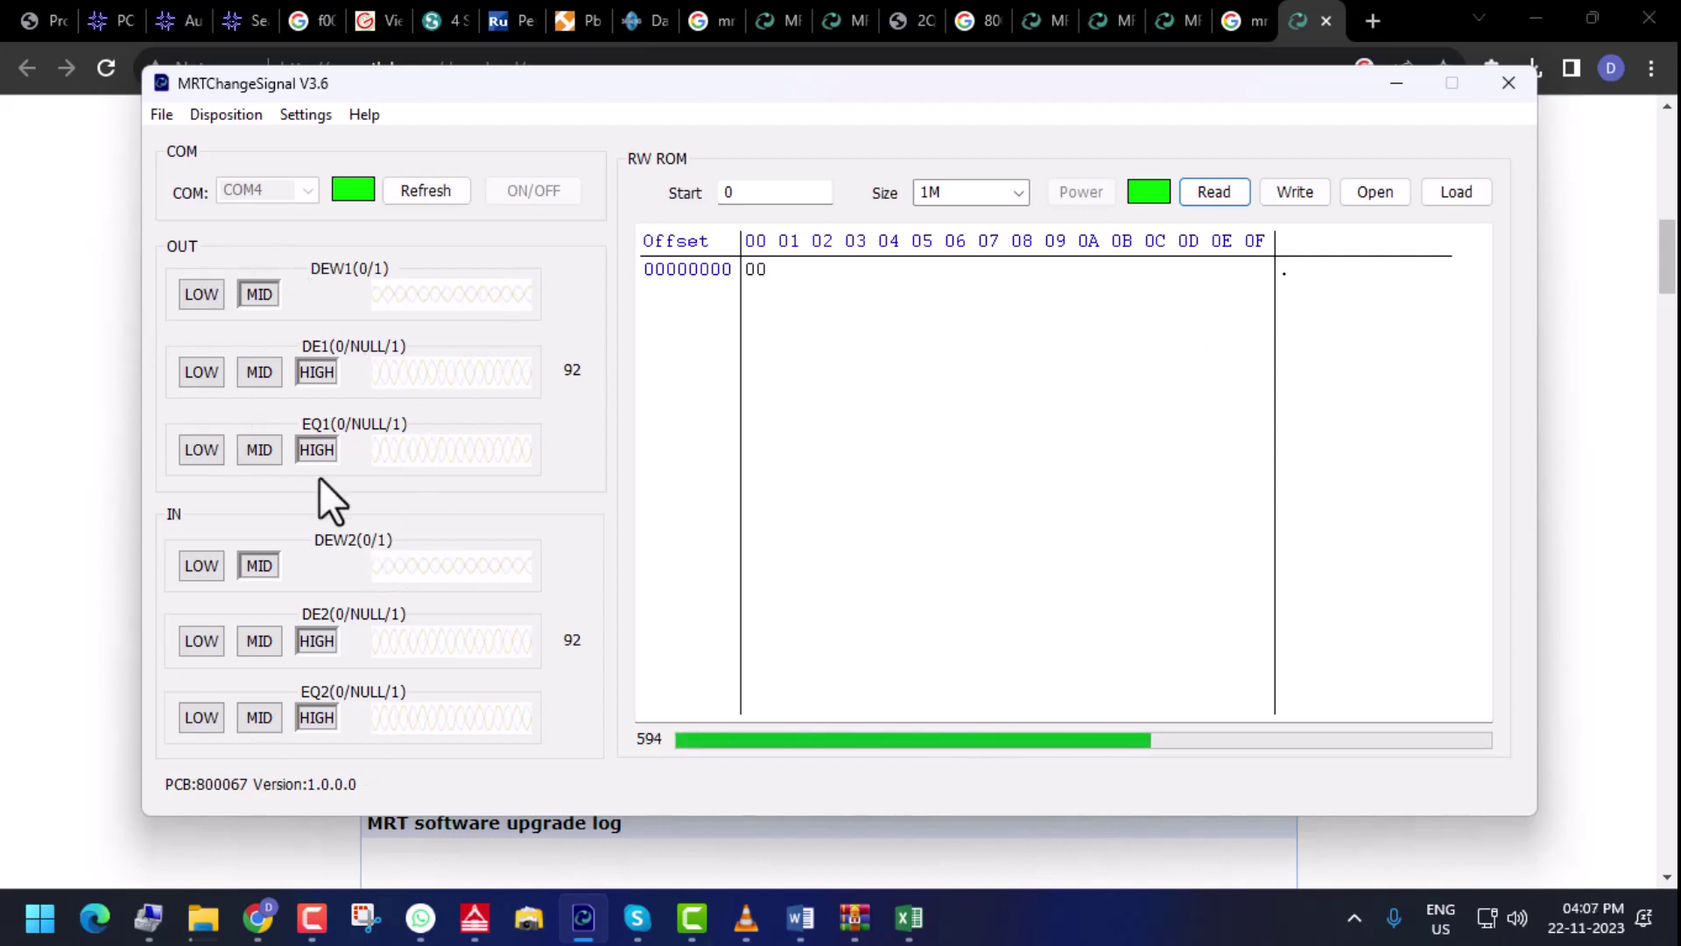
# Look over the program's available board models and settings, and set the interface language to English
pyautogui.click(172, 116)
pyautogui.moveTo(189, 114)
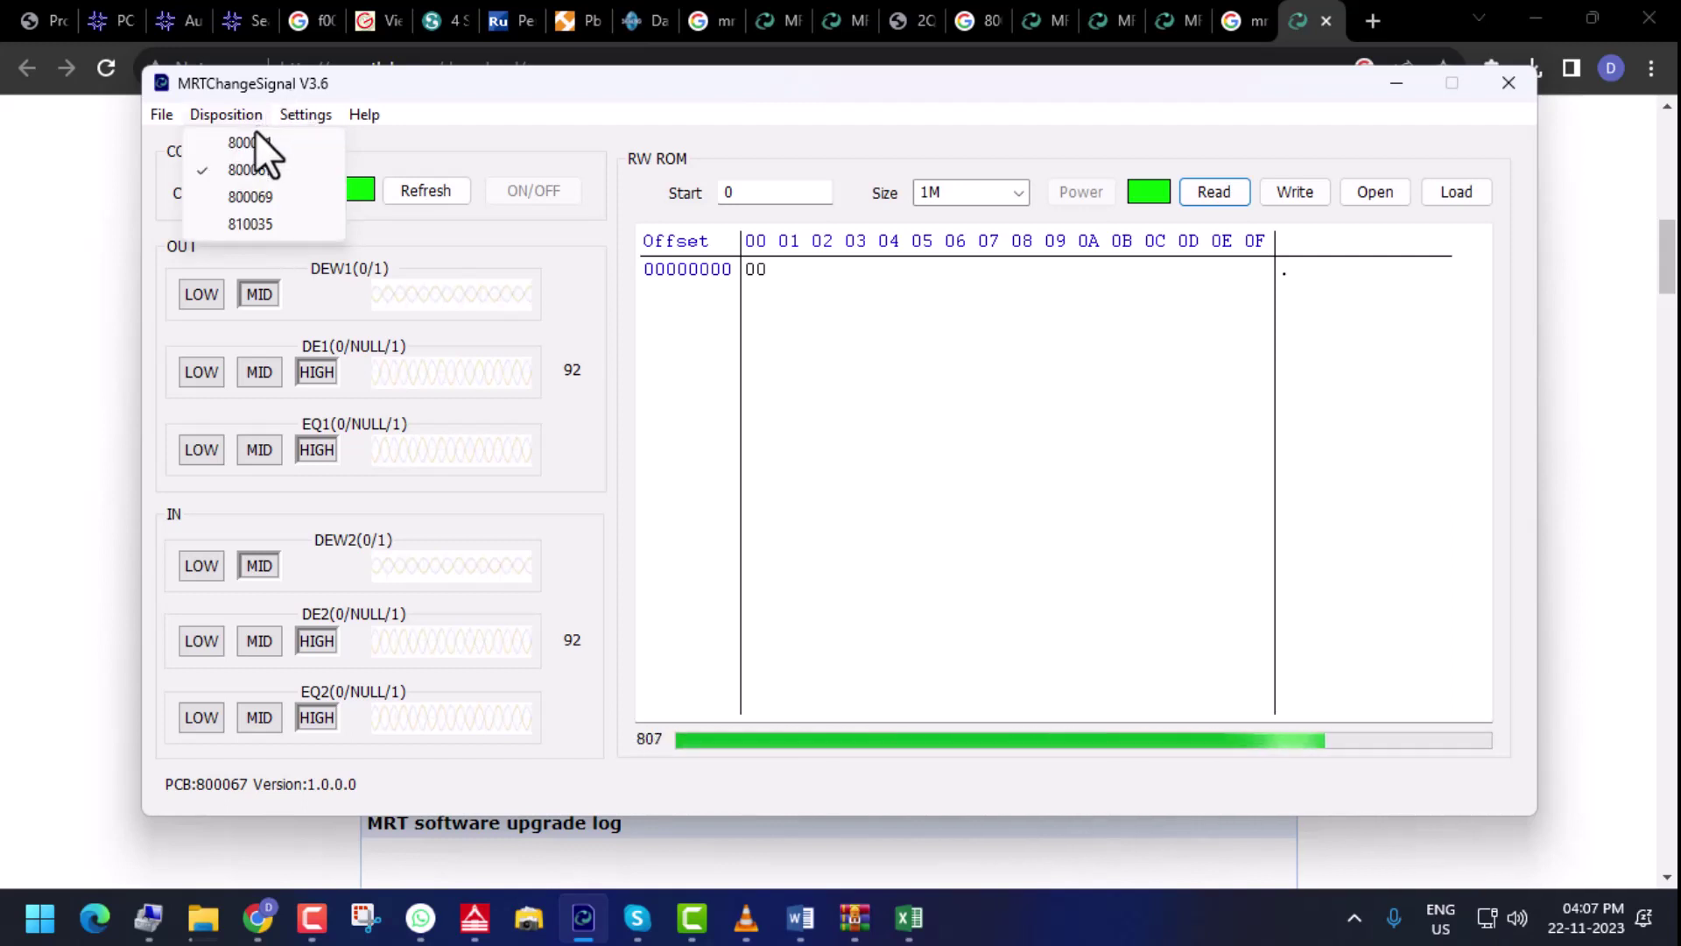
pyautogui.moveTo(300, 112)
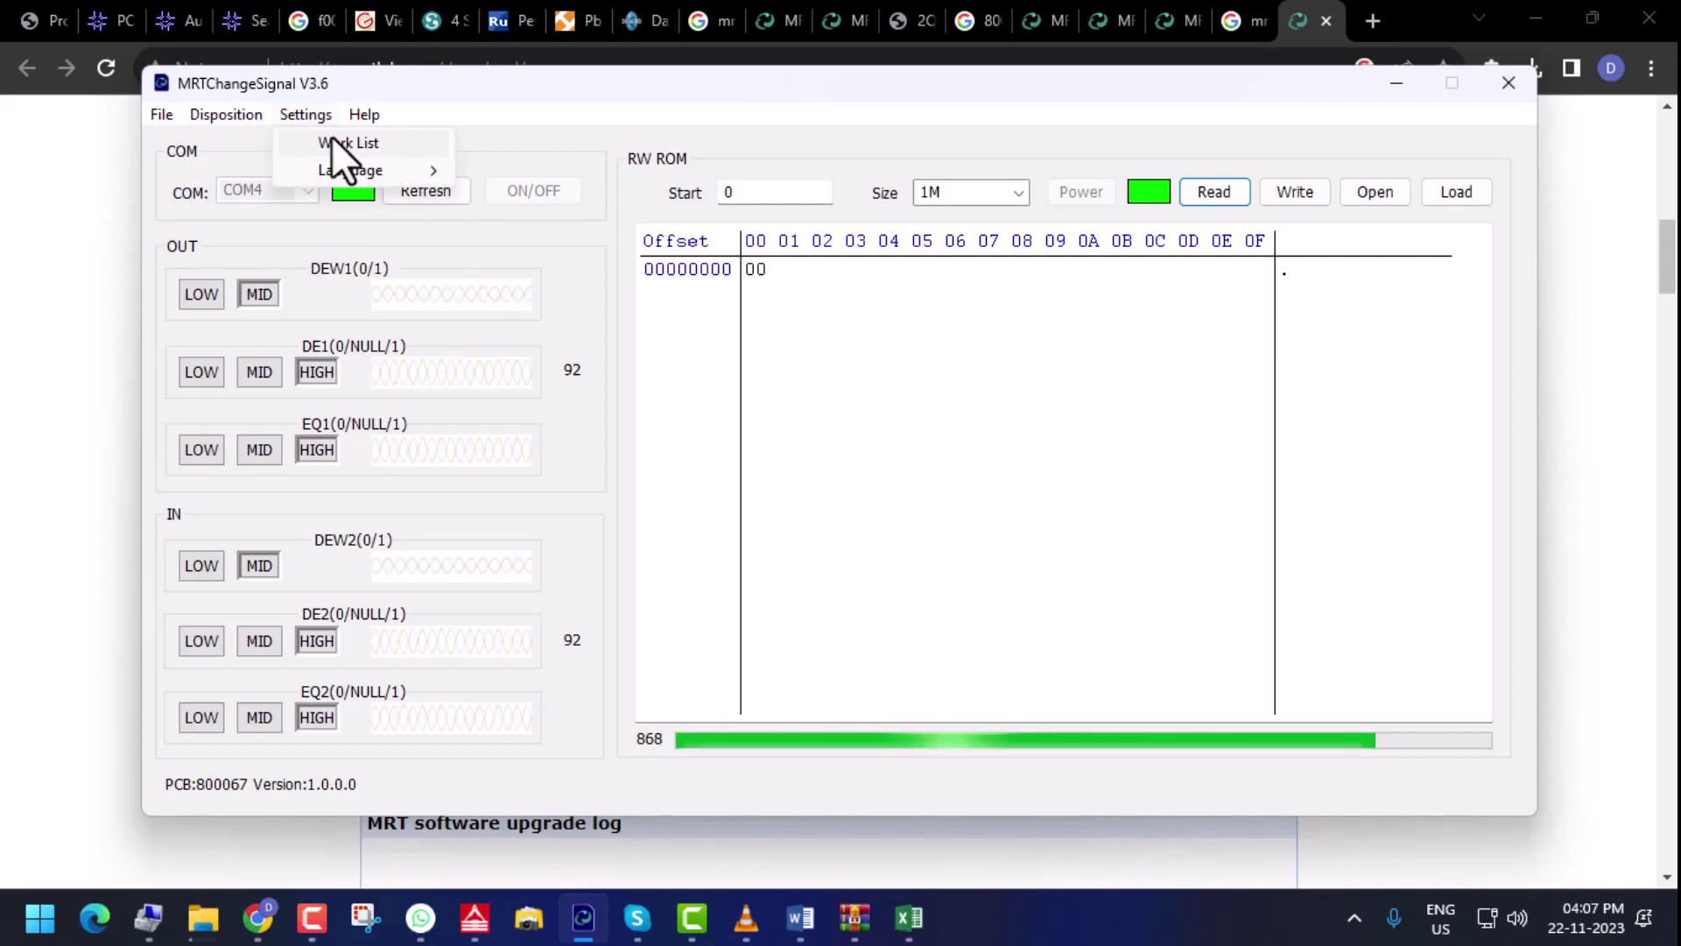
pyautogui.moveTo(337, 171)
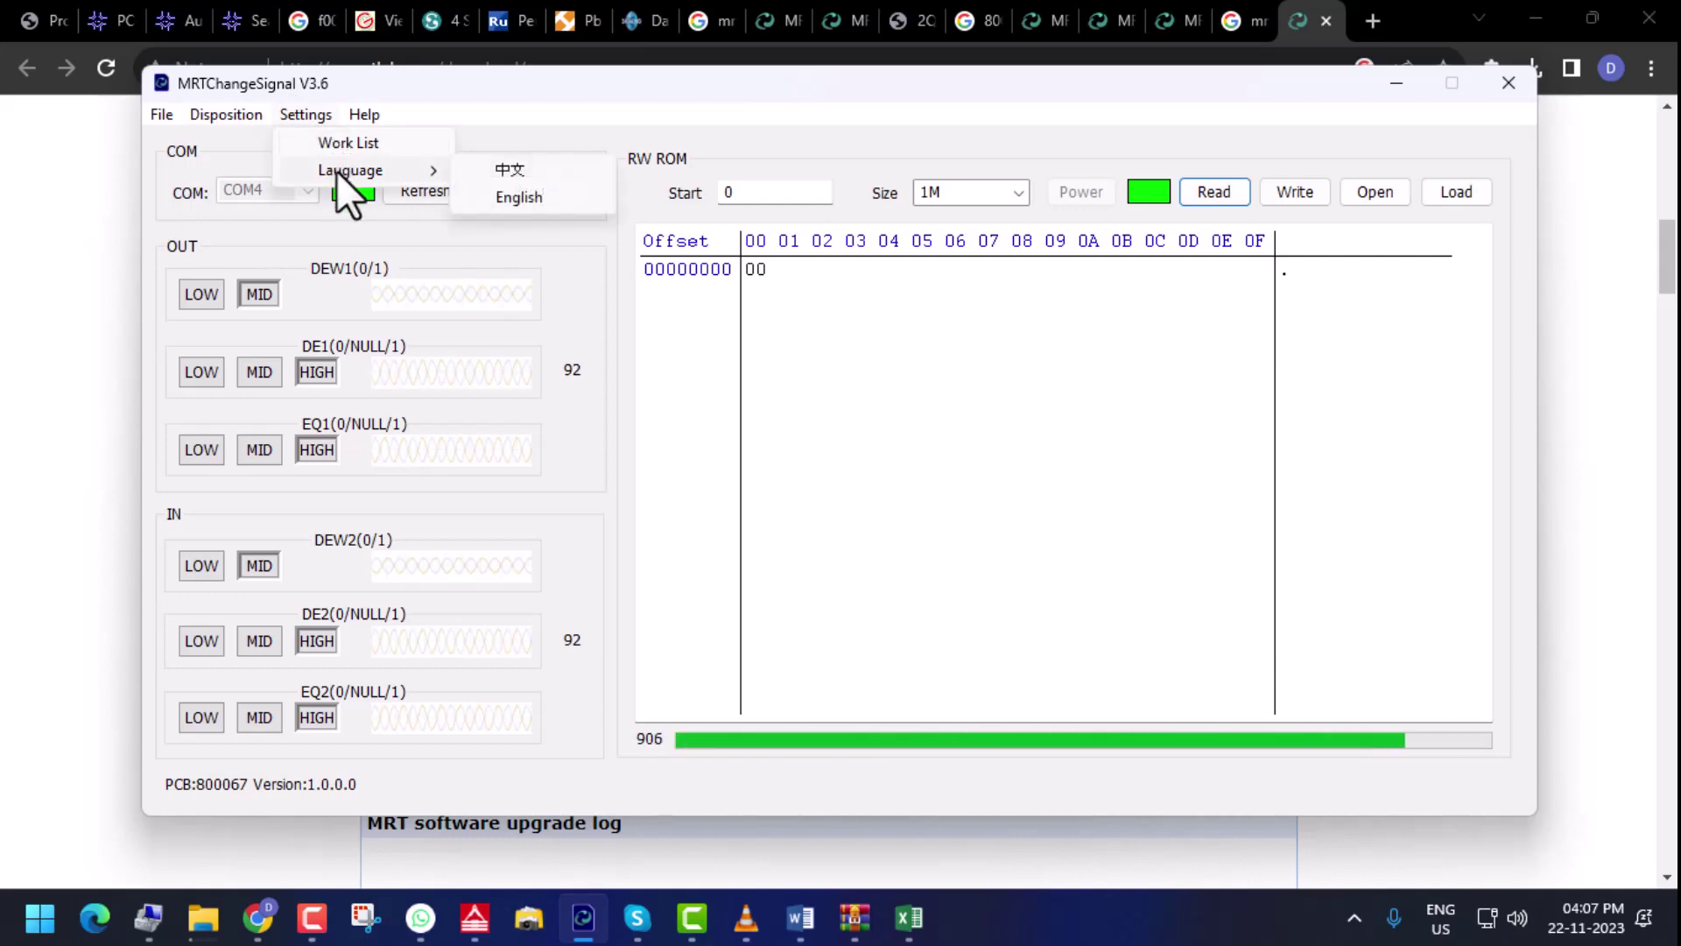
pyautogui.click(513, 201)
pyautogui.click(254, 112)
pyautogui.moveTo(364, 115)
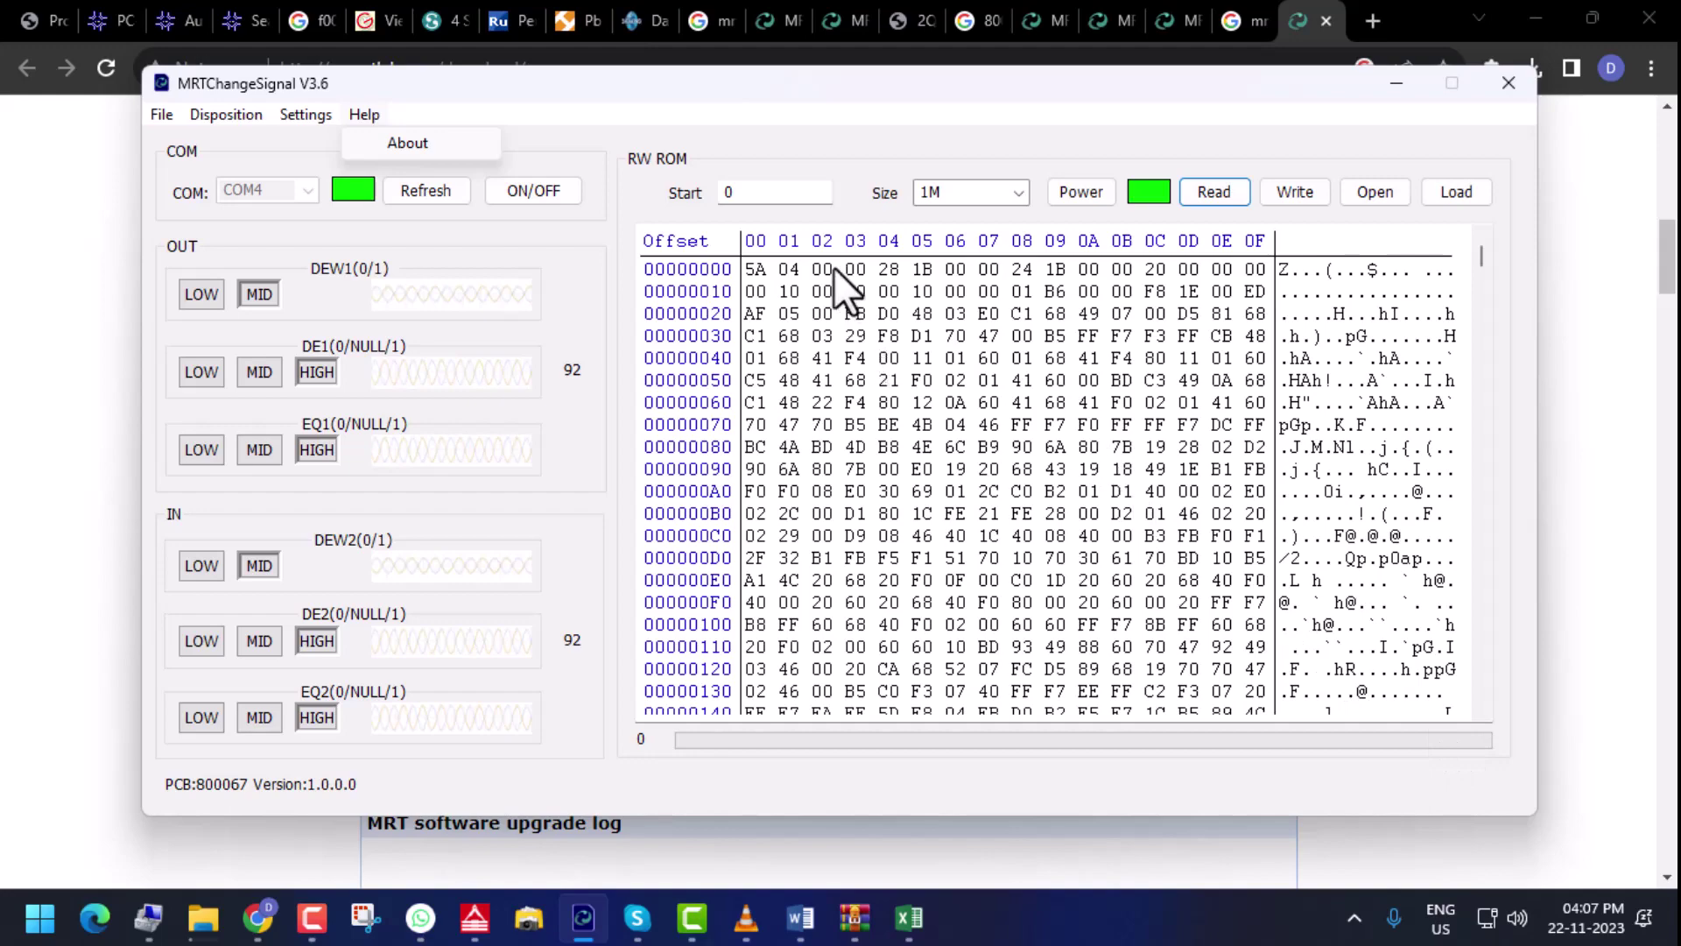
pyautogui.click(1141, 357)
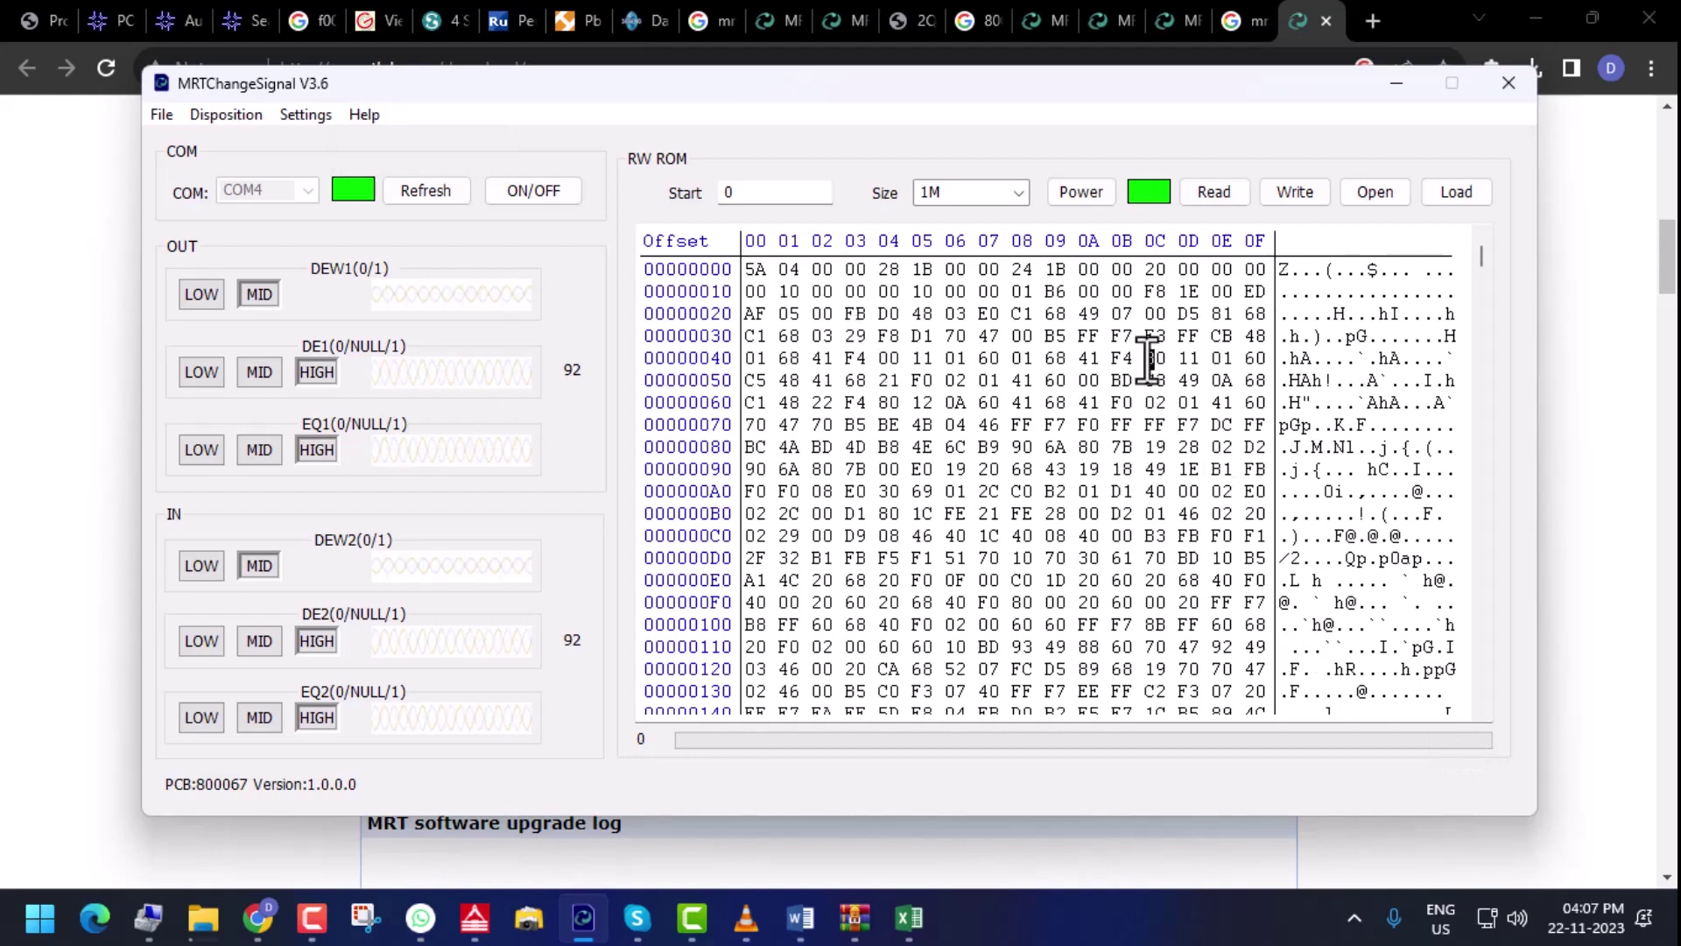
# Examine the hex contents of the ROM that was read, returning to offset 00000000
pyautogui.scroll(-4, 1147, 368)
pyautogui.moveTo(1483, 258)
pyautogui.mouseDown()
pyautogui.moveTo(1474, 724)
pyautogui.moveTo(1492, 237)
pyautogui.mouseUp()
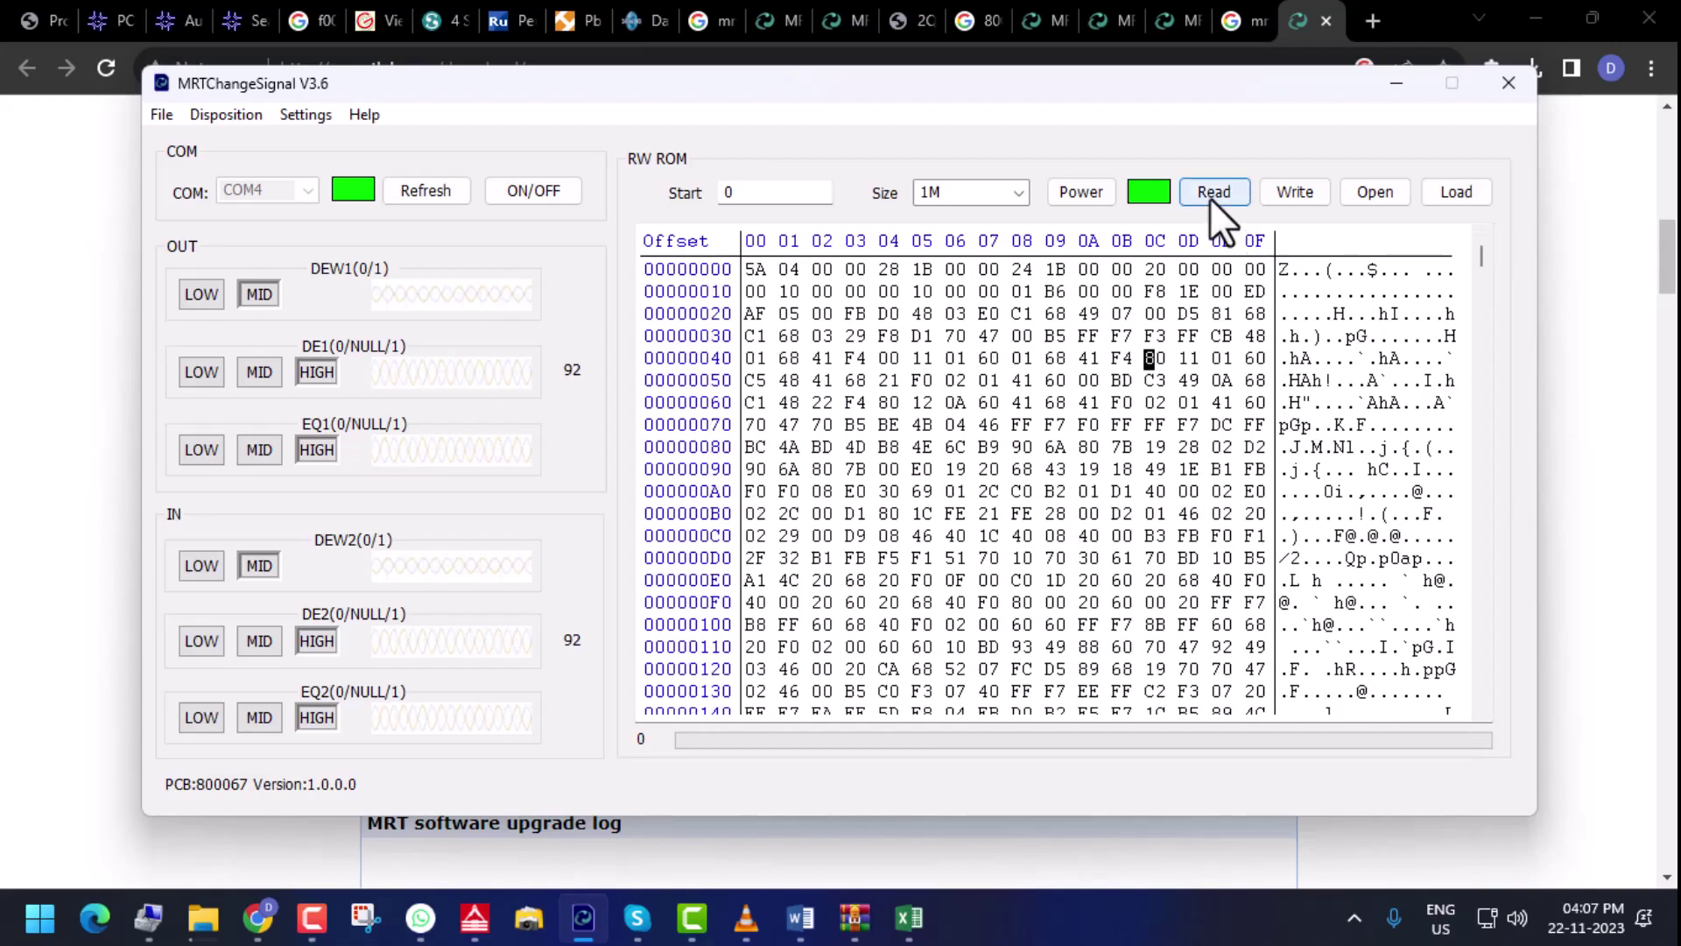
pyautogui.click(1090, 336)
pyautogui.scroll(-1, 1099, 350)
pyautogui.scroll(-1, 1100, 351)
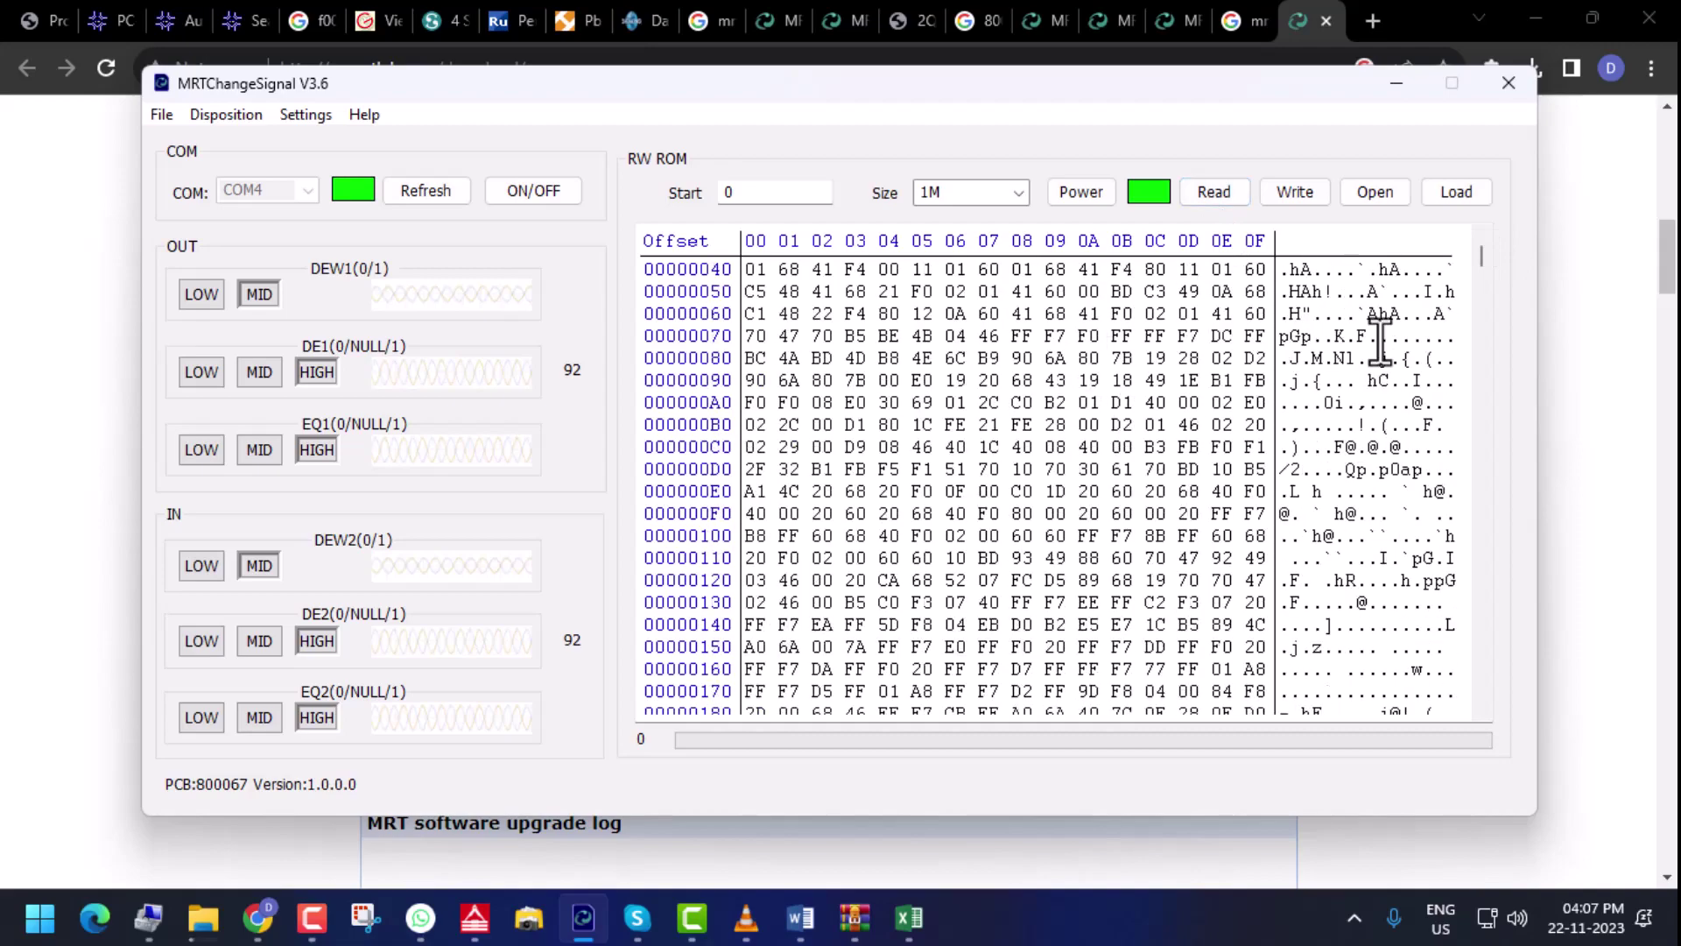
pyautogui.moveTo(1474, 265); pyautogui.dragTo(1516, 249)
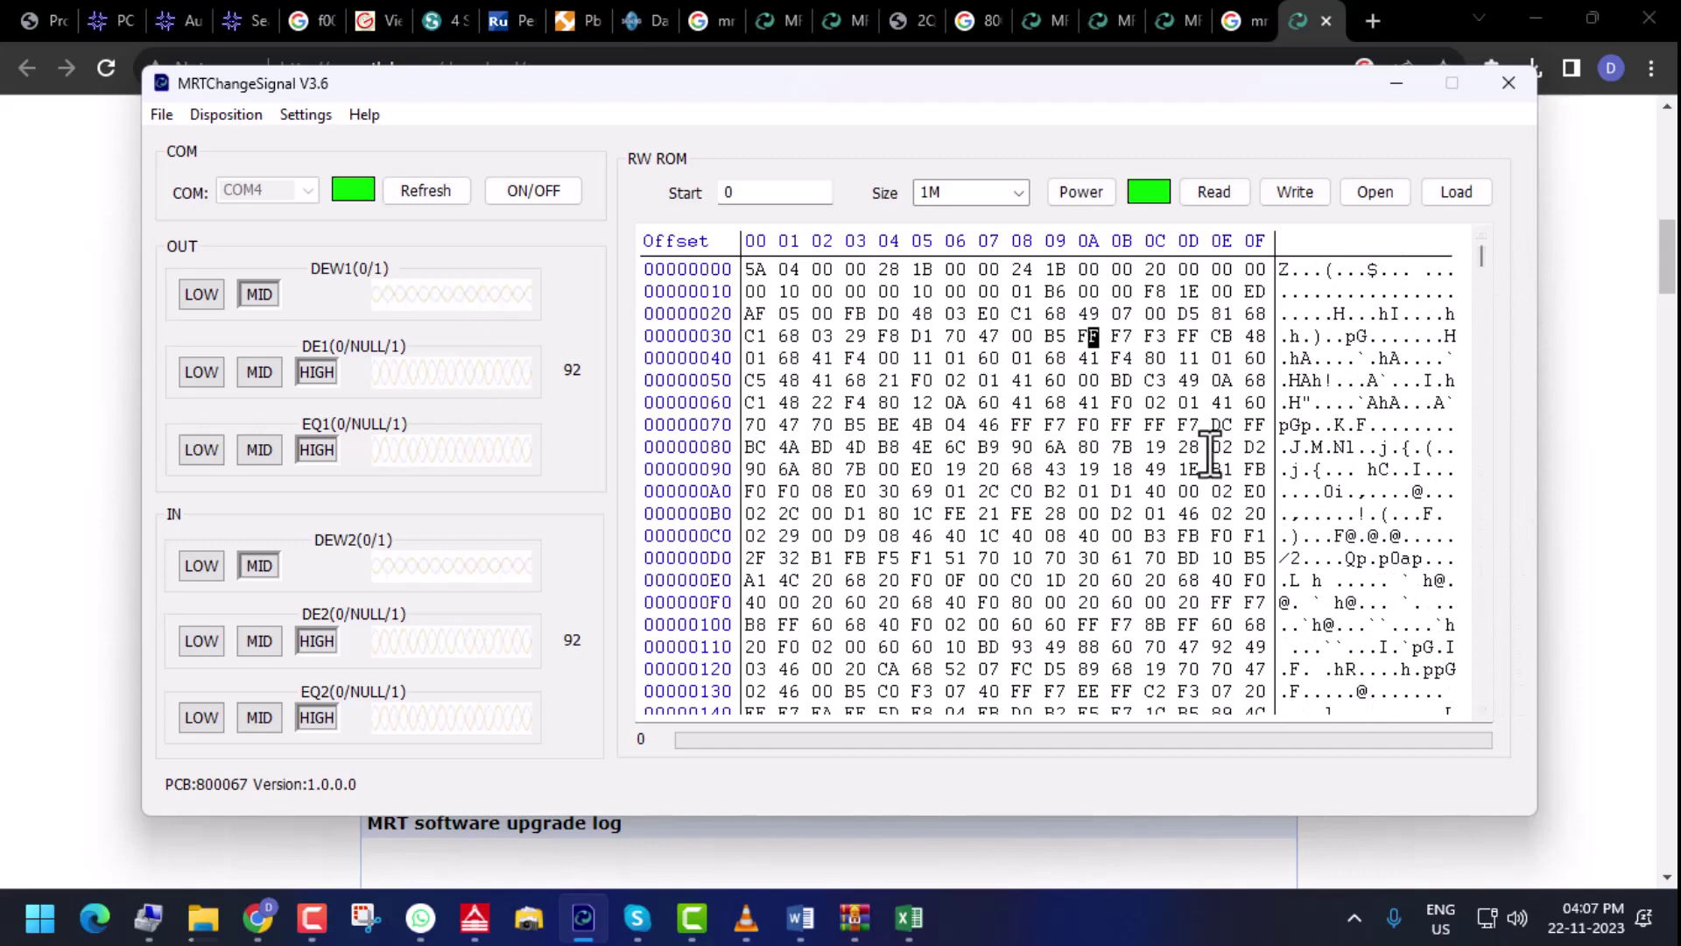
# Start saving the ROM that was read to a file, browsing to the equiliser video folder on the Desktop
pyautogui.click(1459, 192)
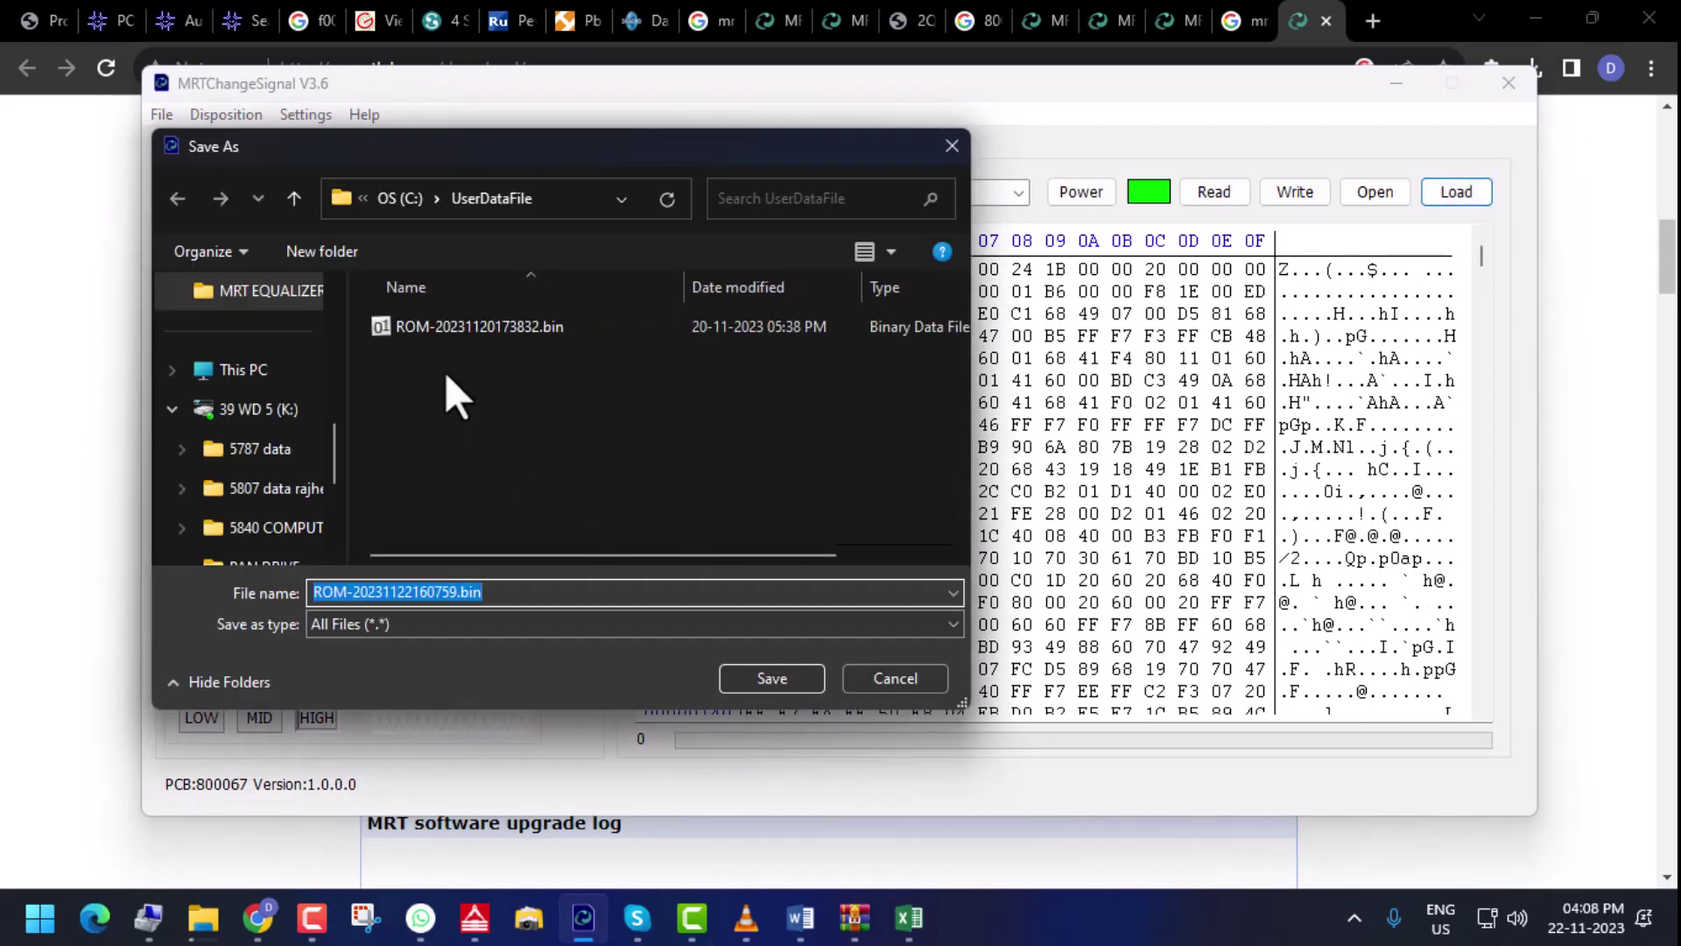
pyautogui.click(403, 200)
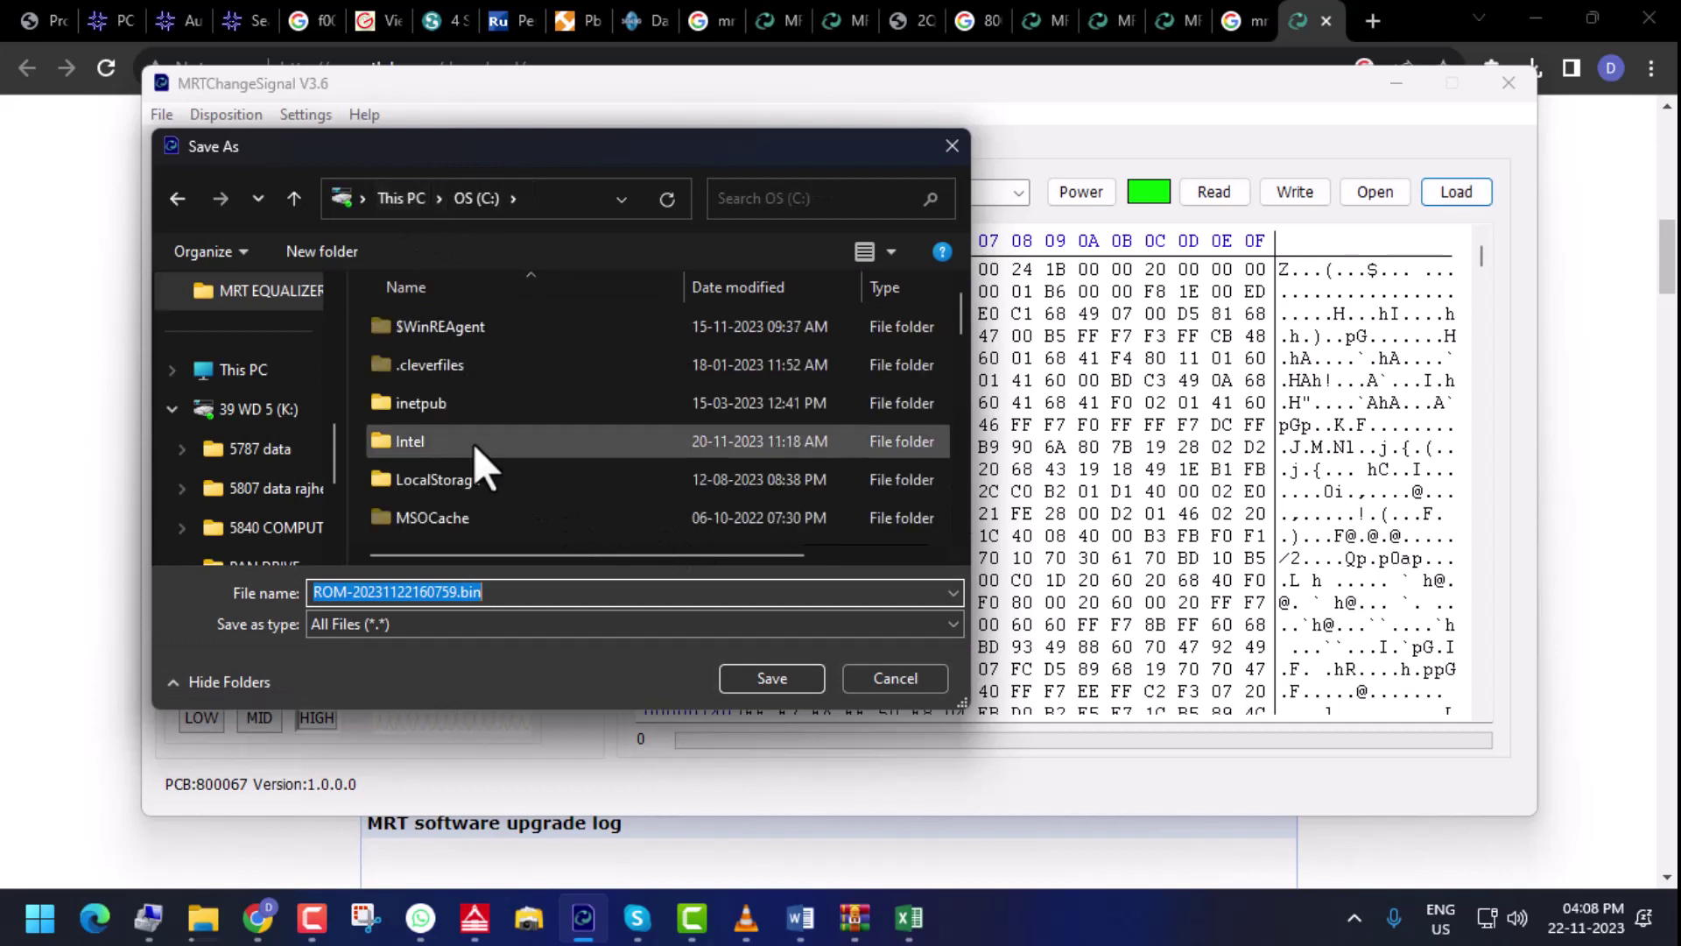
pyautogui.scroll(-3, 272, 490)
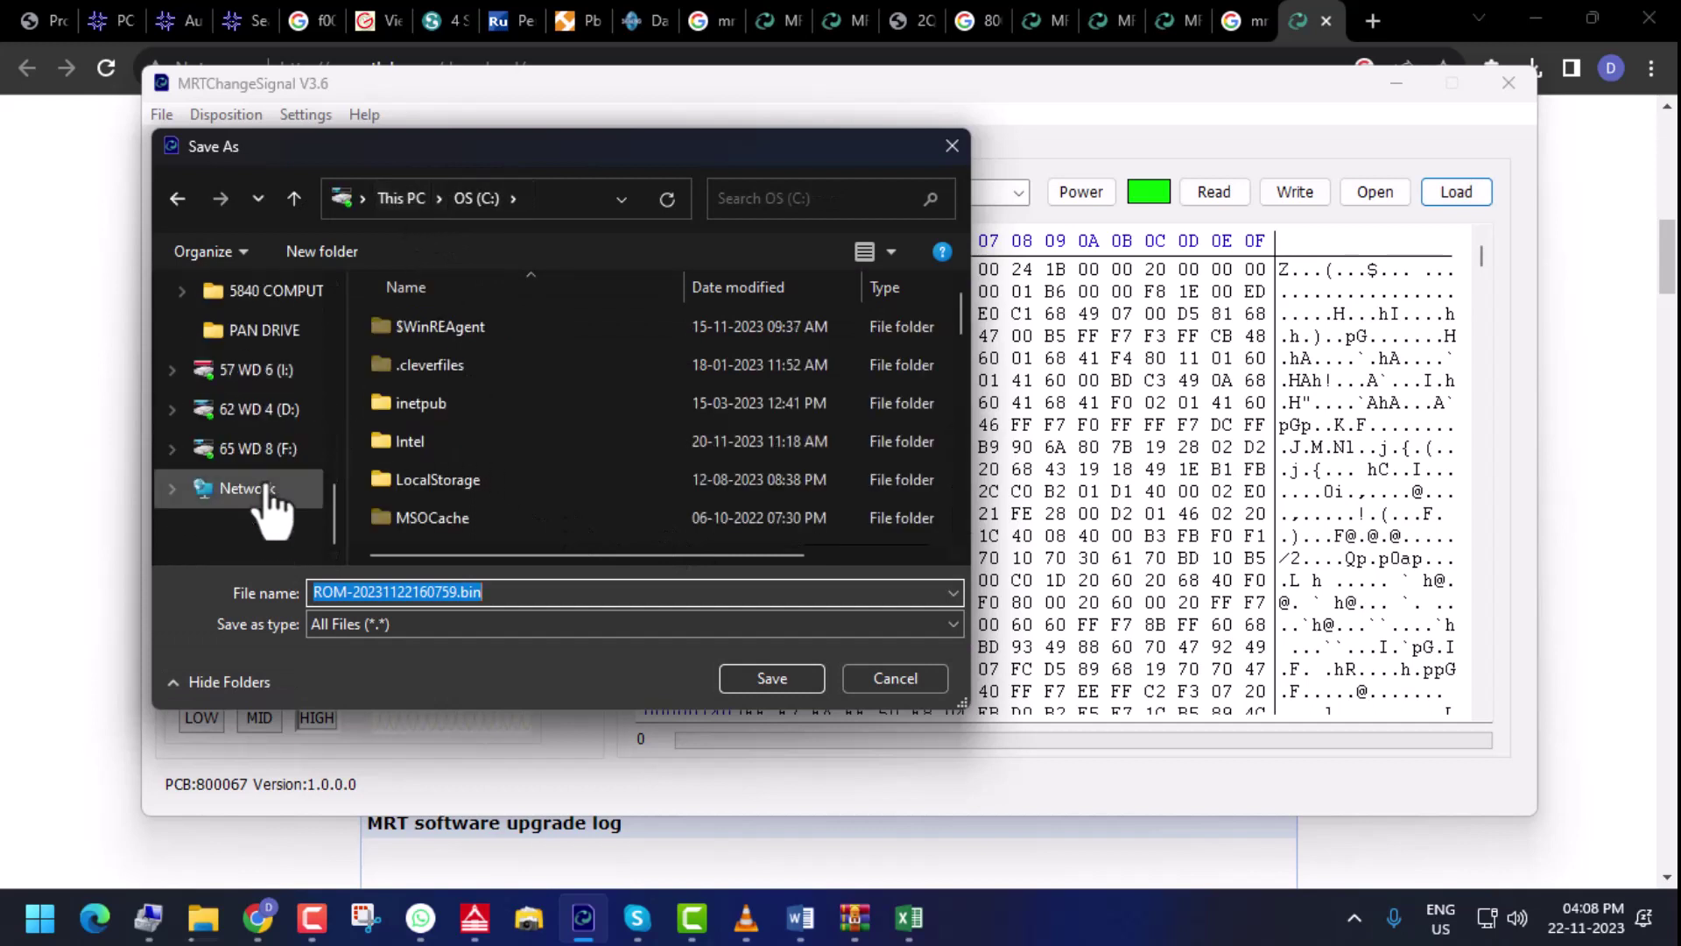
pyautogui.scroll(5, 265, 491)
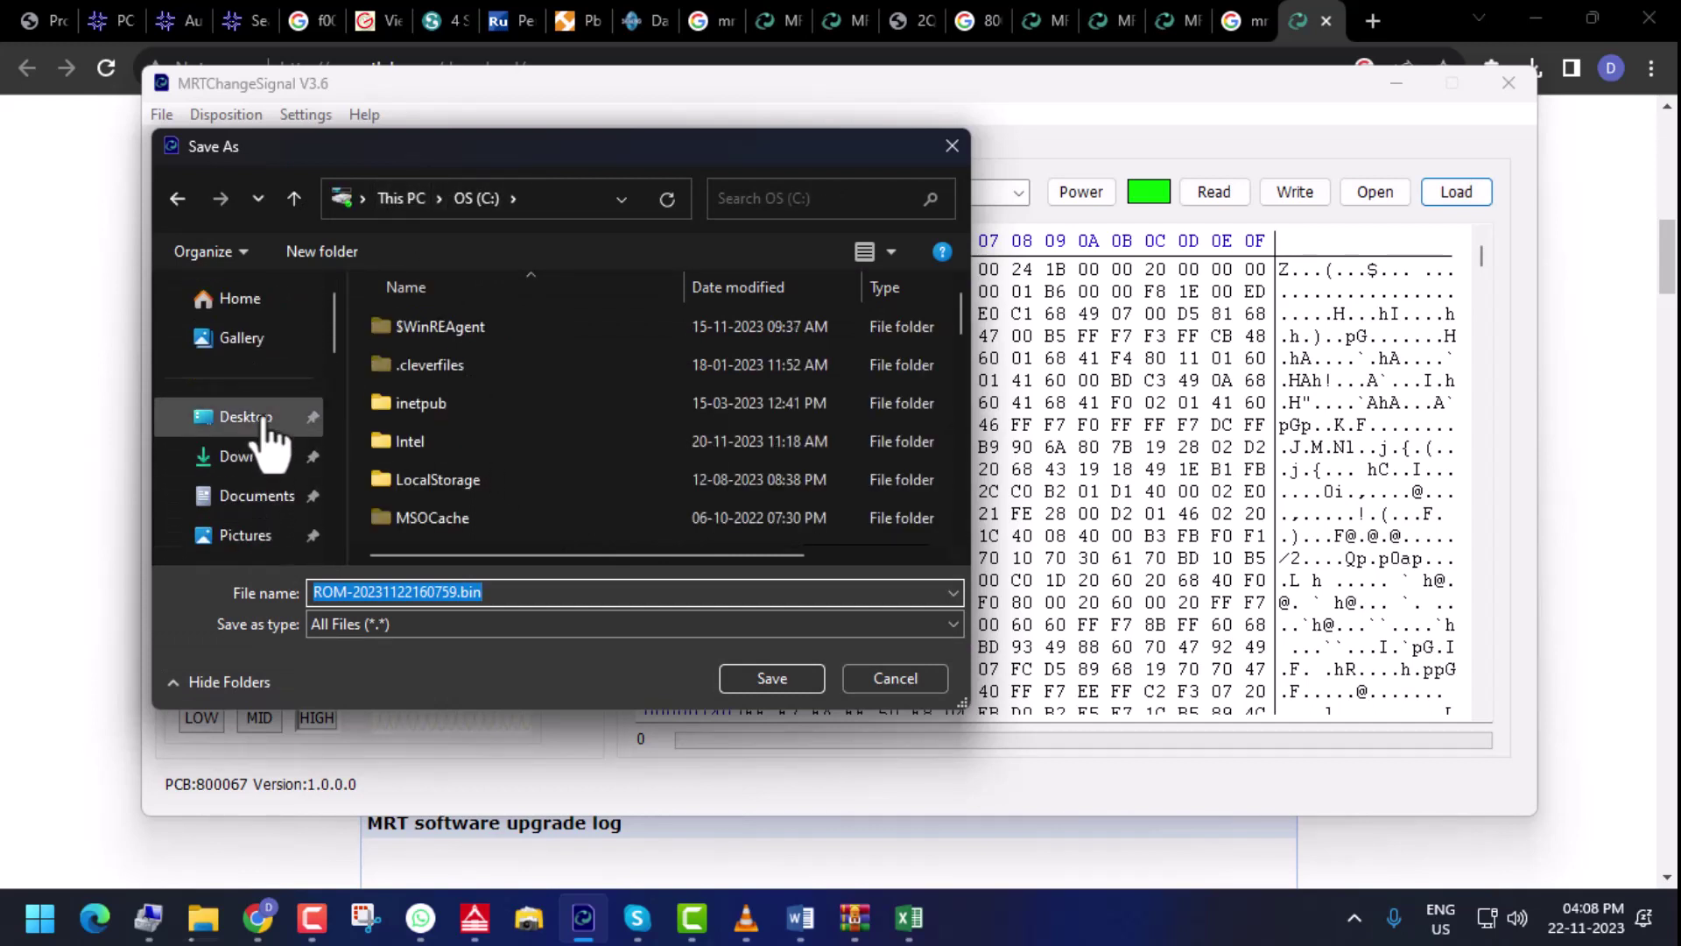
pyautogui.click(262, 421)
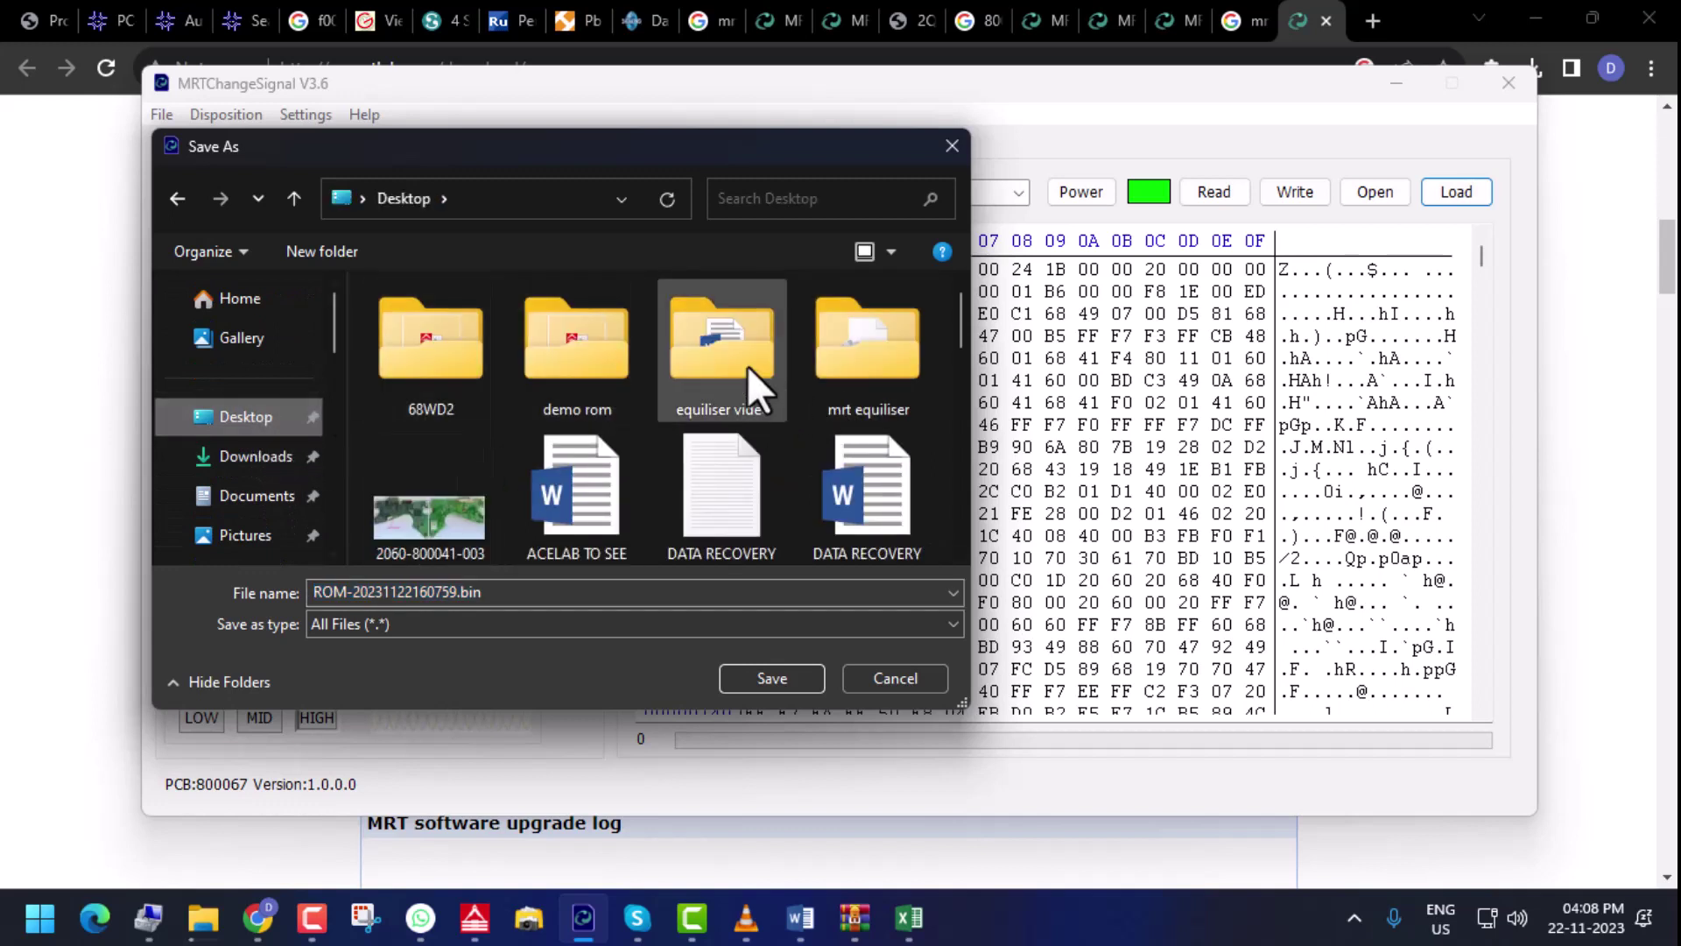
pyautogui.doubleClick(744, 362)
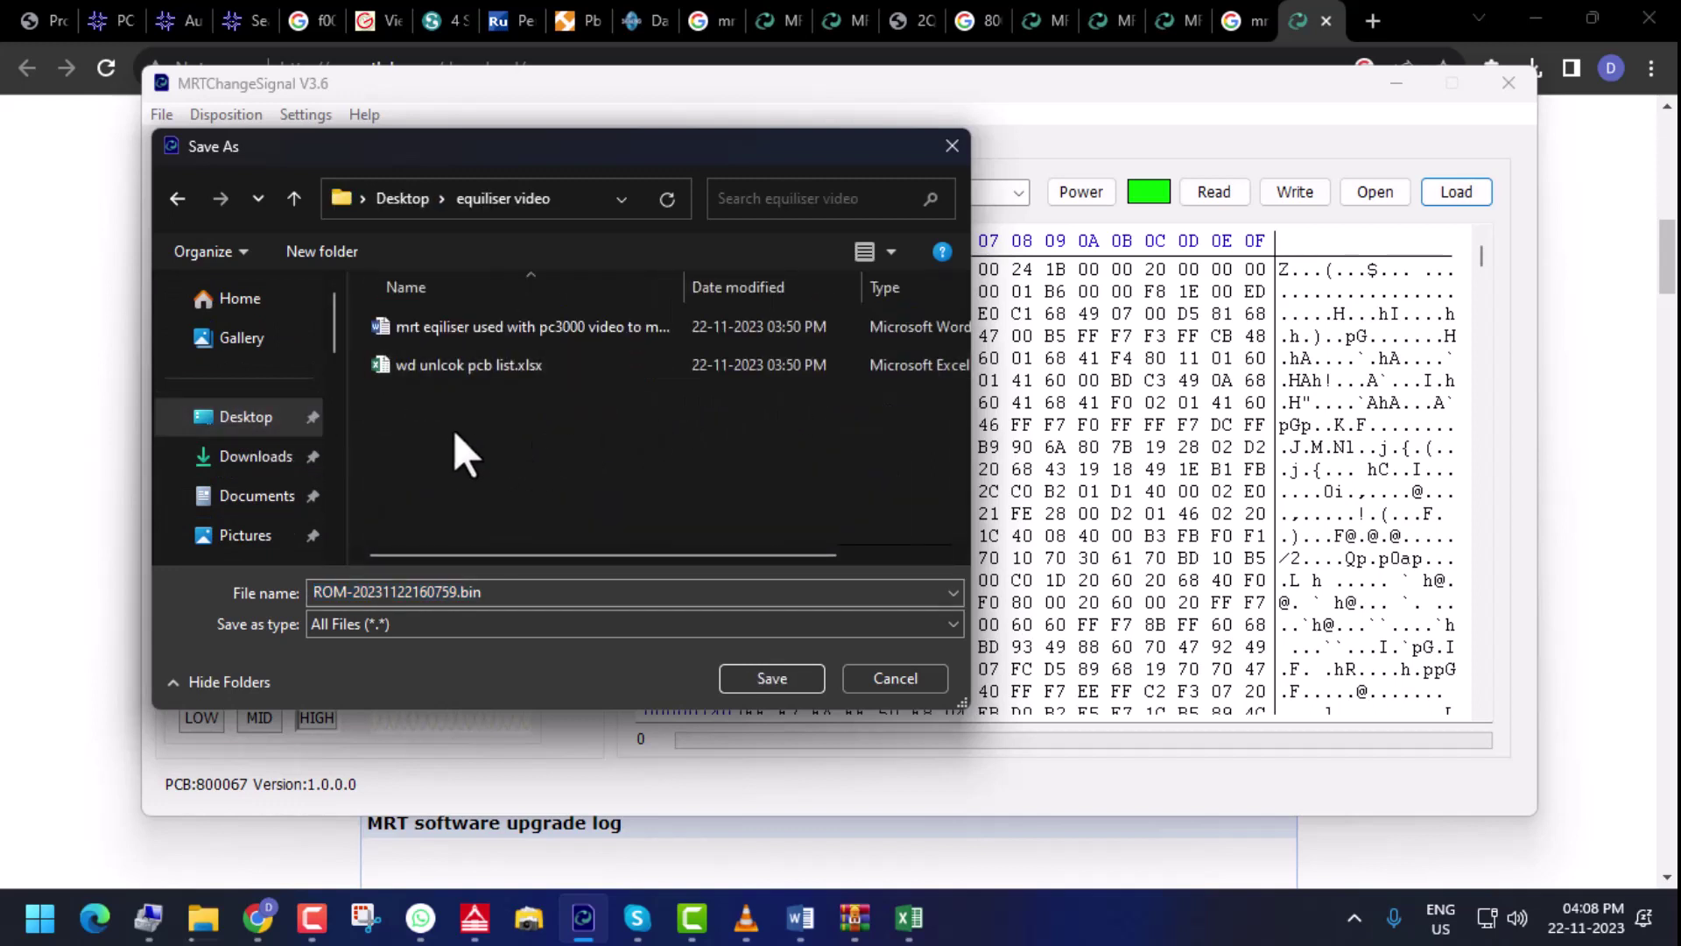
# Create a folder named "80065 hdd" inside the equiliser video folder
pyautogui.rightClick(454, 429)
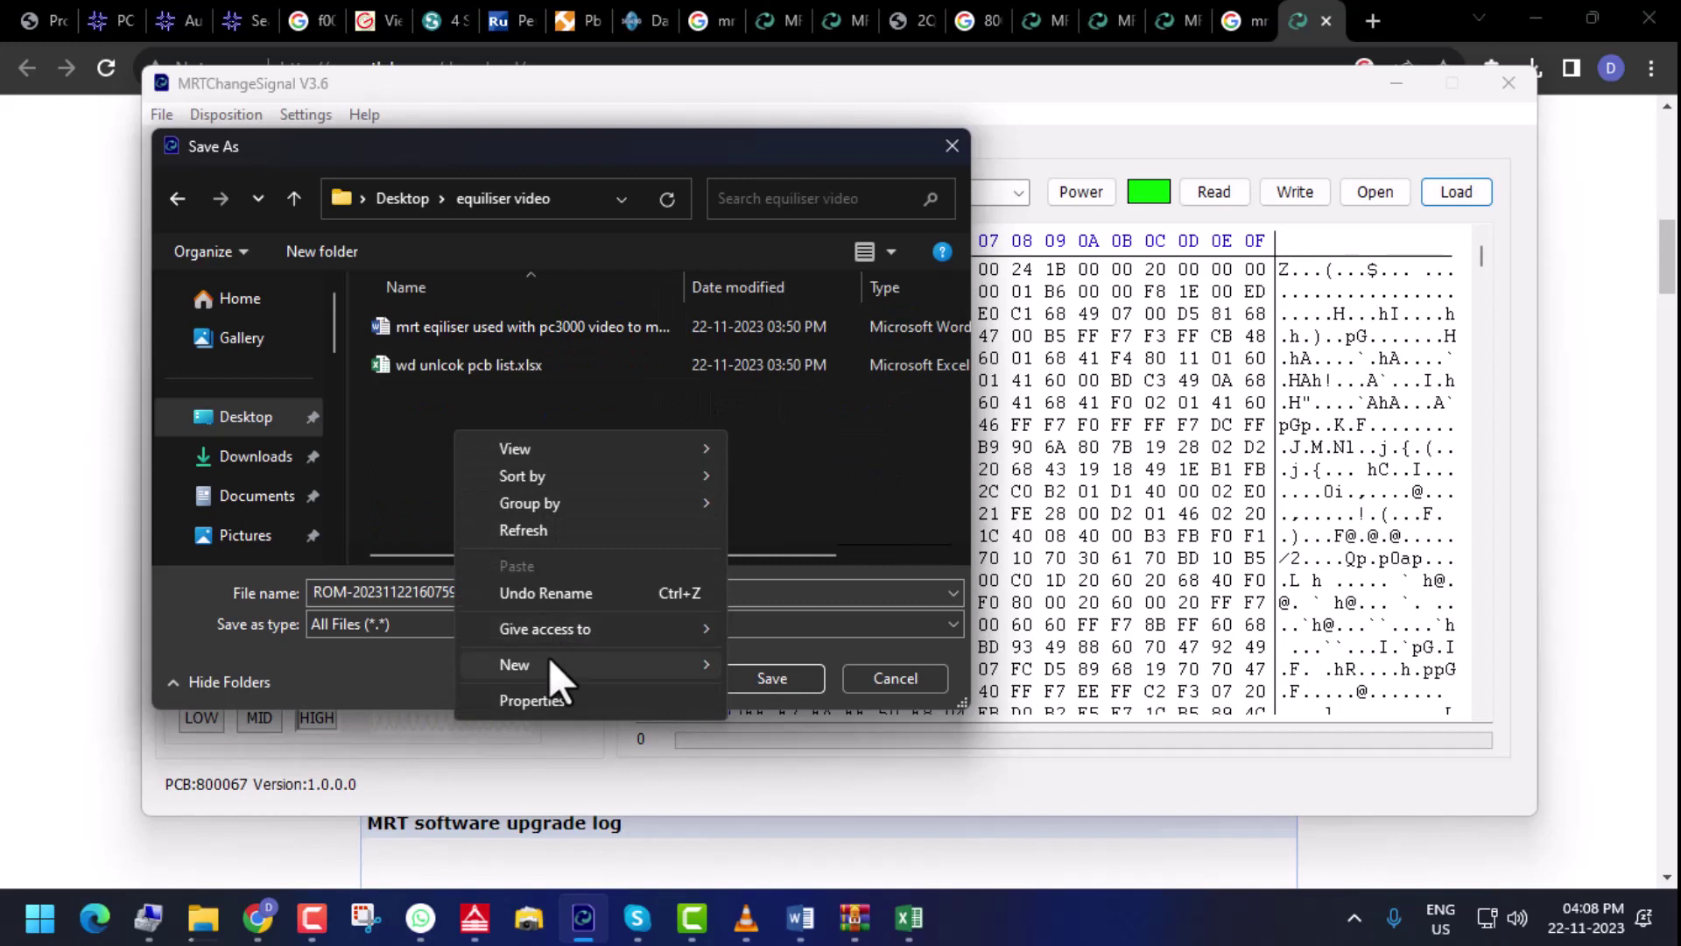
pyautogui.moveTo(555, 663)
pyautogui.click(786, 326)
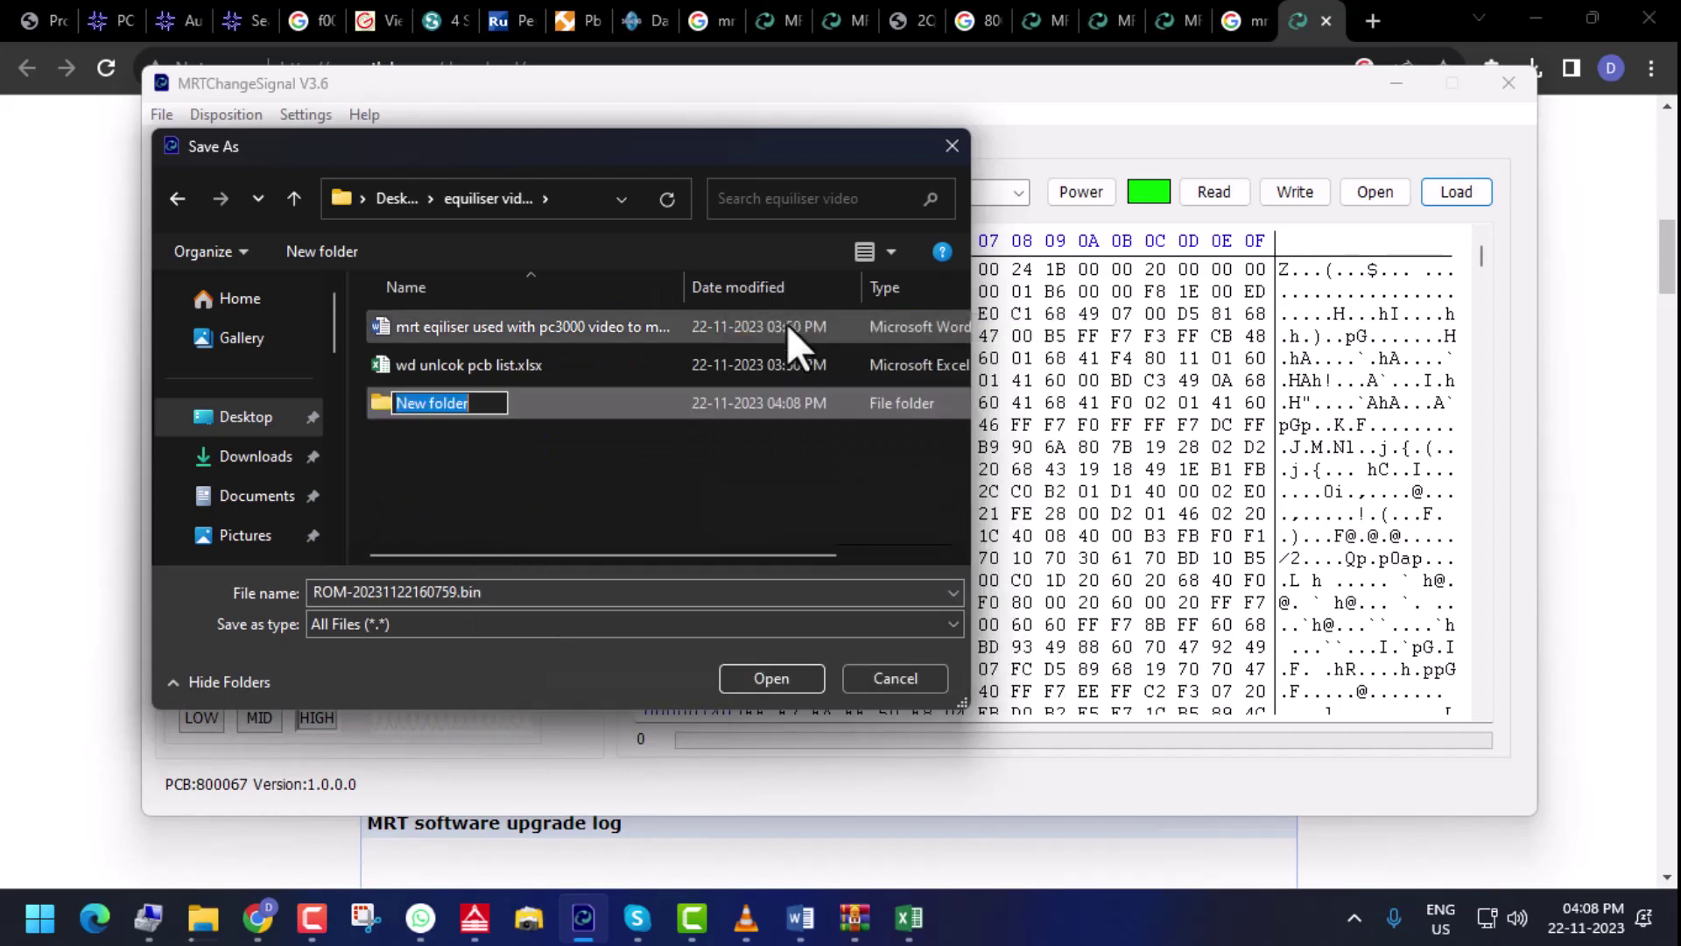
pyautogui.write('80065 ')
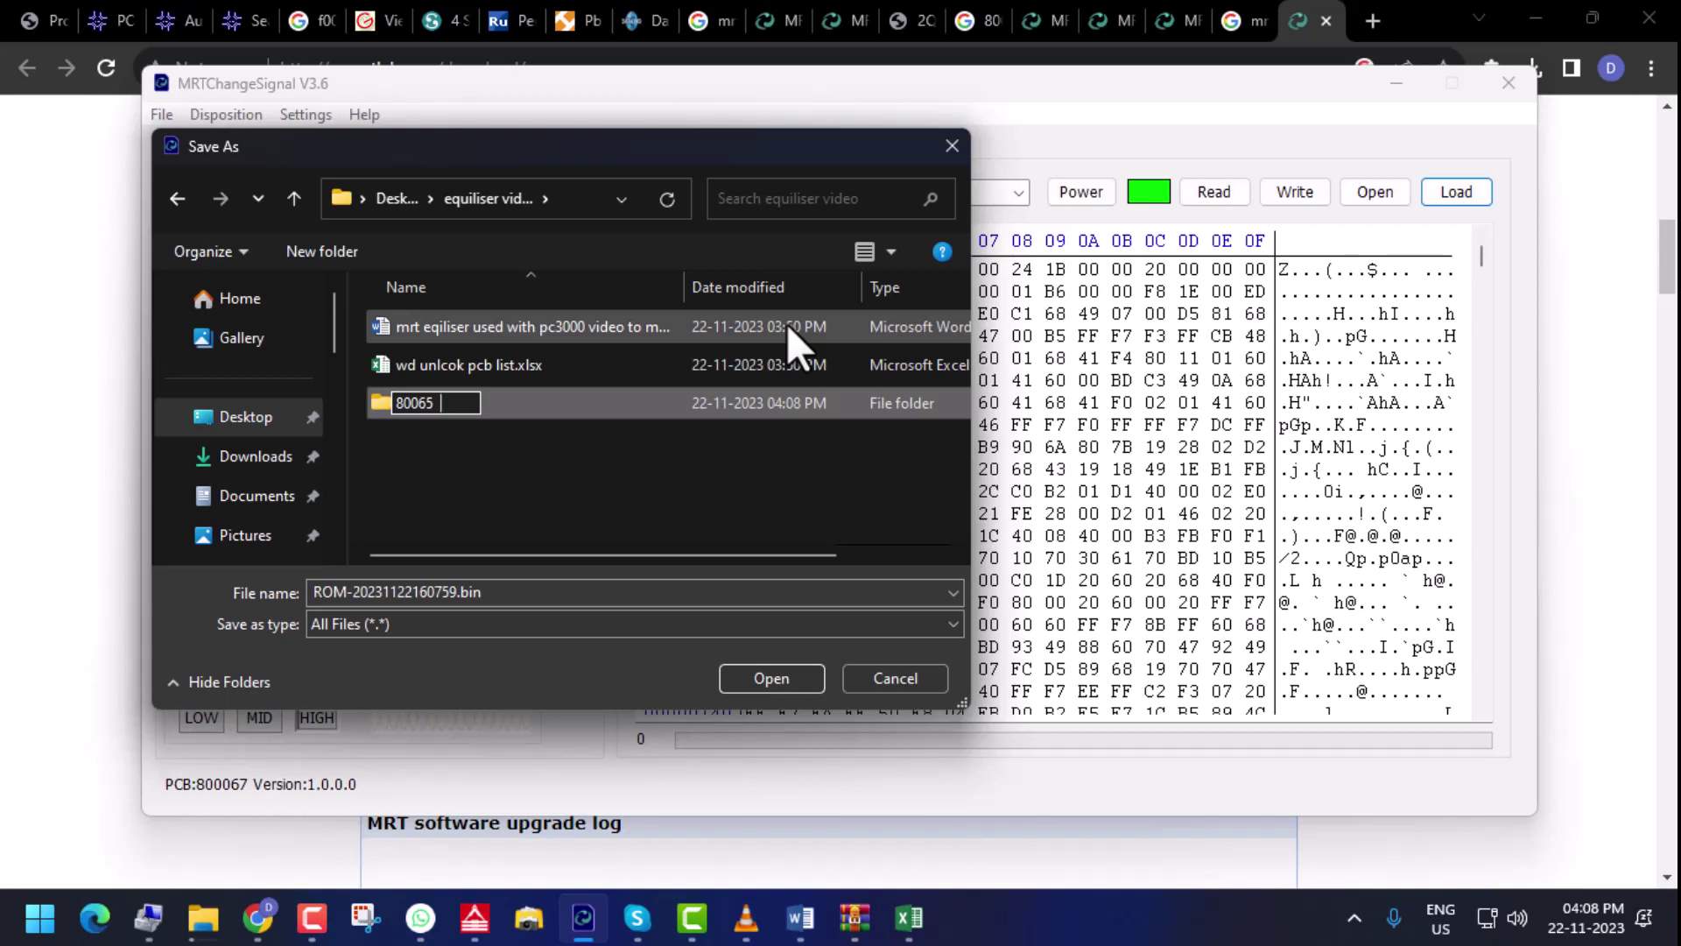
pyautogui.write(' hdd')
pyautogui.press('Return')
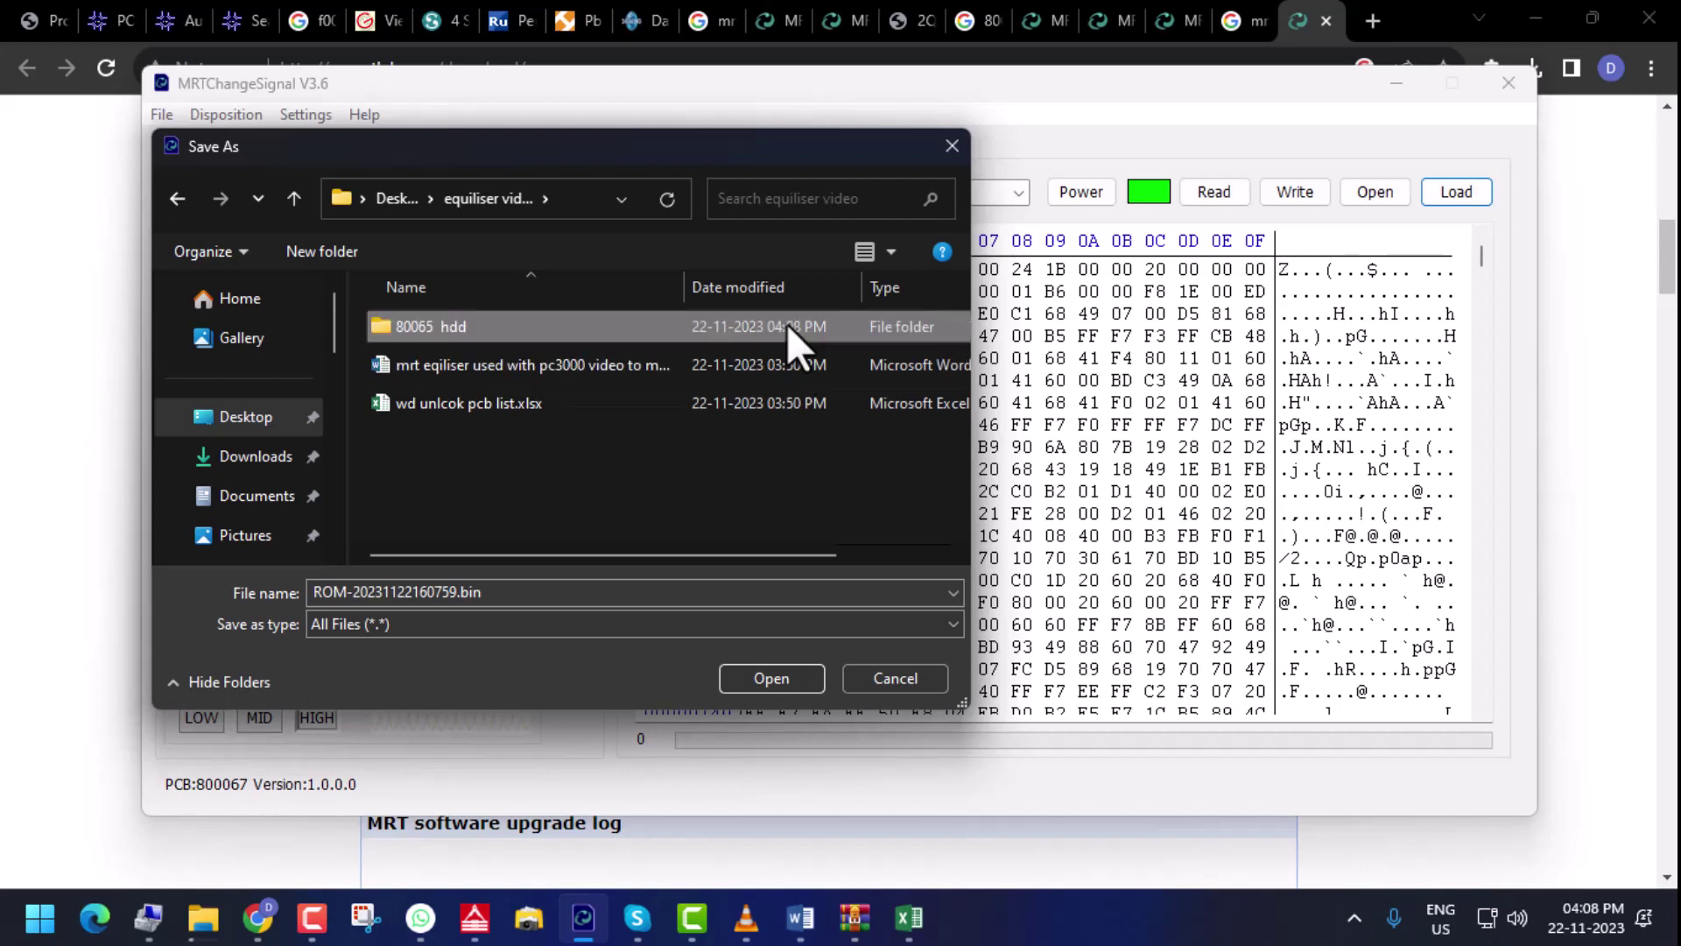
pyautogui.doubleClick(450, 338)
pyautogui.click(454, 604)
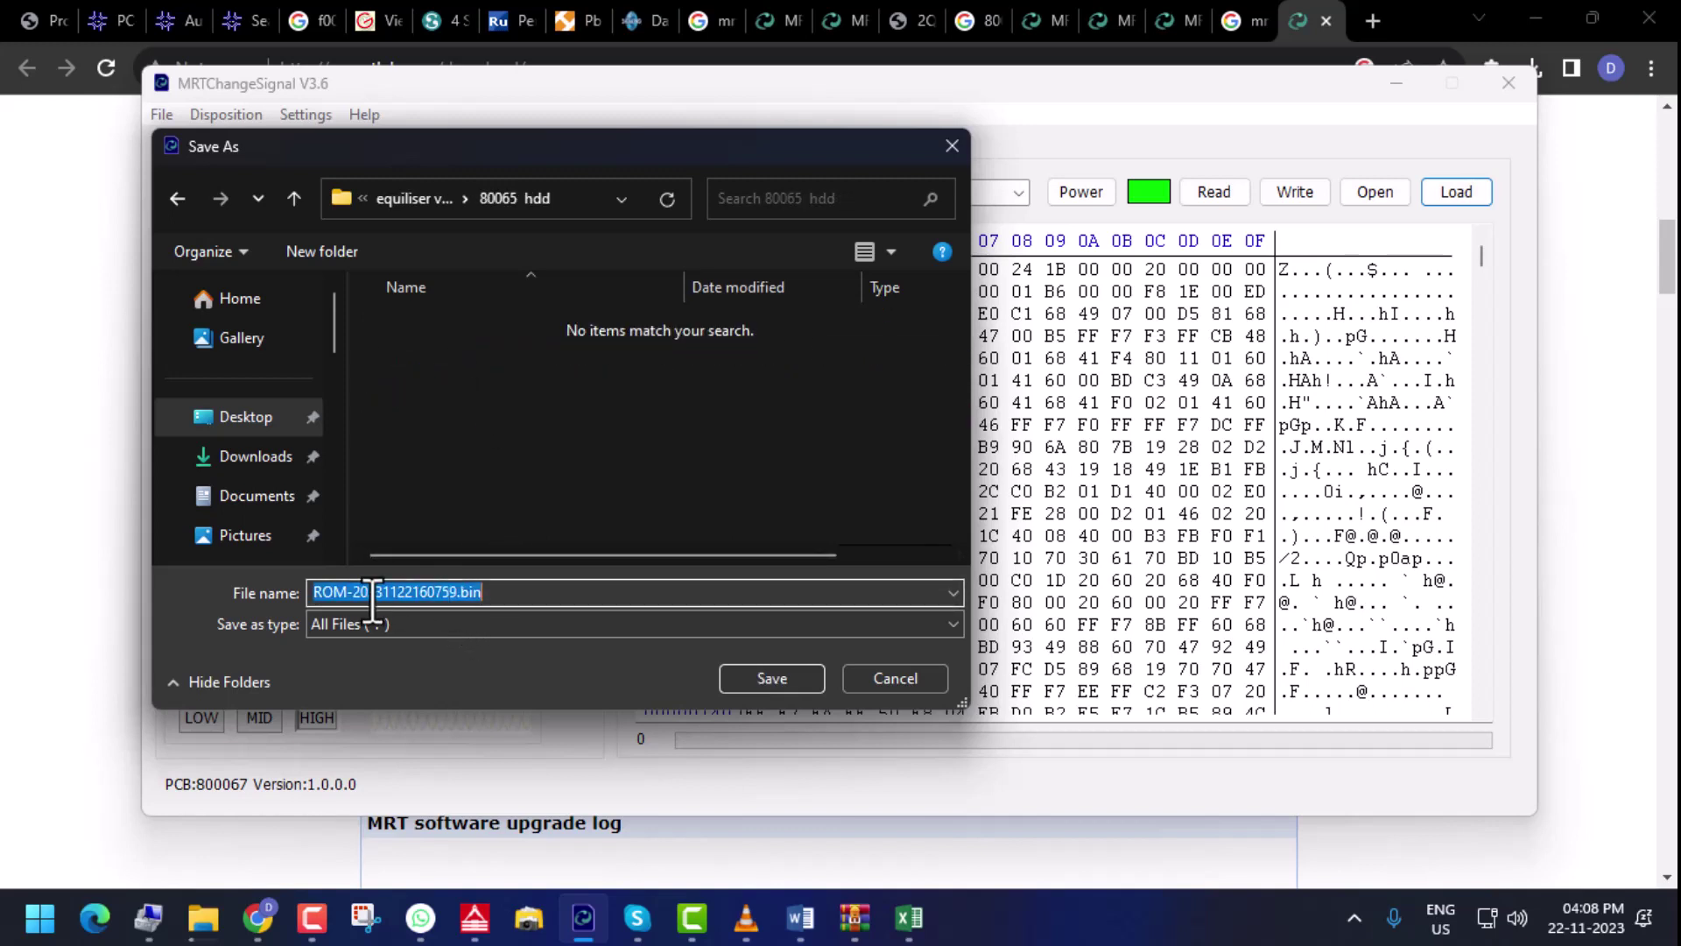
pyautogui.click(455, 593)
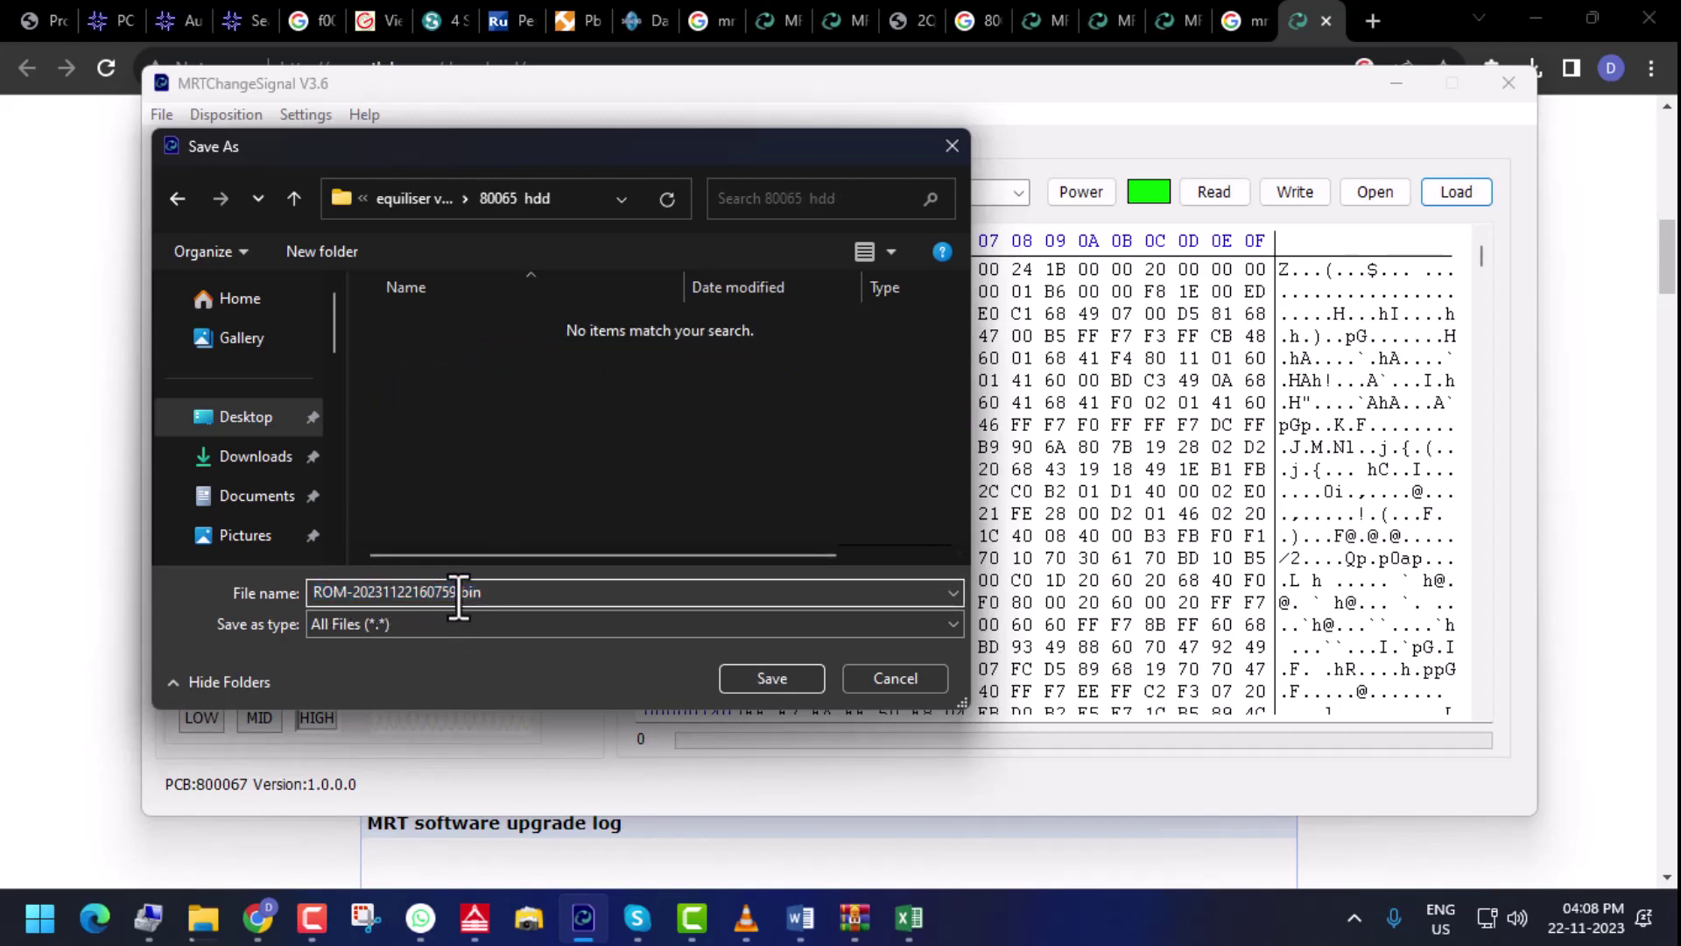
pyautogui.write('orig ')
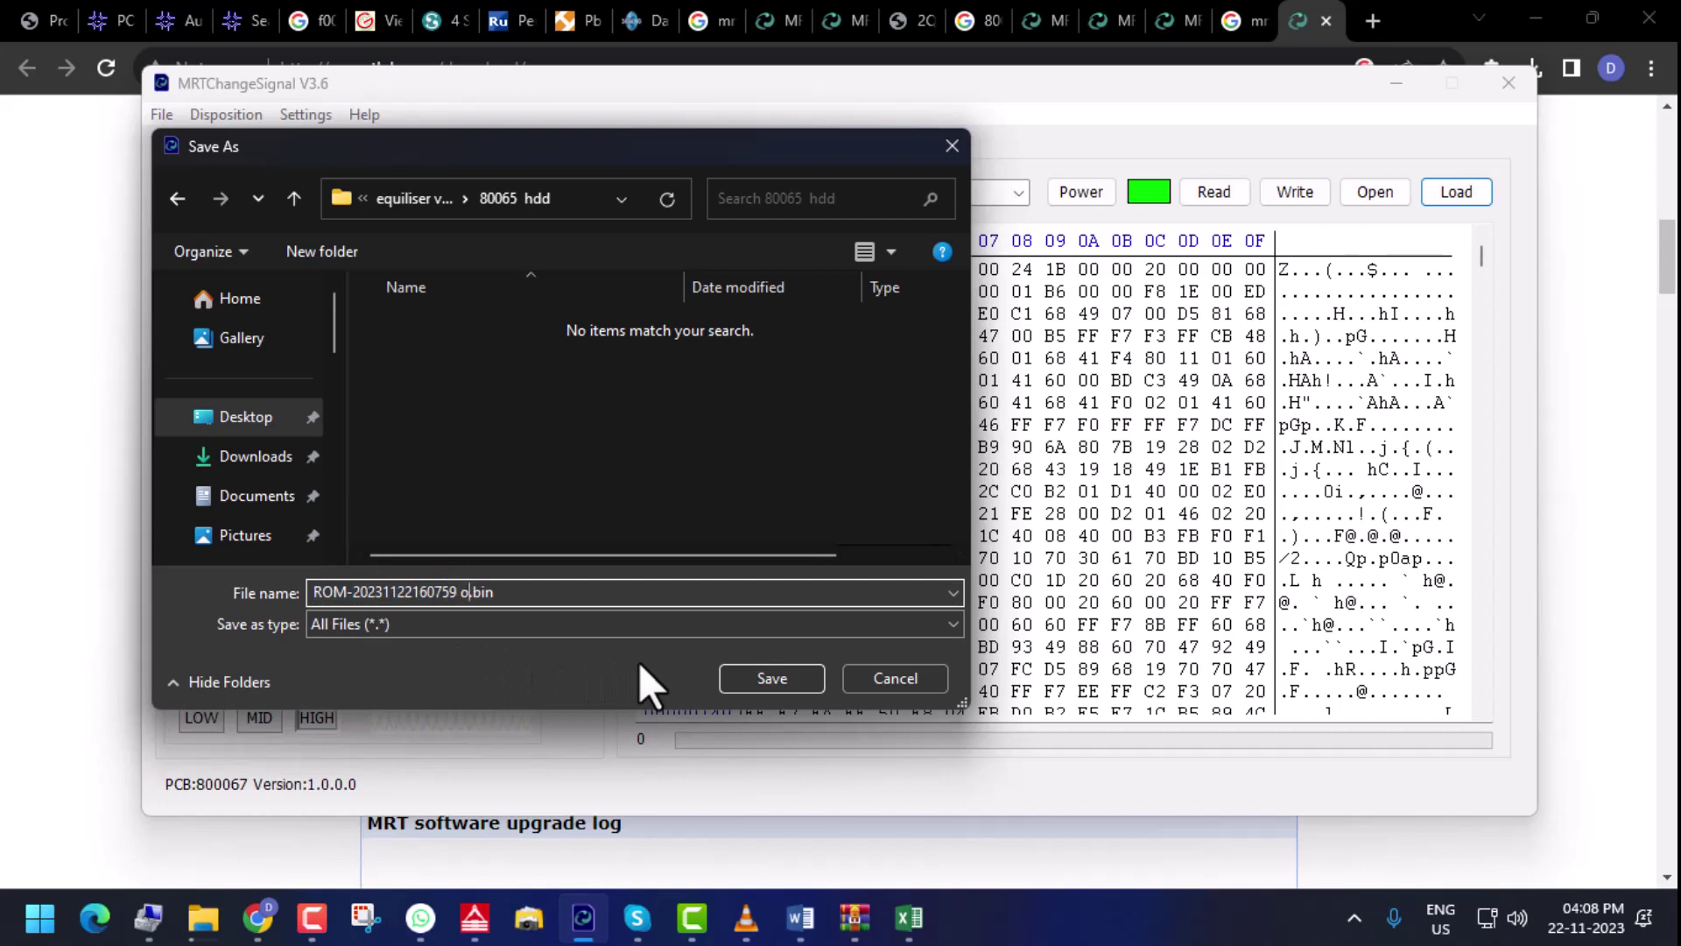
pyautogui.write('locj')
pyautogui.press('BackSpace')
pyautogui.write('k')
pyautogui.click(791, 679)
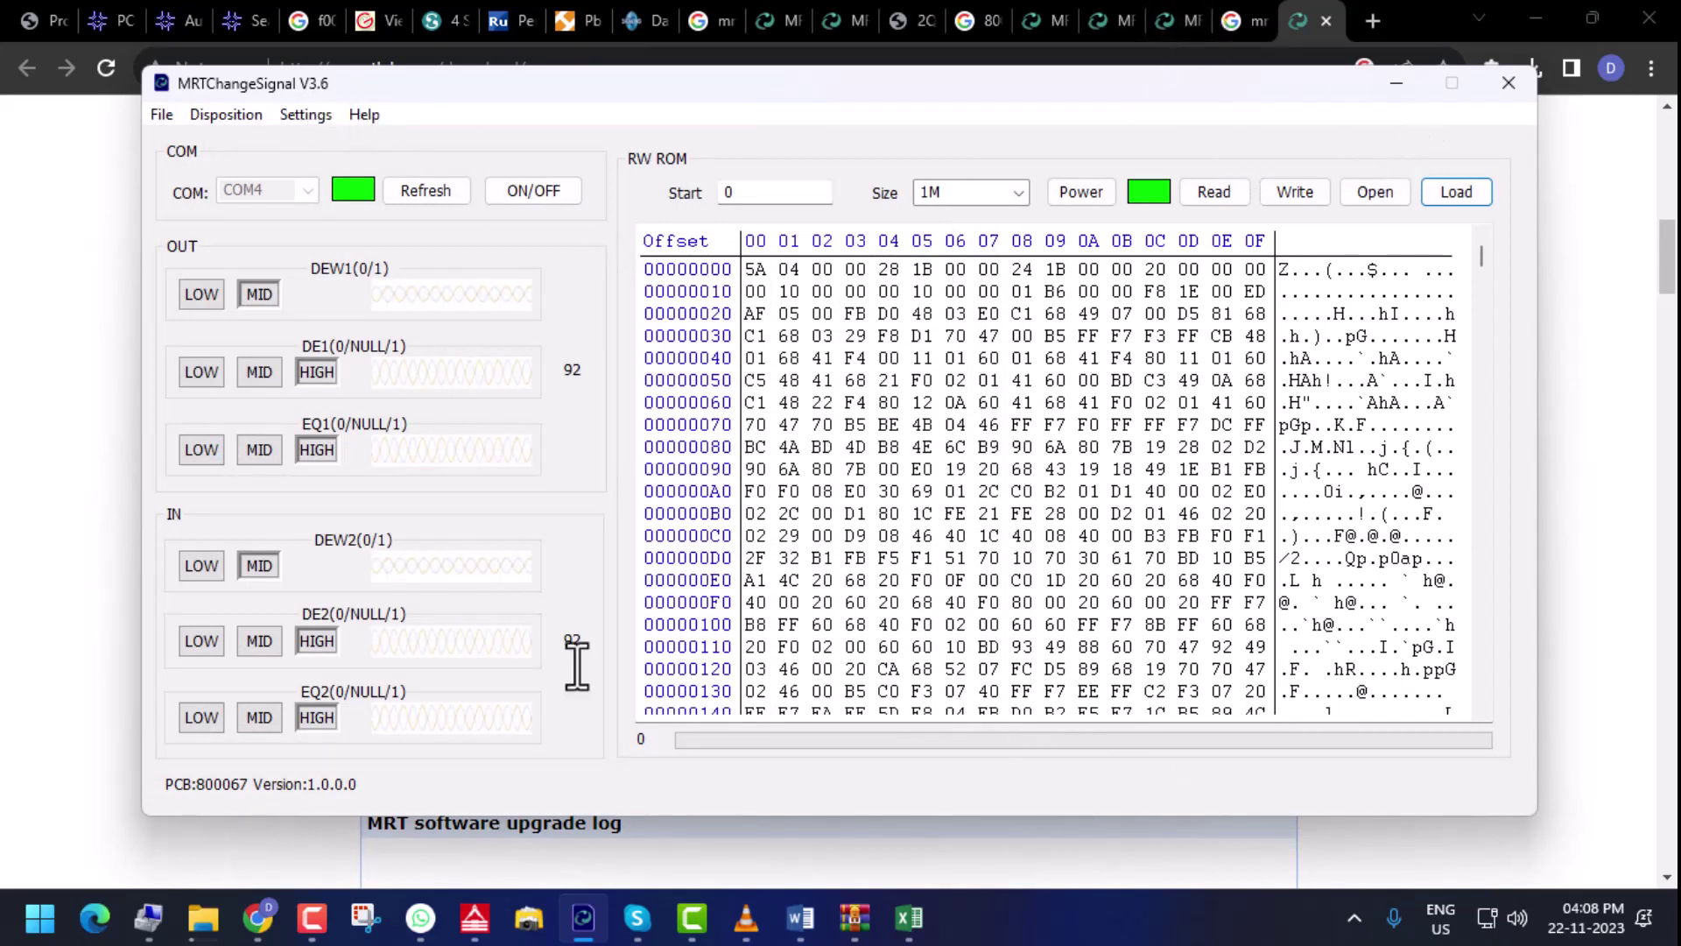
# Switch to PC-3000, exit the open drive utility and relaunch the Western Digital WDC Marvell utility
pyautogui.moveTo(470, 937)
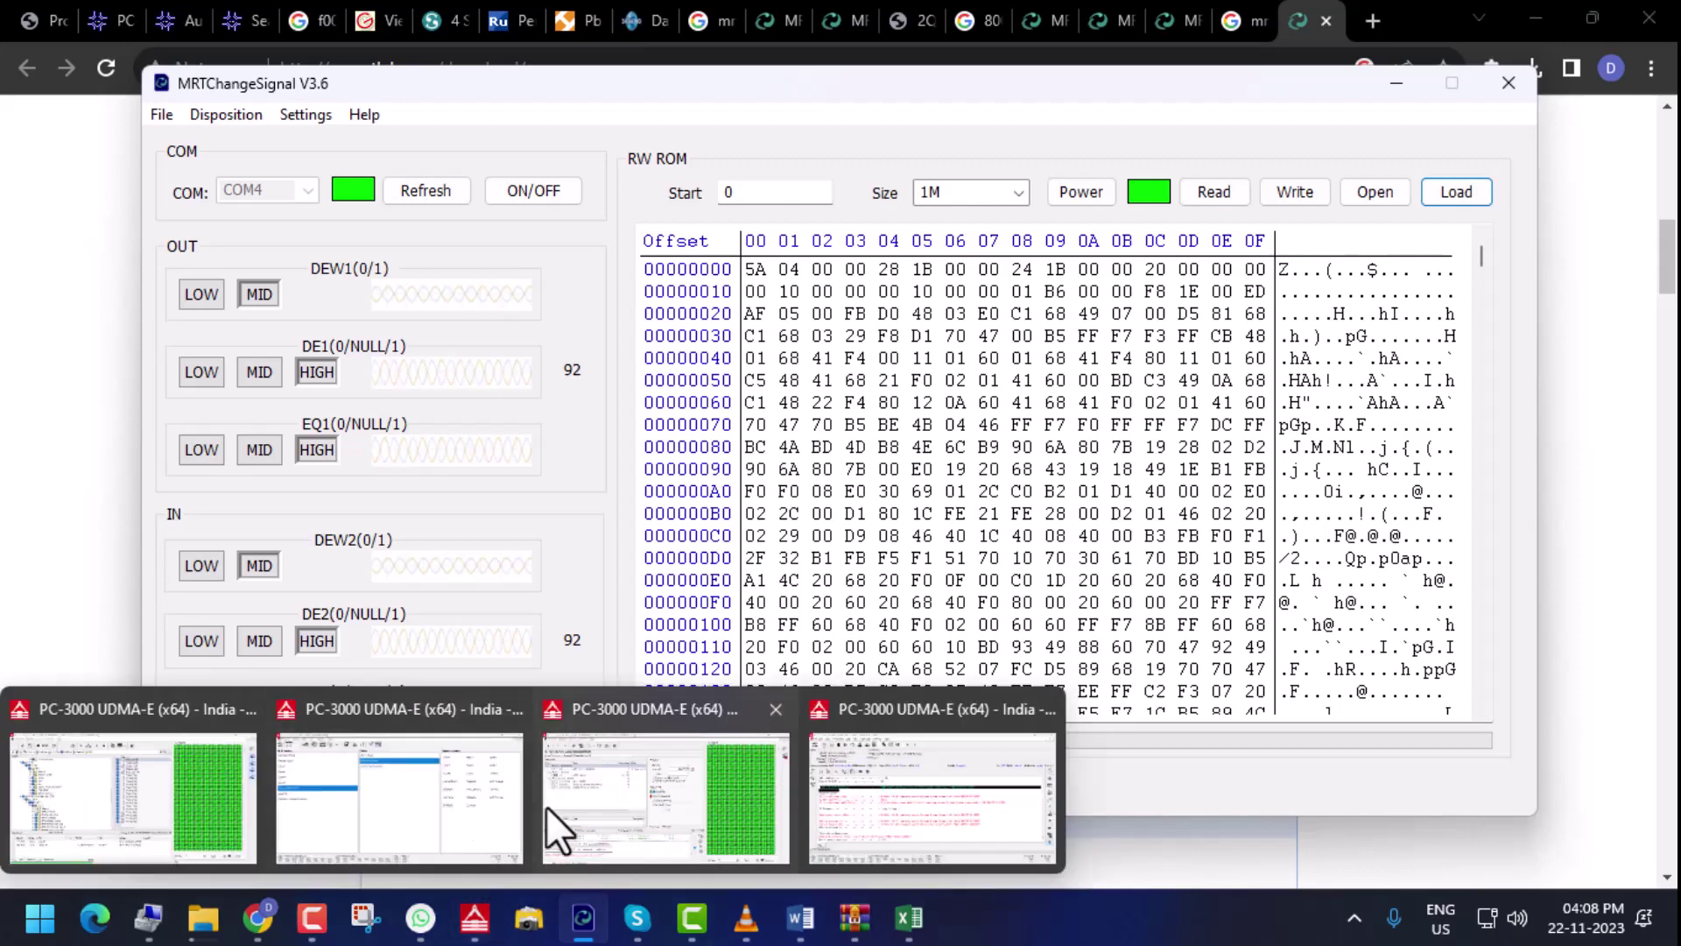
pyautogui.click(828, 817)
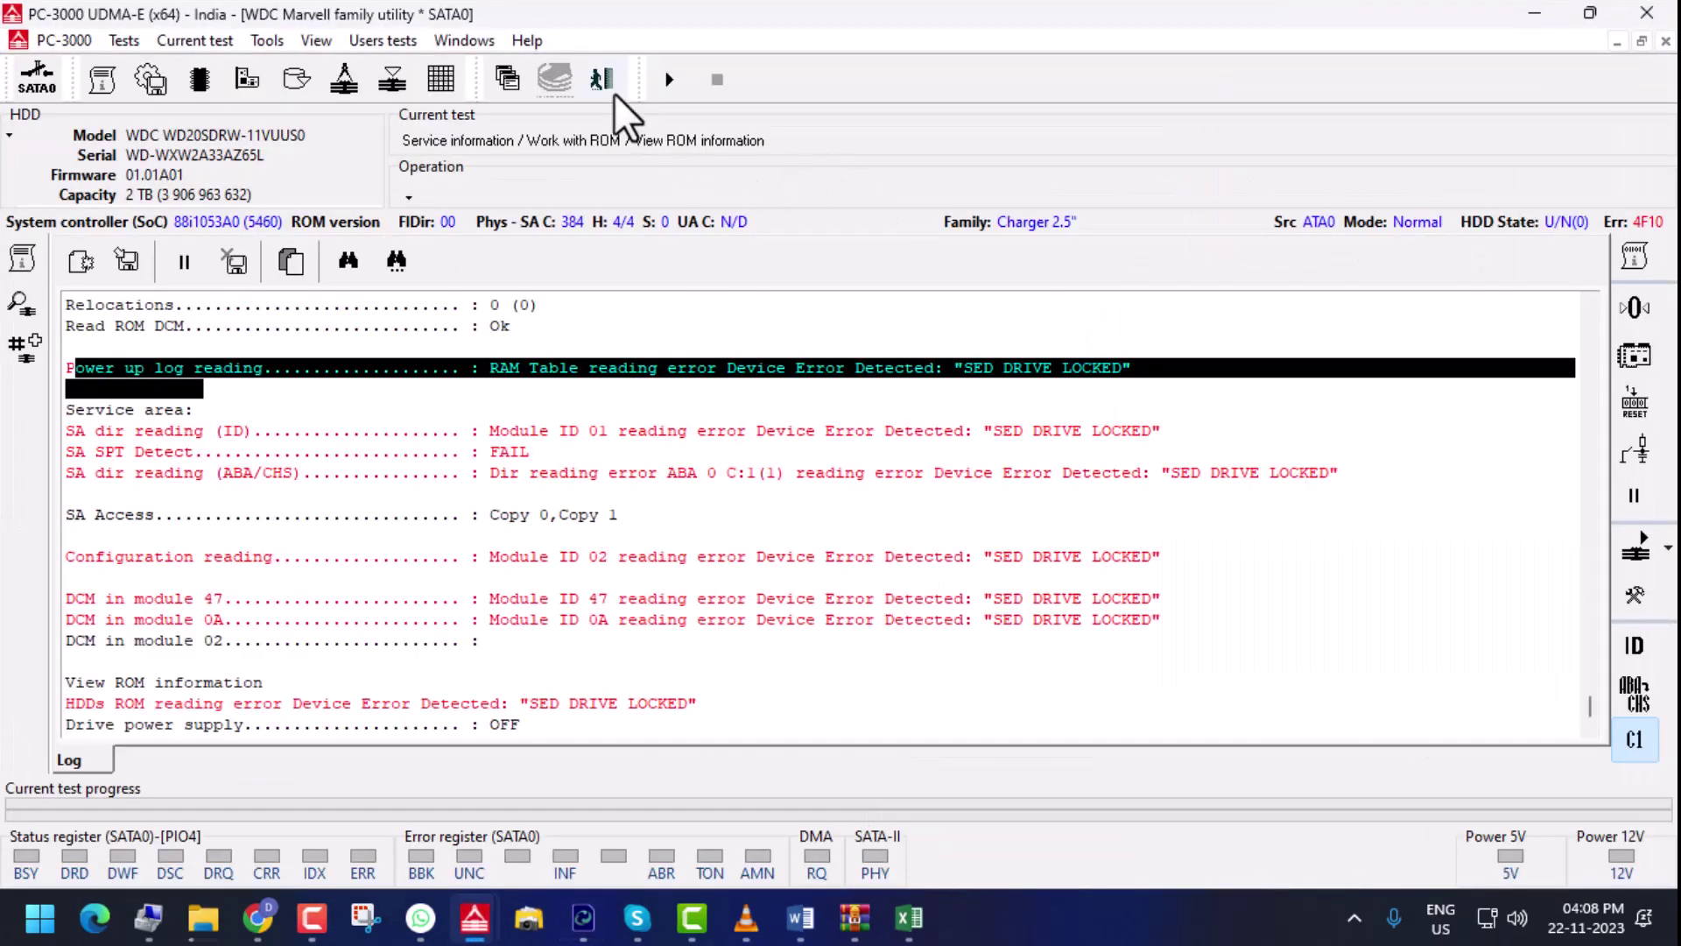
pyautogui.click(613, 92)
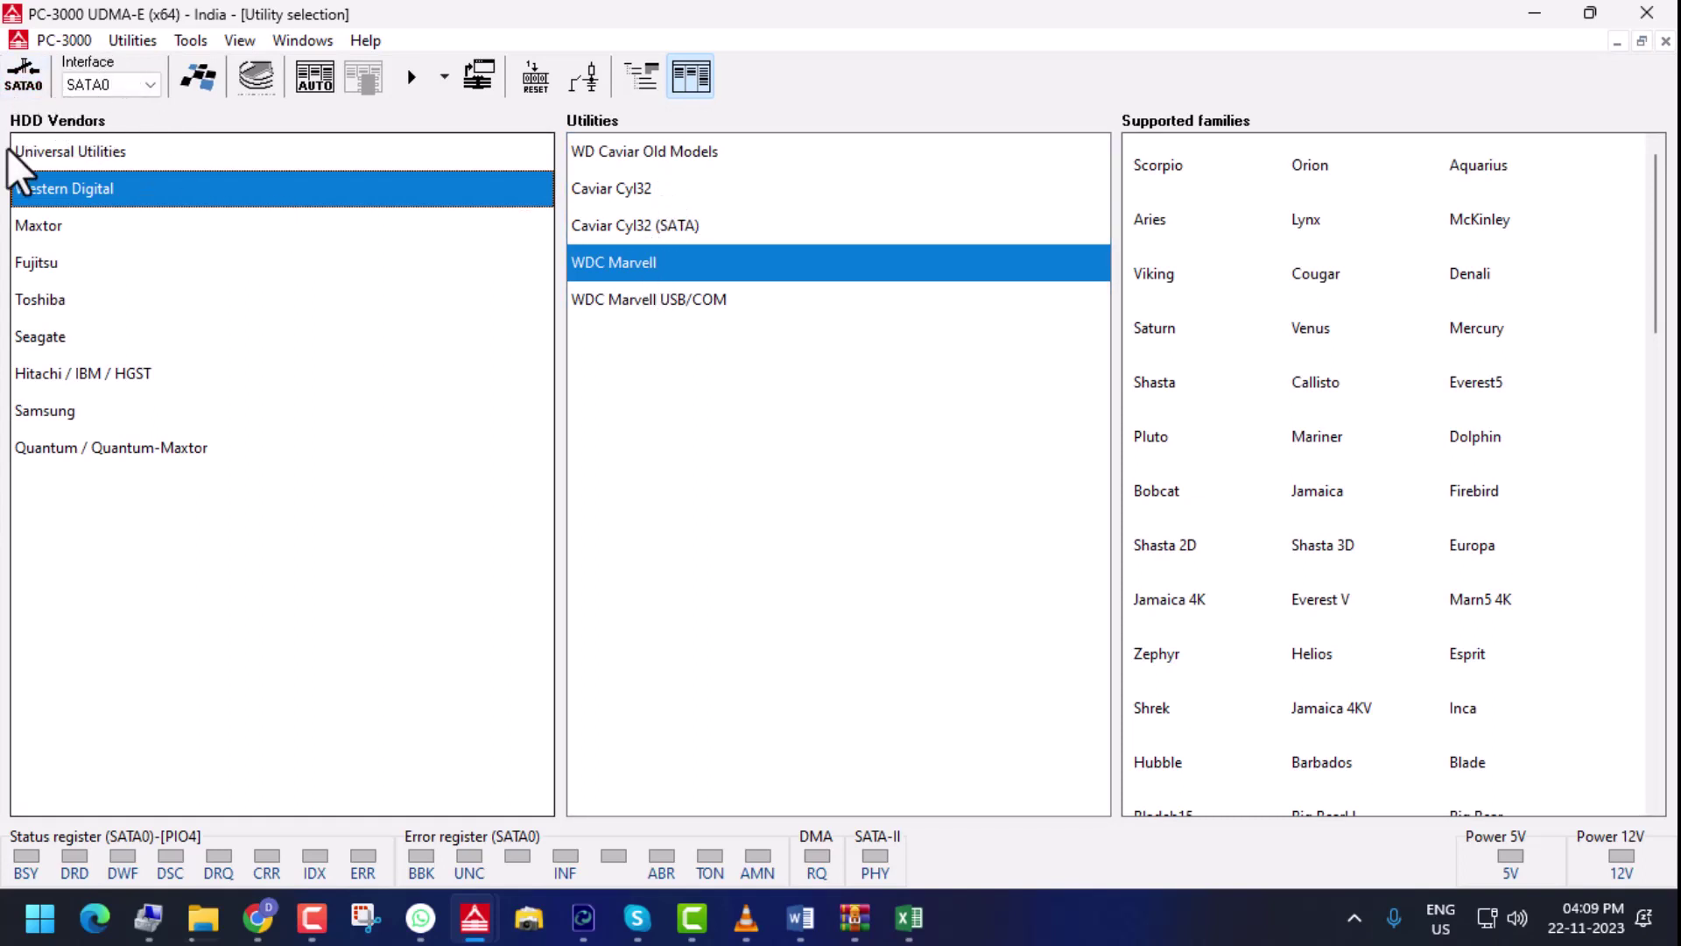
pyautogui.doubleClick(649, 259)
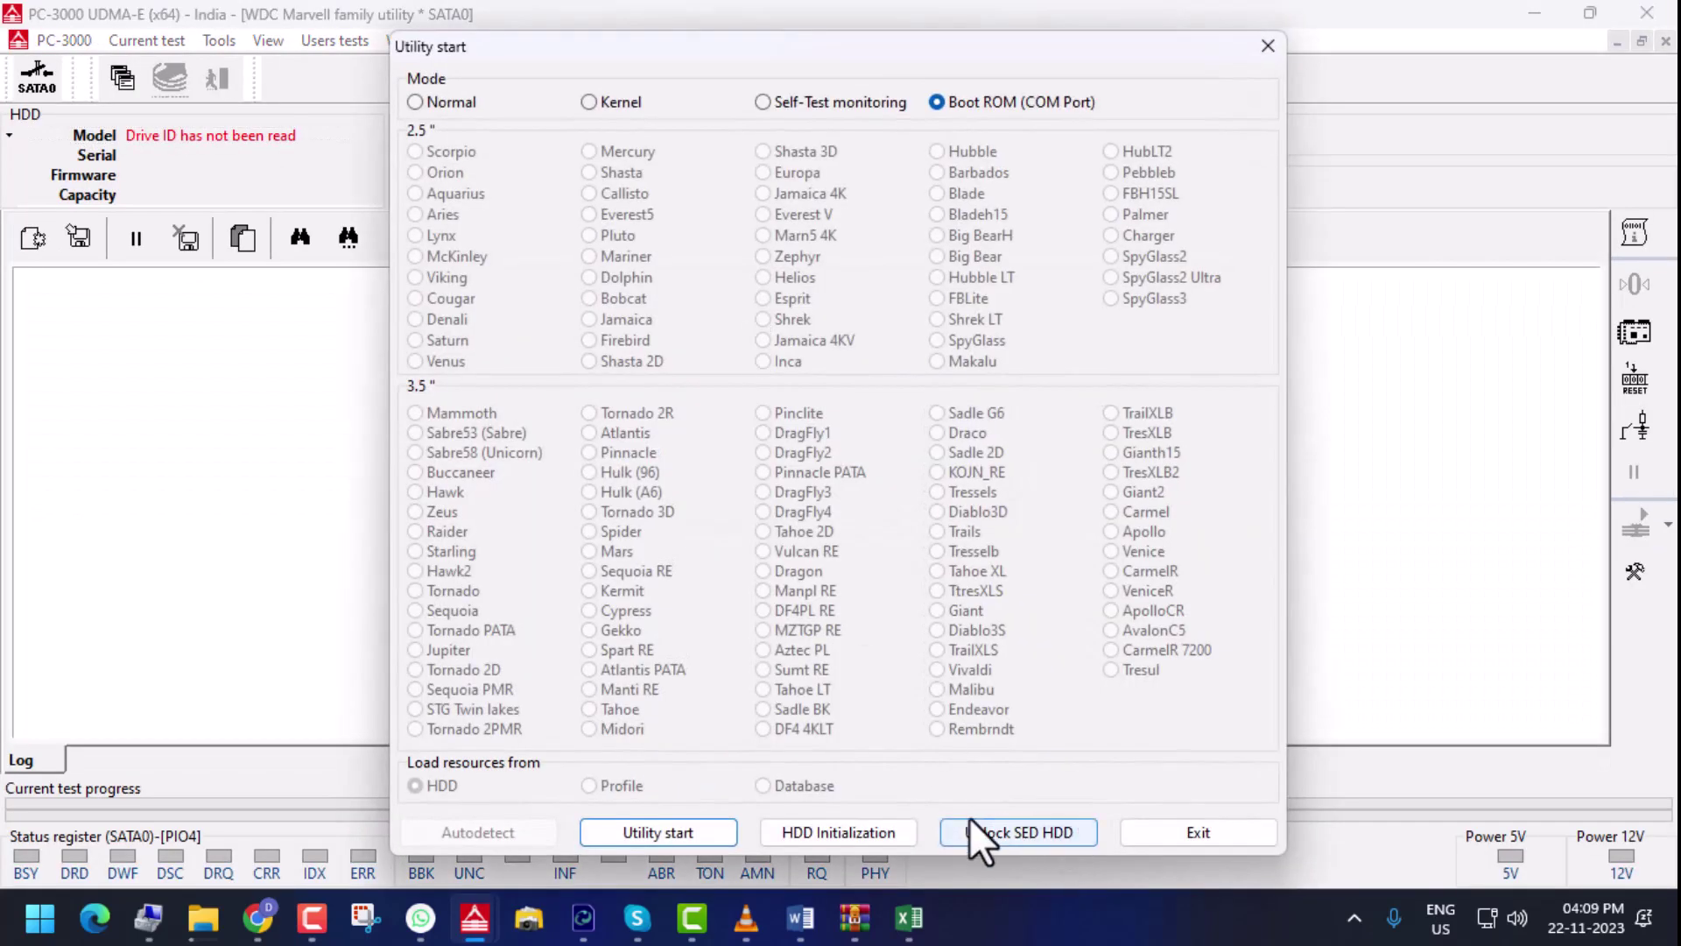
pyautogui.click(1035, 839)
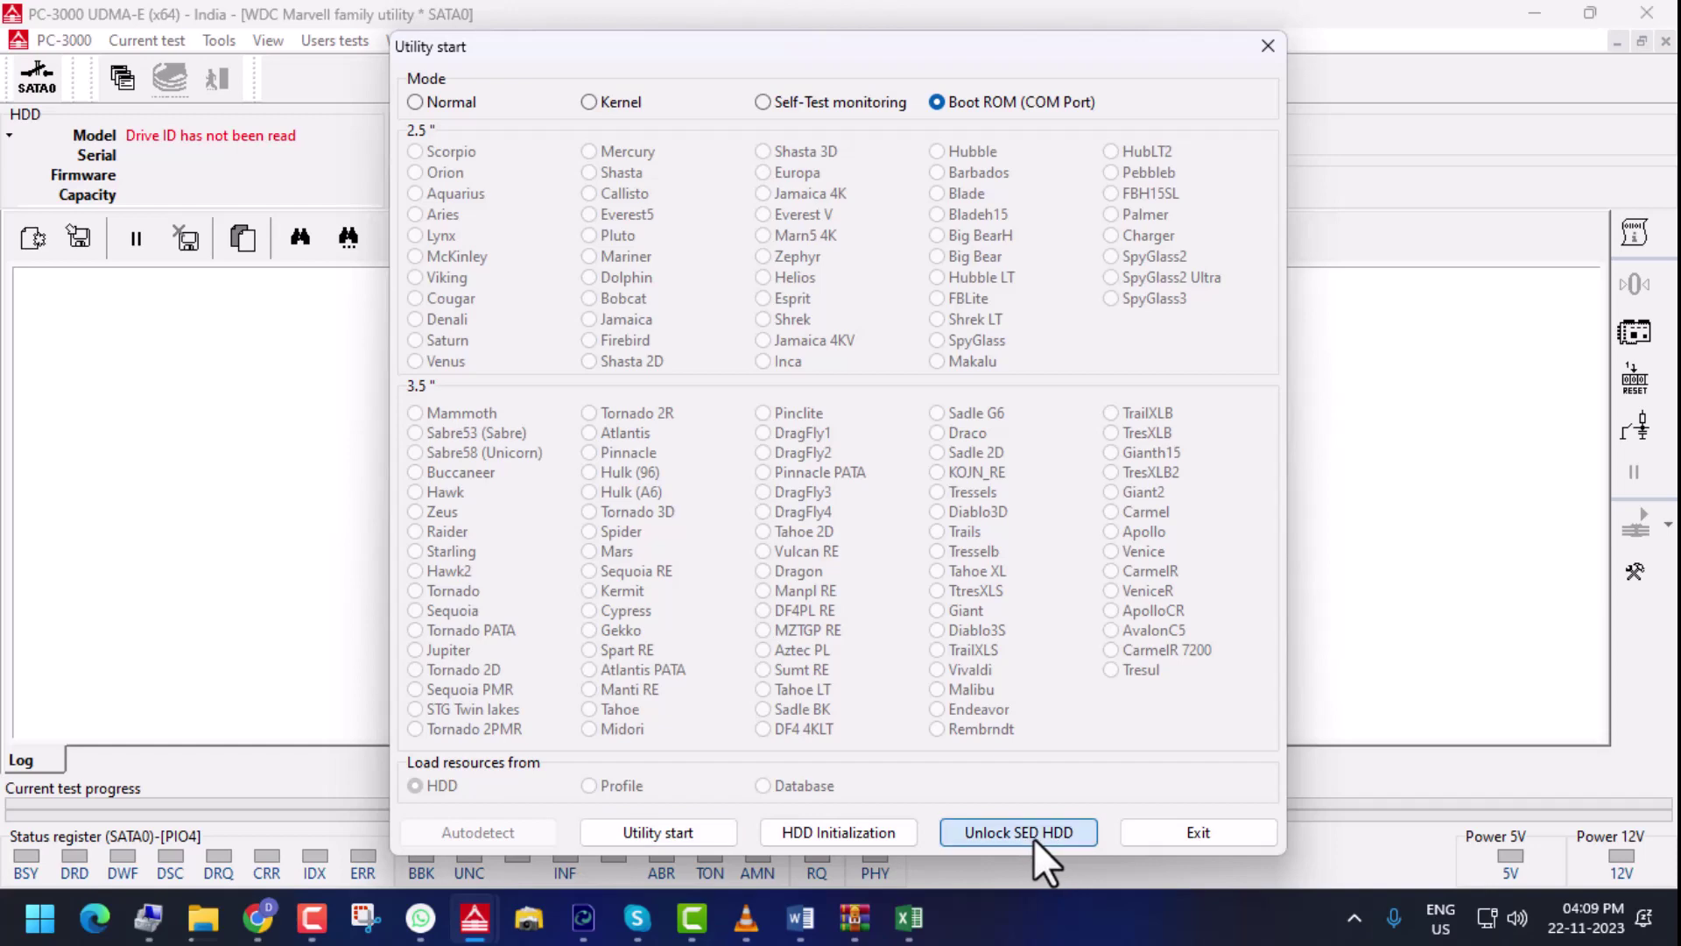
pyautogui.scroll(1, 538, 340)
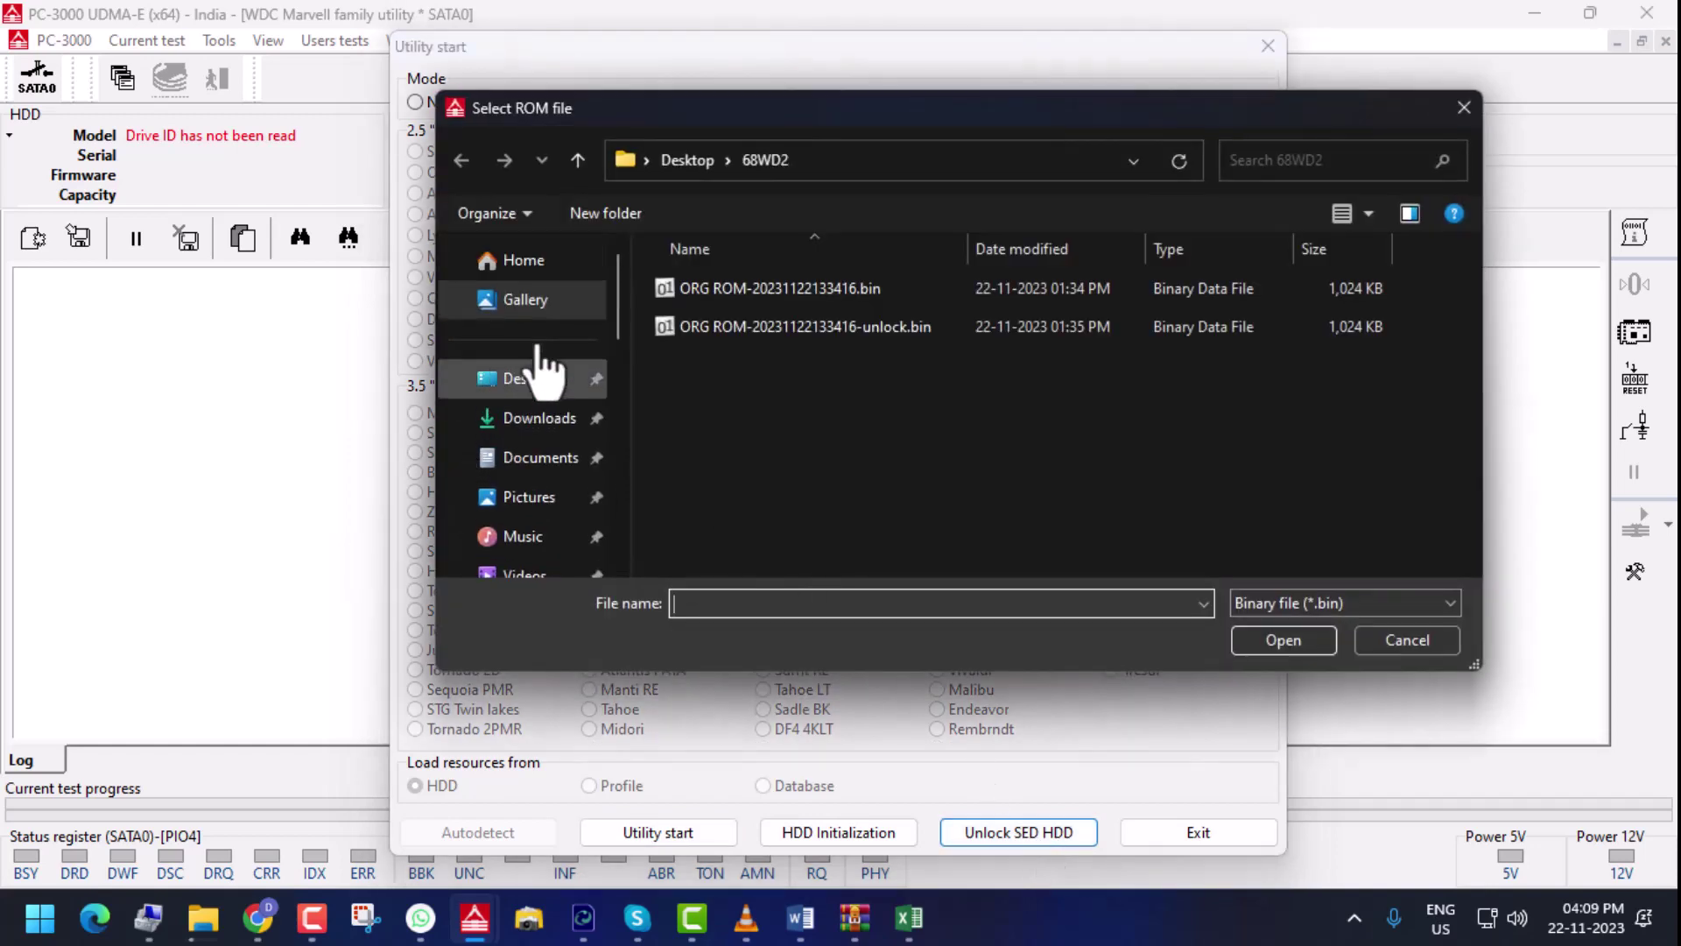
pyautogui.click(524, 375)
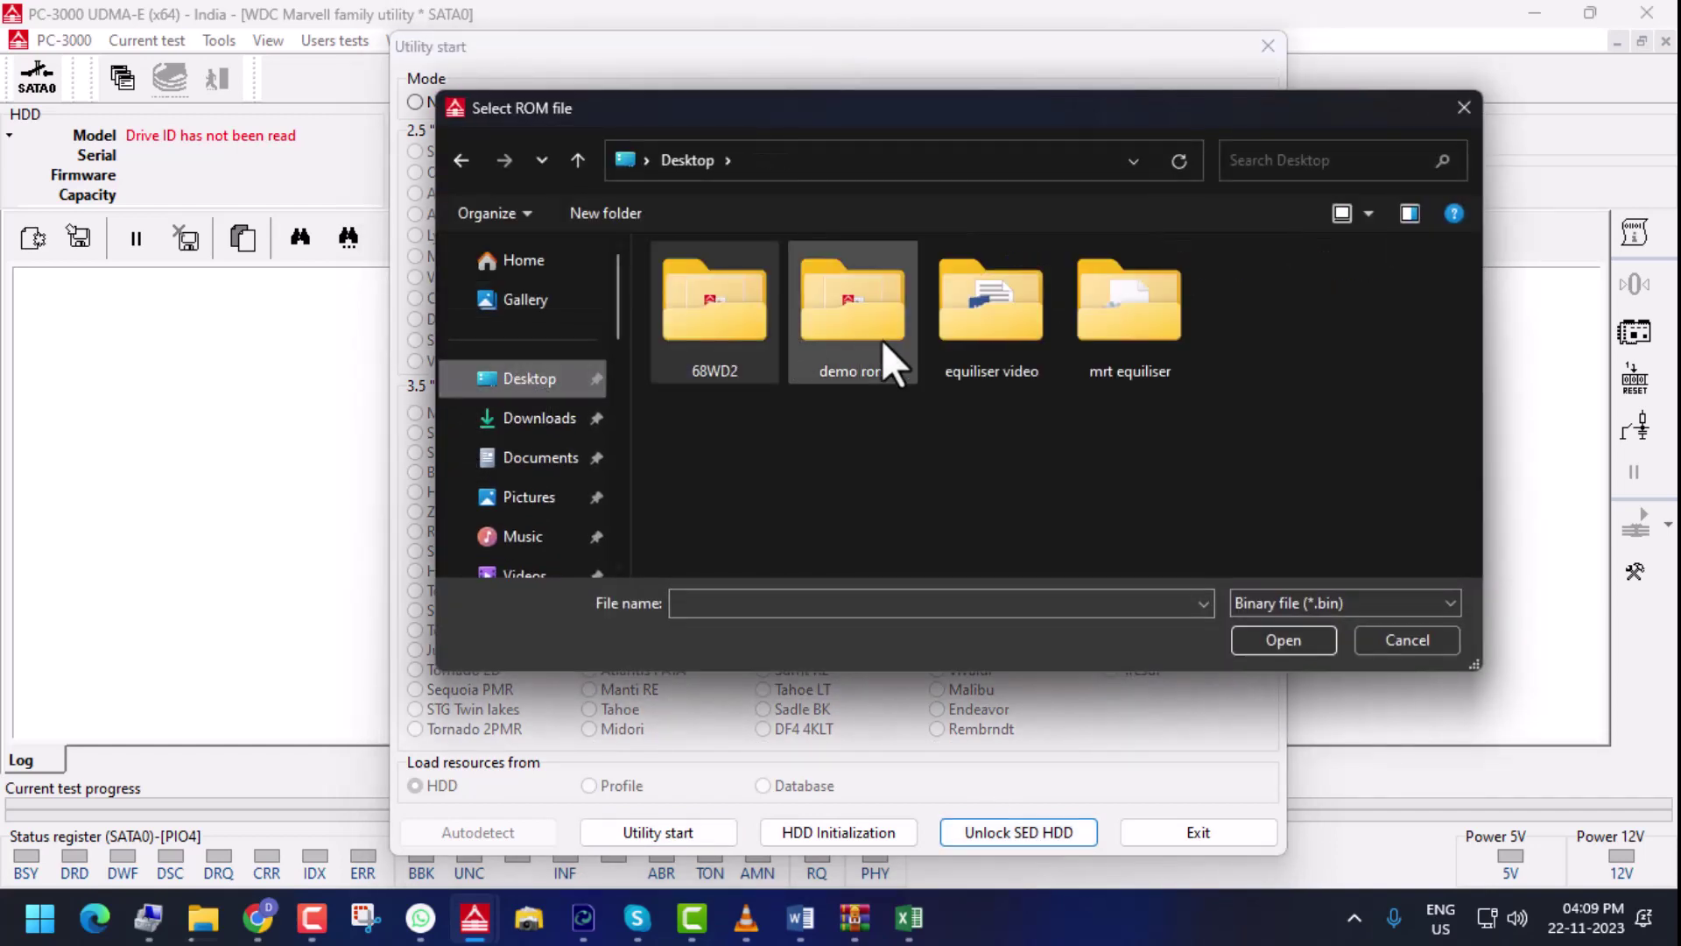
pyautogui.click(992, 302)
pyautogui.doubleClick(991, 297)
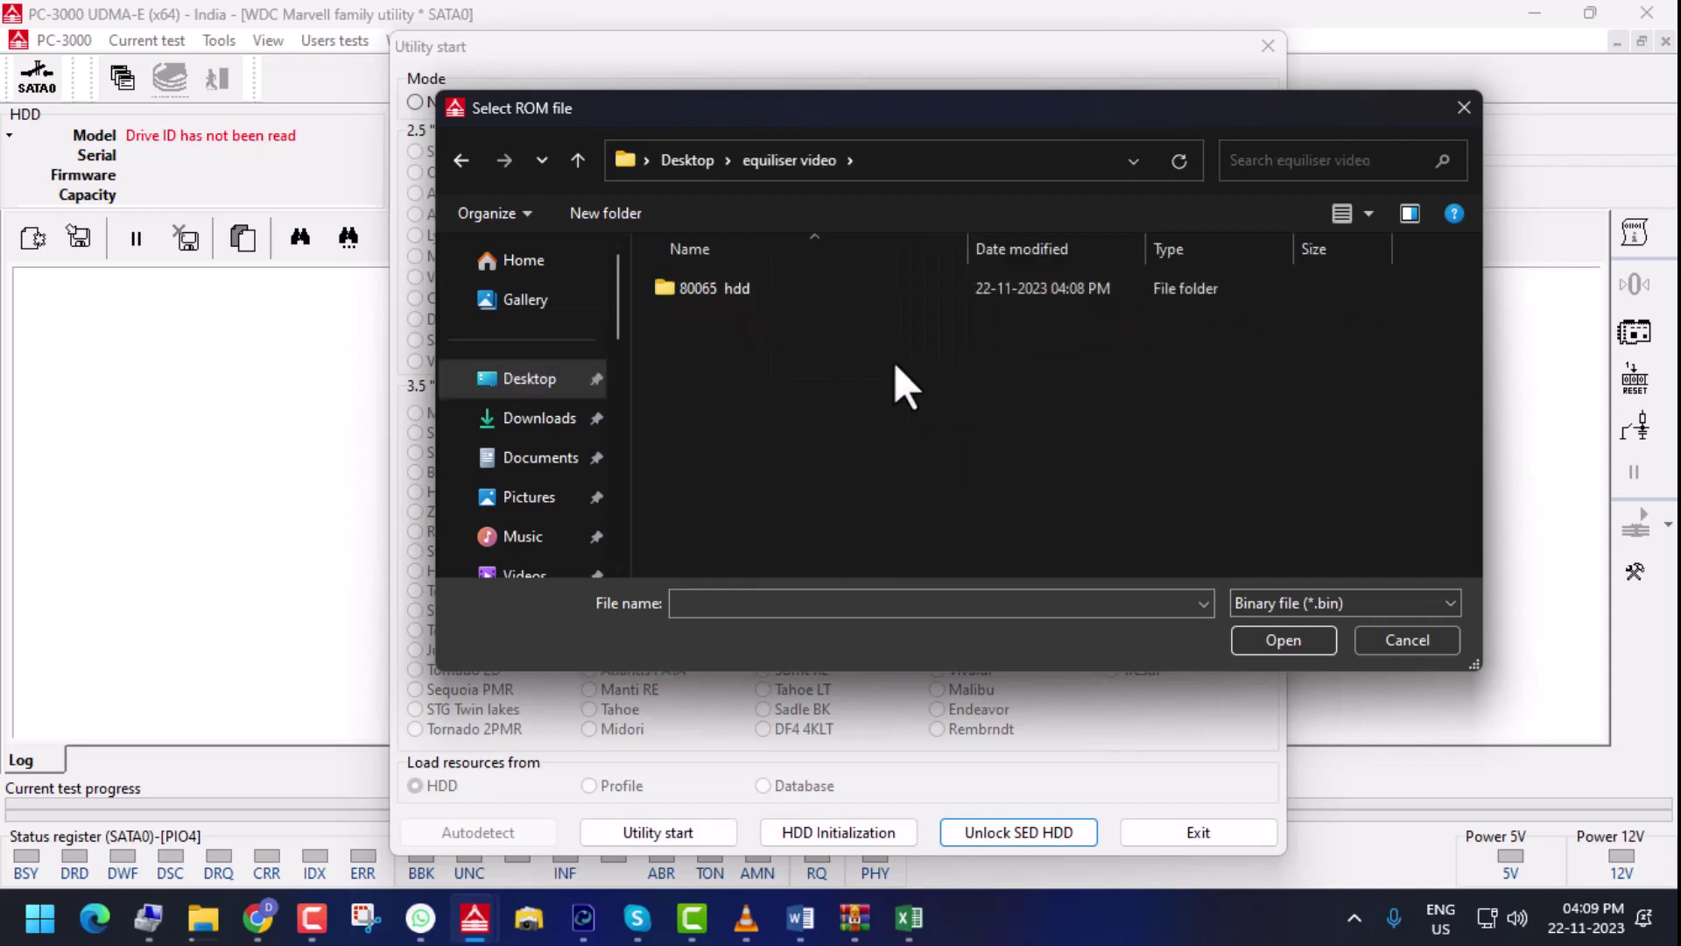
pyautogui.doubleClick(748, 292)
pyautogui.click(749, 292)
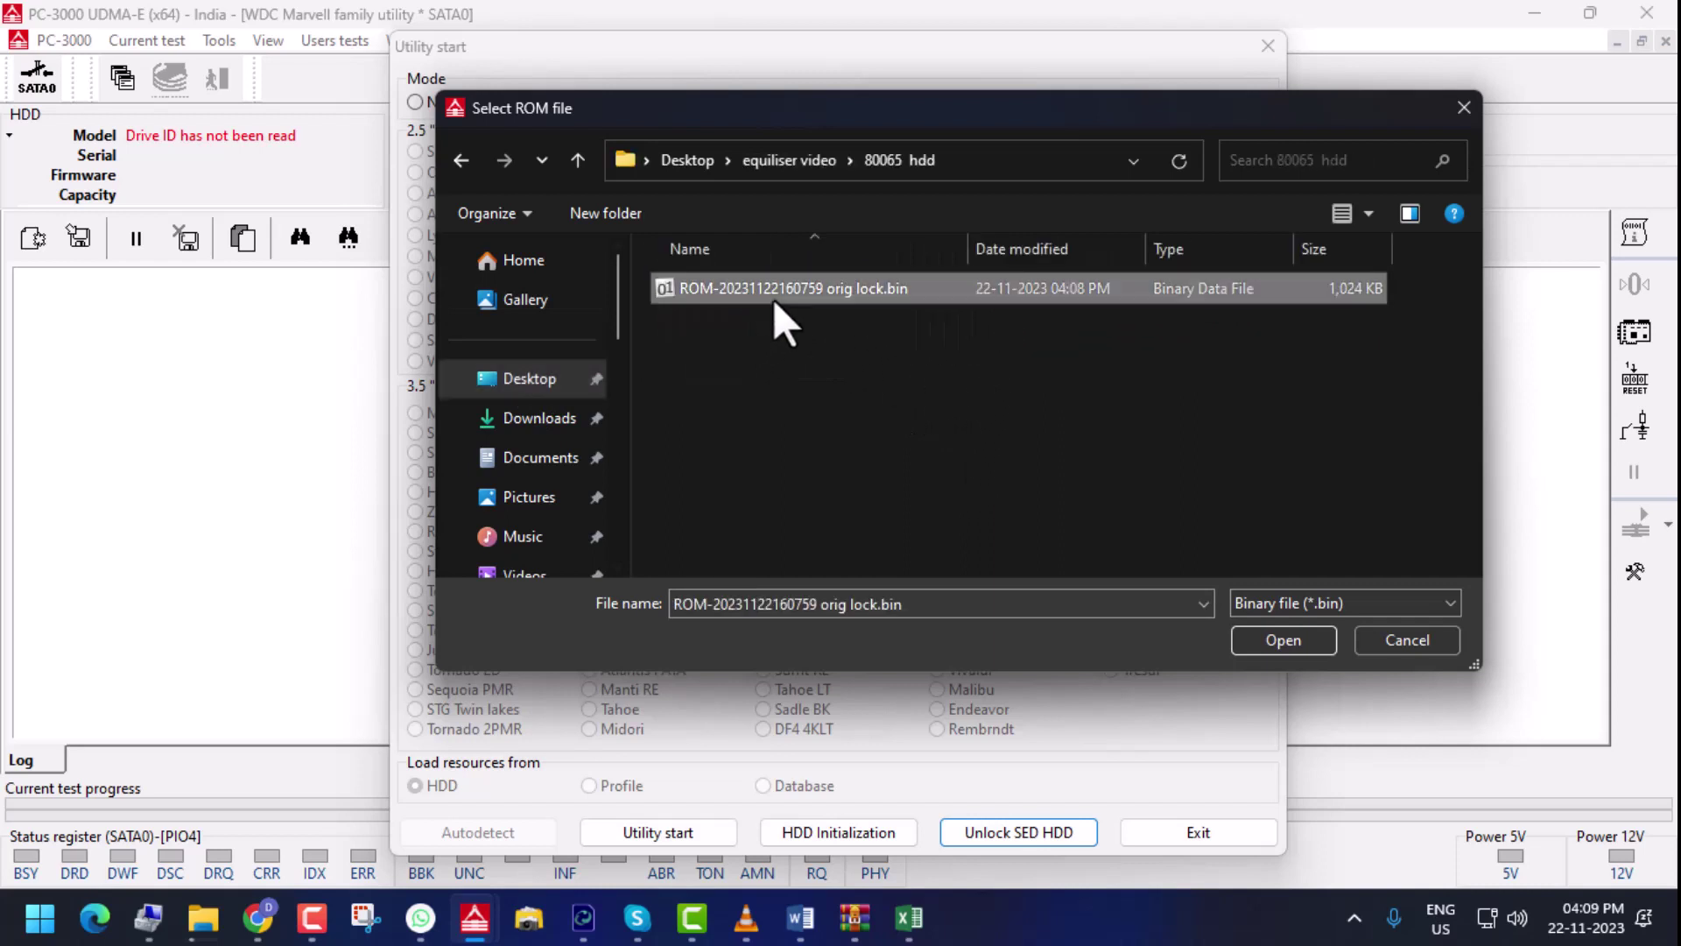
pyautogui.click(1284, 648)
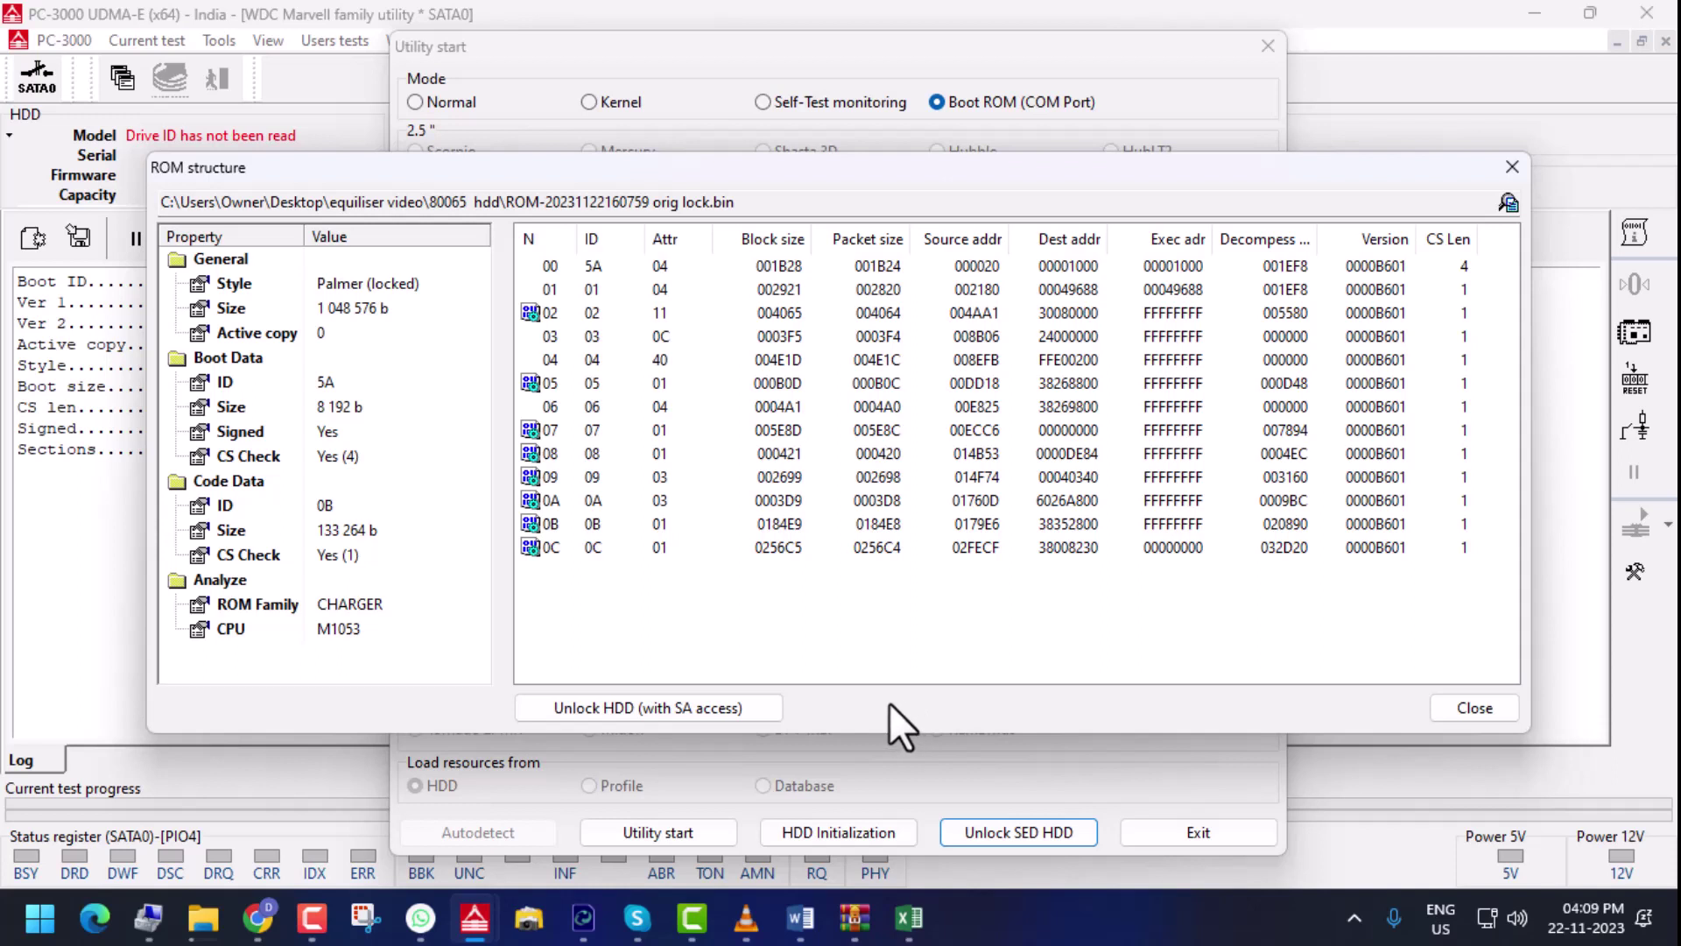
pyautogui.click(704, 711)
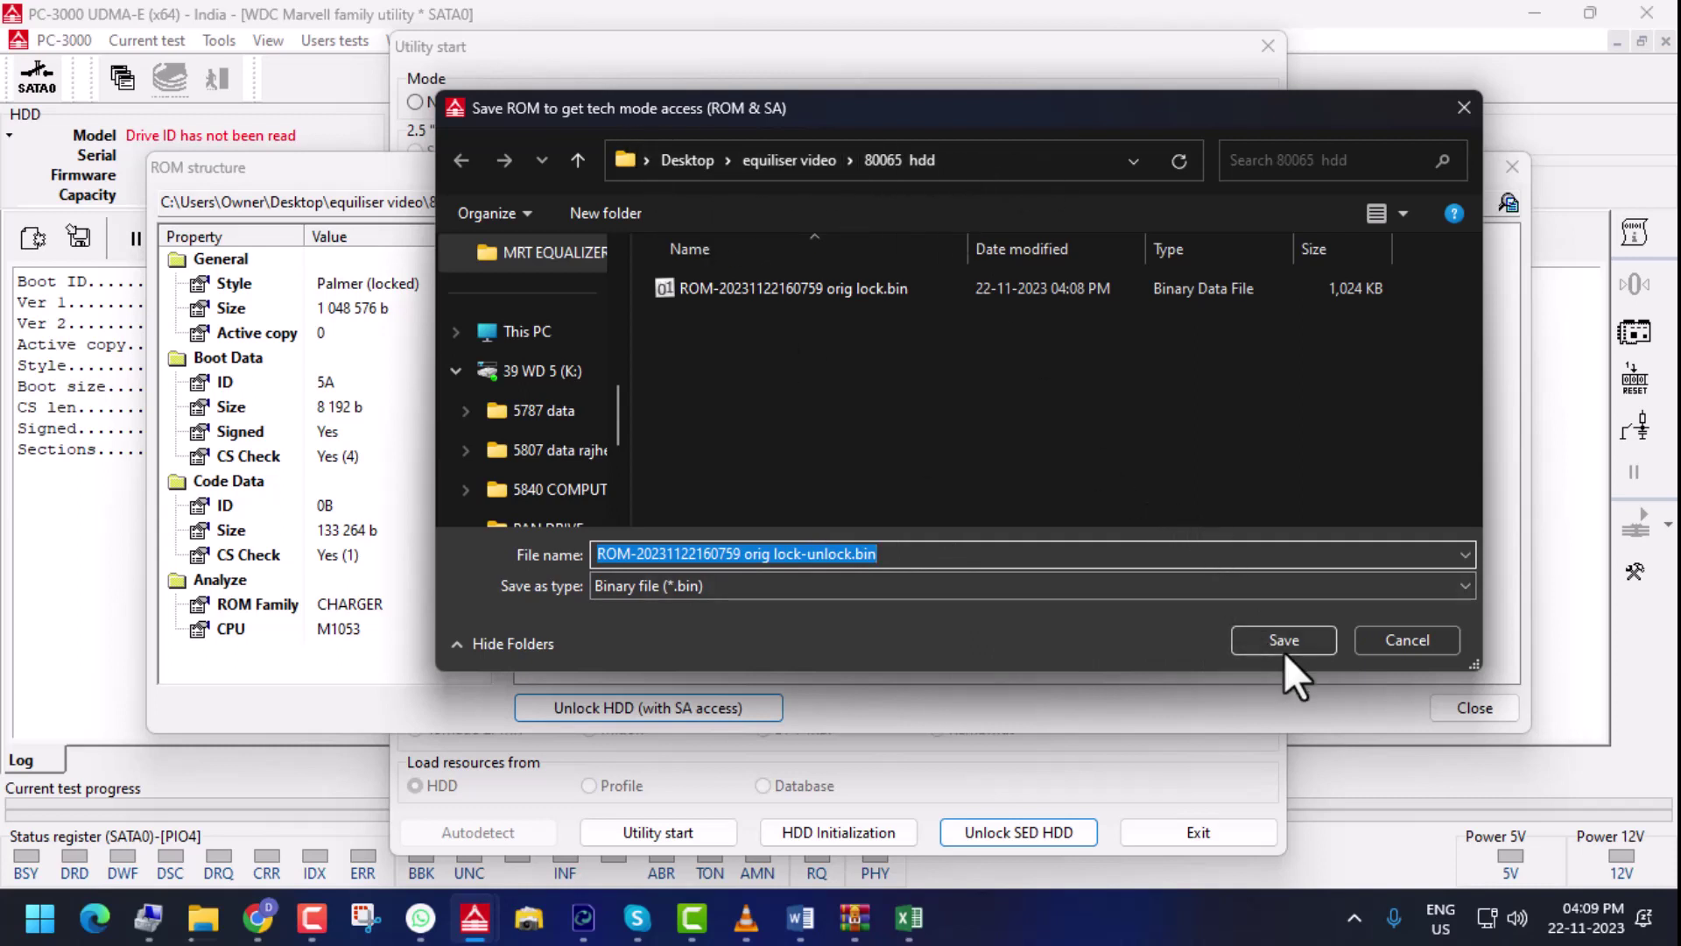
pyautogui.click(857, 554)
pyautogui.moveTo(857, 554); pyautogui.dragTo(806, 555)
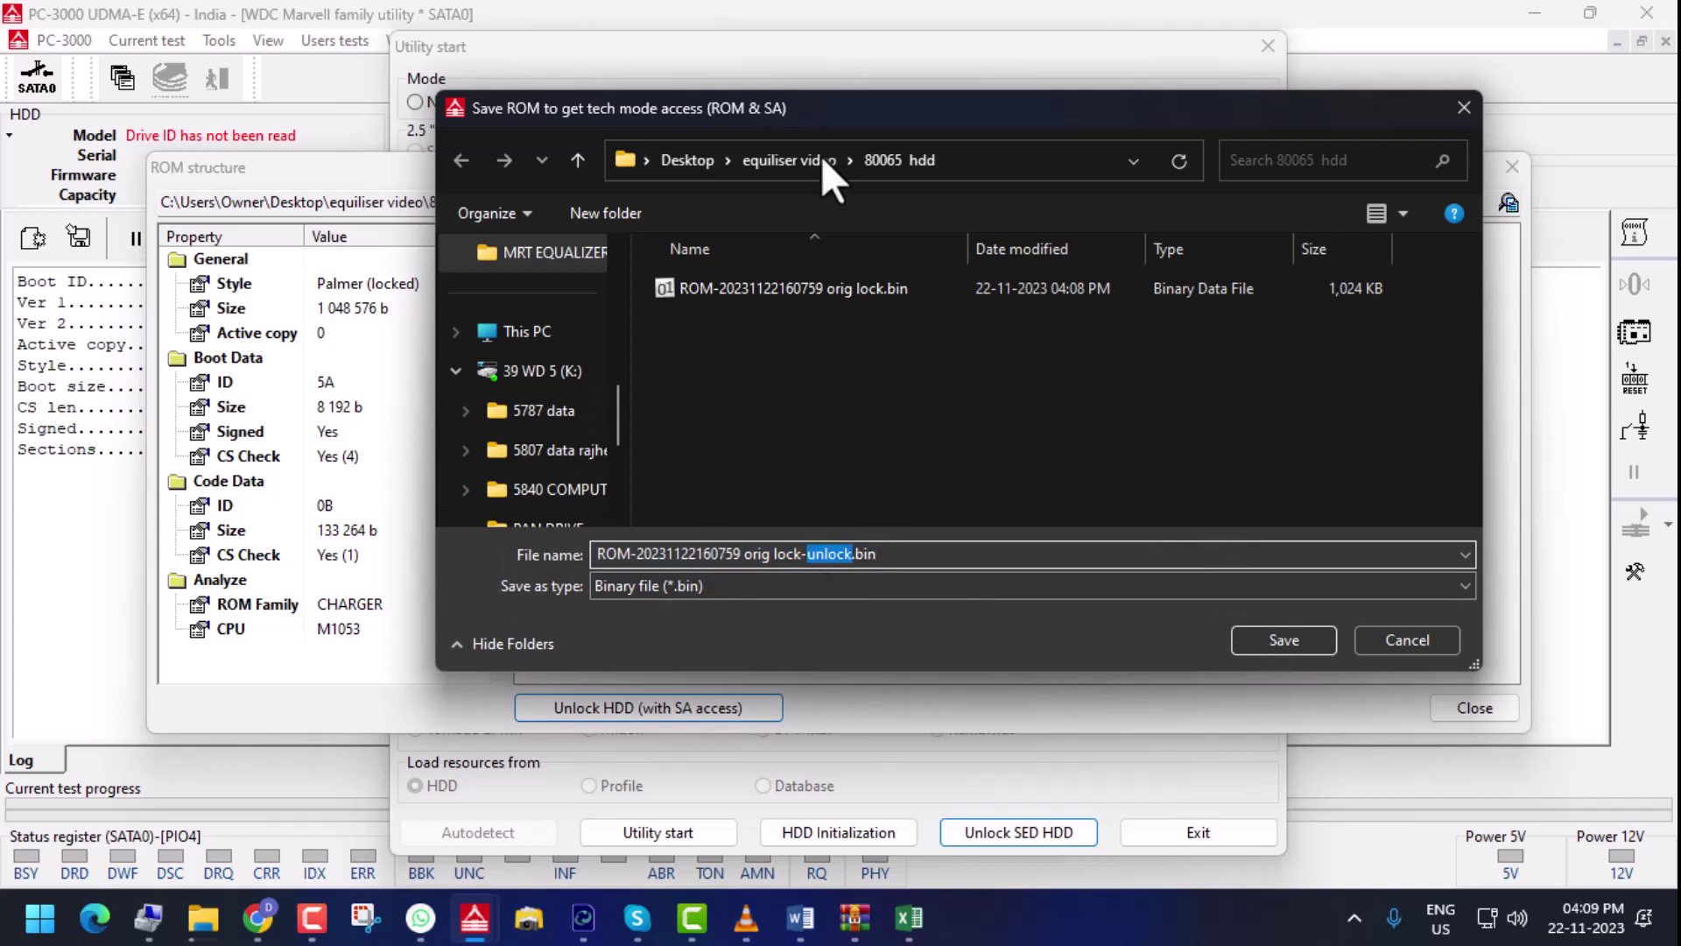
pyautogui.moveTo(806, 554); pyautogui.dragTo(745, 557)
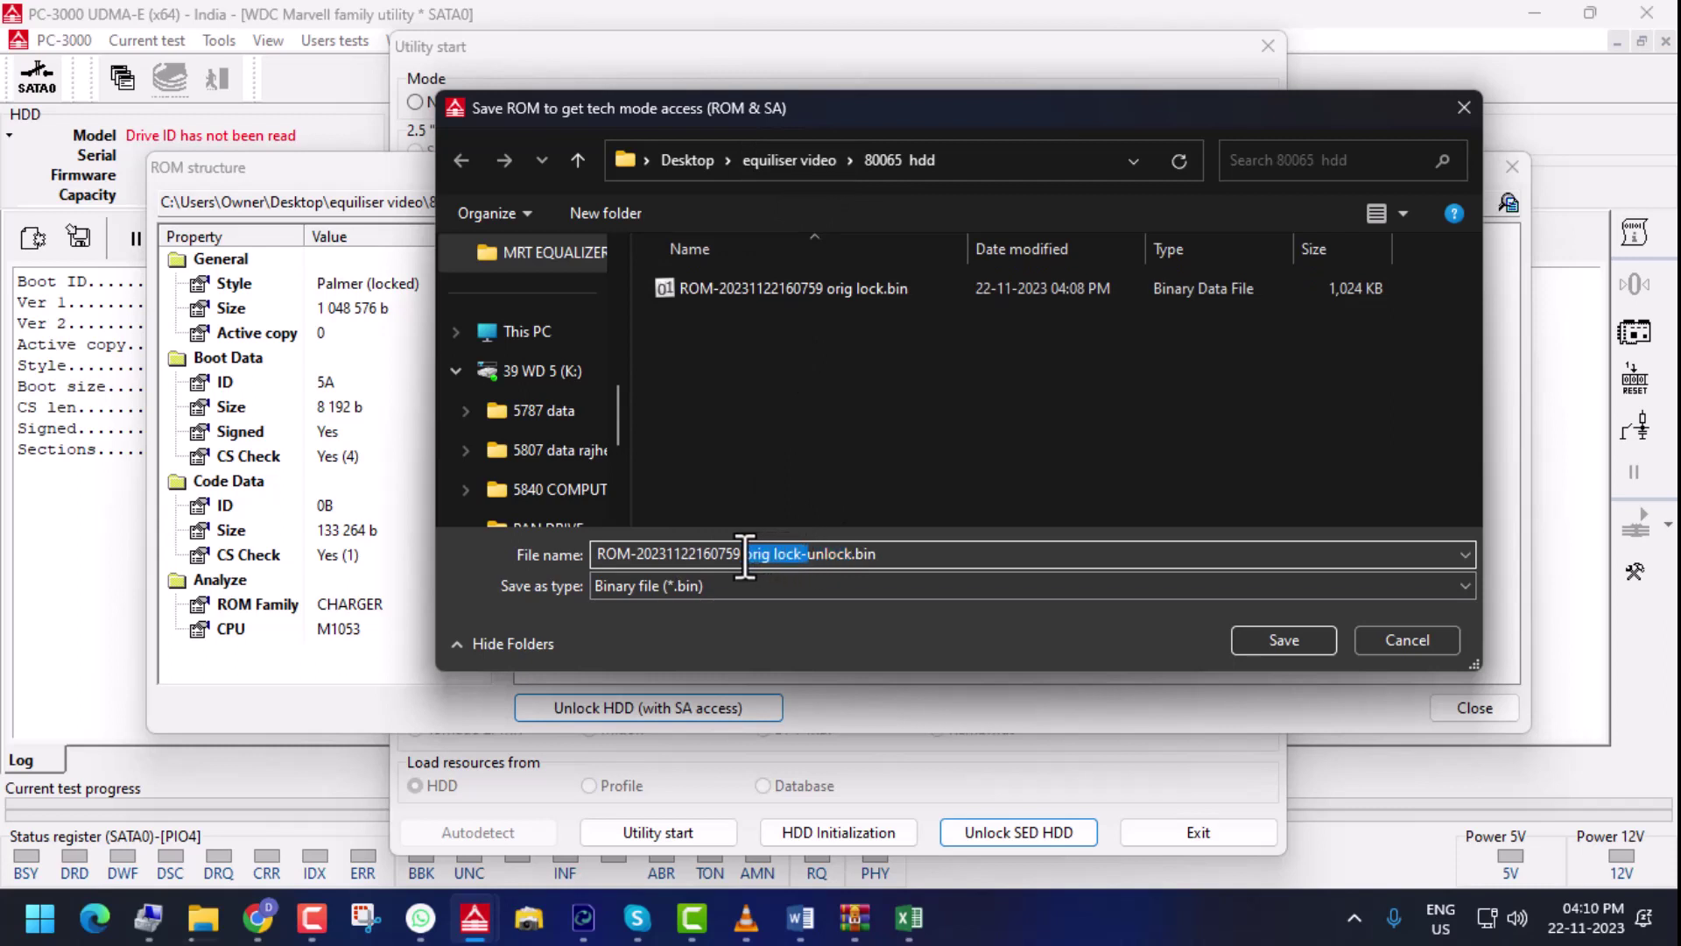
pyautogui.press('BackSpace')
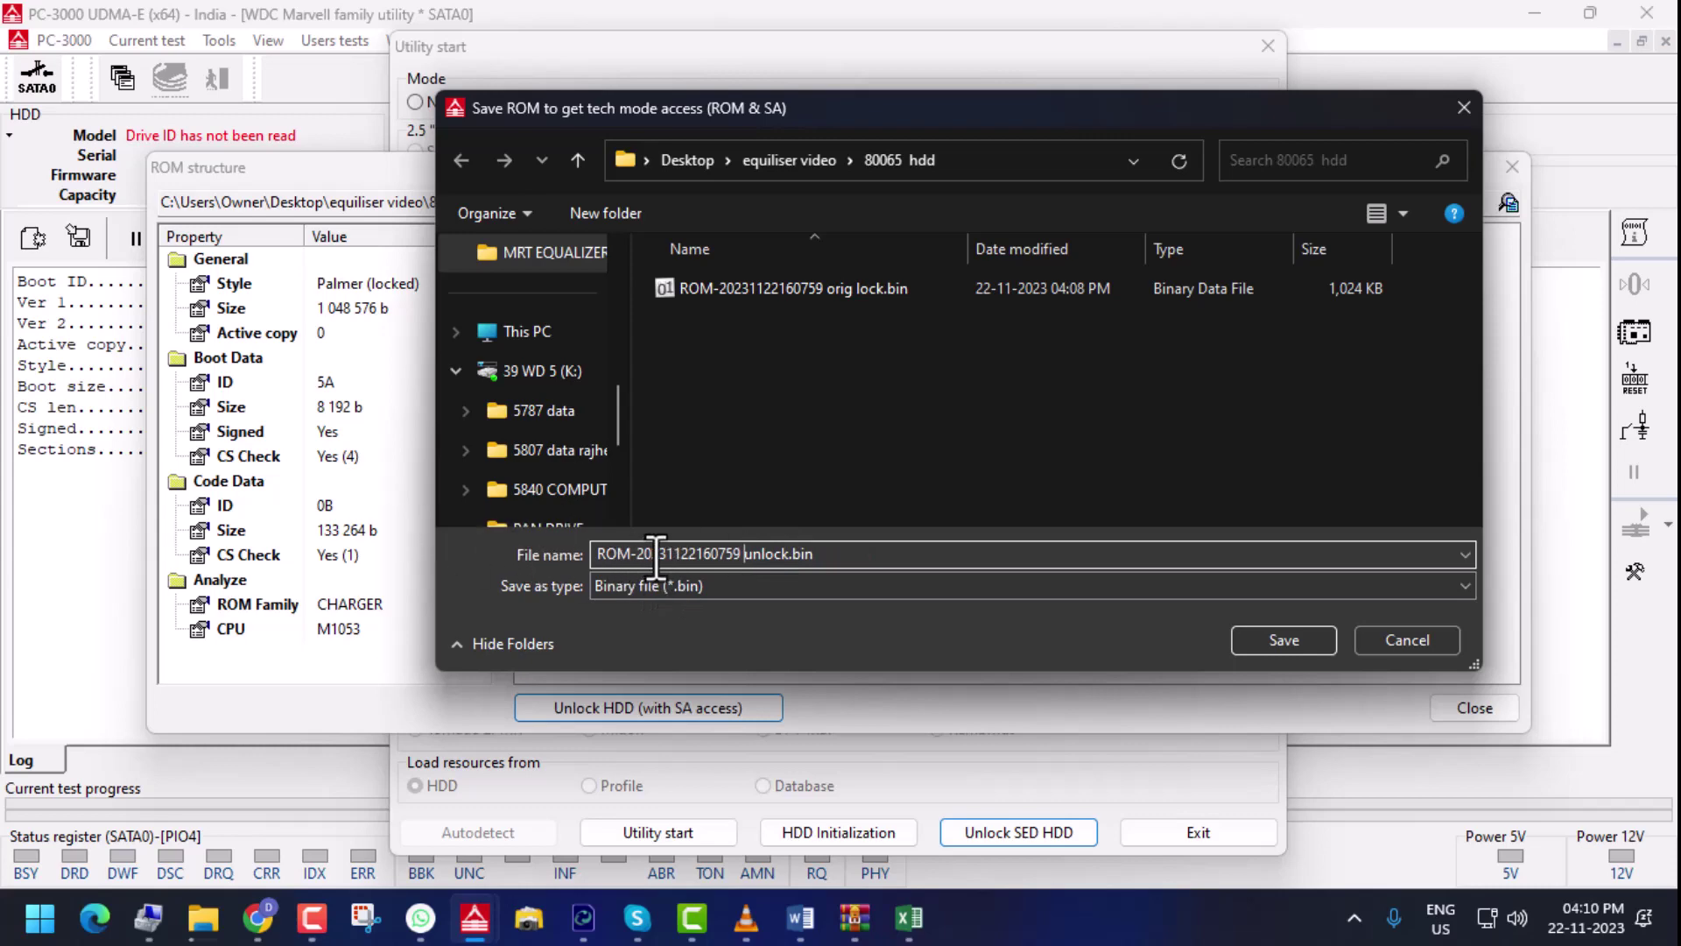
pyautogui.click(1283, 640)
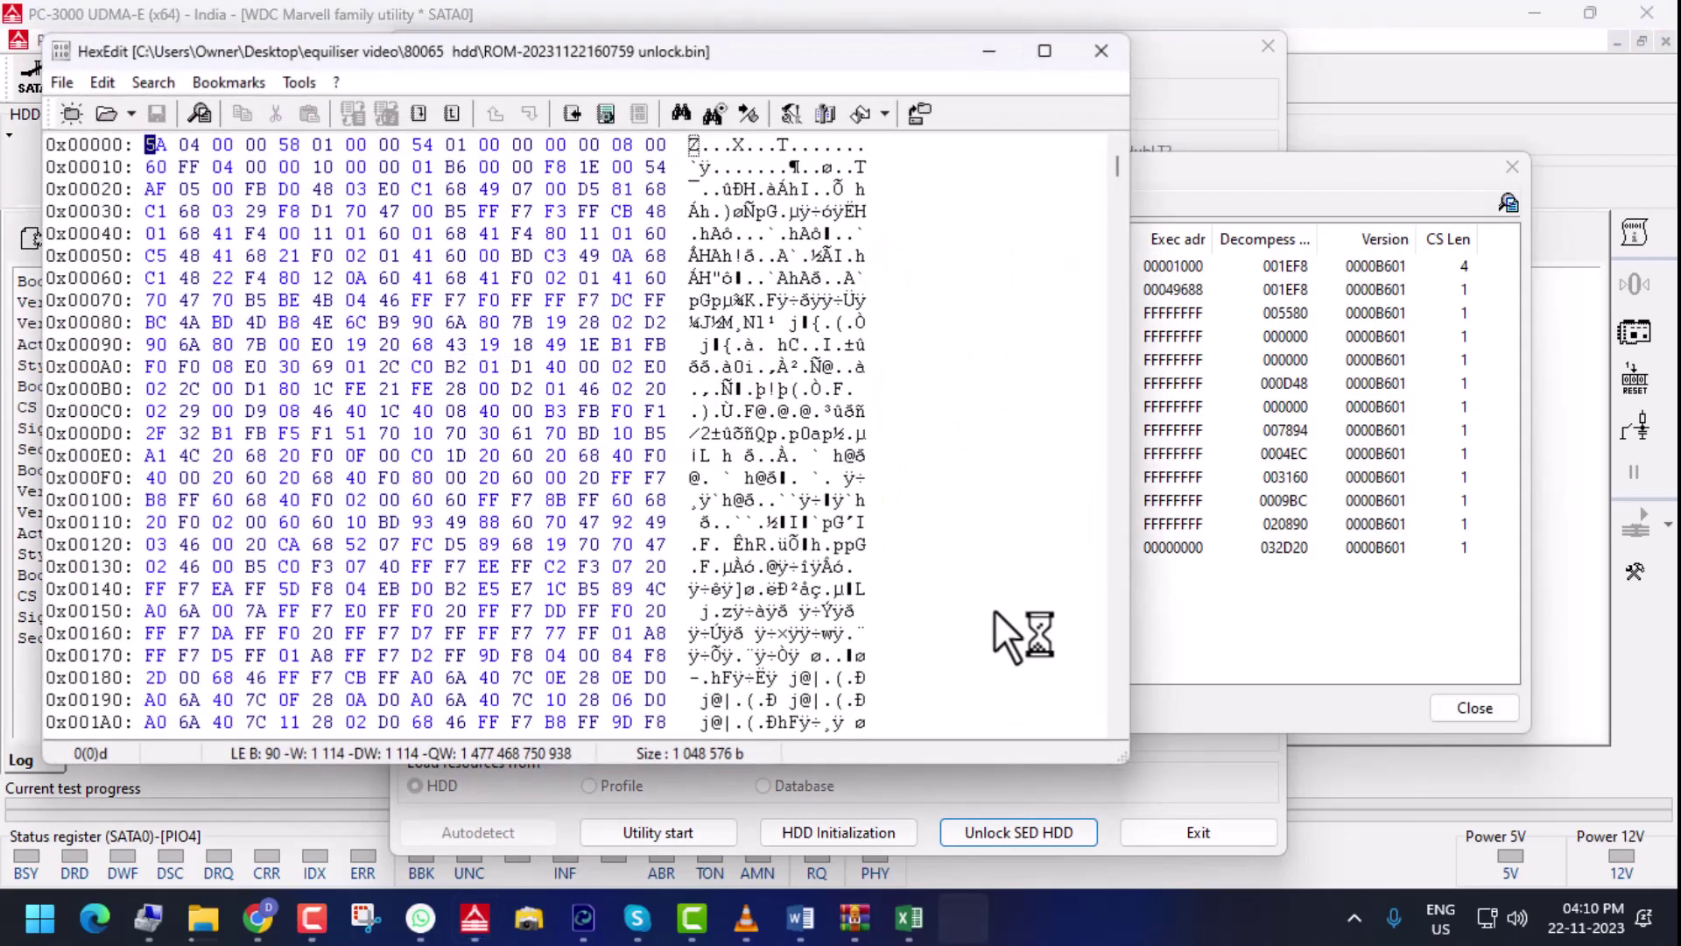
# Examine the hex contents of the unlocked ROM, then return to the start and highlight its first block of bytes
pyautogui.press('Down')
pyautogui.press('Down')
pyautogui.press('Down')
pyautogui.press('Down')
pyautogui.press('Down')
pyautogui.press('Down')
pyautogui.press('Down')
pyautogui.press('Down')
pyautogui.press('Down')
pyautogui.press('Down')
pyautogui.press('Down')
pyautogui.press('Down')
pyautogui.press('Down')
pyautogui.press('Down')
pyautogui.press('Down')
pyautogui.press('Down')
pyautogui.press('Down')
pyautogui.press('Down')
pyautogui.press('Down')
pyautogui.press('Down')
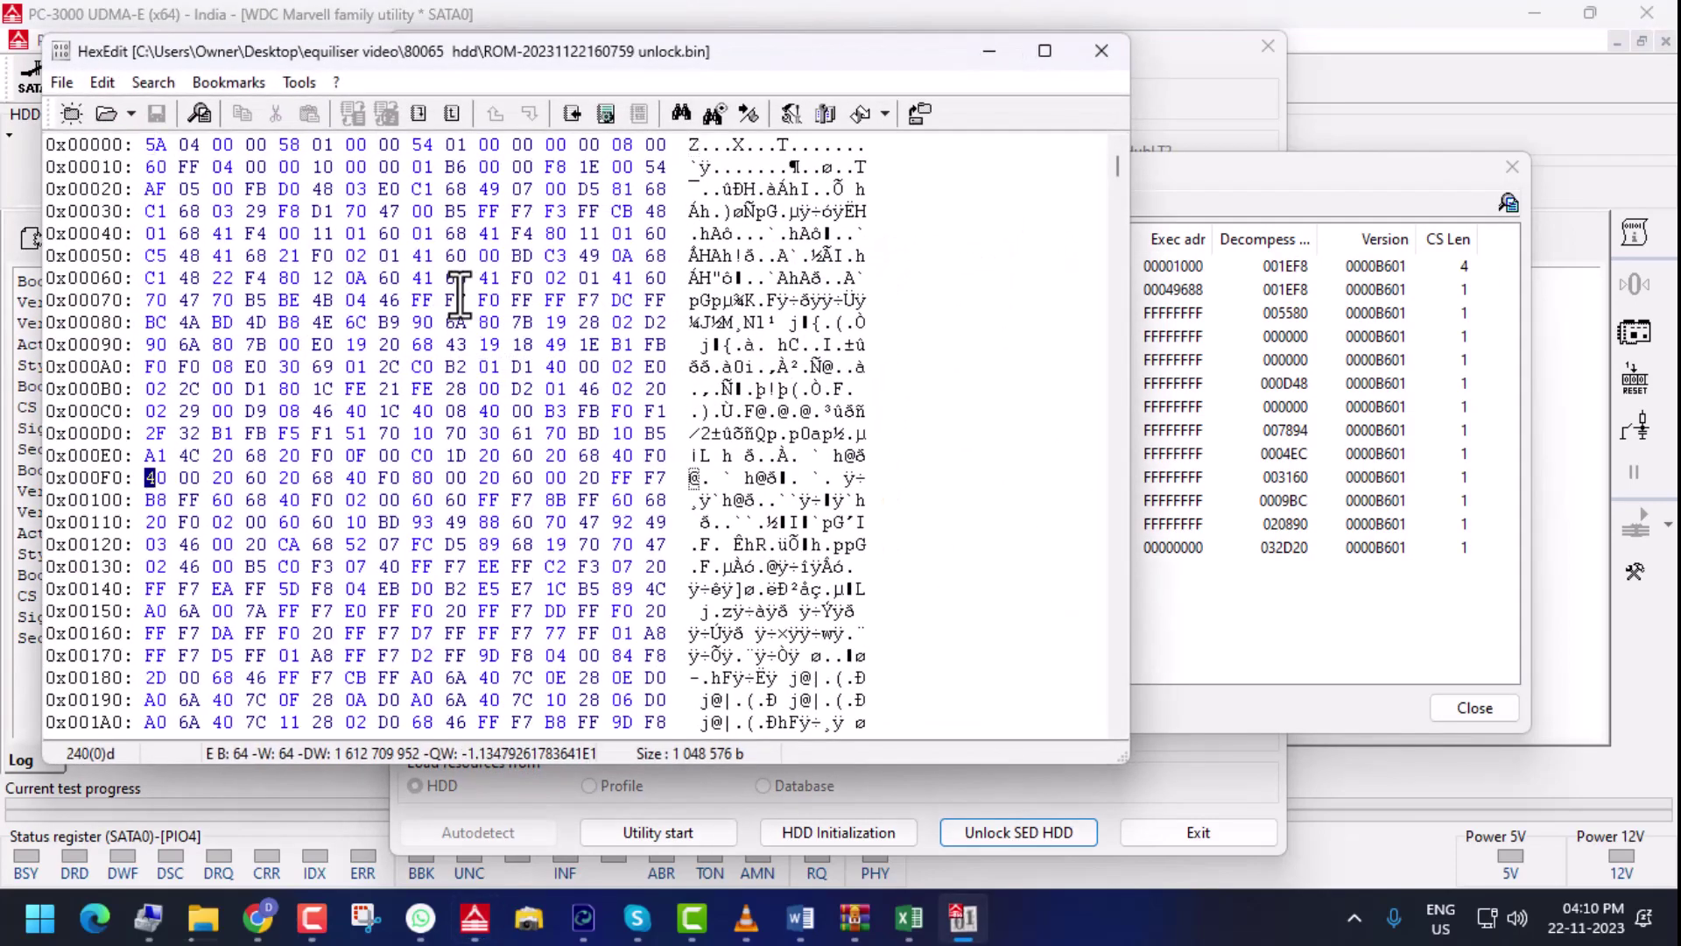
pyautogui.moveTo(1114, 171); pyautogui.dragTo(1074, 142)
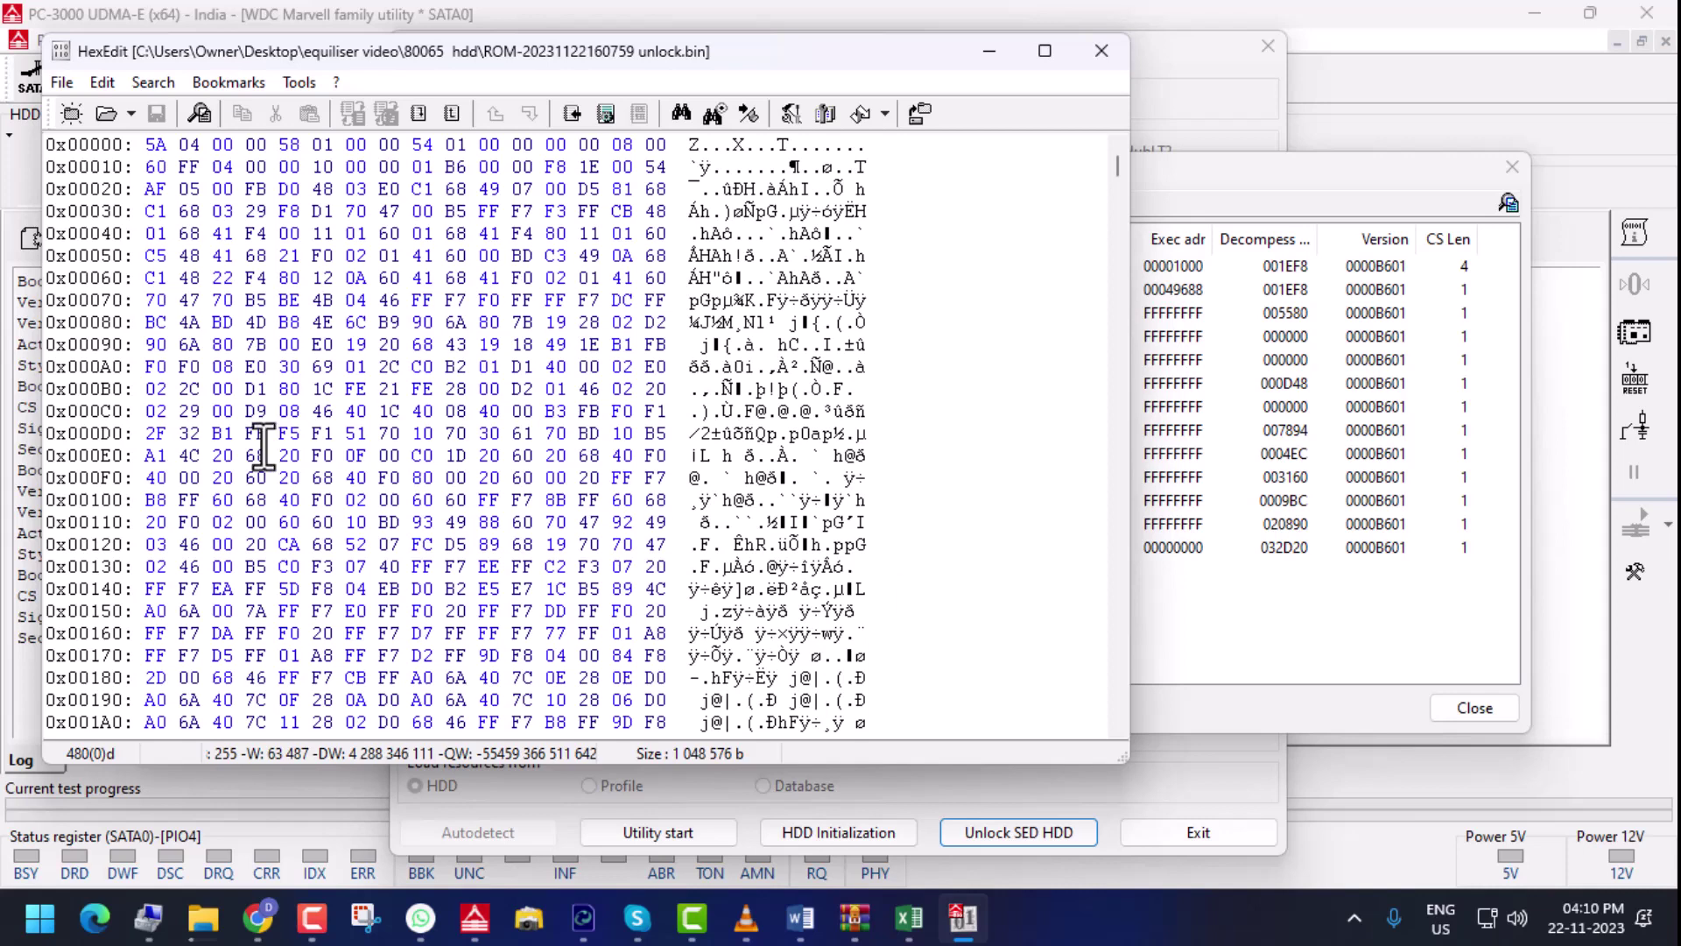
pyautogui.moveTo(823, 700); pyautogui.dragTo(131, 112)
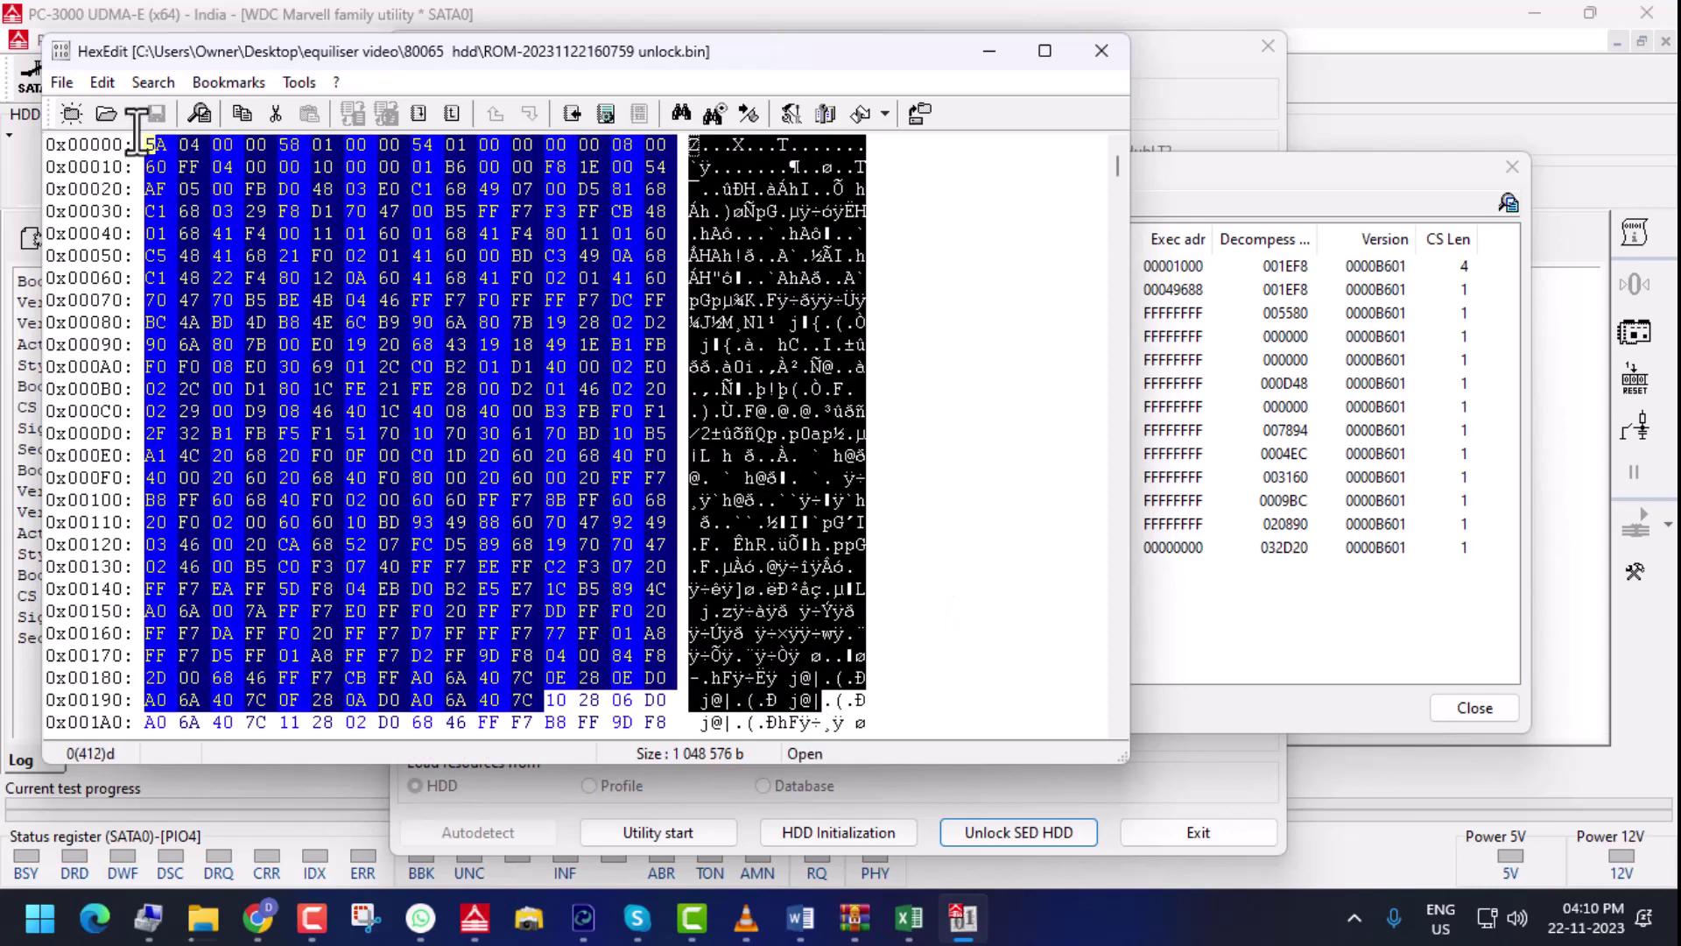
# Close the hex editor, the ROM structure window and the Utility start dialog
pyautogui.click(1102, 50)
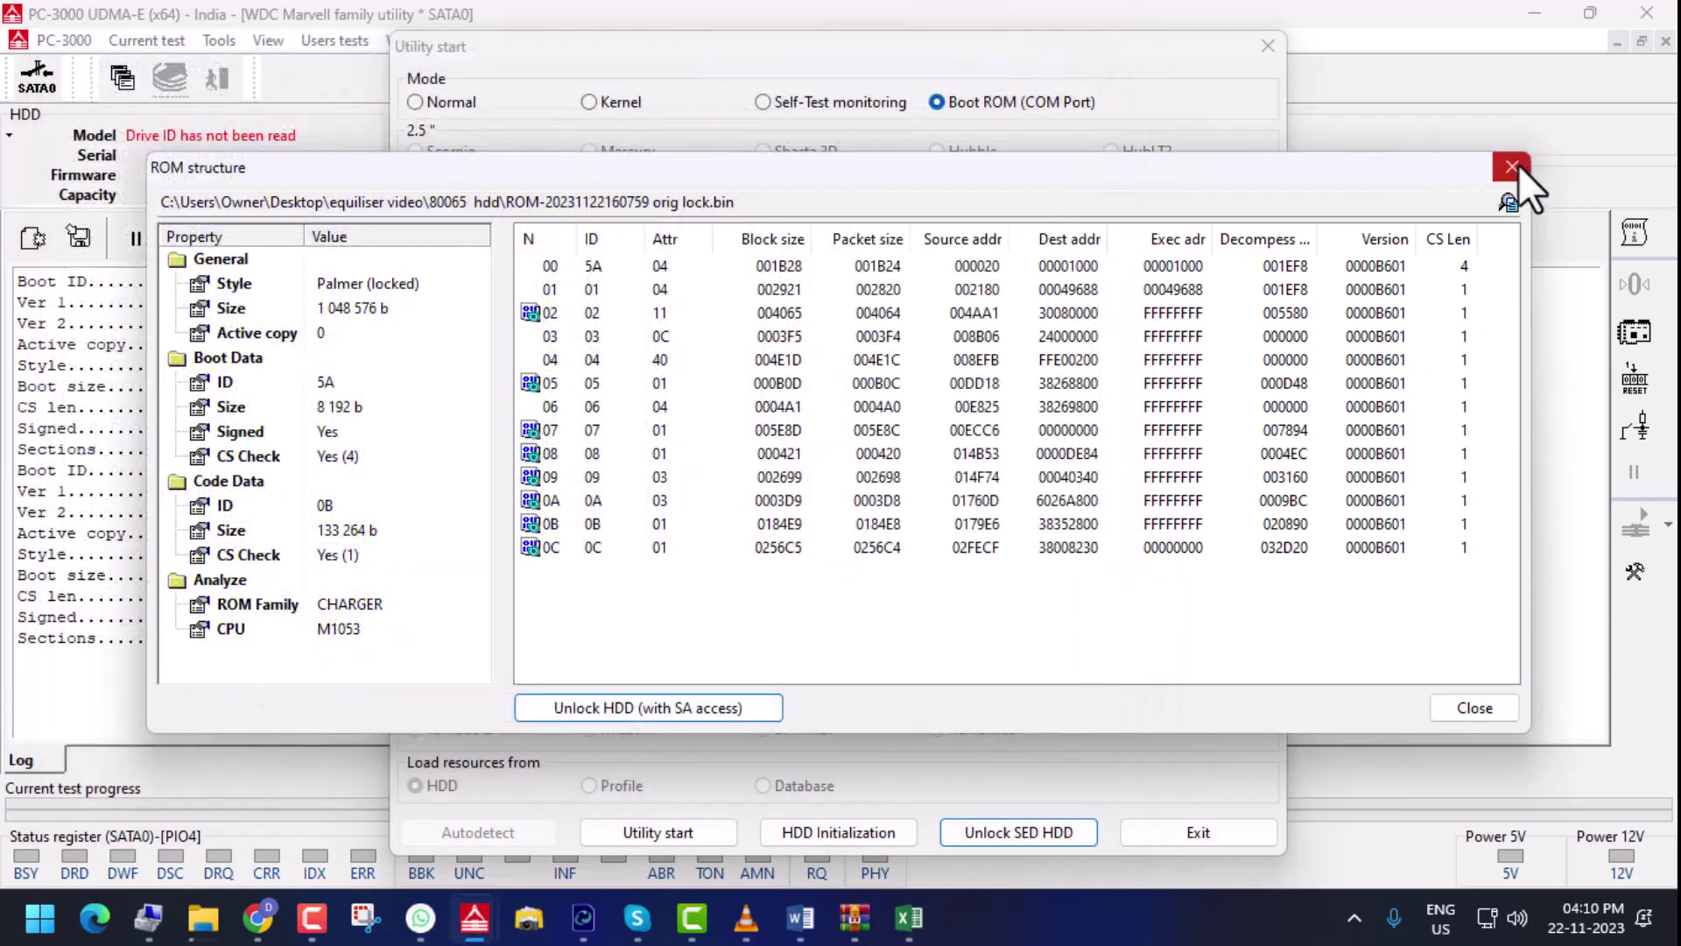
pyautogui.click(1473, 708)
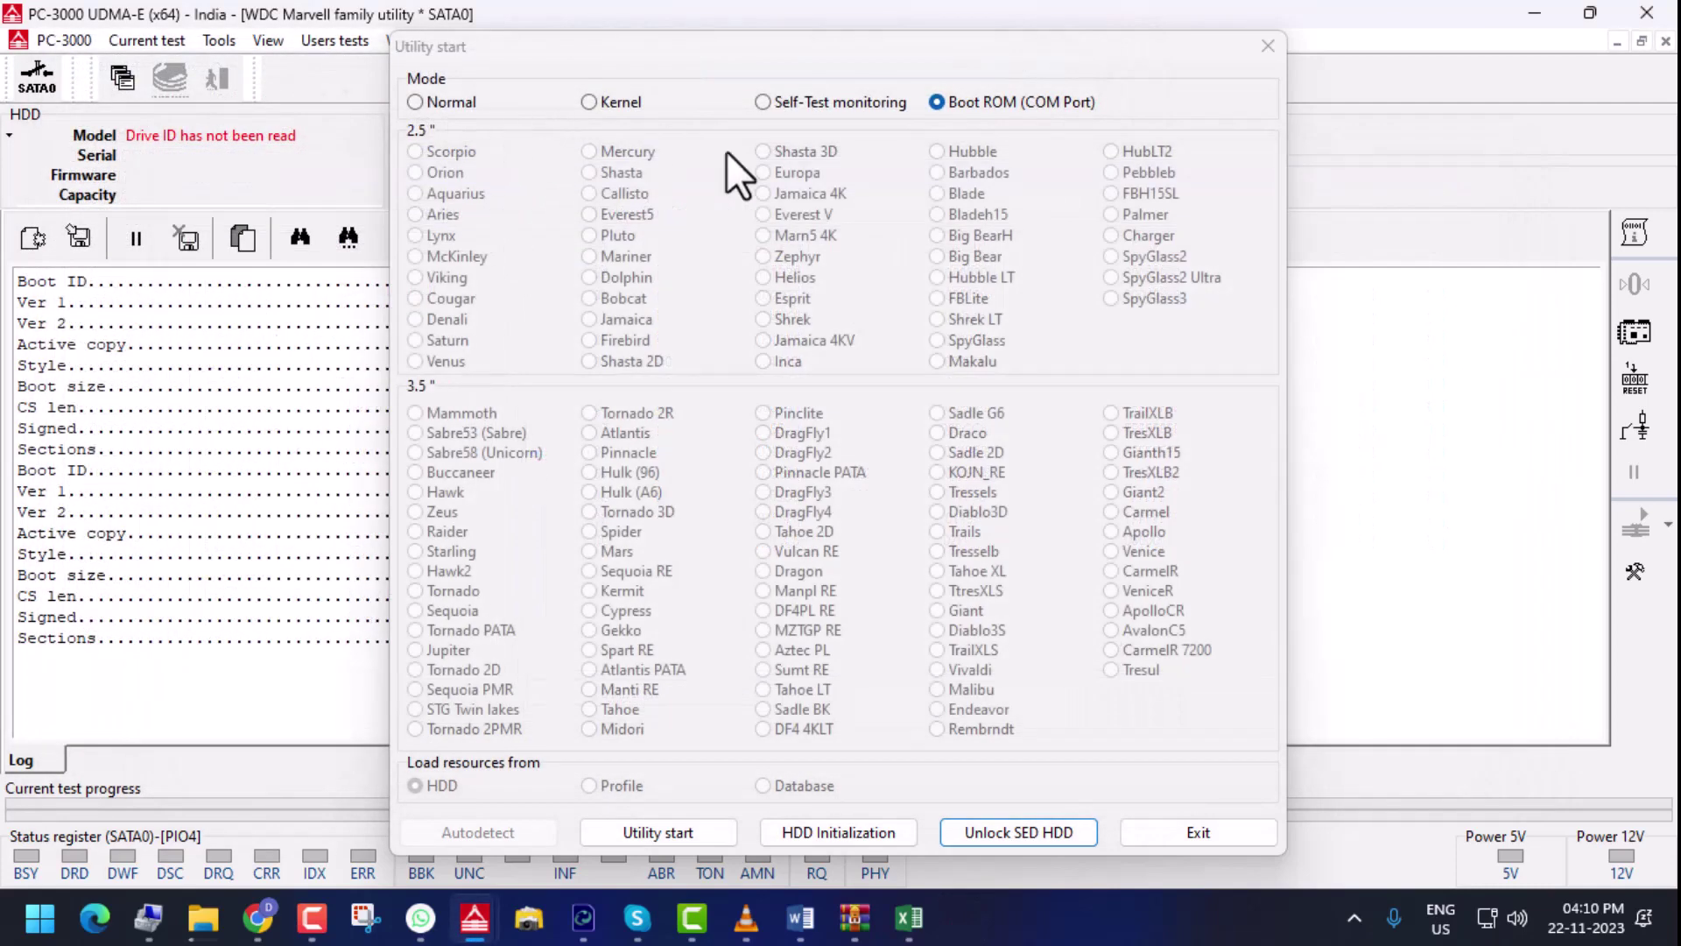
pyautogui.click(1266, 47)
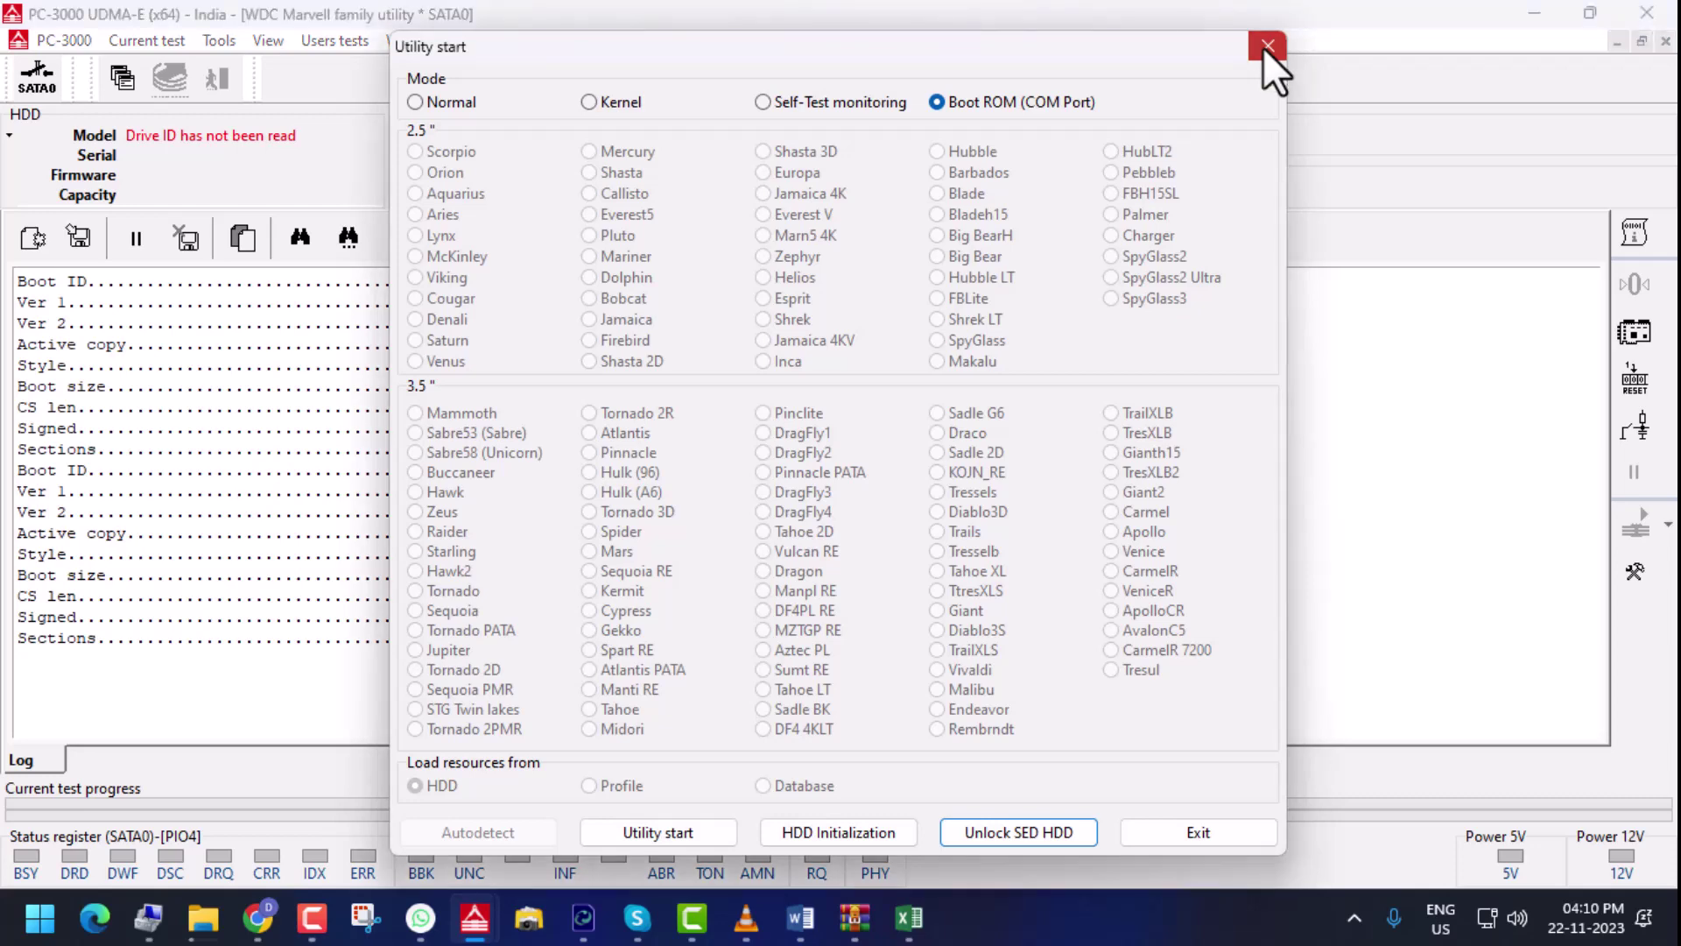
pyautogui.click(1206, 836)
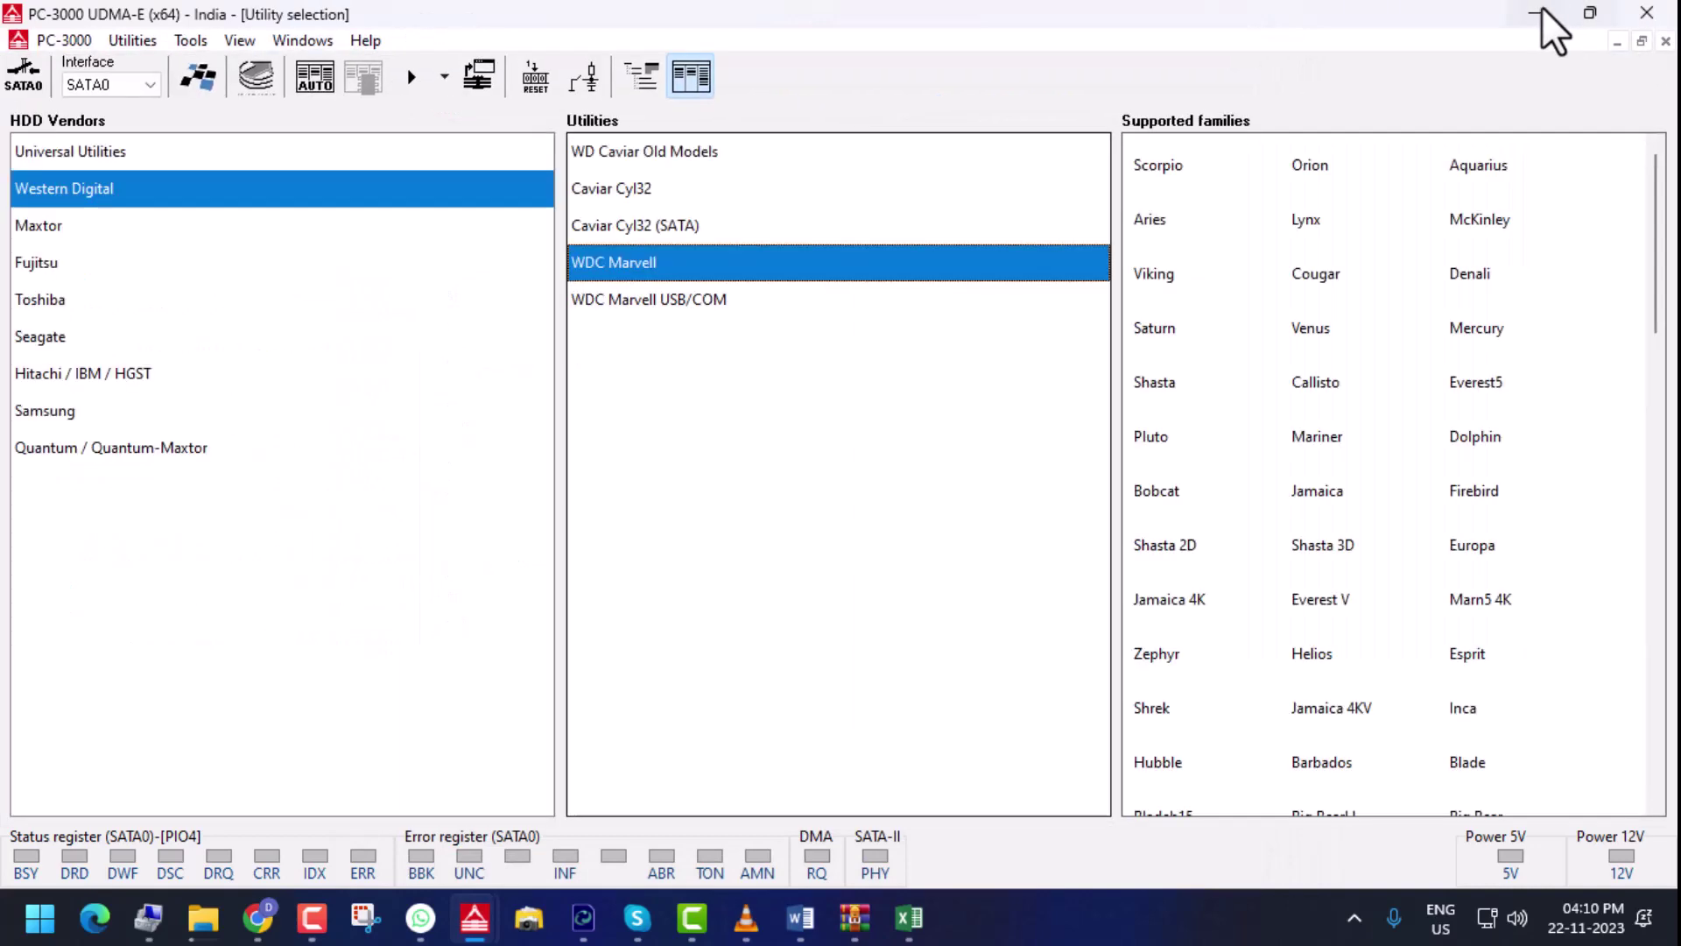
pyautogui.click(1536, 10)
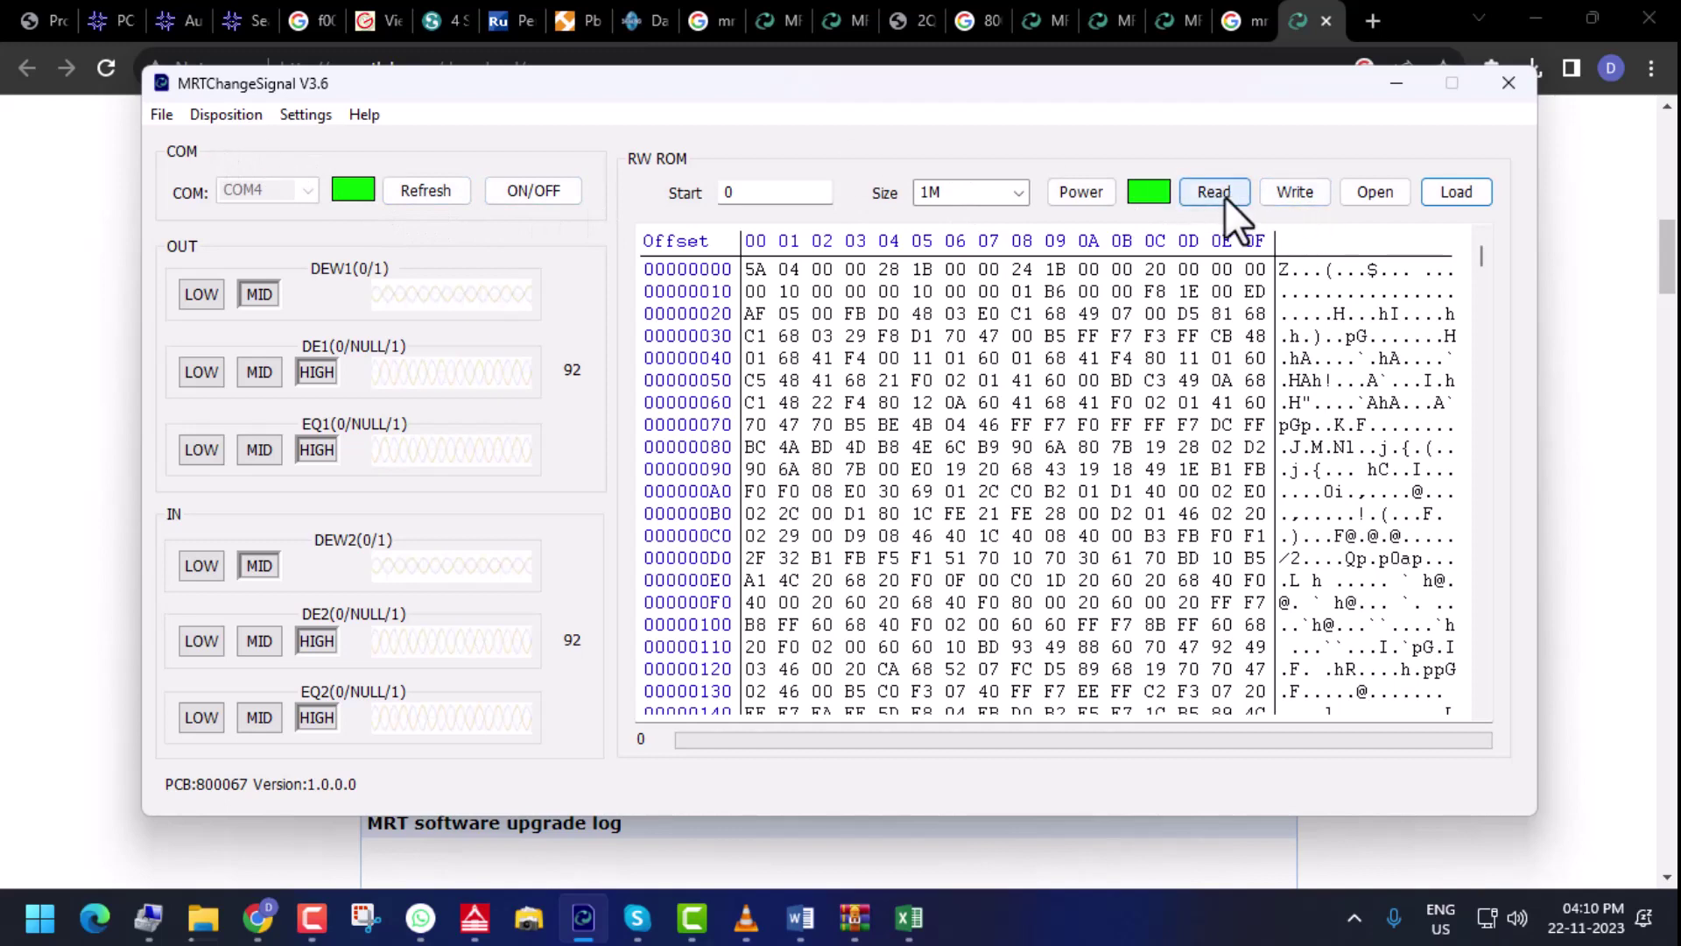
pyautogui.click(1378, 191)
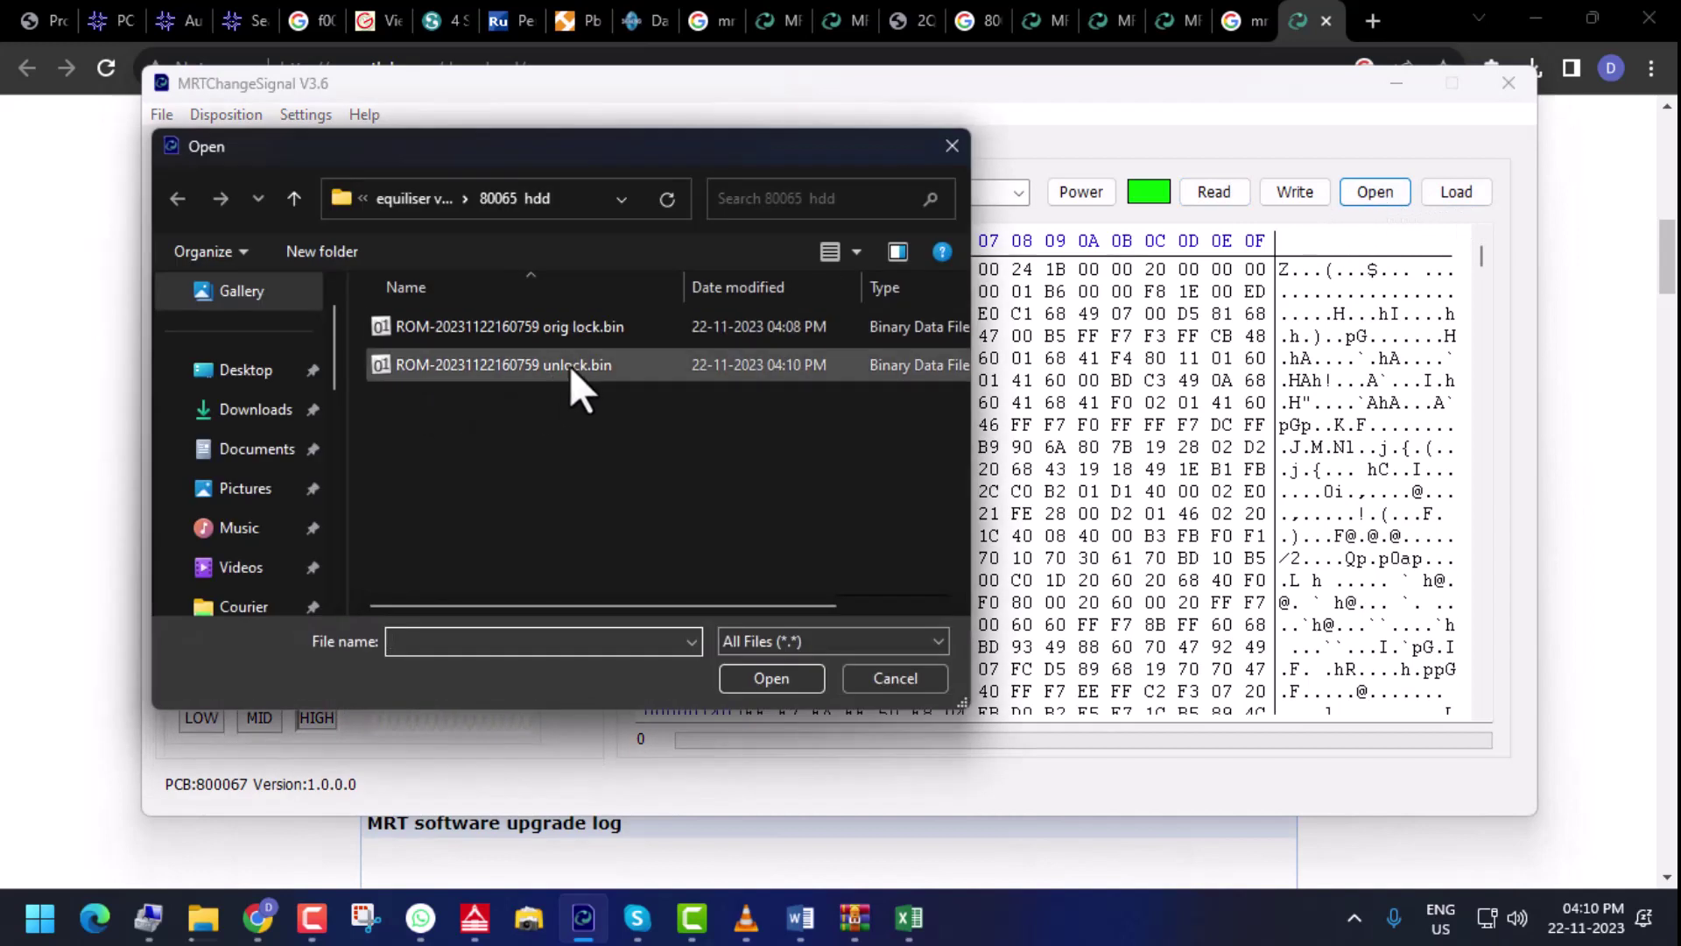
pyautogui.click(541, 370)
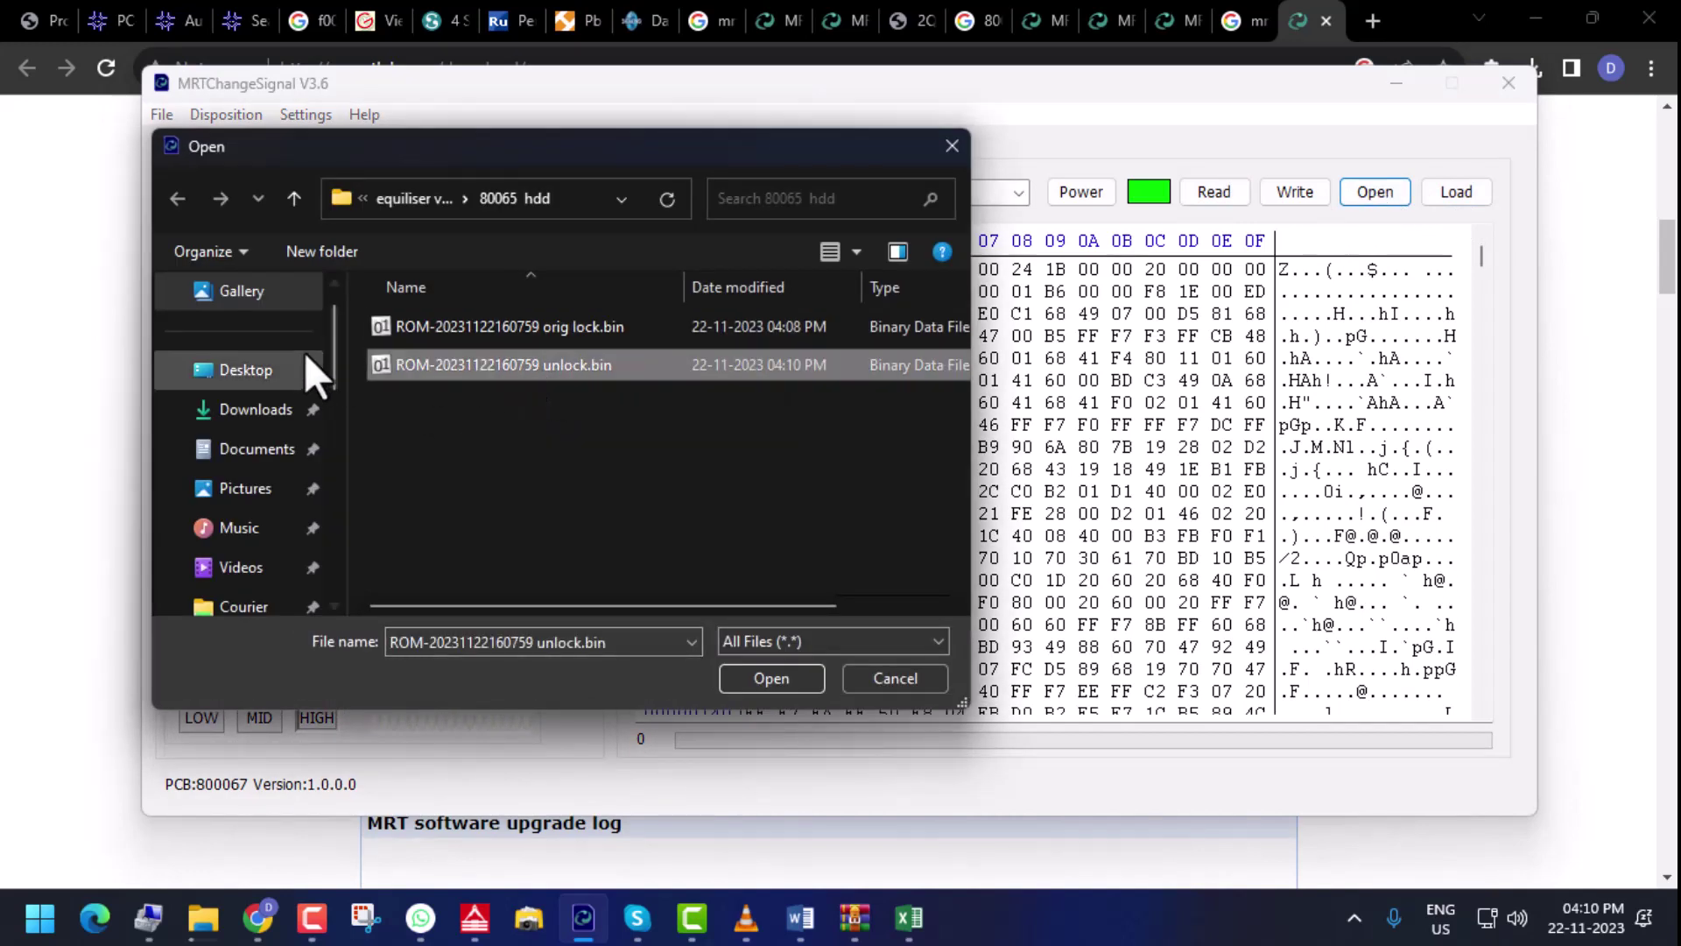
pyautogui.doubleClick(497, 367)
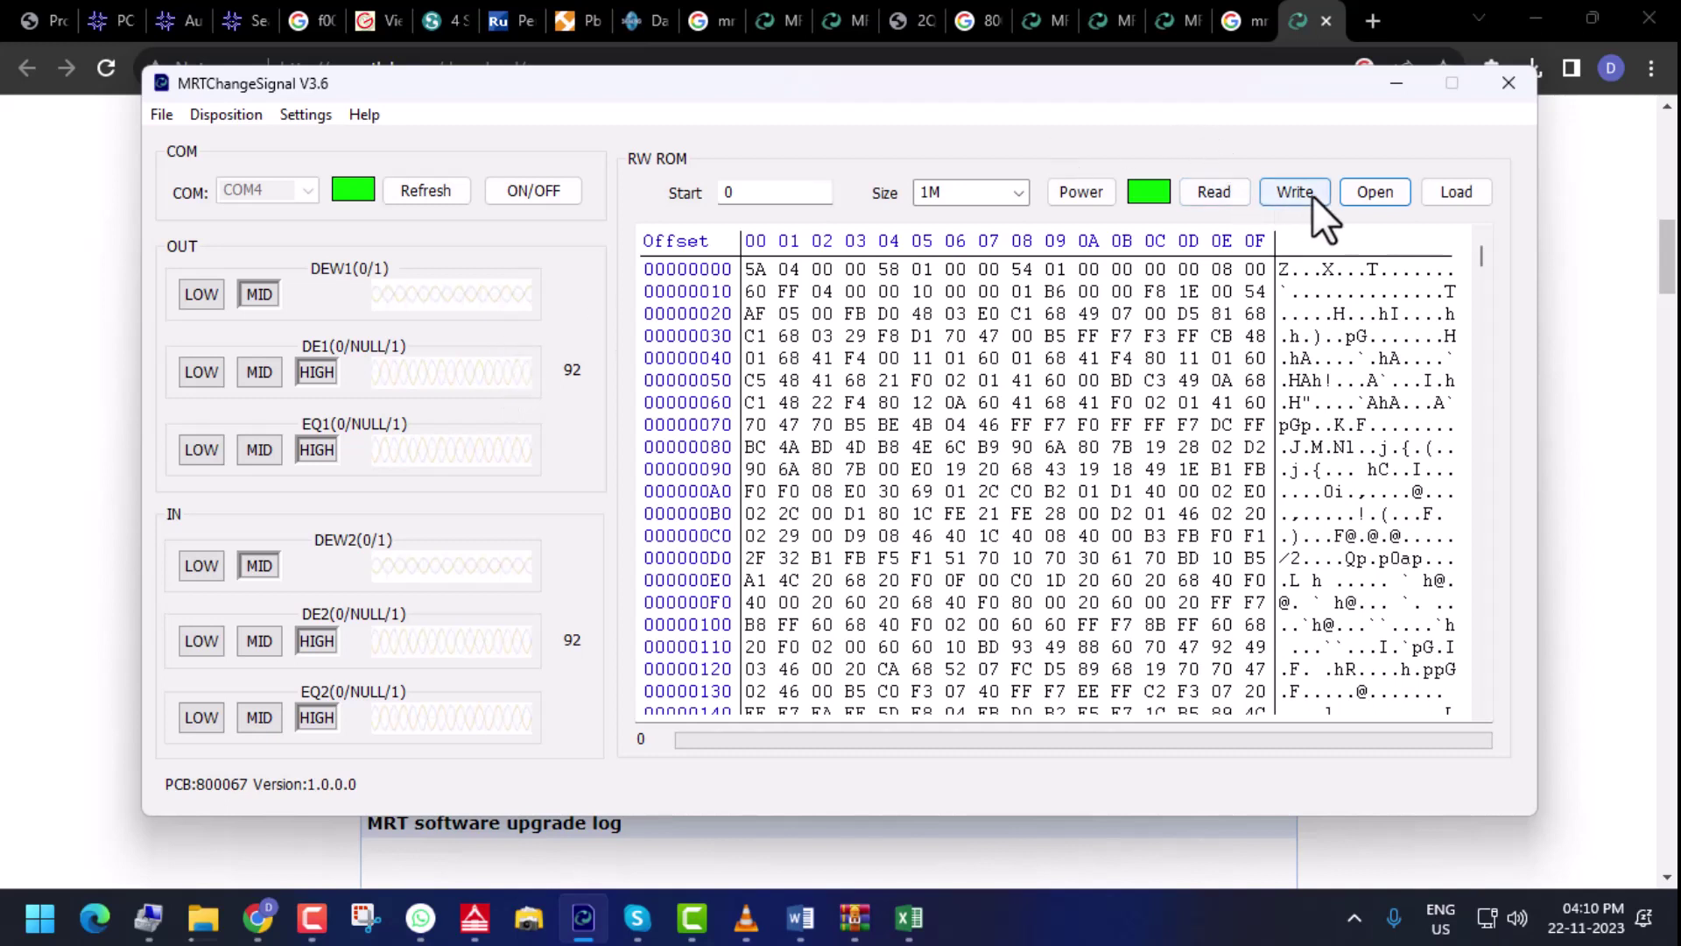
pyautogui.moveTo(1286, 272); pyautogui.dragTo(1375, 671)
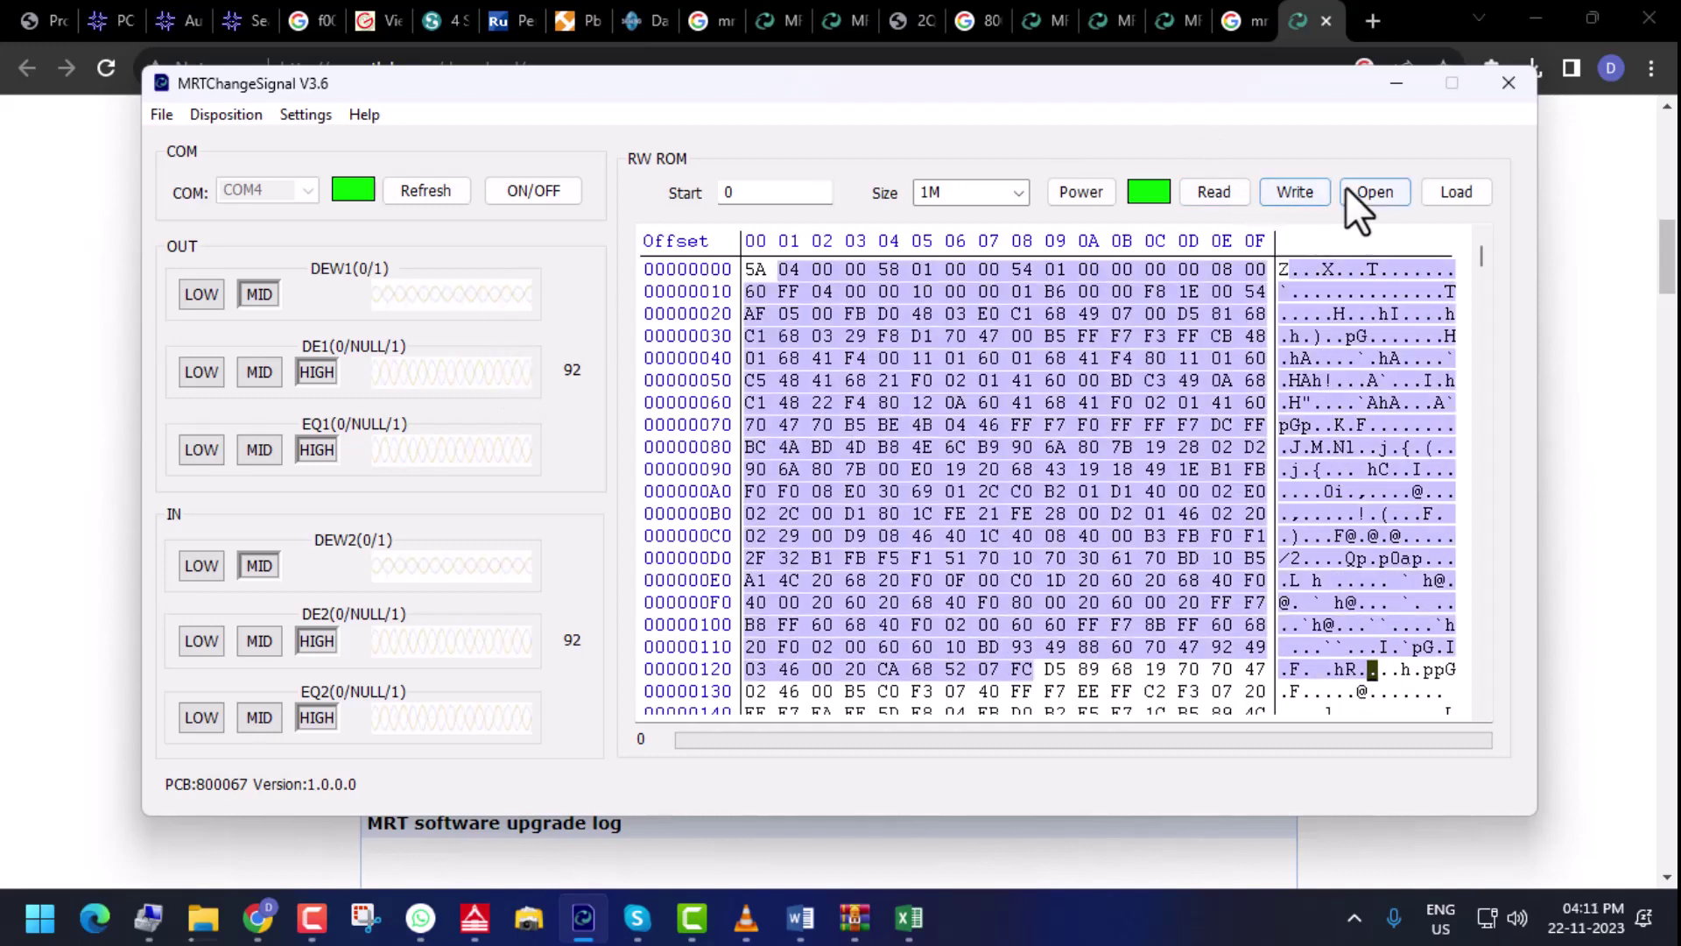
# Write the loaded unlocked ROM to the drive in MRTChangeSignal, acknowledging the messages before and after writing
pyautogui.click(1293, 190)
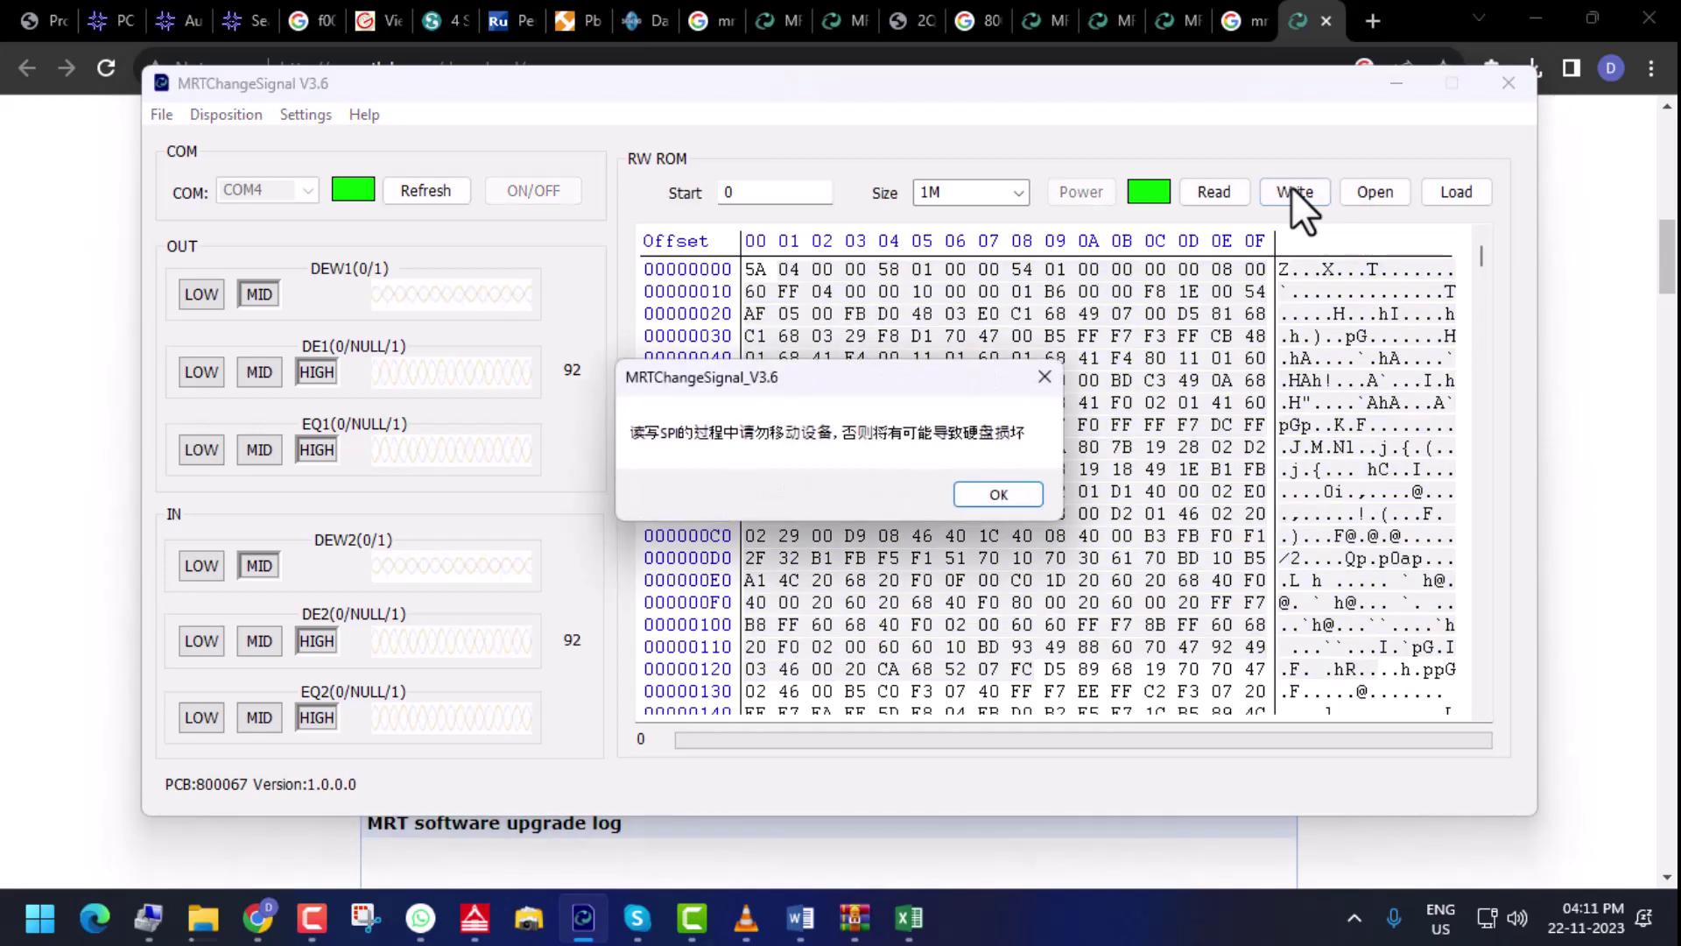
pyautogui.click(1006, 492)
pyautogui.click(848, 496)
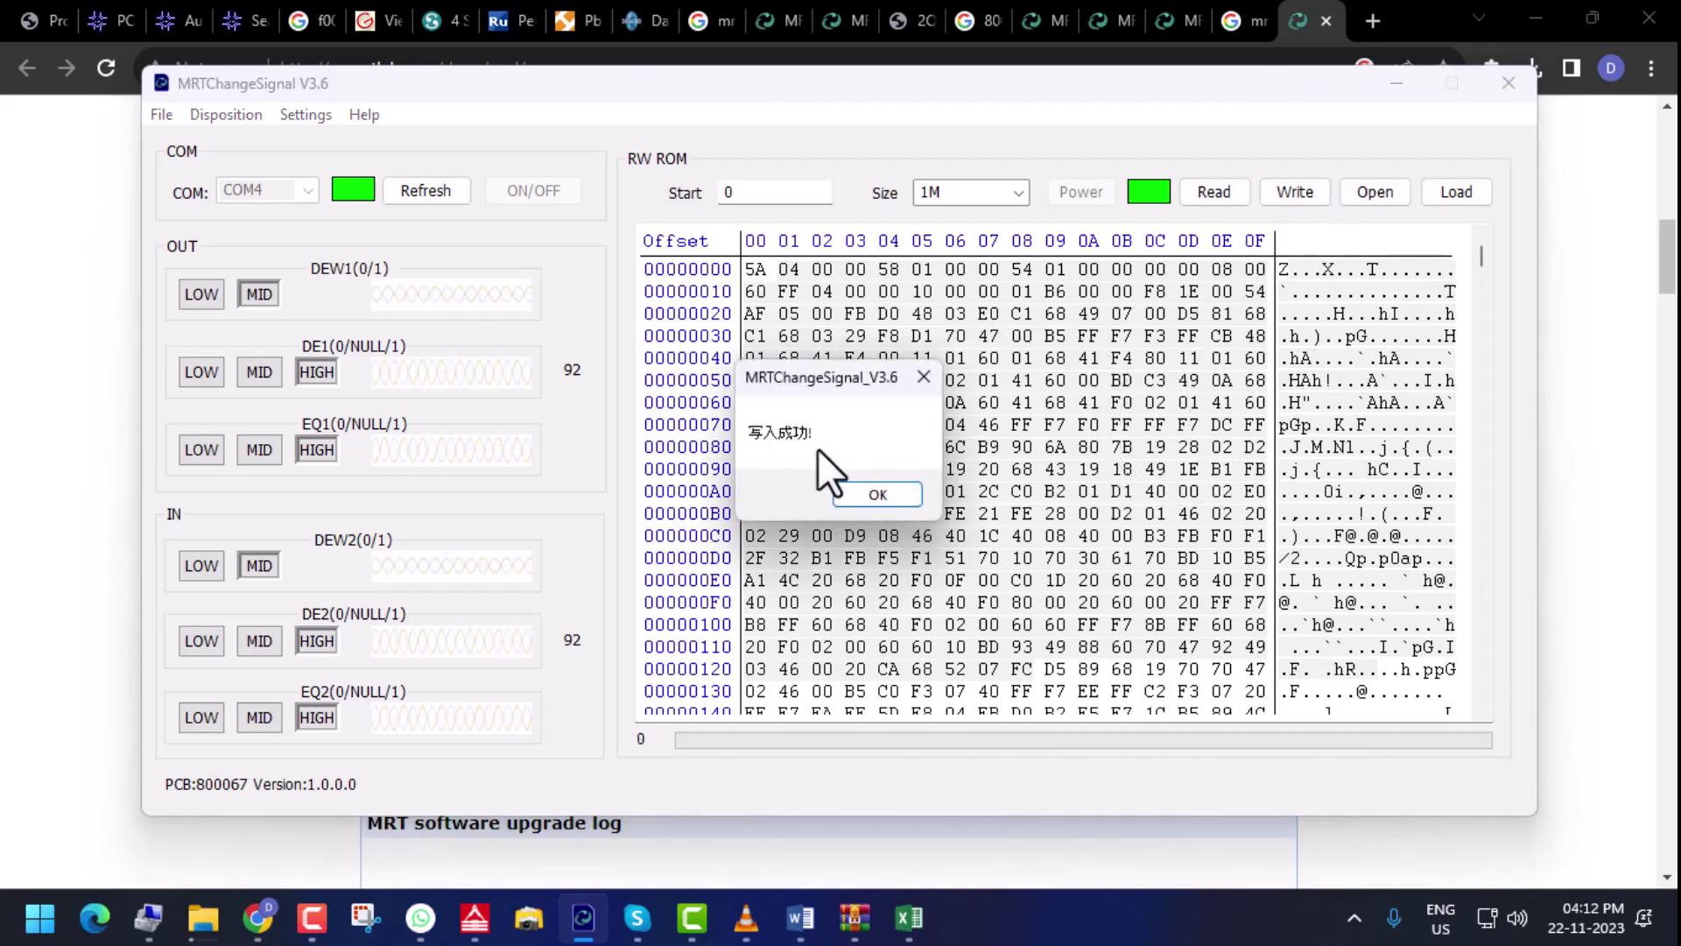
pyautogui.click(880, 495)
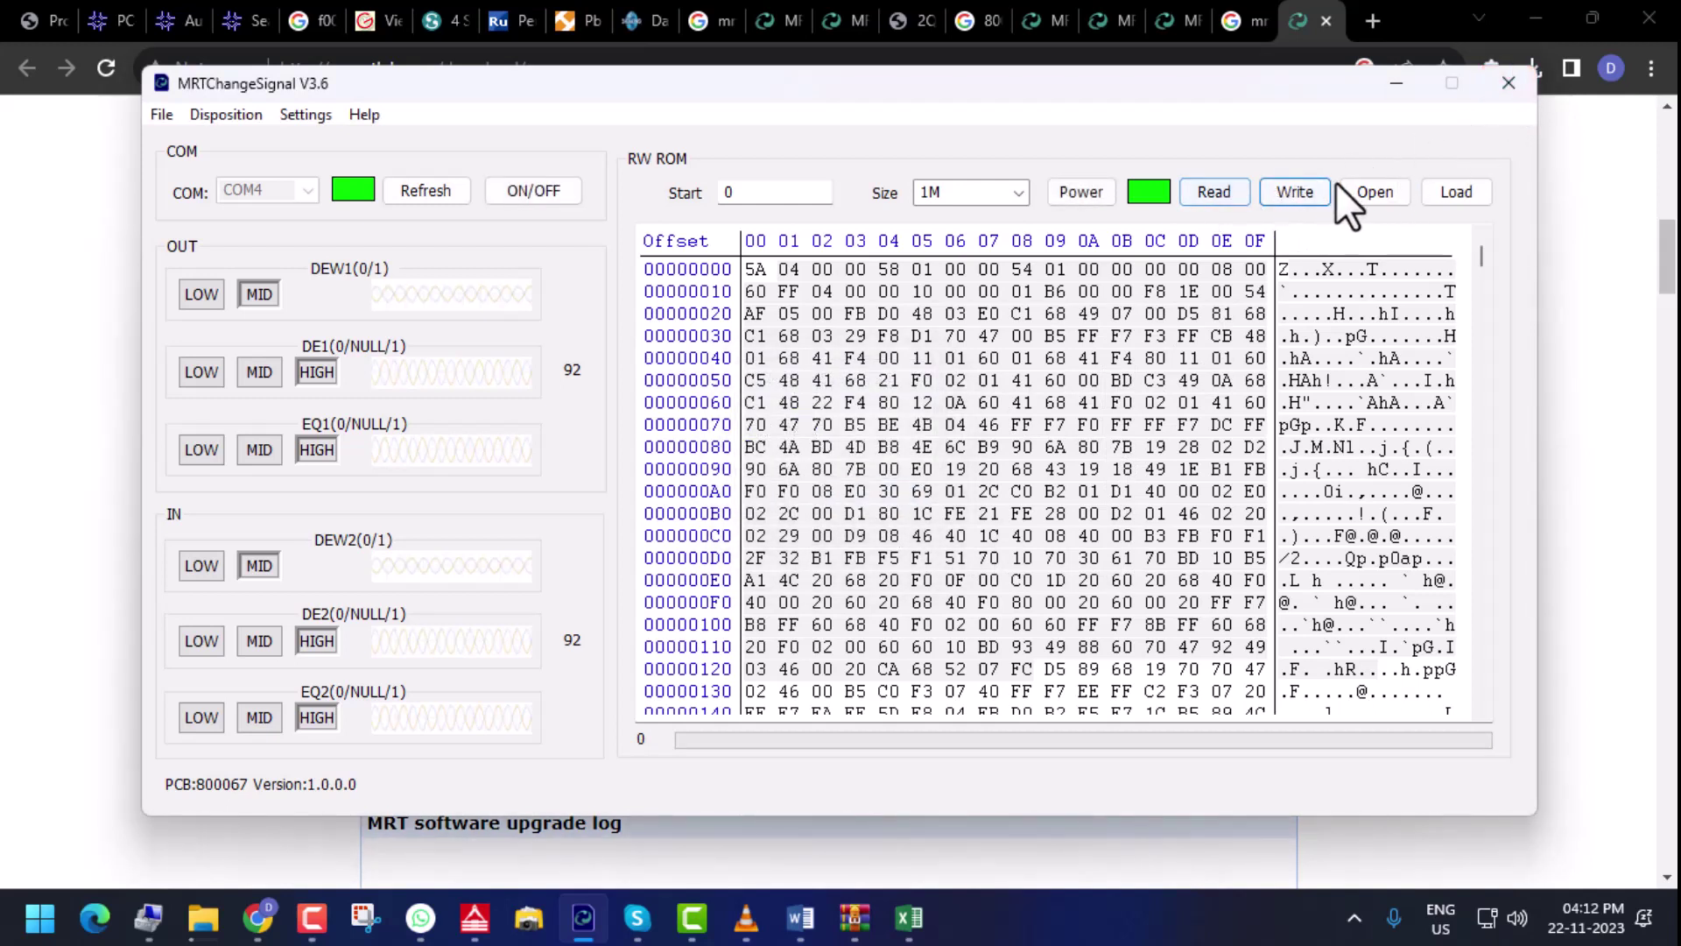
# Switch off the SPI ROM power, accept the SATA power notice and close MRTChangeSignal
pyautogui.click(1068, 192)
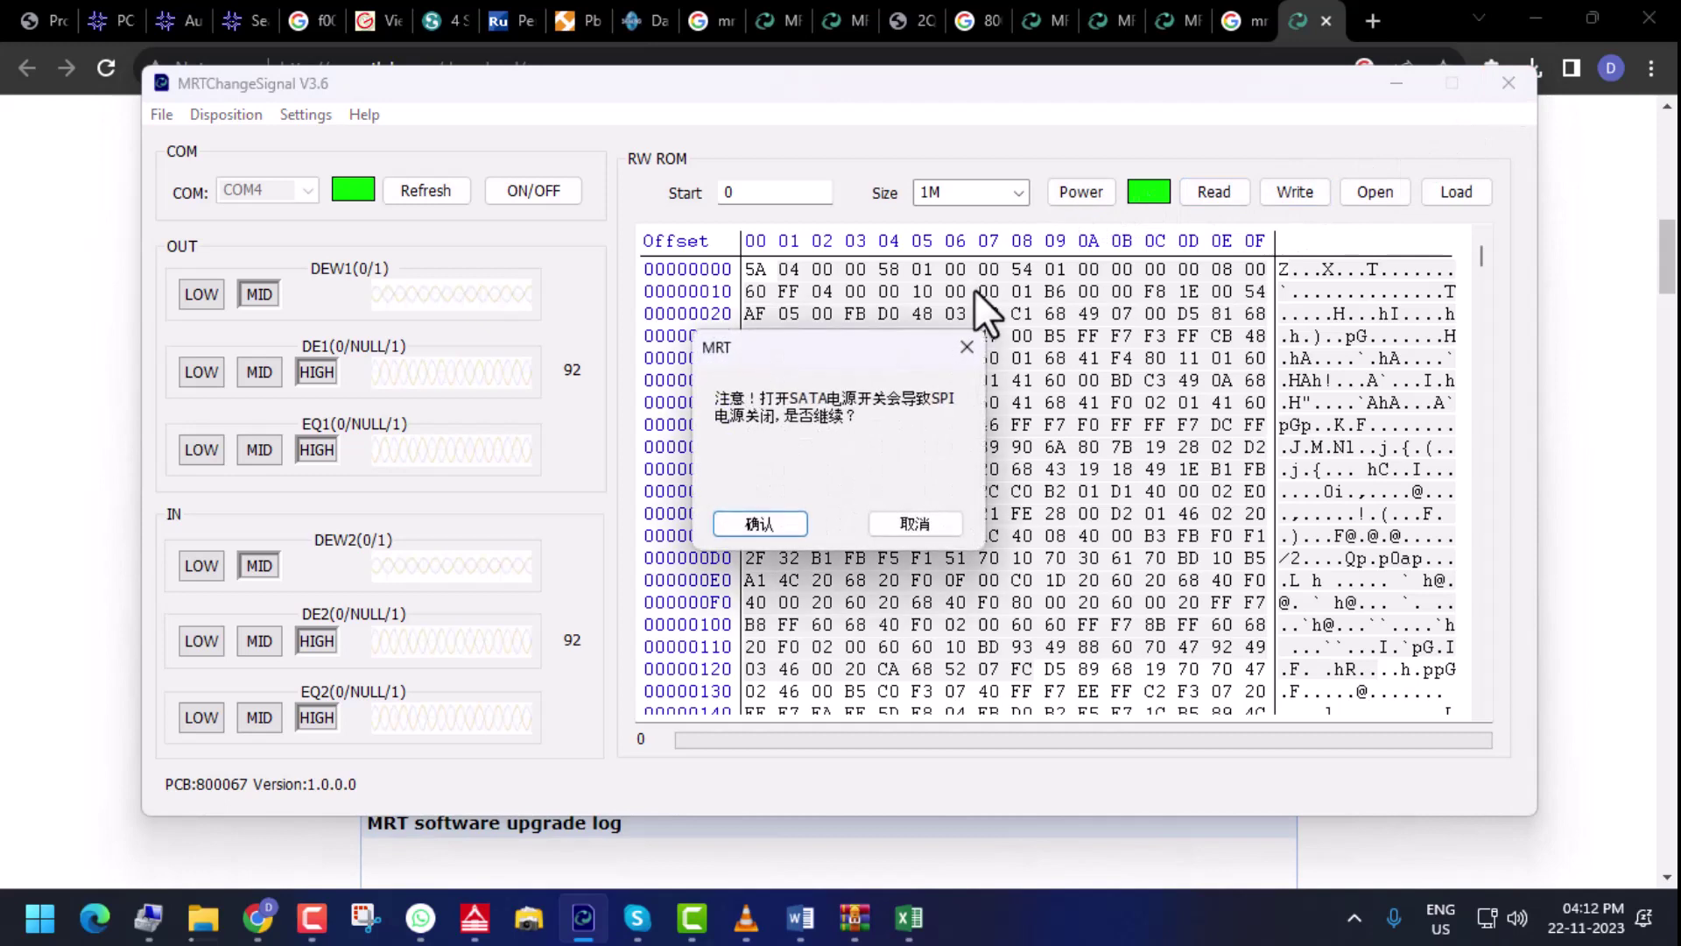
pyautogui.click(771, 524)
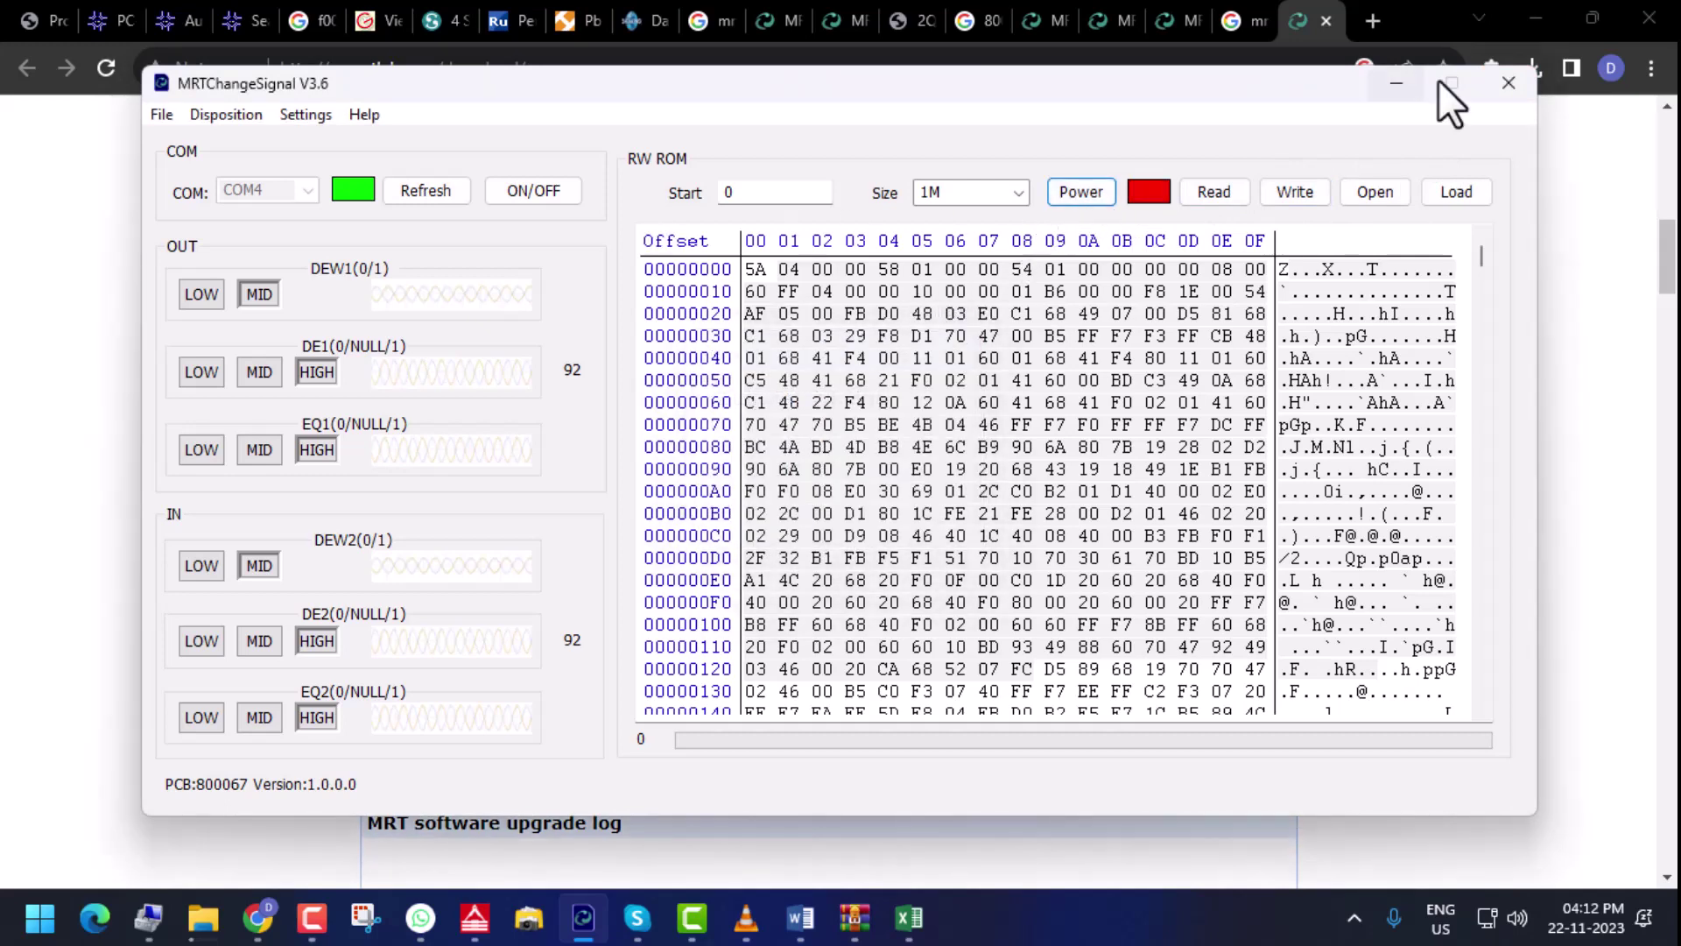
pyautogui.click(1506, 77)
# Switch to the PC-3000 window showing the WDC Marvell utility selection and power on the SATA0 drive
pyautogui.moveTo(490, 920)
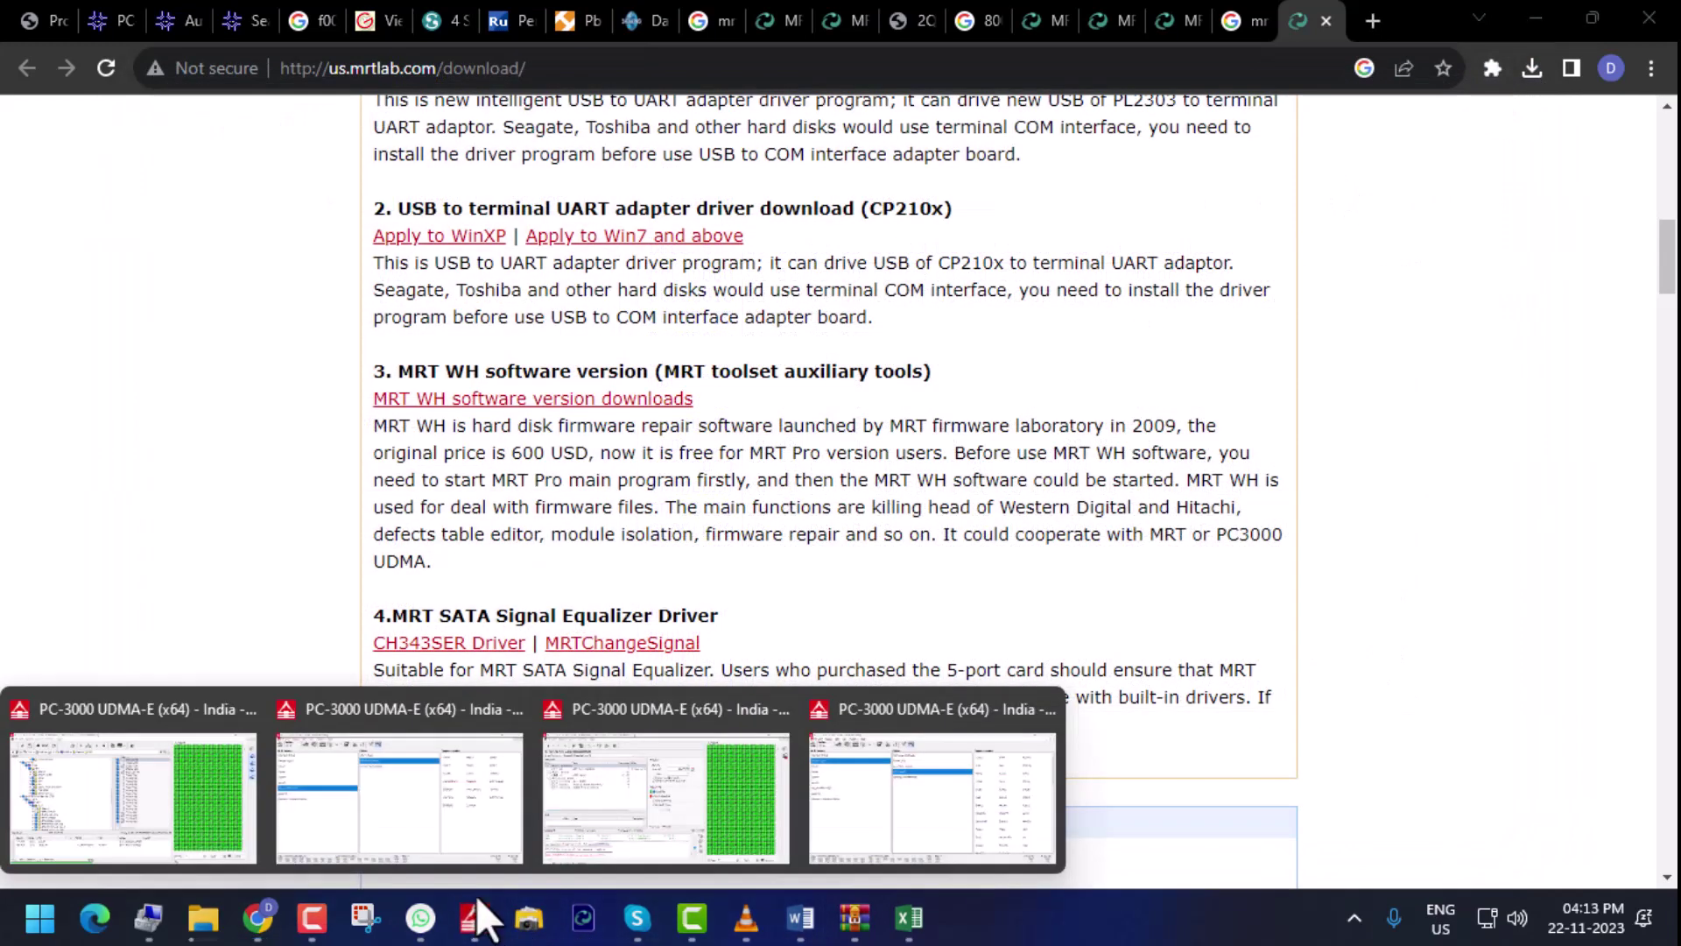
pyautogui.click(907, 779)
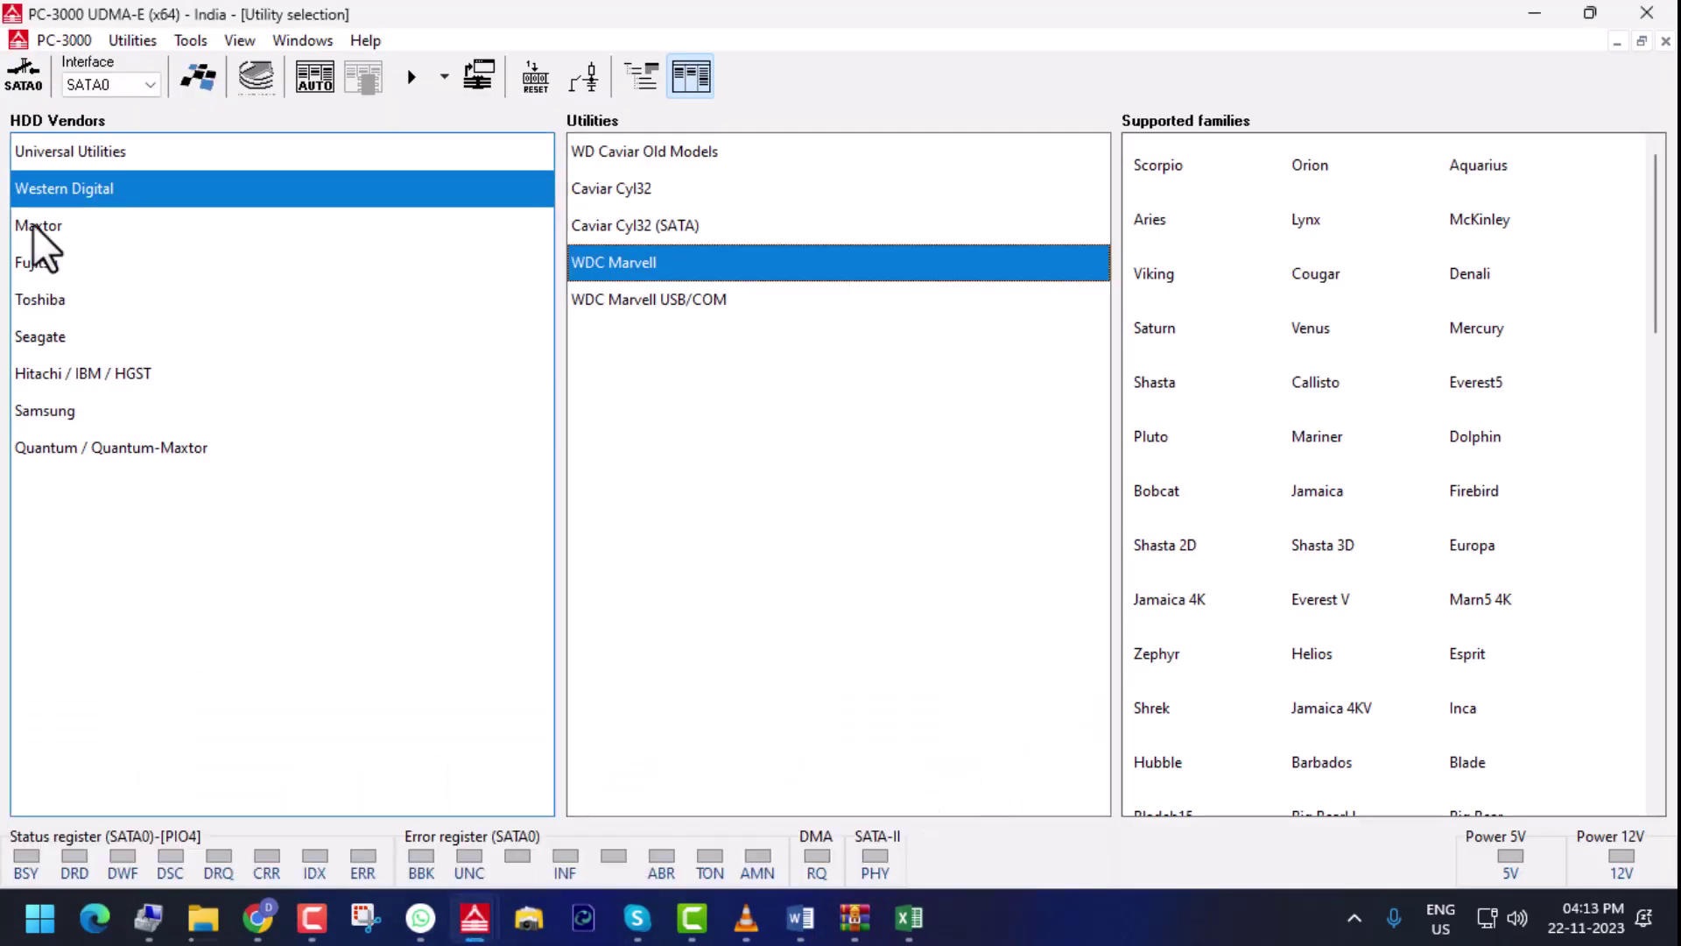
pyautogui.click(24, 77)
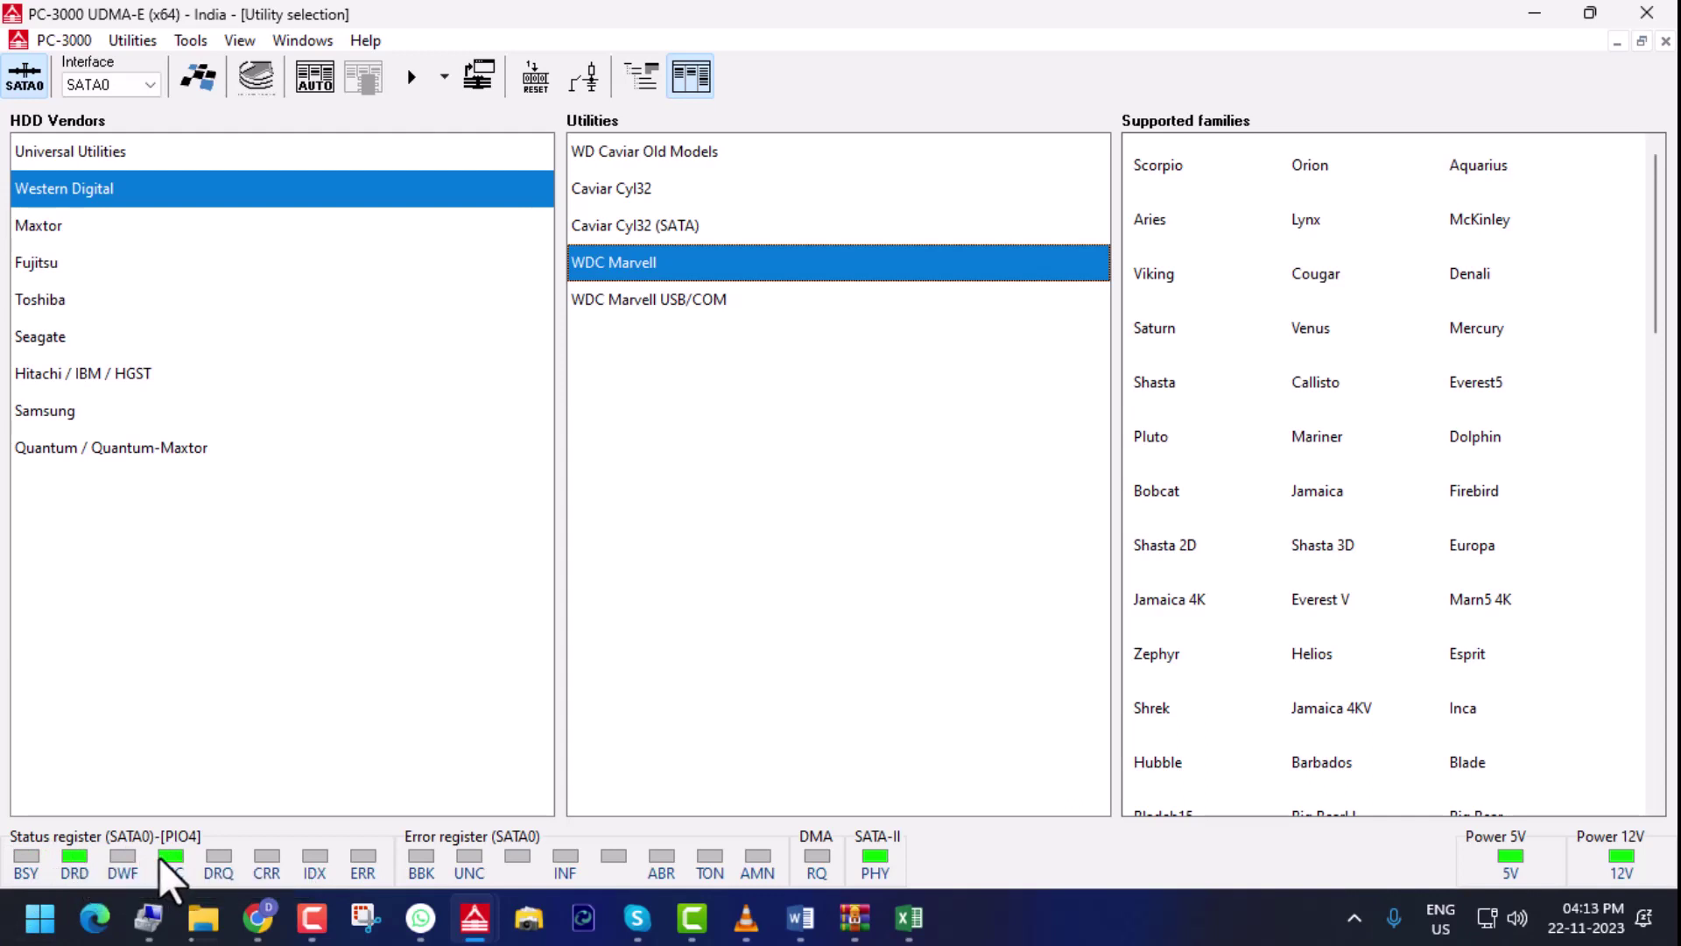
# Autodetect the utility, then autodetect the drive family and start the WDC Marvell utility in Normal mode
pyautogui.click(318, 77)
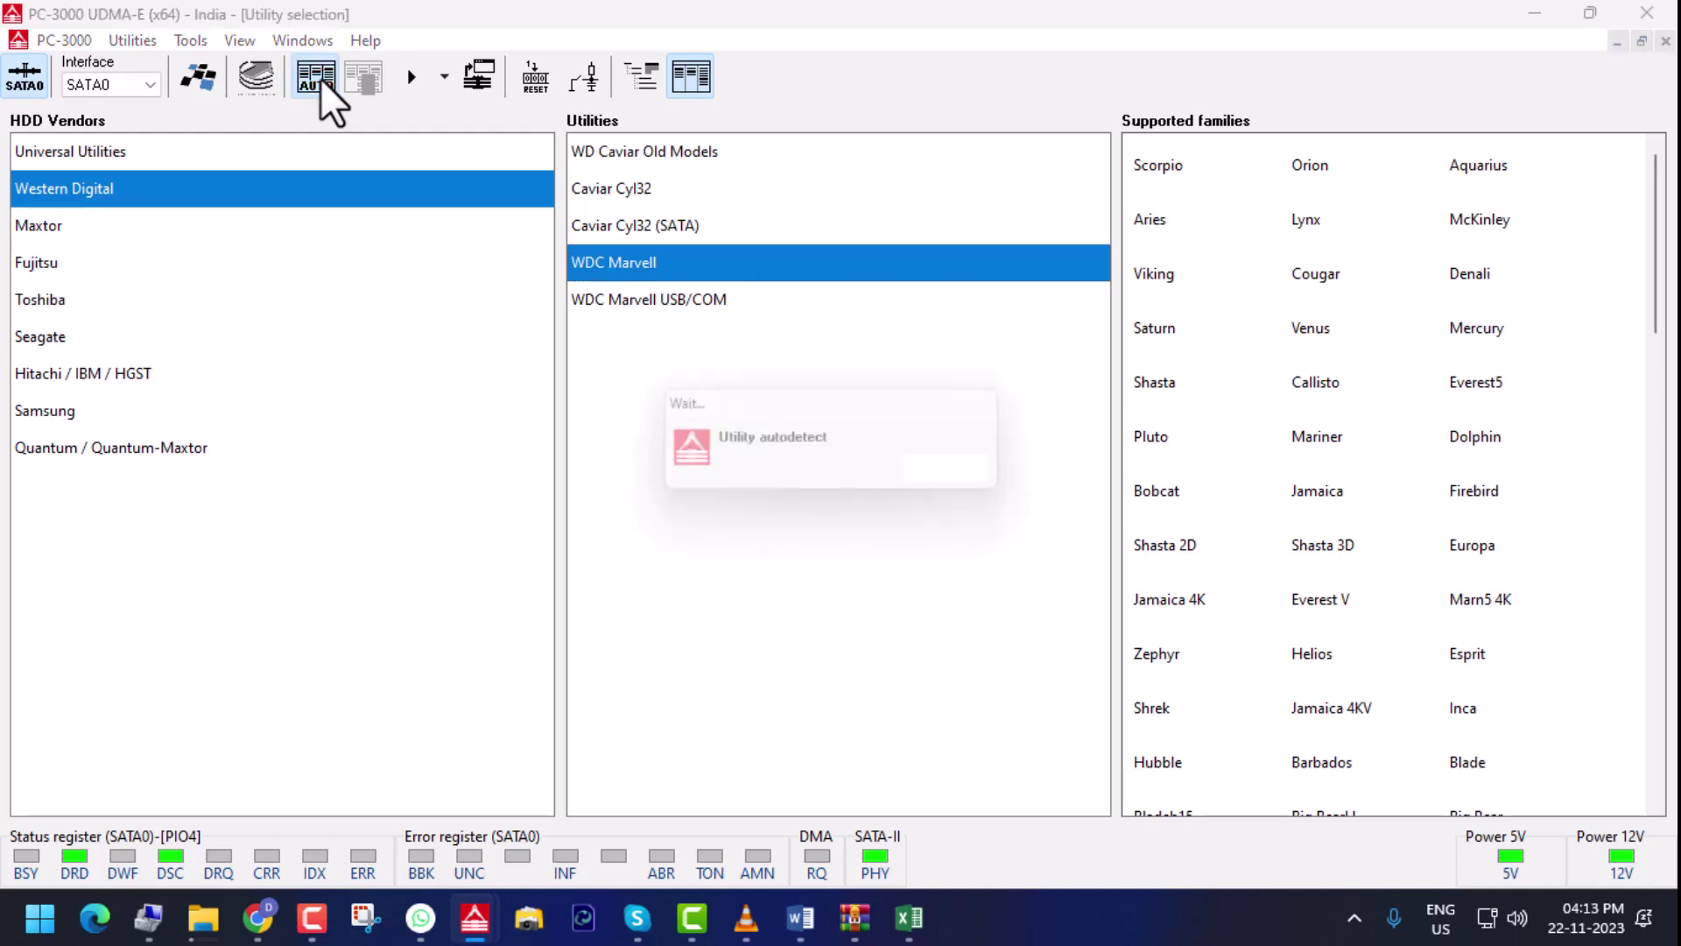
pyautogui.click(401, 82)
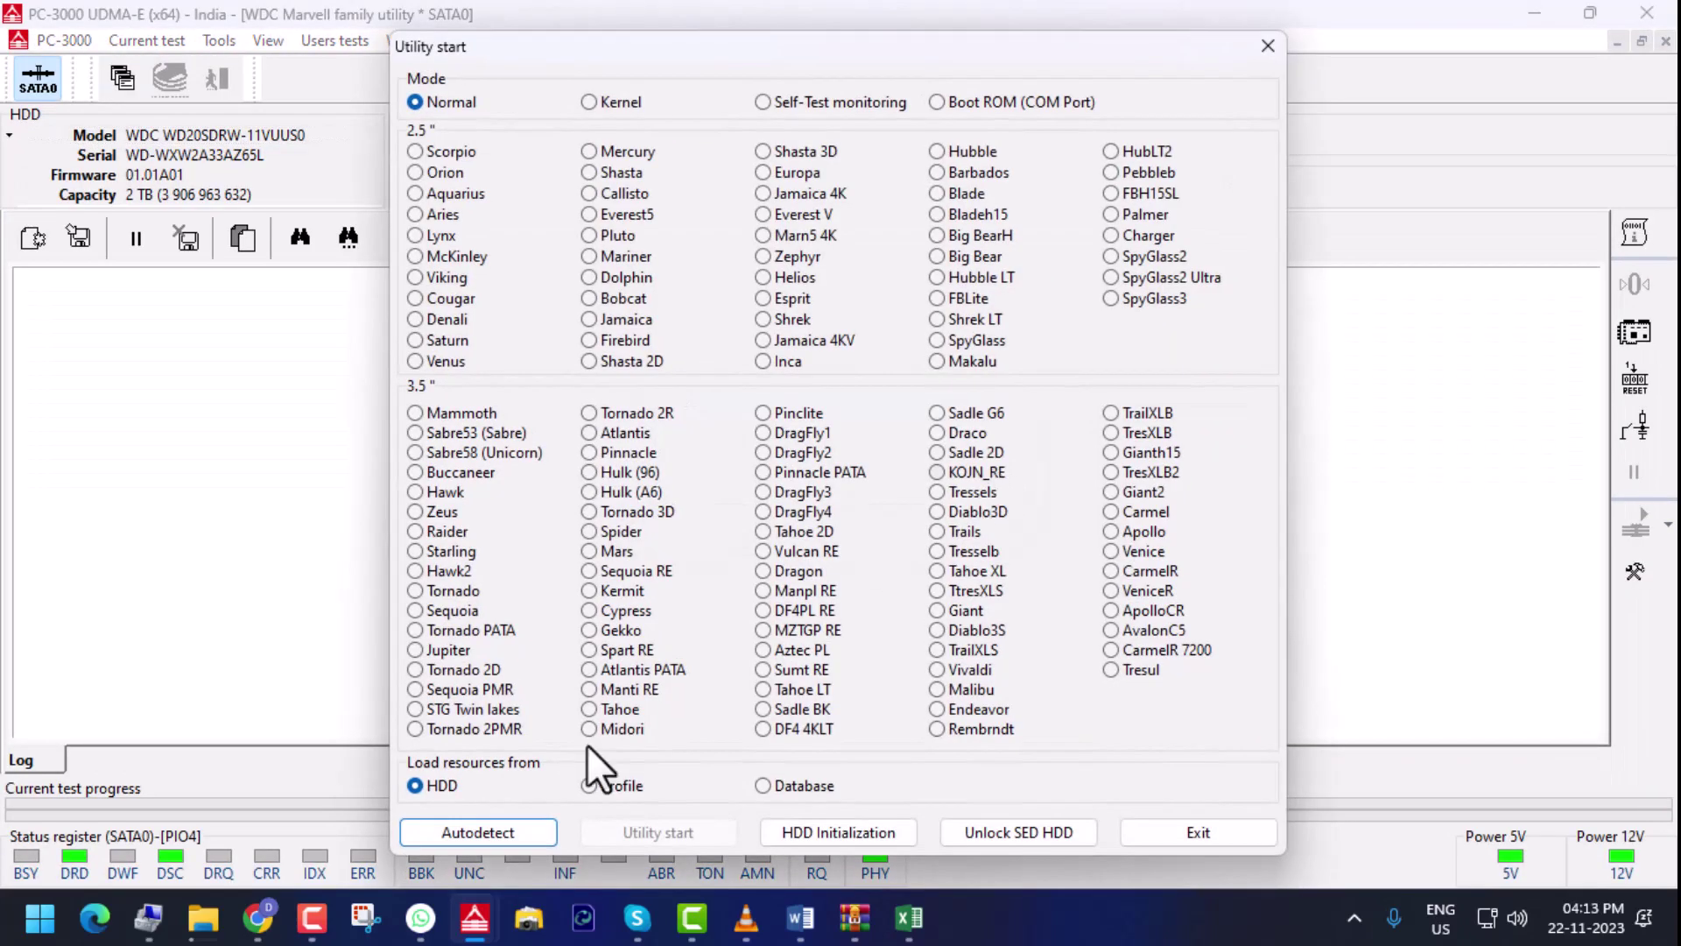
pyautogui.click(471, 831)
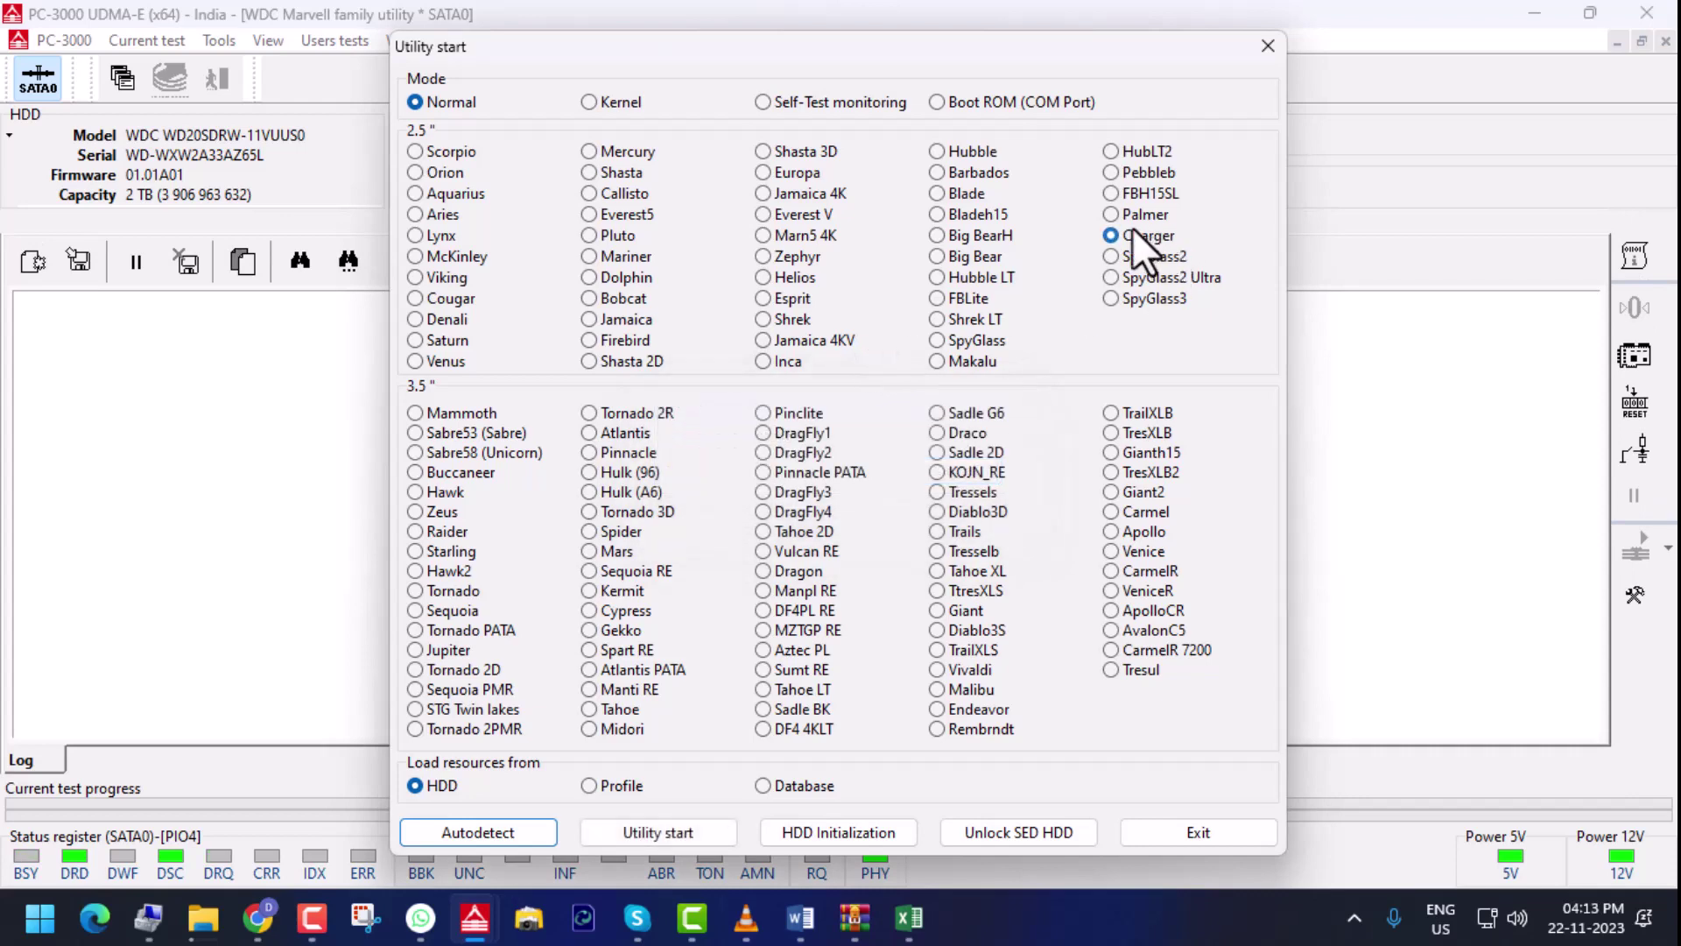
pyautogui.click(667, 834)
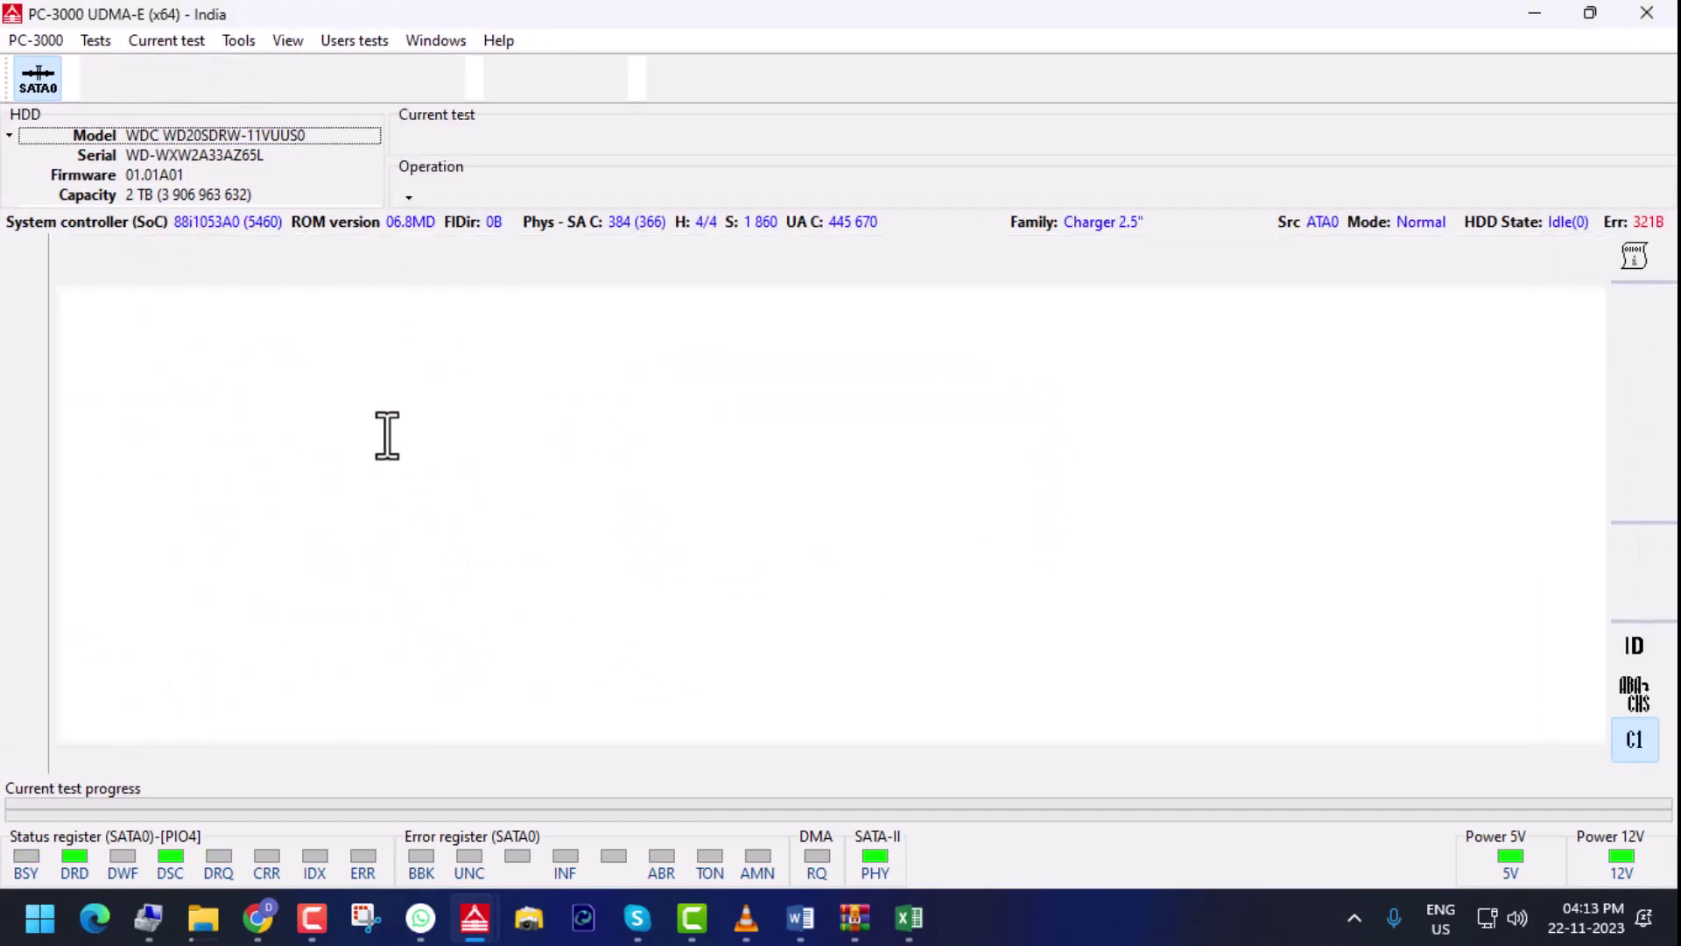
# Review the utility startup log, view the ROM information and highlight the SA Regions and Micro Jogs tables
pyautogui.scroll(7, 423, 550)
pyautogui.scroll(-5, 423, 550)
pyautogui.scroll(5, 423, 550)
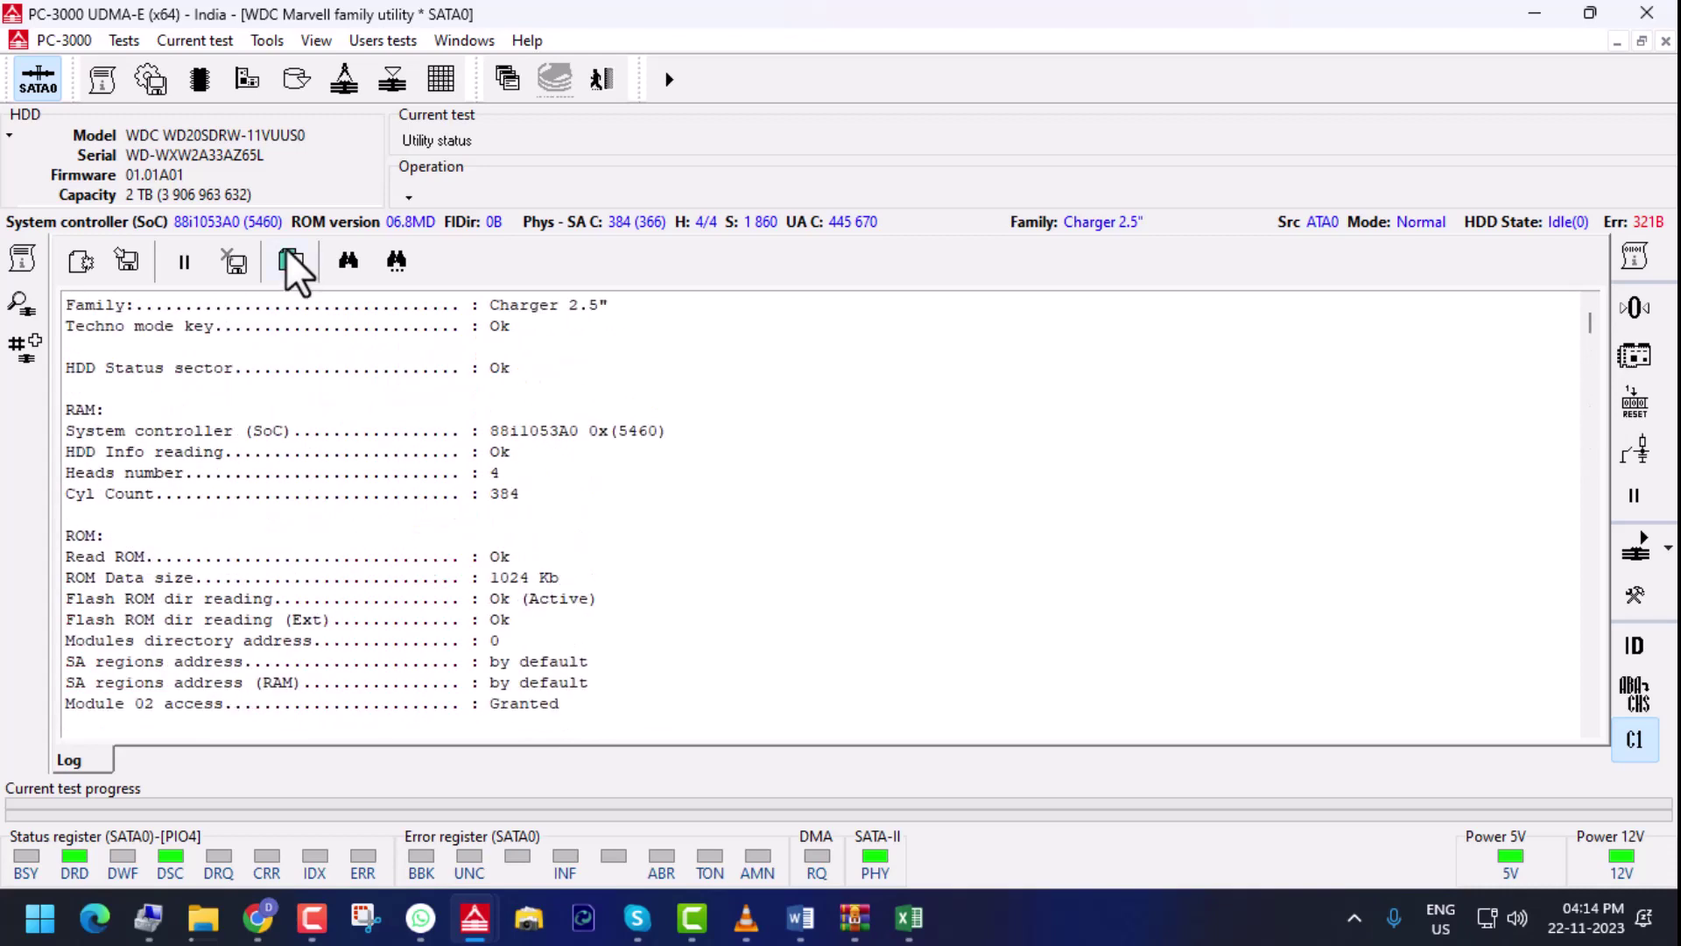
pyautogui.click(200, 81)
pyautogui.click(244, 117)
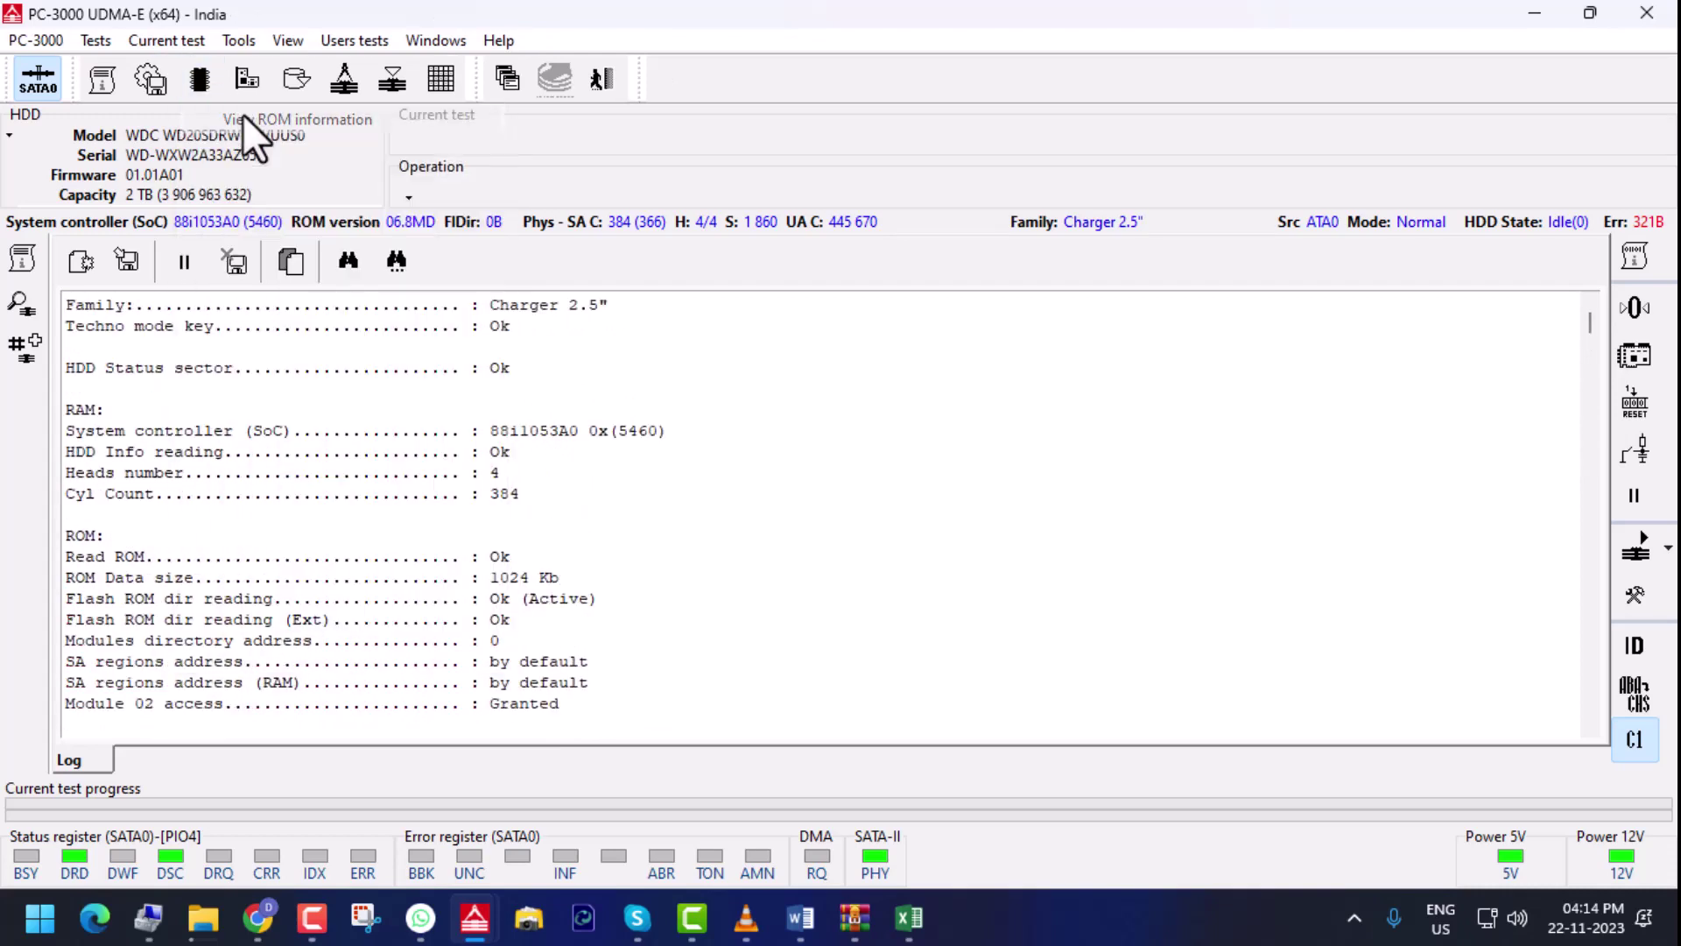
pyautogui.moveTo(234, 374); pyautogui.dragTo(302, 665)
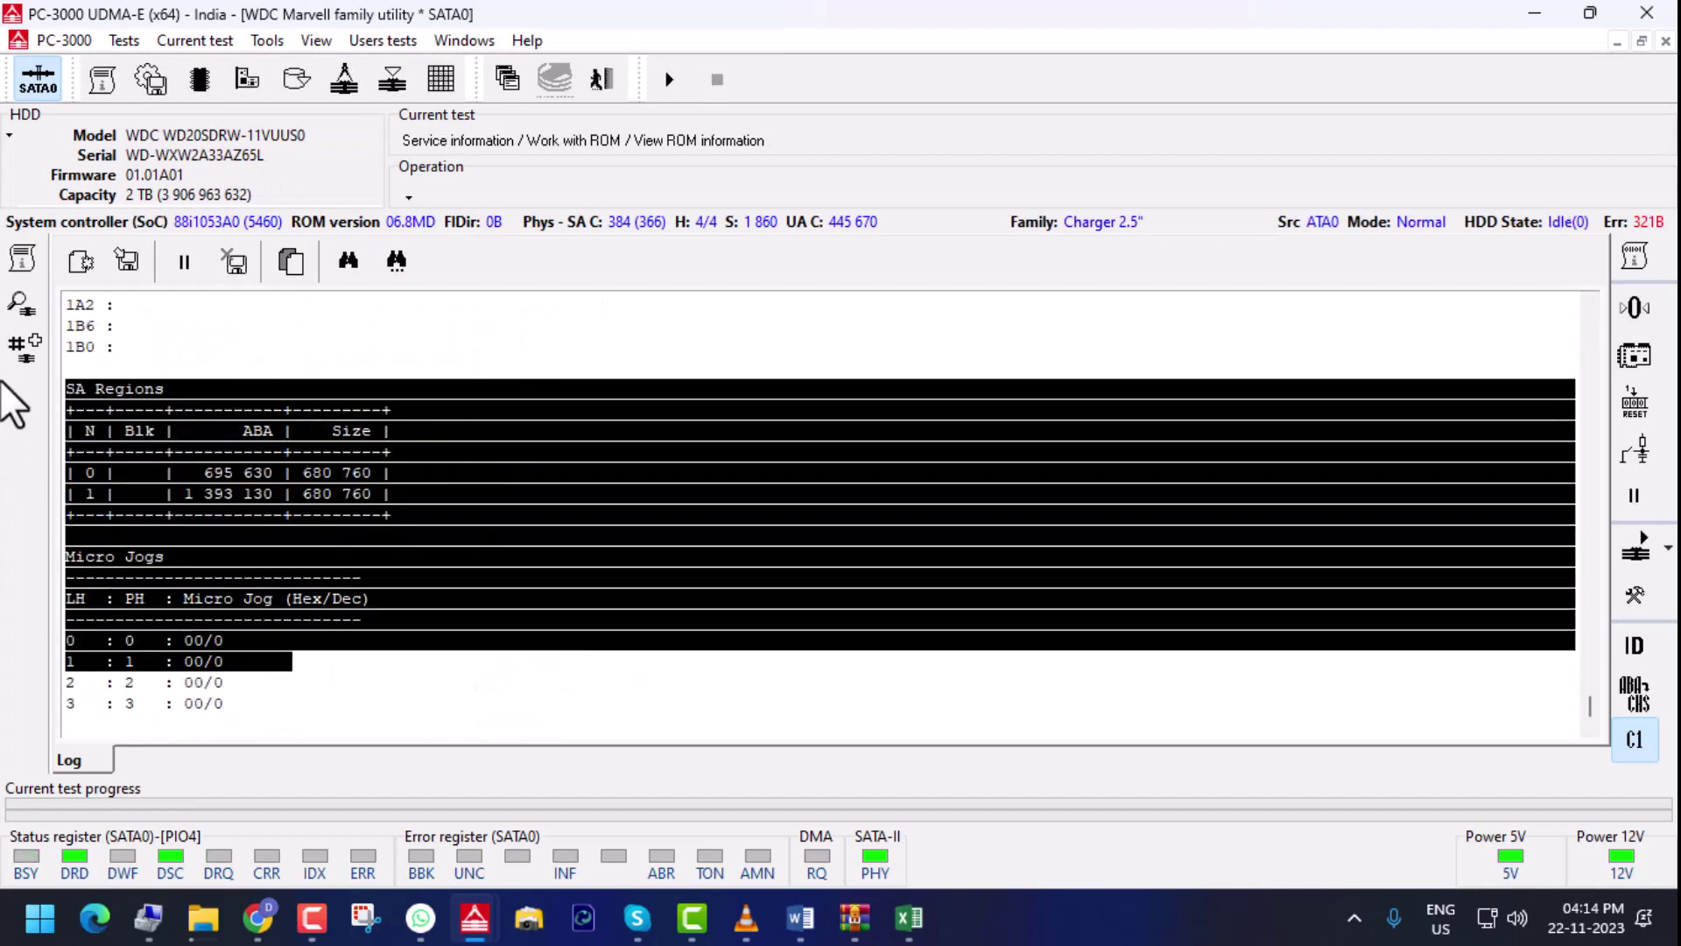
# Run the service area heads test on cylinder -5 for heads 0 and 1 without a test time limit
pyautogui.click(291, 80)
pyautogui.click(322, 93)
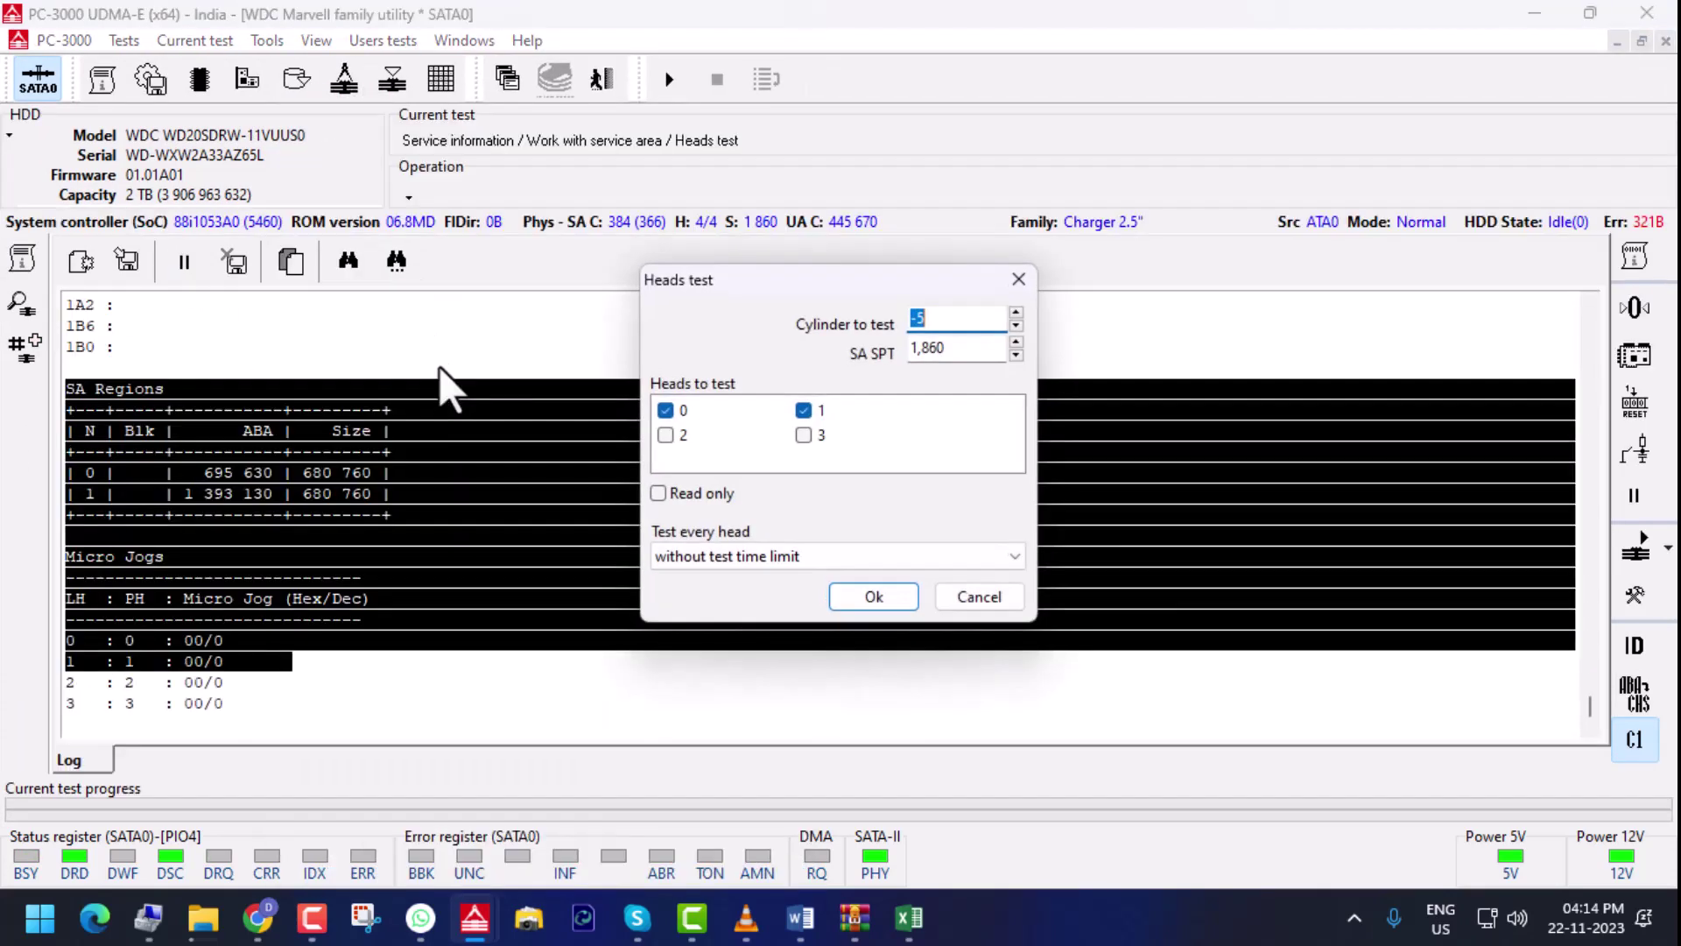
pyautogui.click(867, 598)
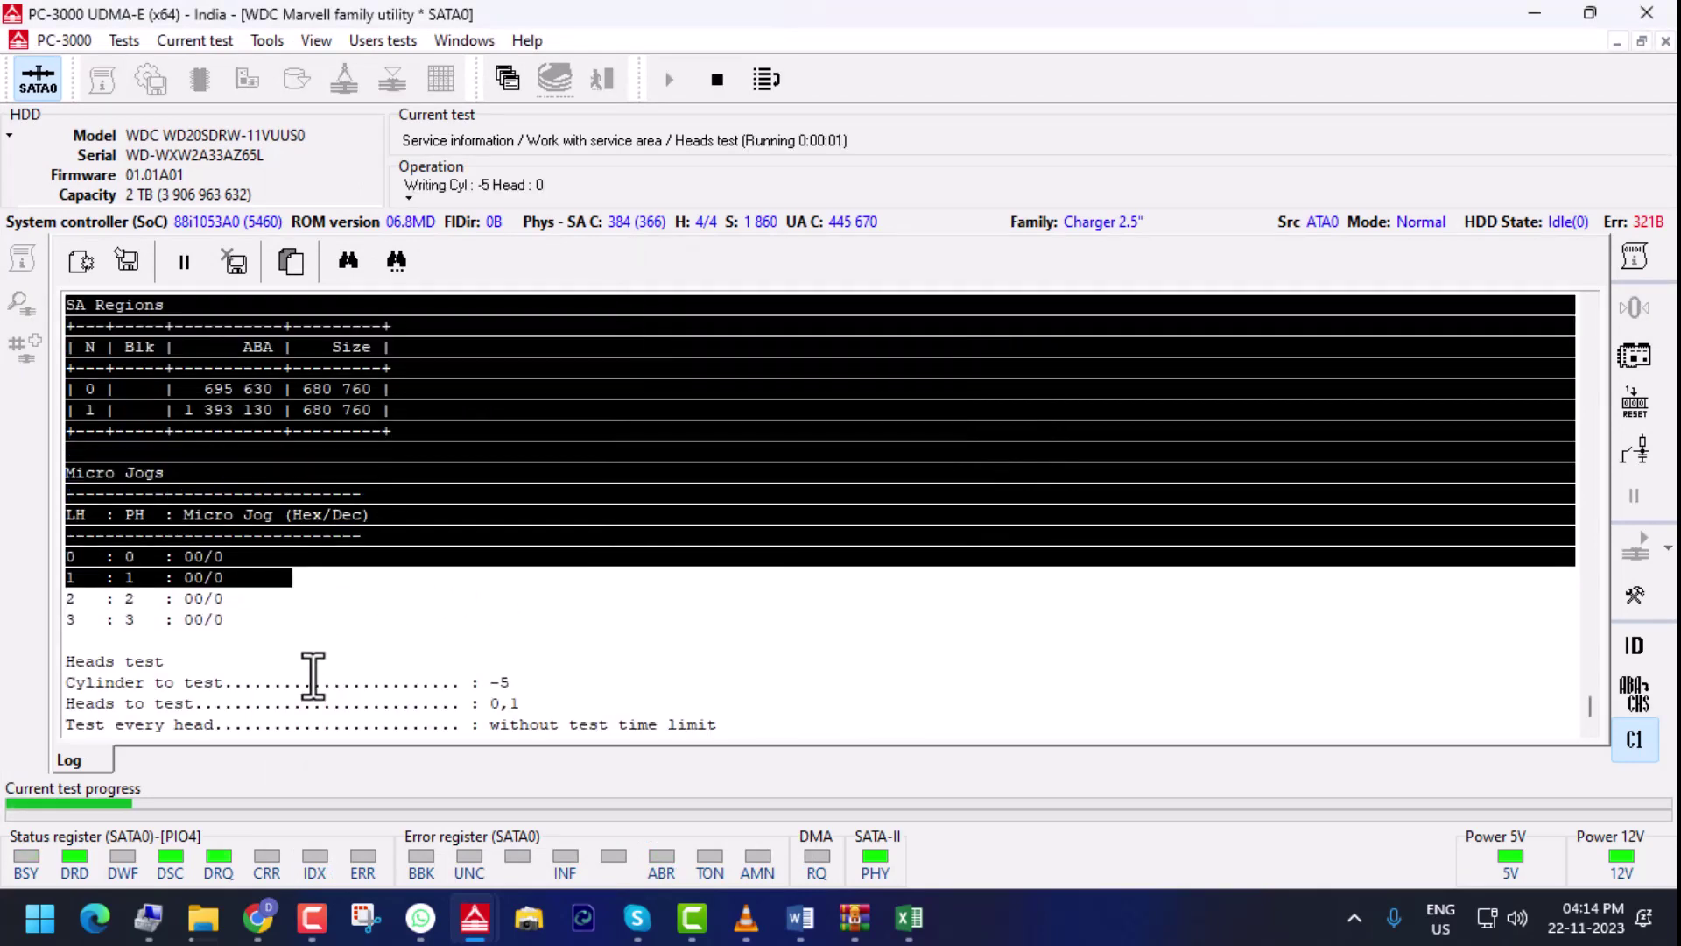
pyautogui.click(265, 39)
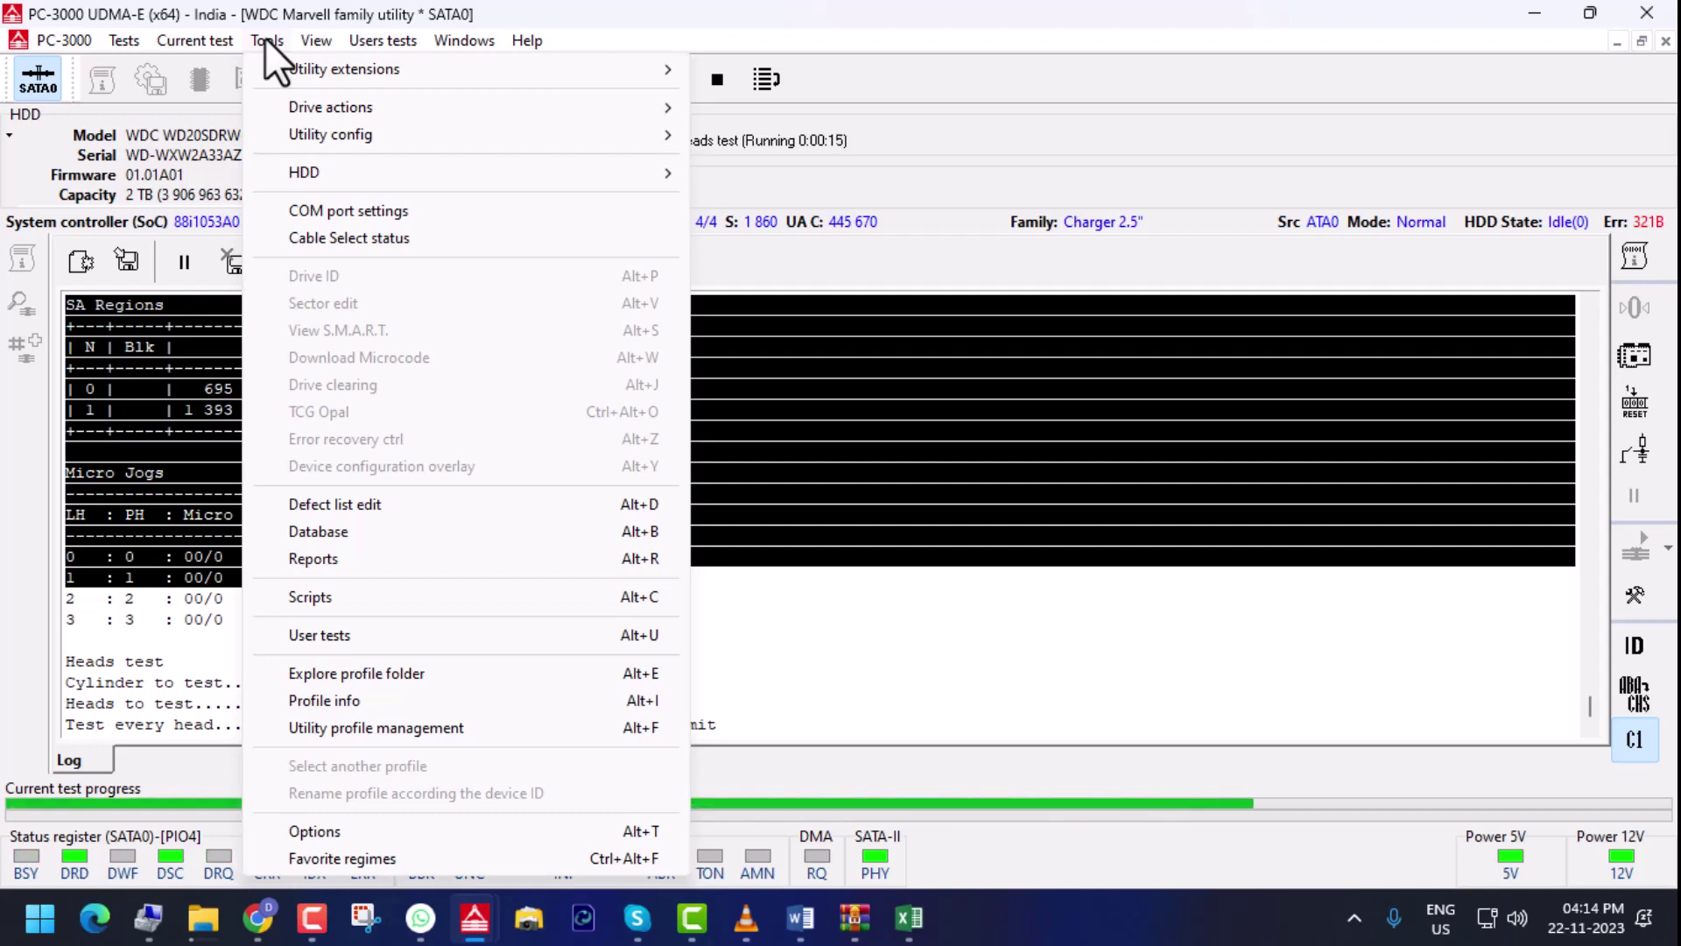
pyautogui.moveTo(315, 40)
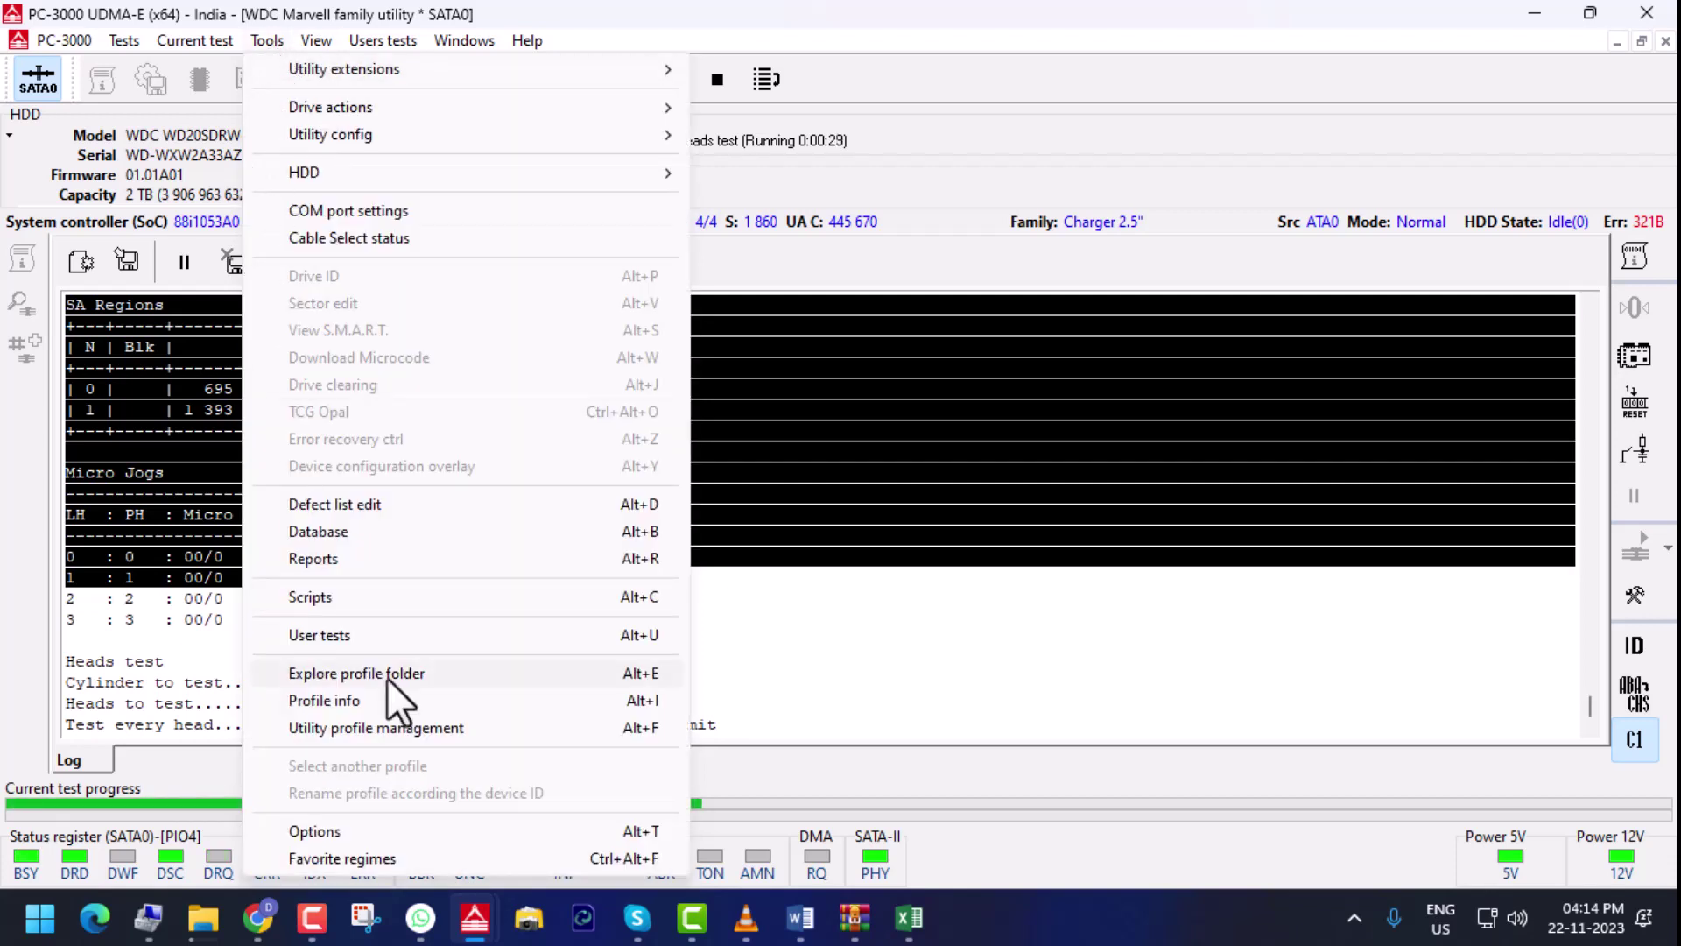
pyautogui.click(928, 701)
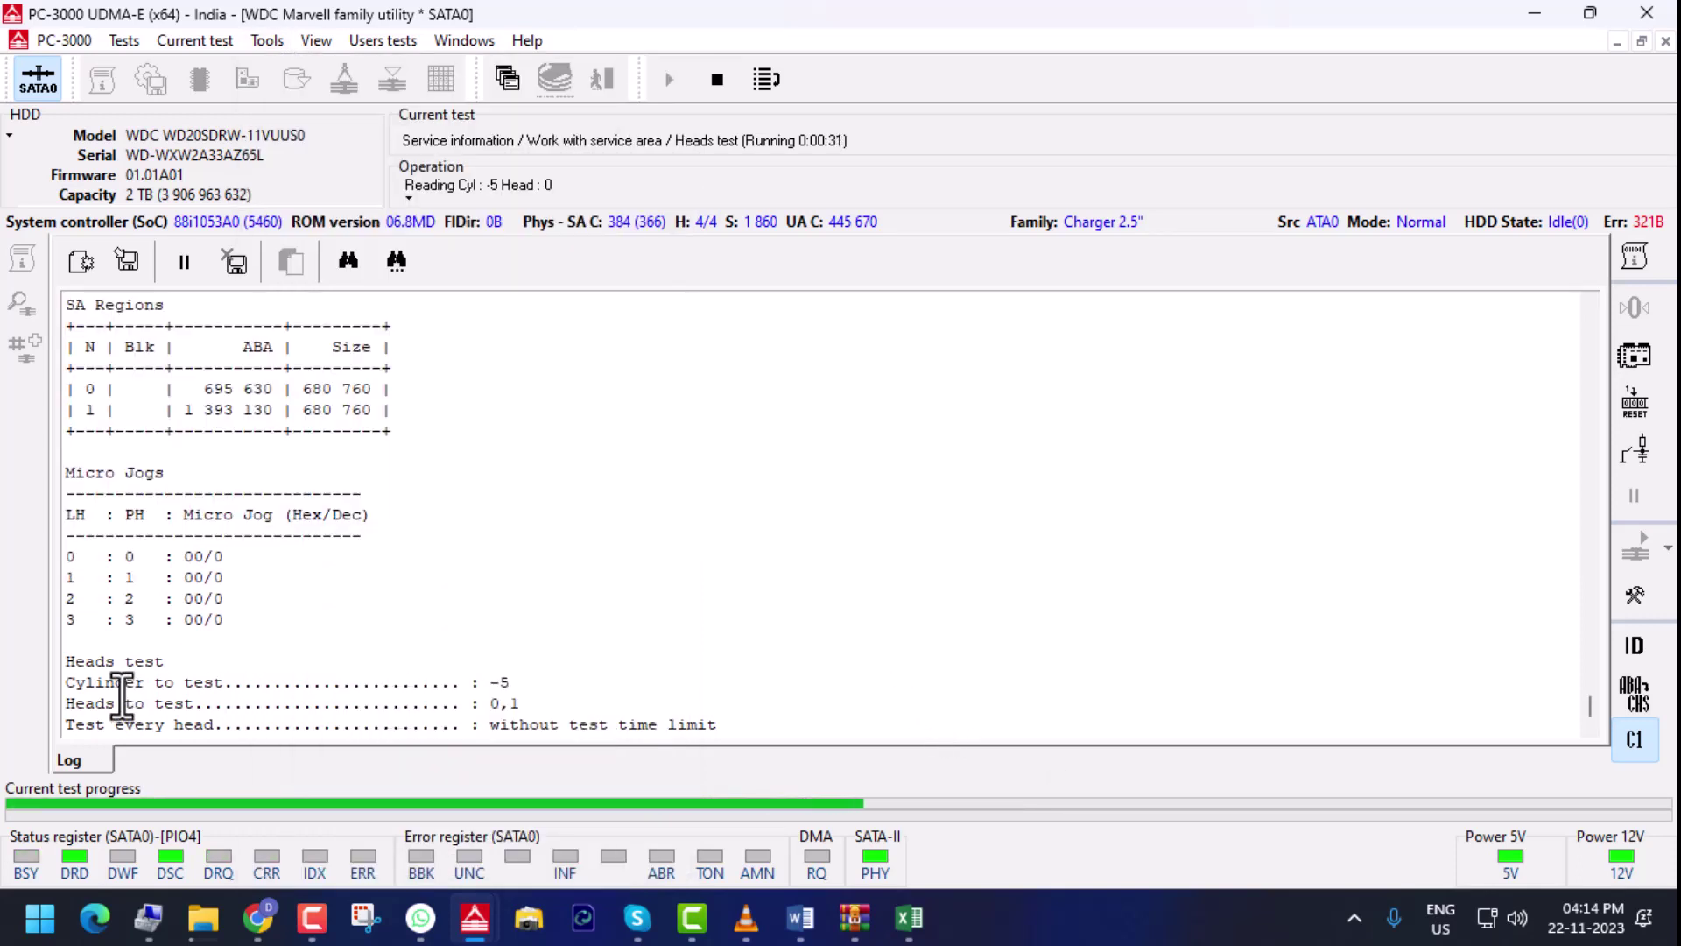
# Examine the heads test log, highlighting the tested cylinder and the Head 0 result line
pyautogui.moveTo(725, 726); pyautogui.dragTo(101, 701)
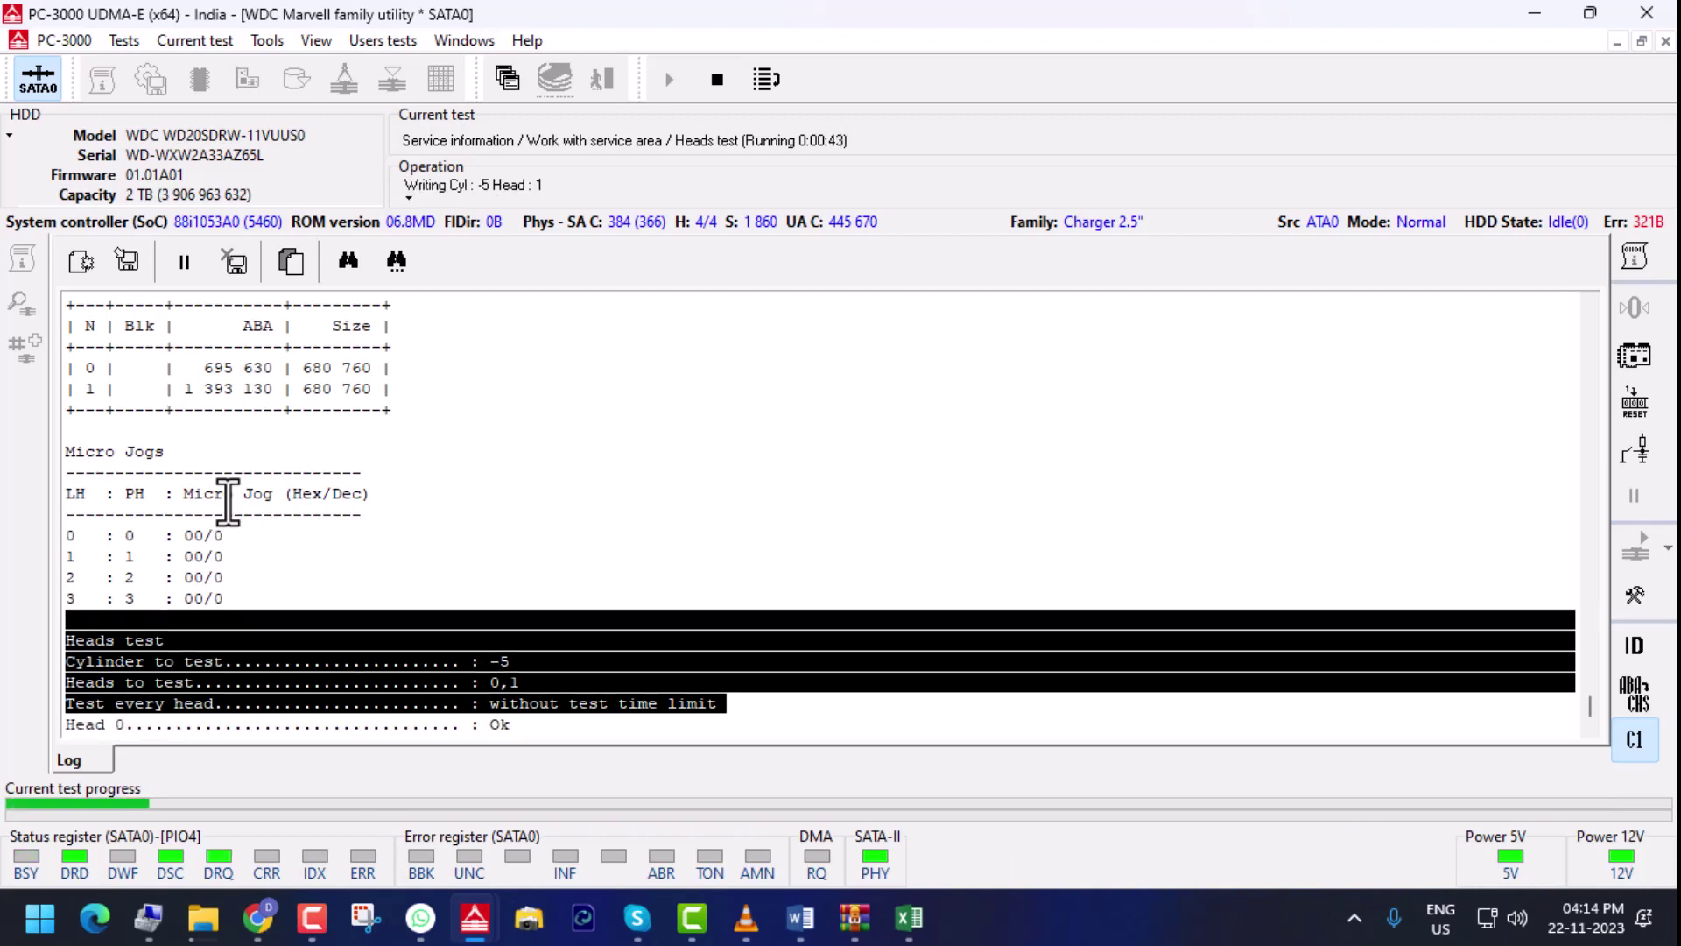
pyautogui.click(530, 721)
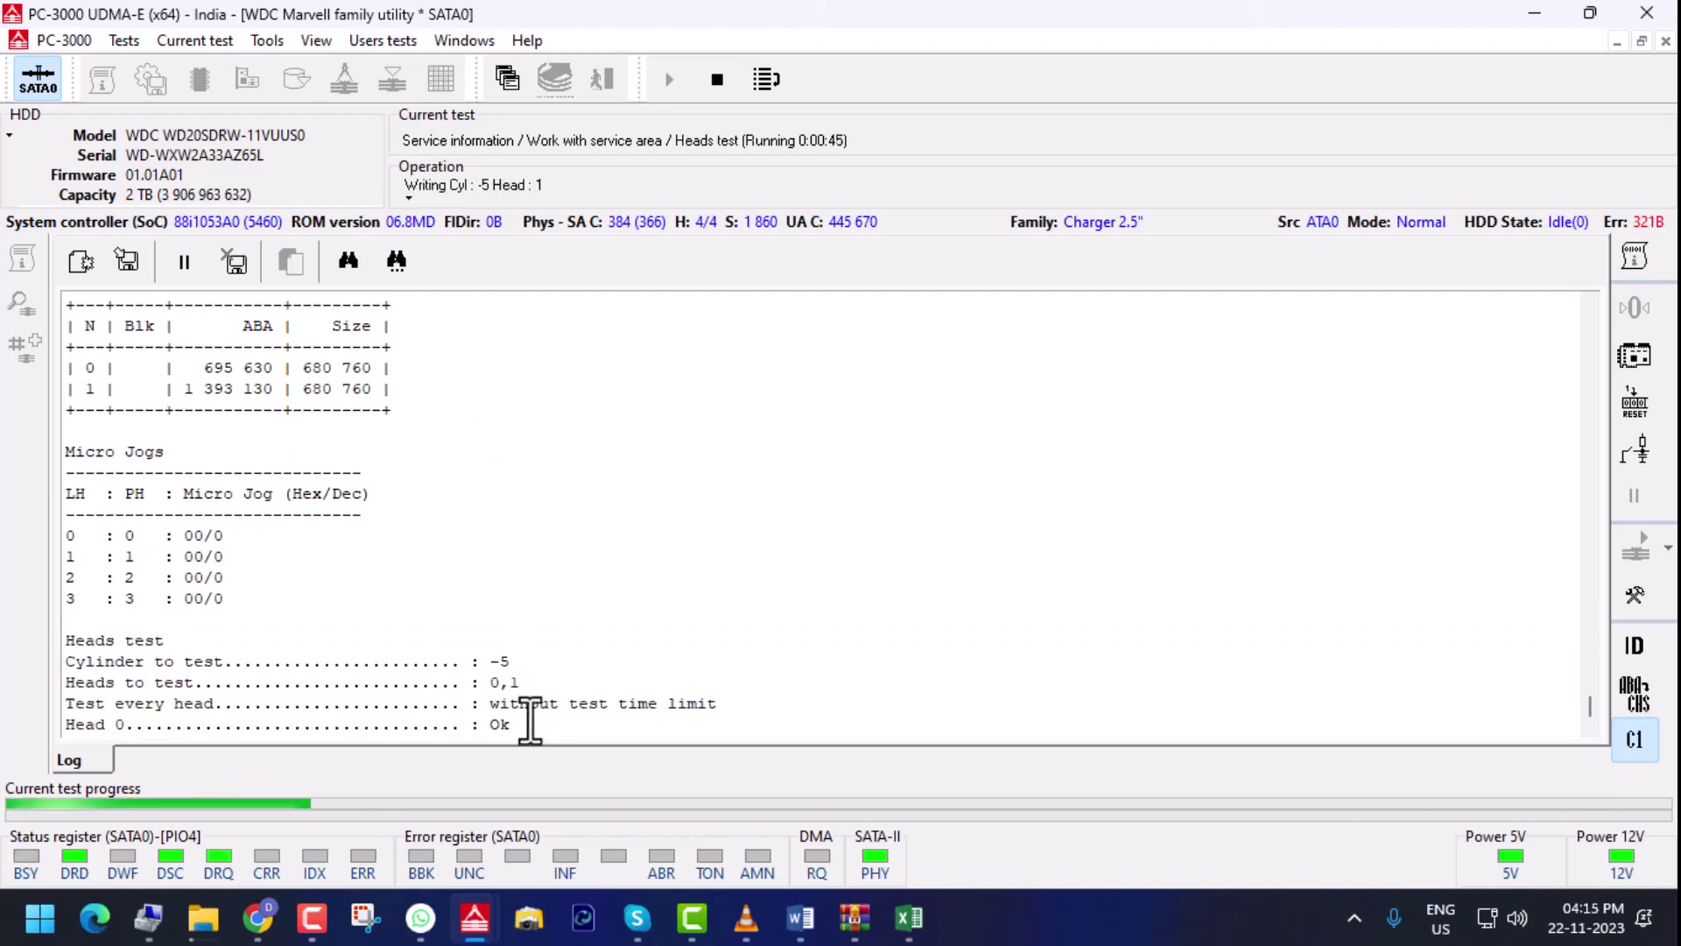
pyautogui.moveTo(530, 721); pyautogui.dragTo(20, 658)
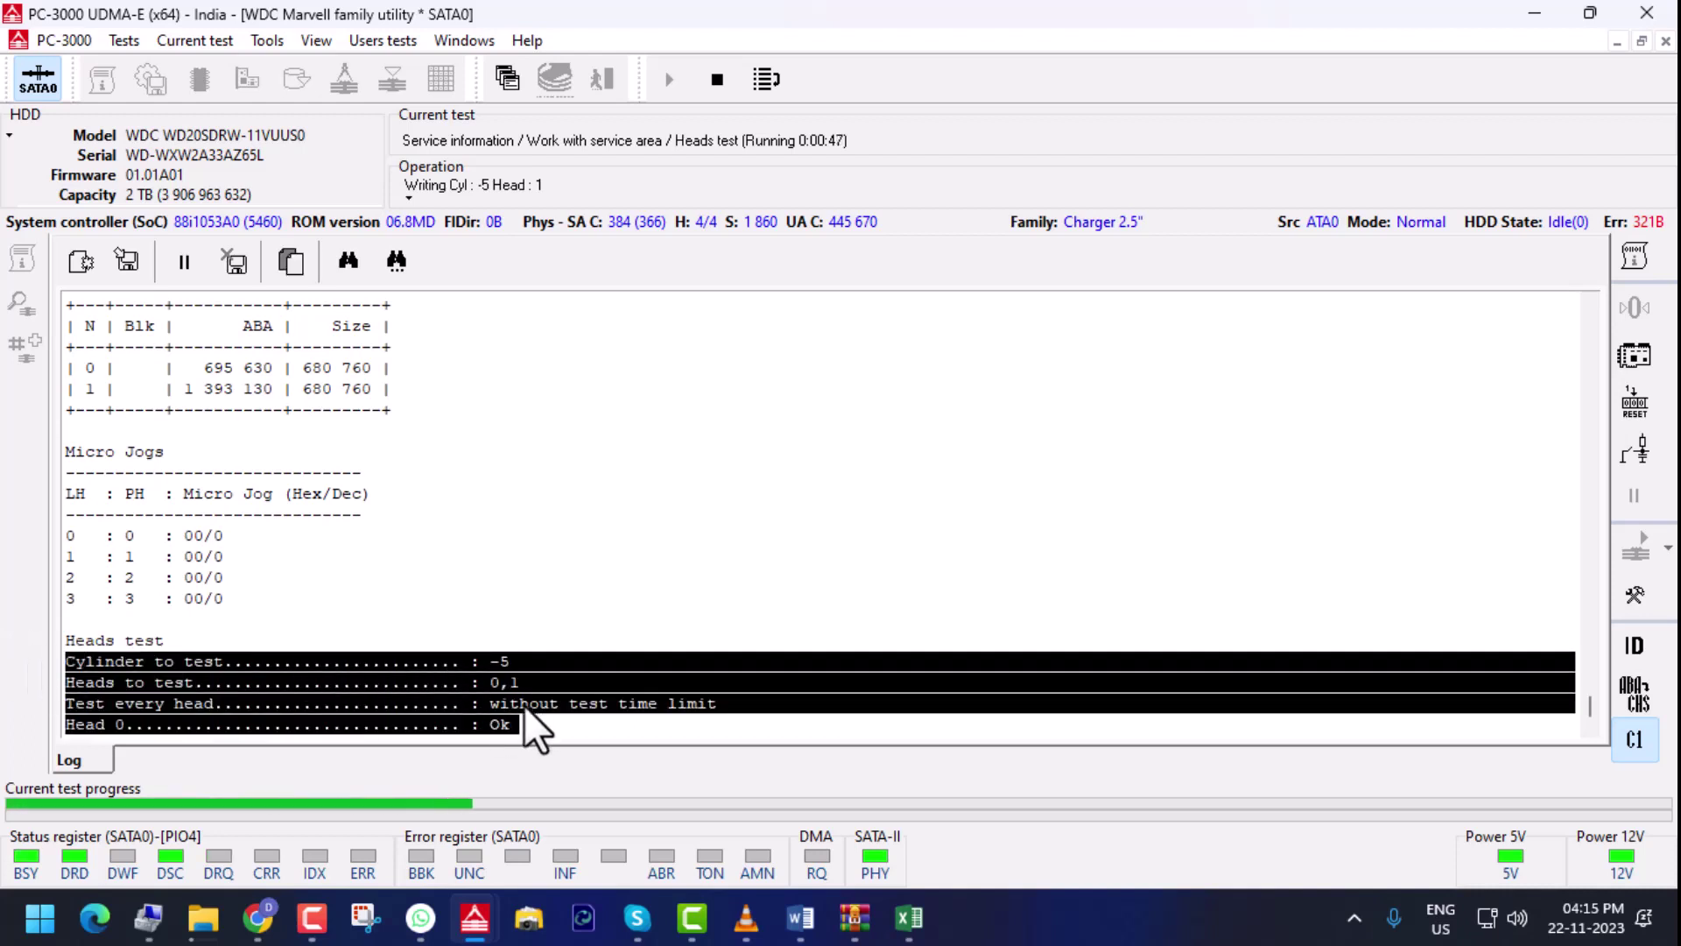
pyautogui.click(533, 655)
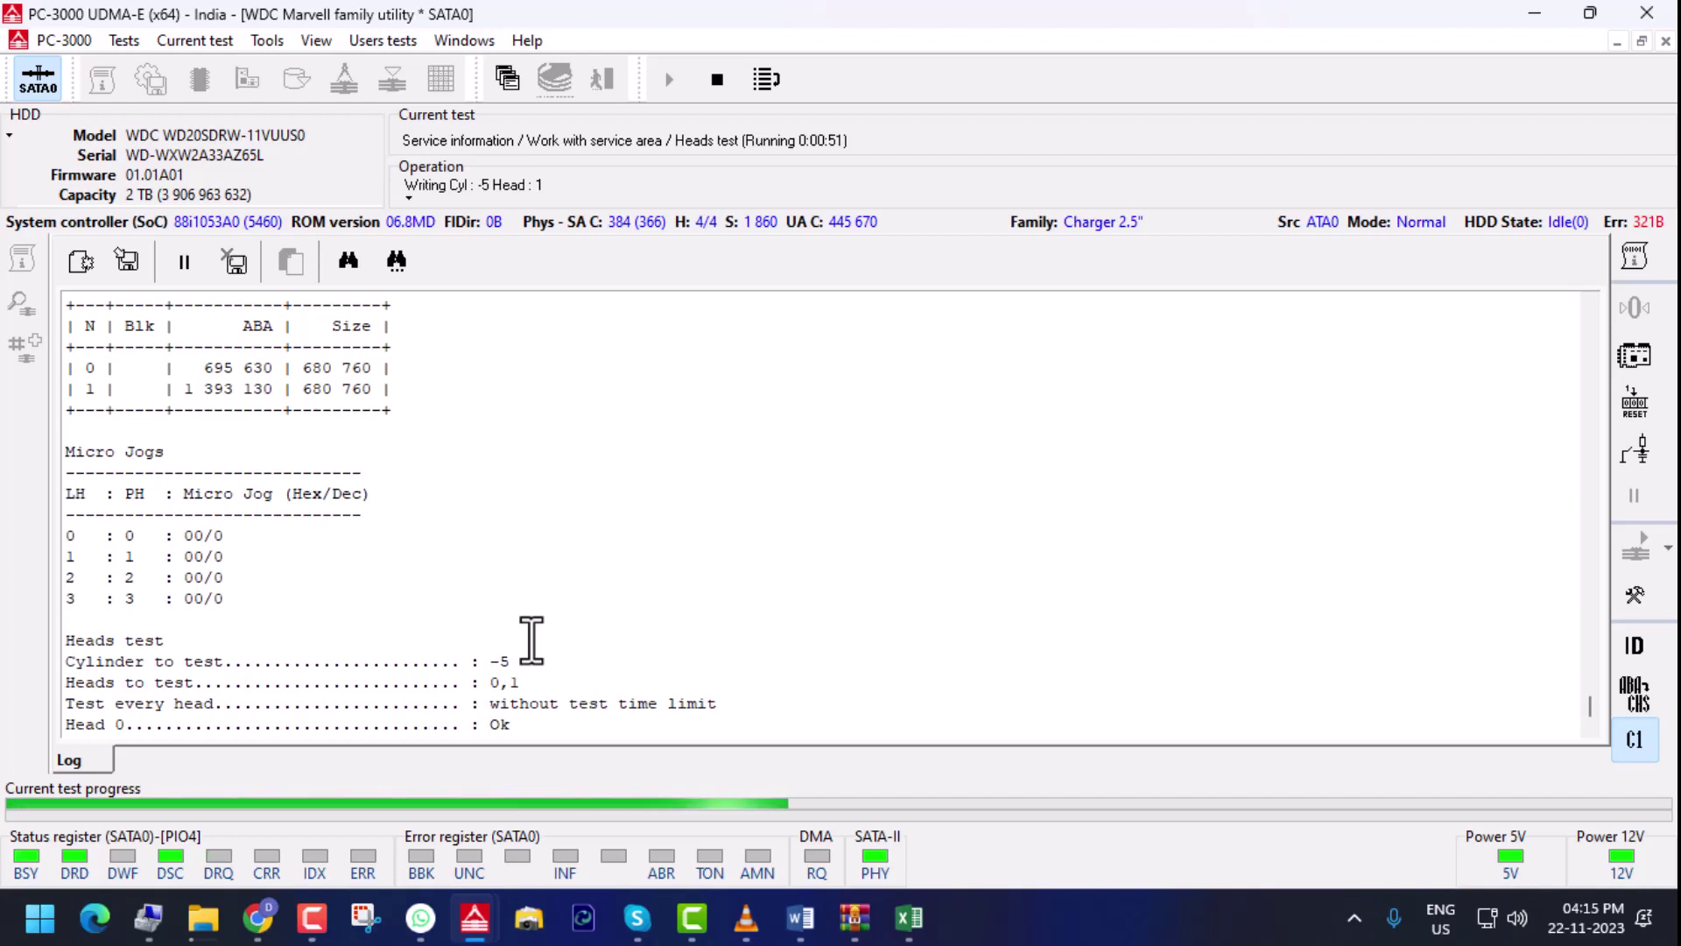
pyautogui.moveTo(515, 725); pyautogui.dragTo(39, 675)
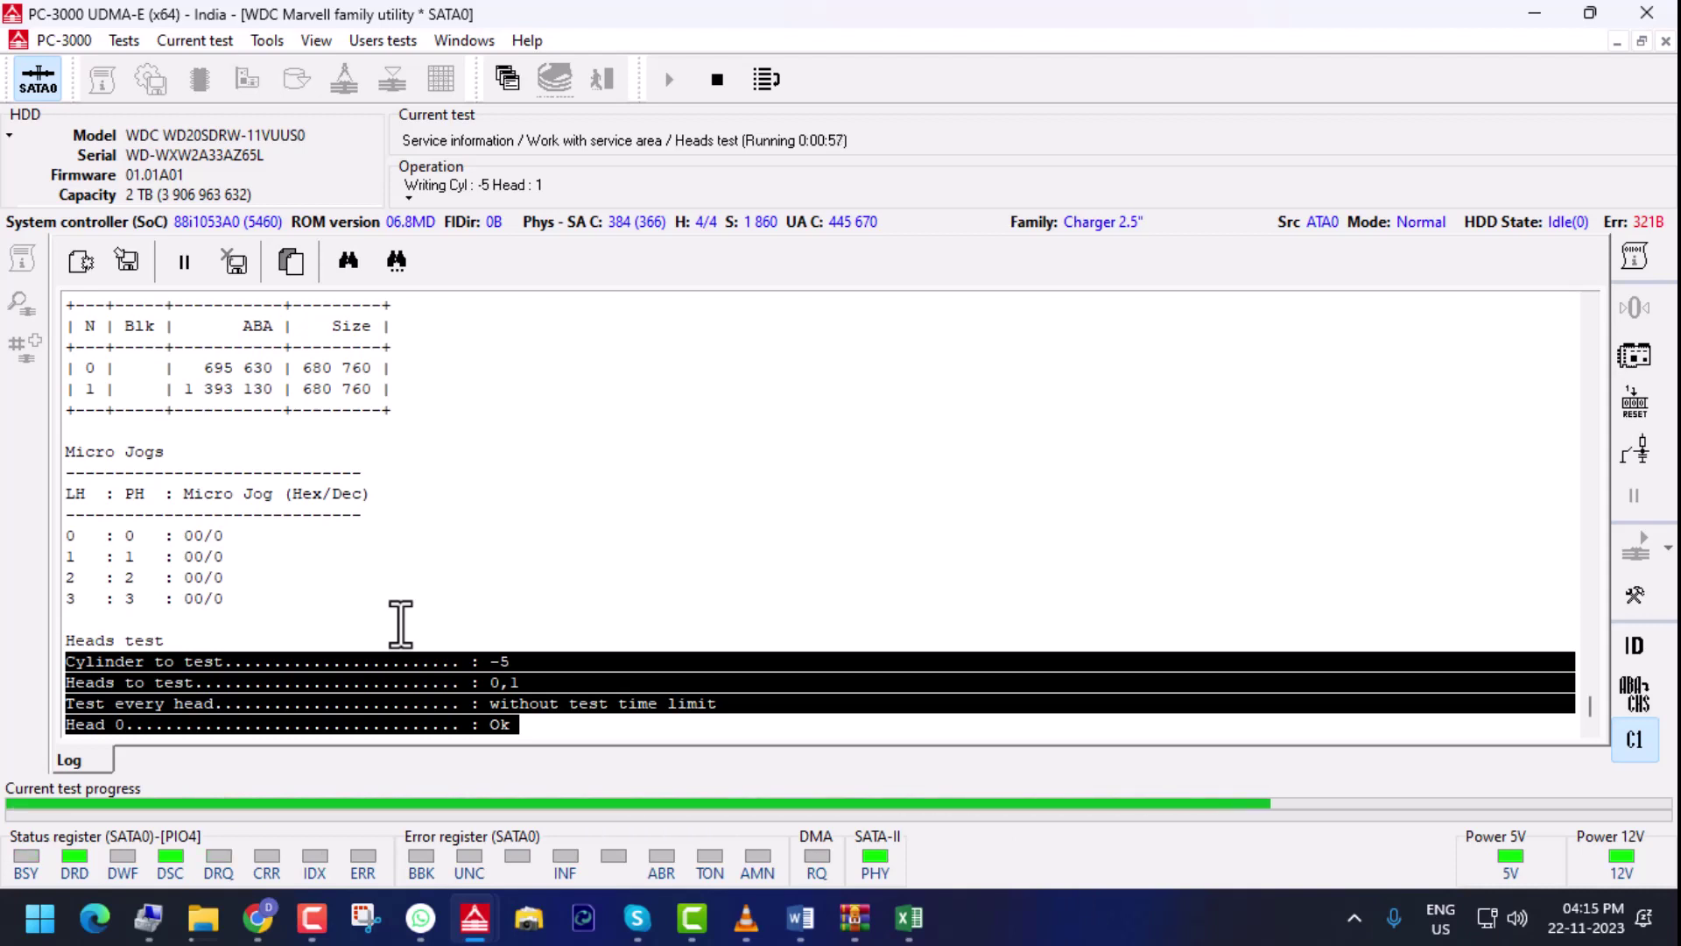
pyautogui.click(529, 731)
pyautogui.moveTo(529, 731); pyautogui.dragTo(53, 753)
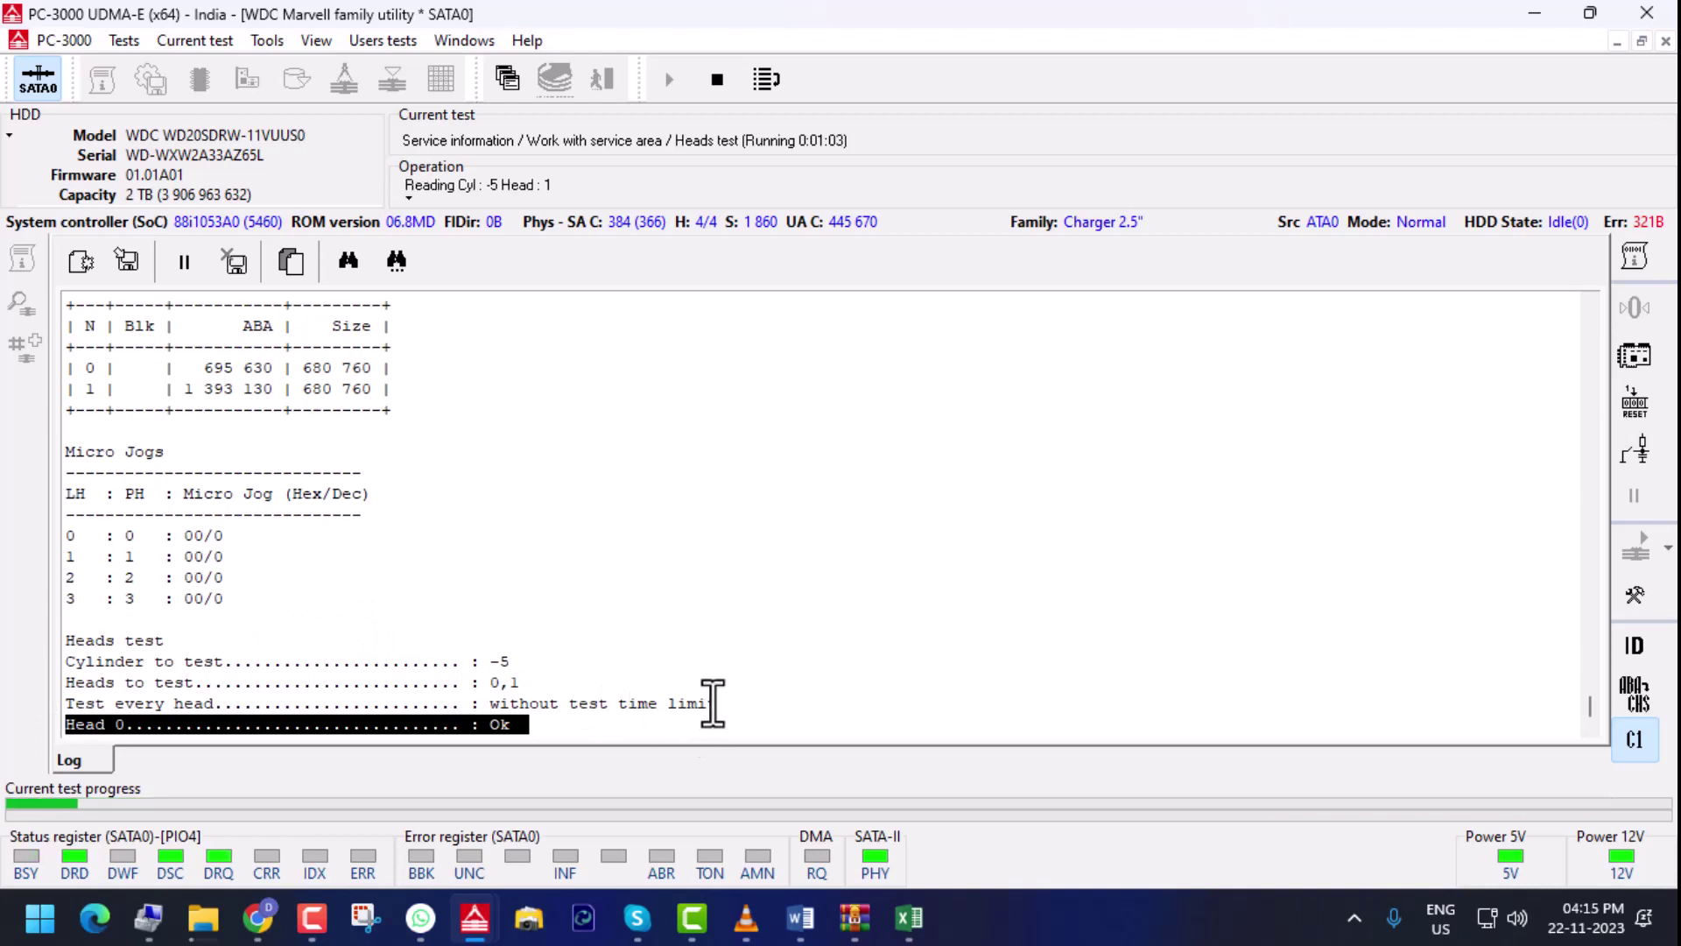
pyautogui.moveTo(525, 661); pyautogui.dragTo(482, 655)
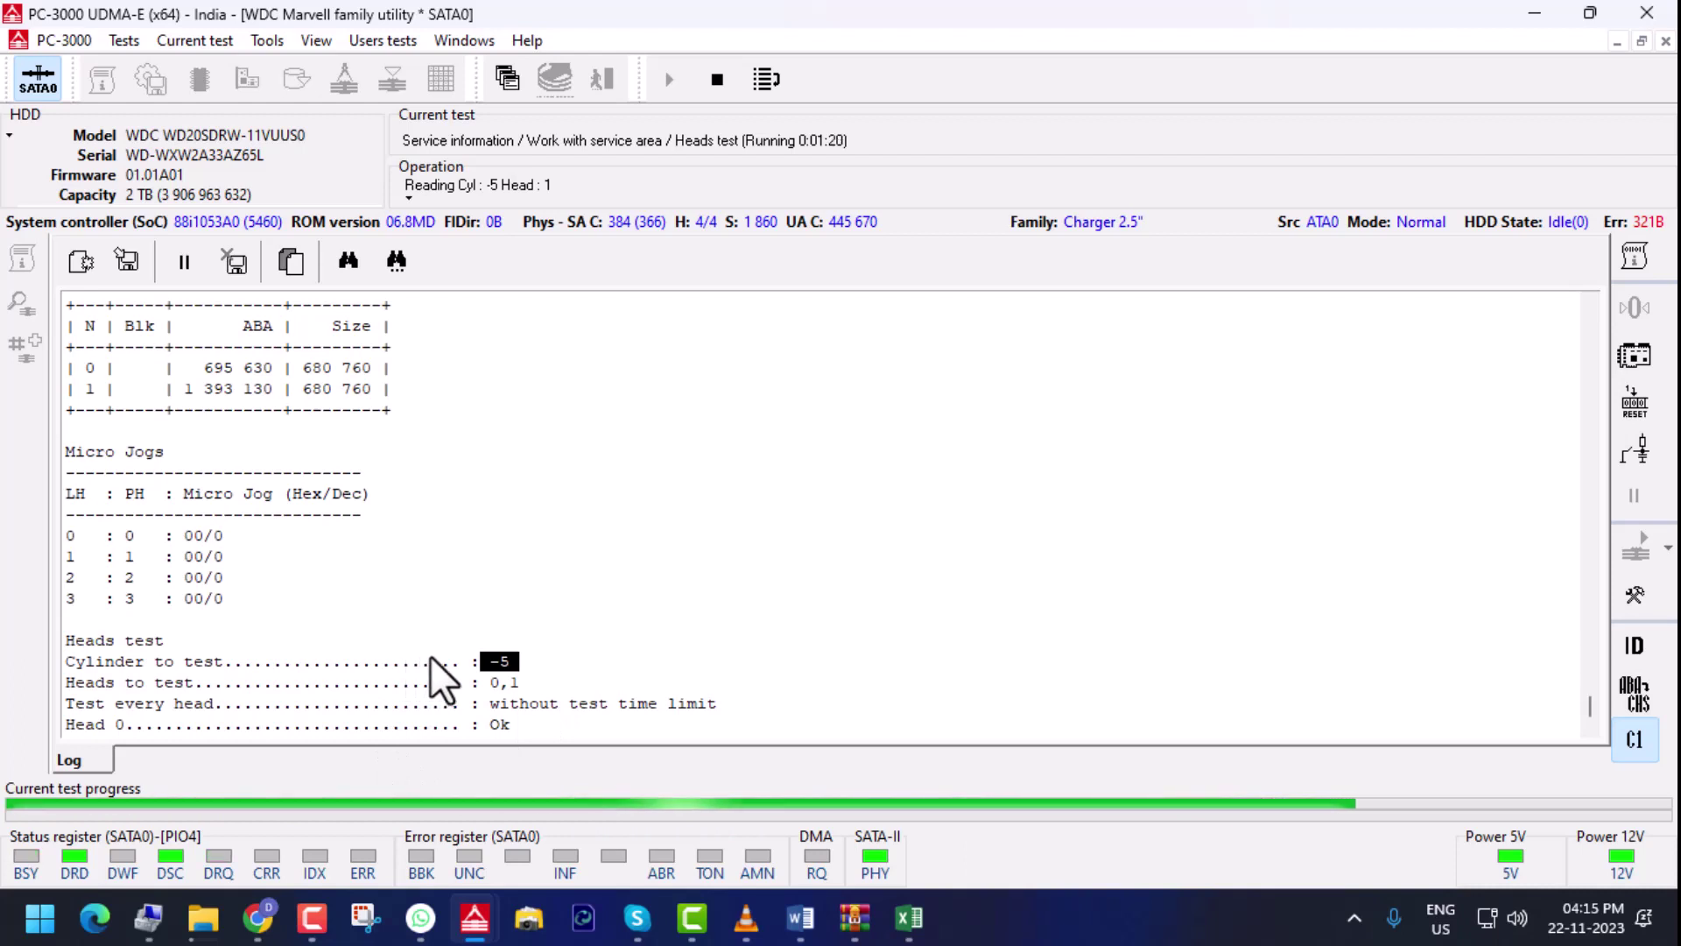
pyautogui.moveTo(526, 732); pyautogui.dragTo(453, 733)
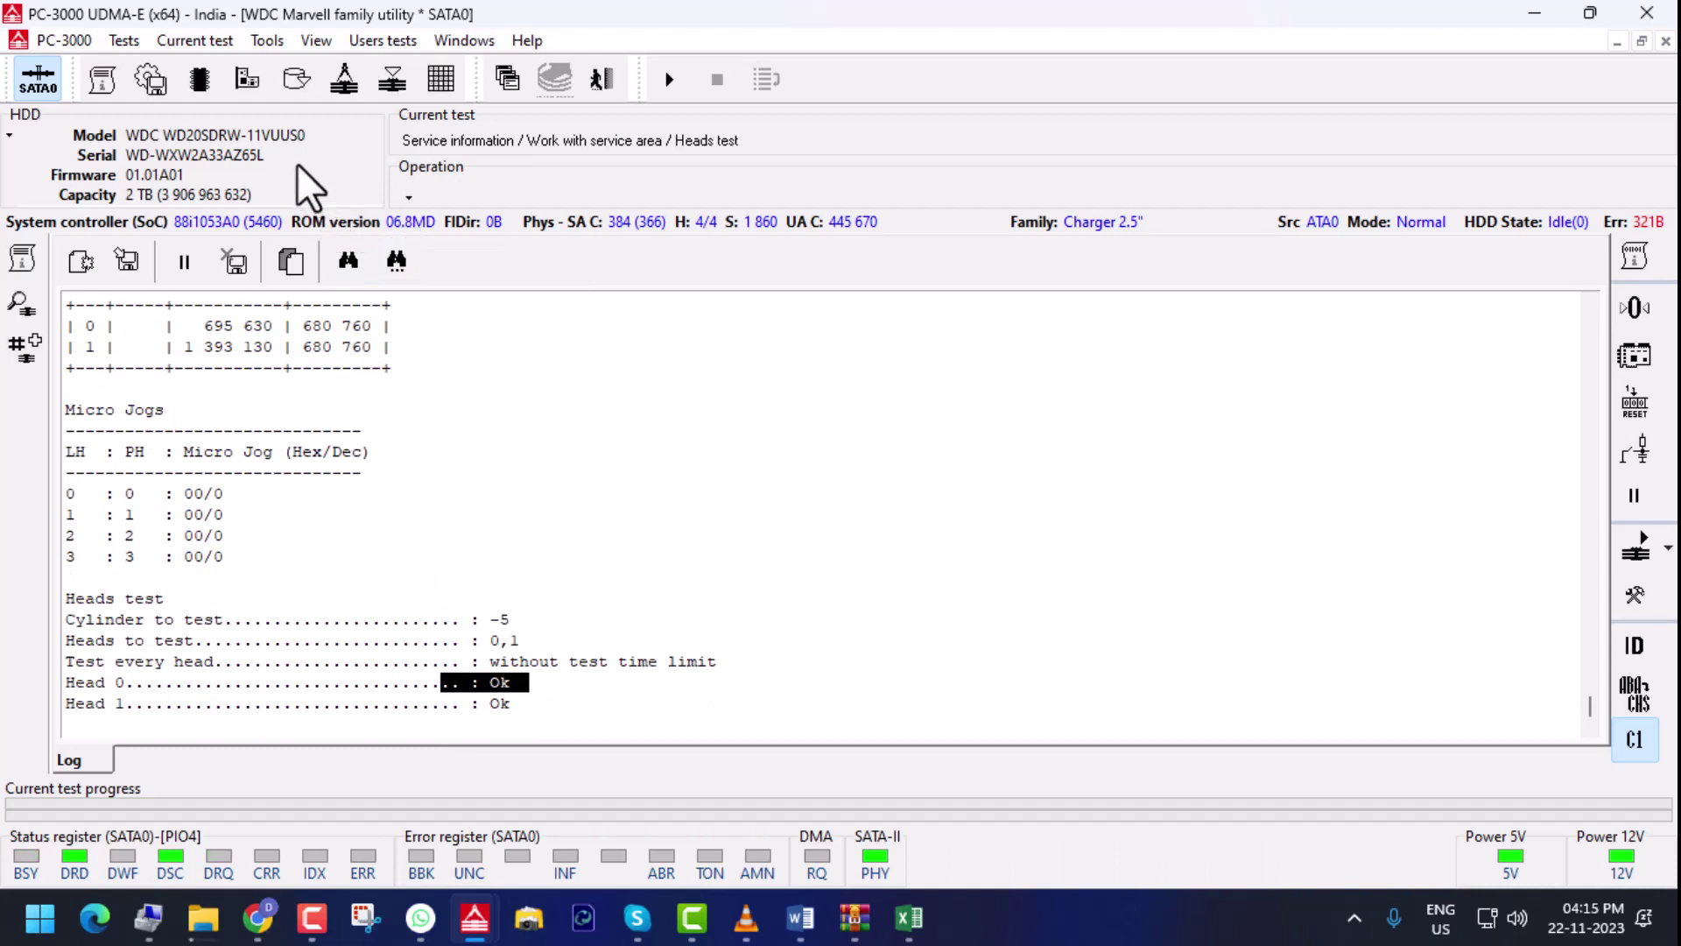
# Open the sector editor at LBA 0 and highlight the 55 AA signature and the partition table bytes at the sector's end
pyautogui.click(267, 40)
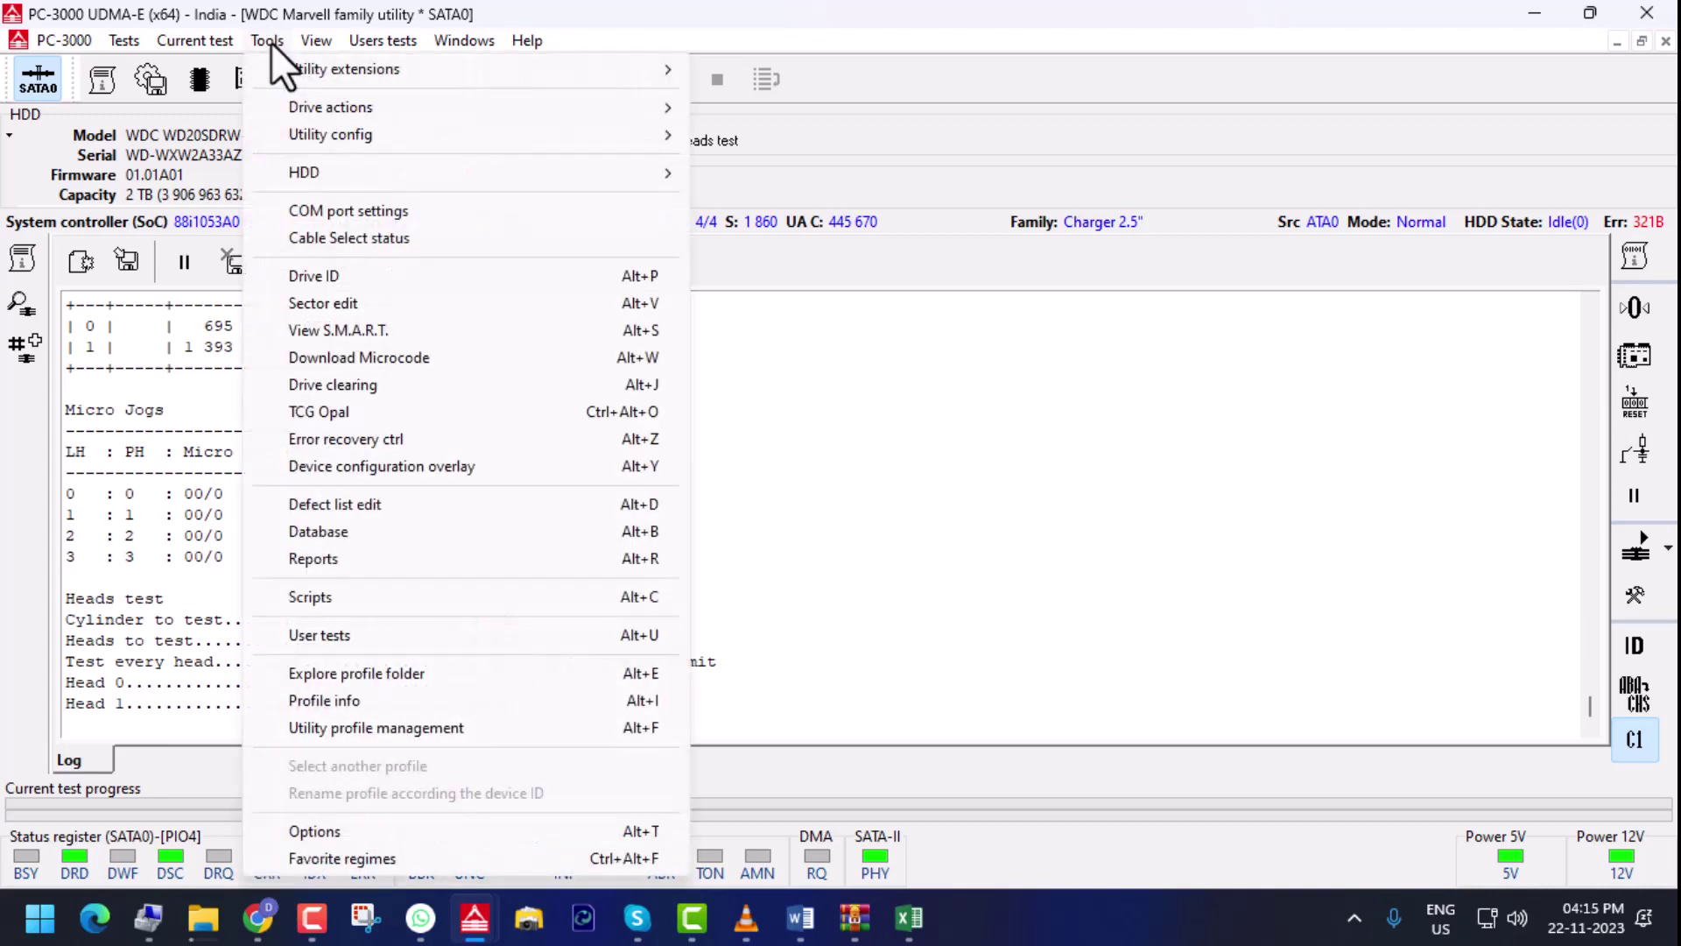
pyautogui.click(342, 303)
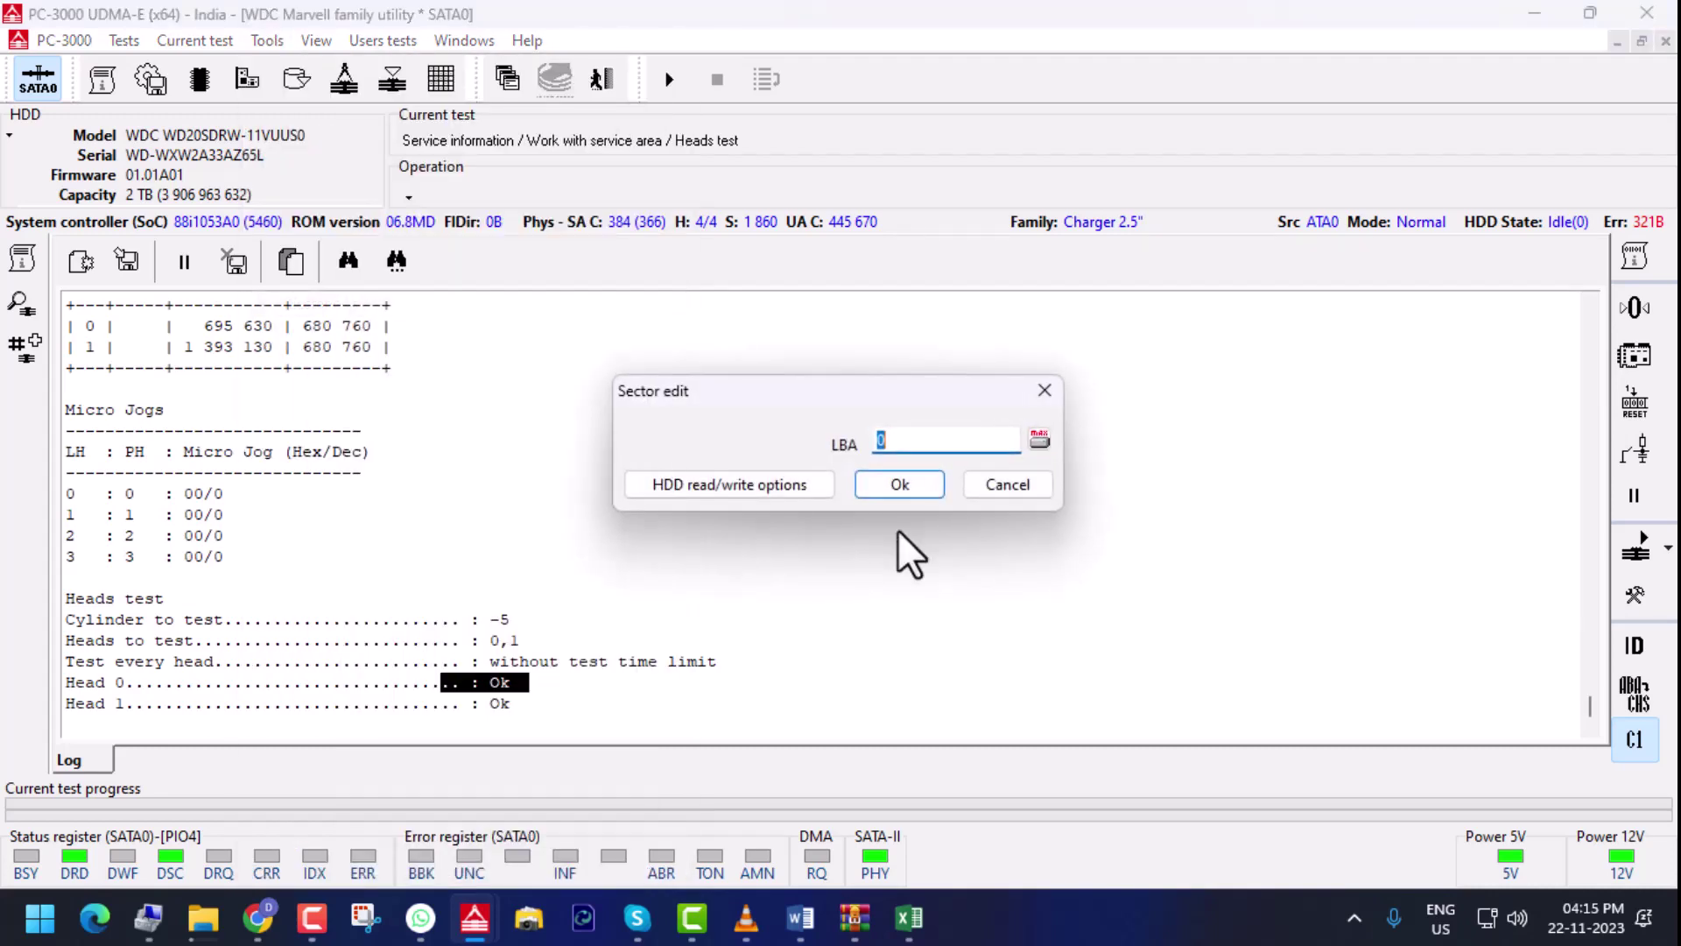
pyautogui.click(901, 483)
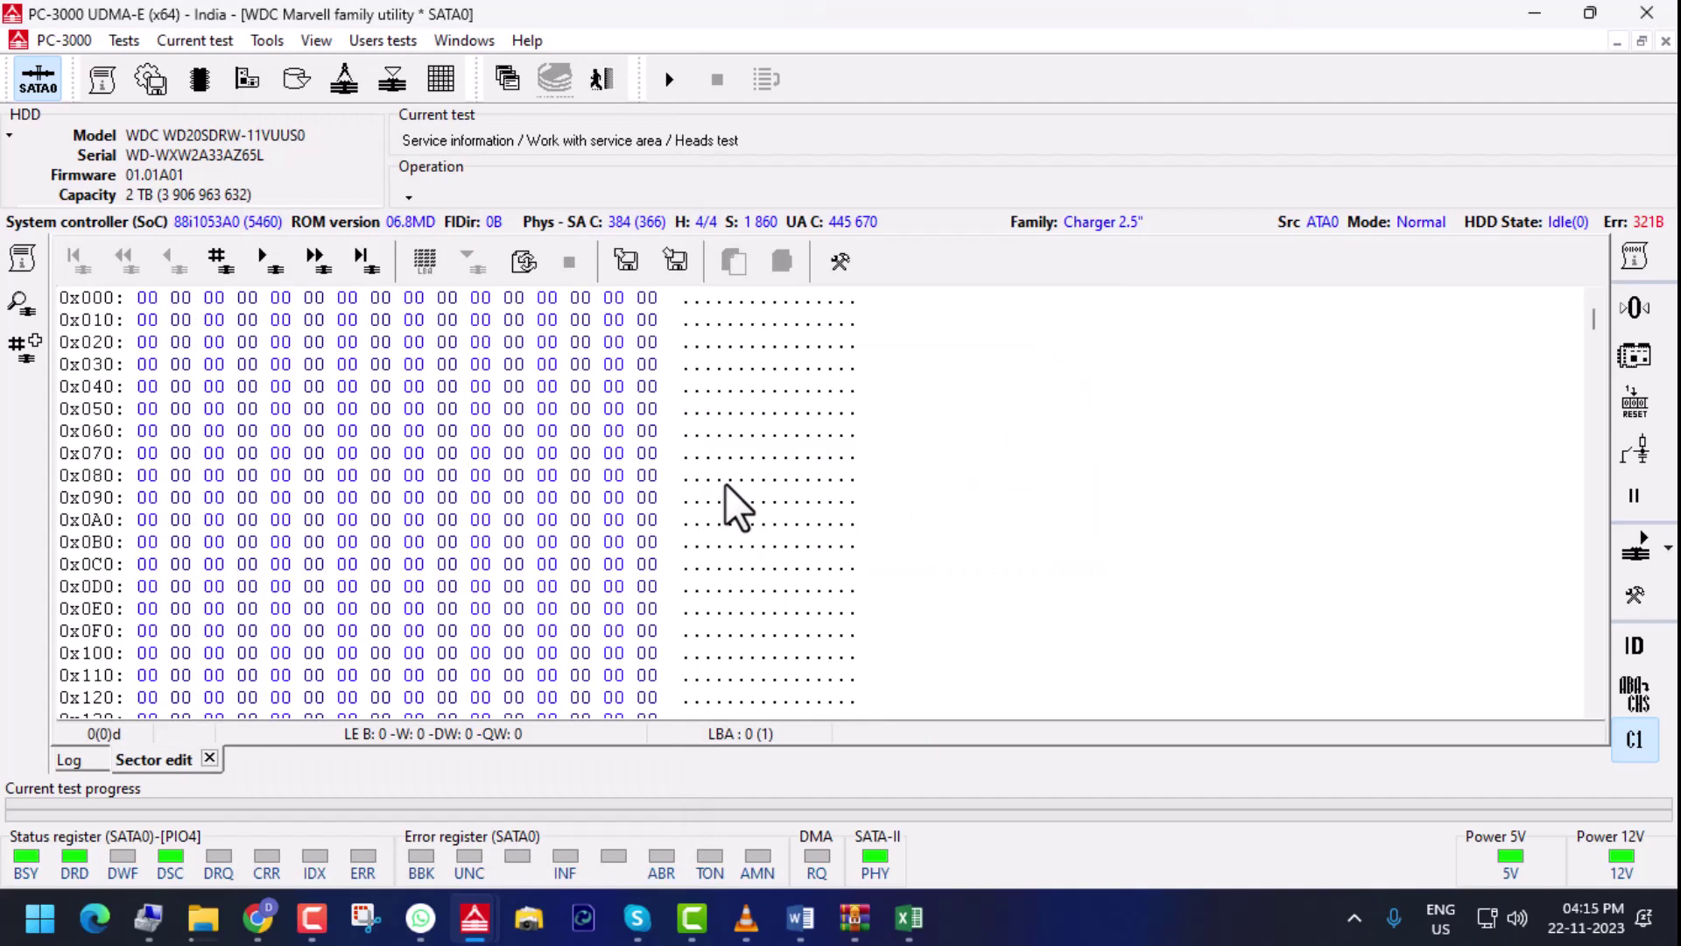
pyautogui.scroll(-4, 565, 486)
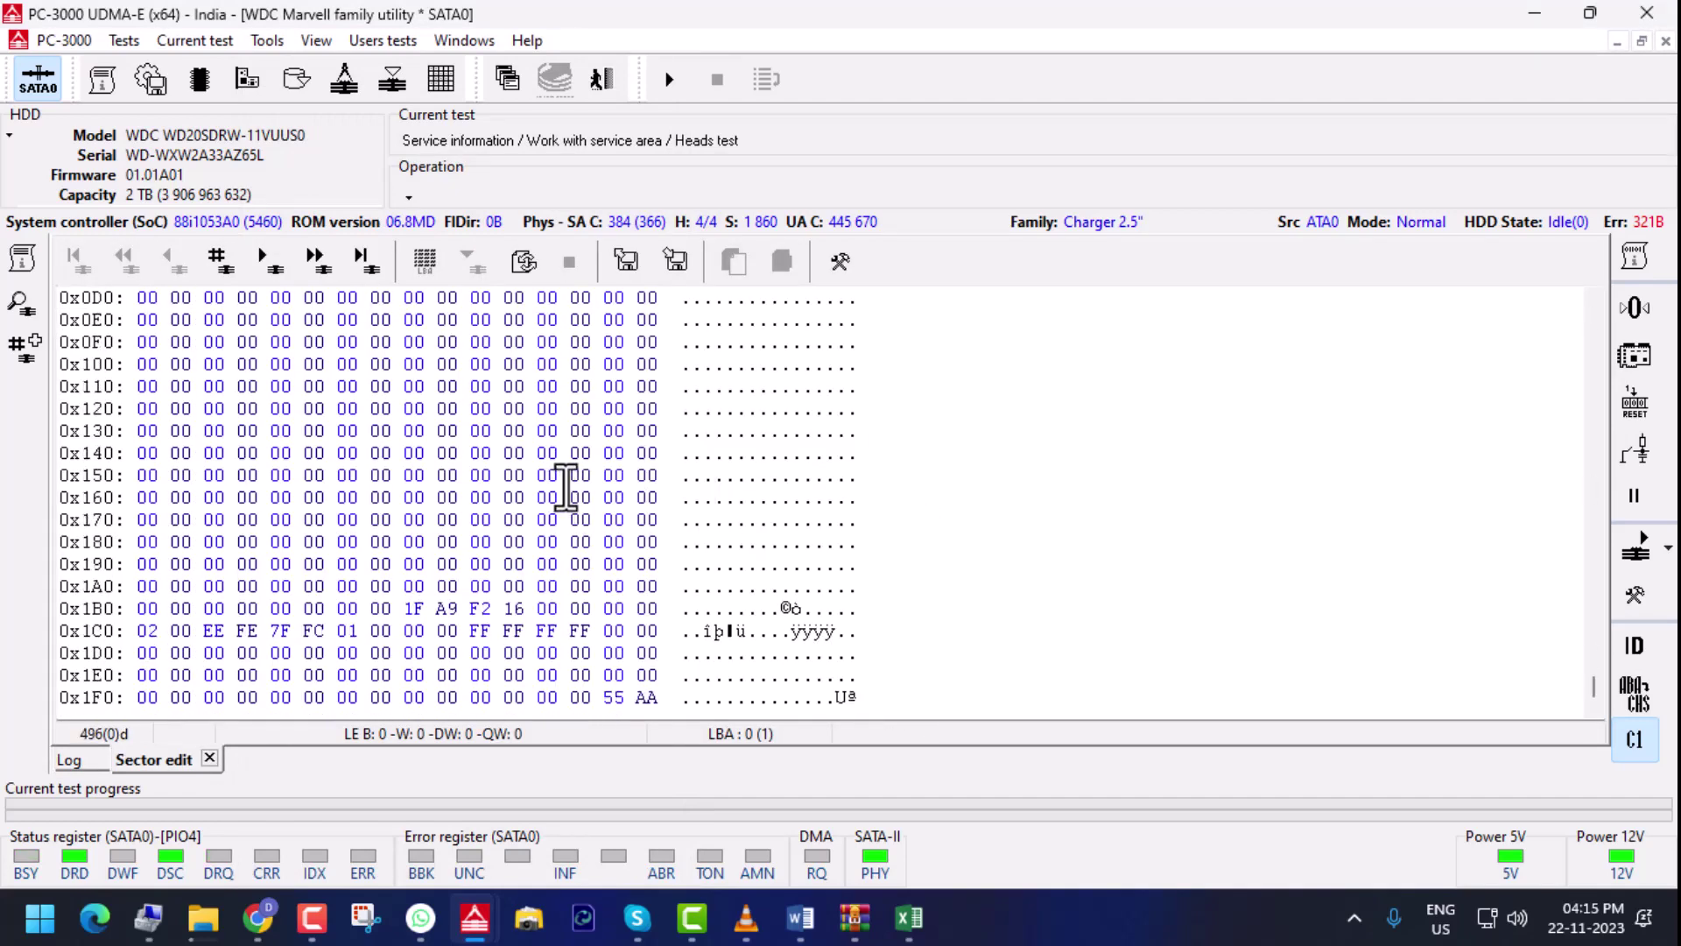
pyautogui.click(640, 698)
pyautogui.moveTo(640, 698)
pyautogui.mouseDown()
pyautogui.moveTo(583, 696)
pyautogui.moveTo(610, 698)
pyautogui.mouseUp()
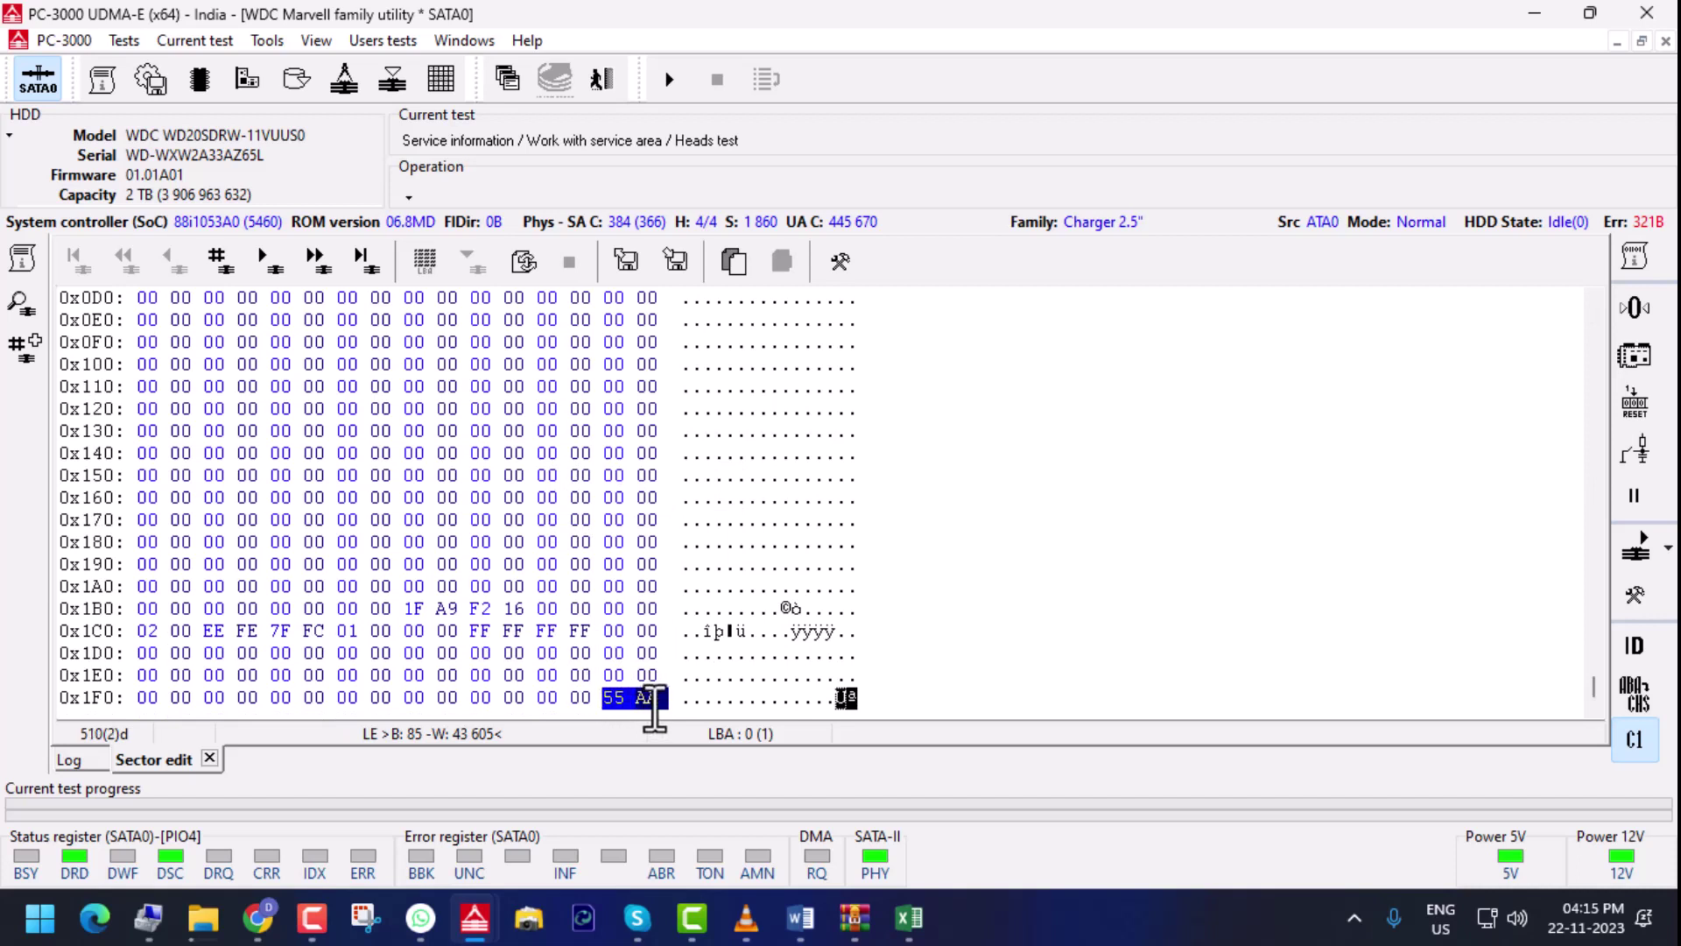
pyautogui.moveTo(662, 701); pyautogui.dragTo(308, 589)
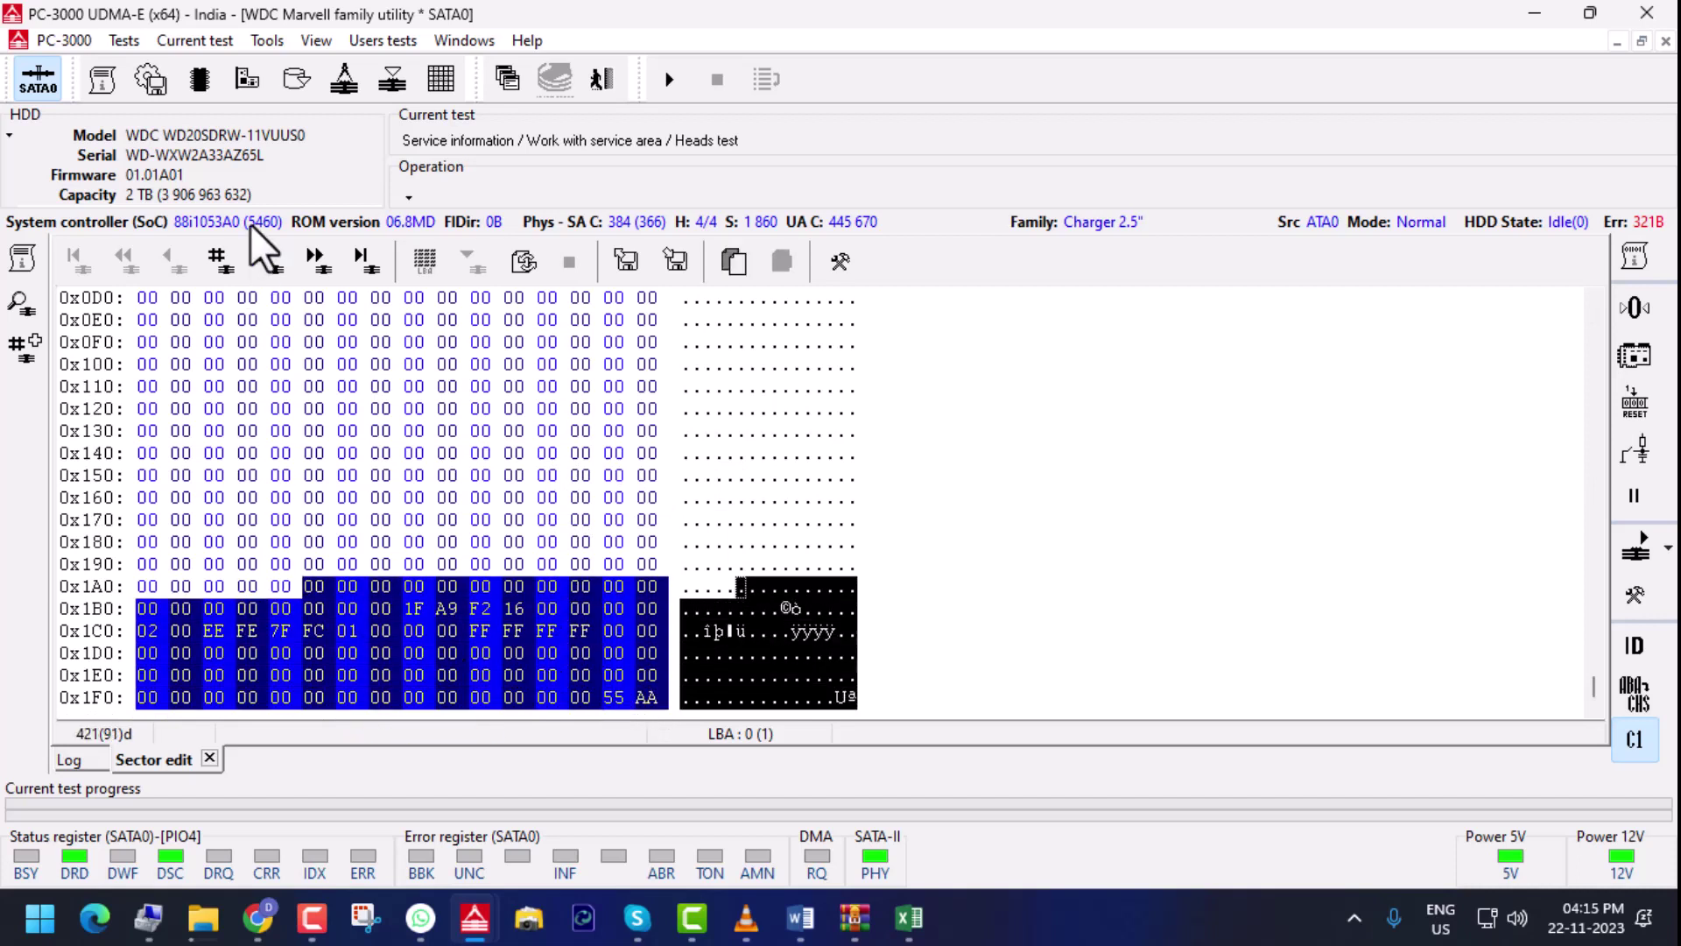
pyautogui.click(269, 40)
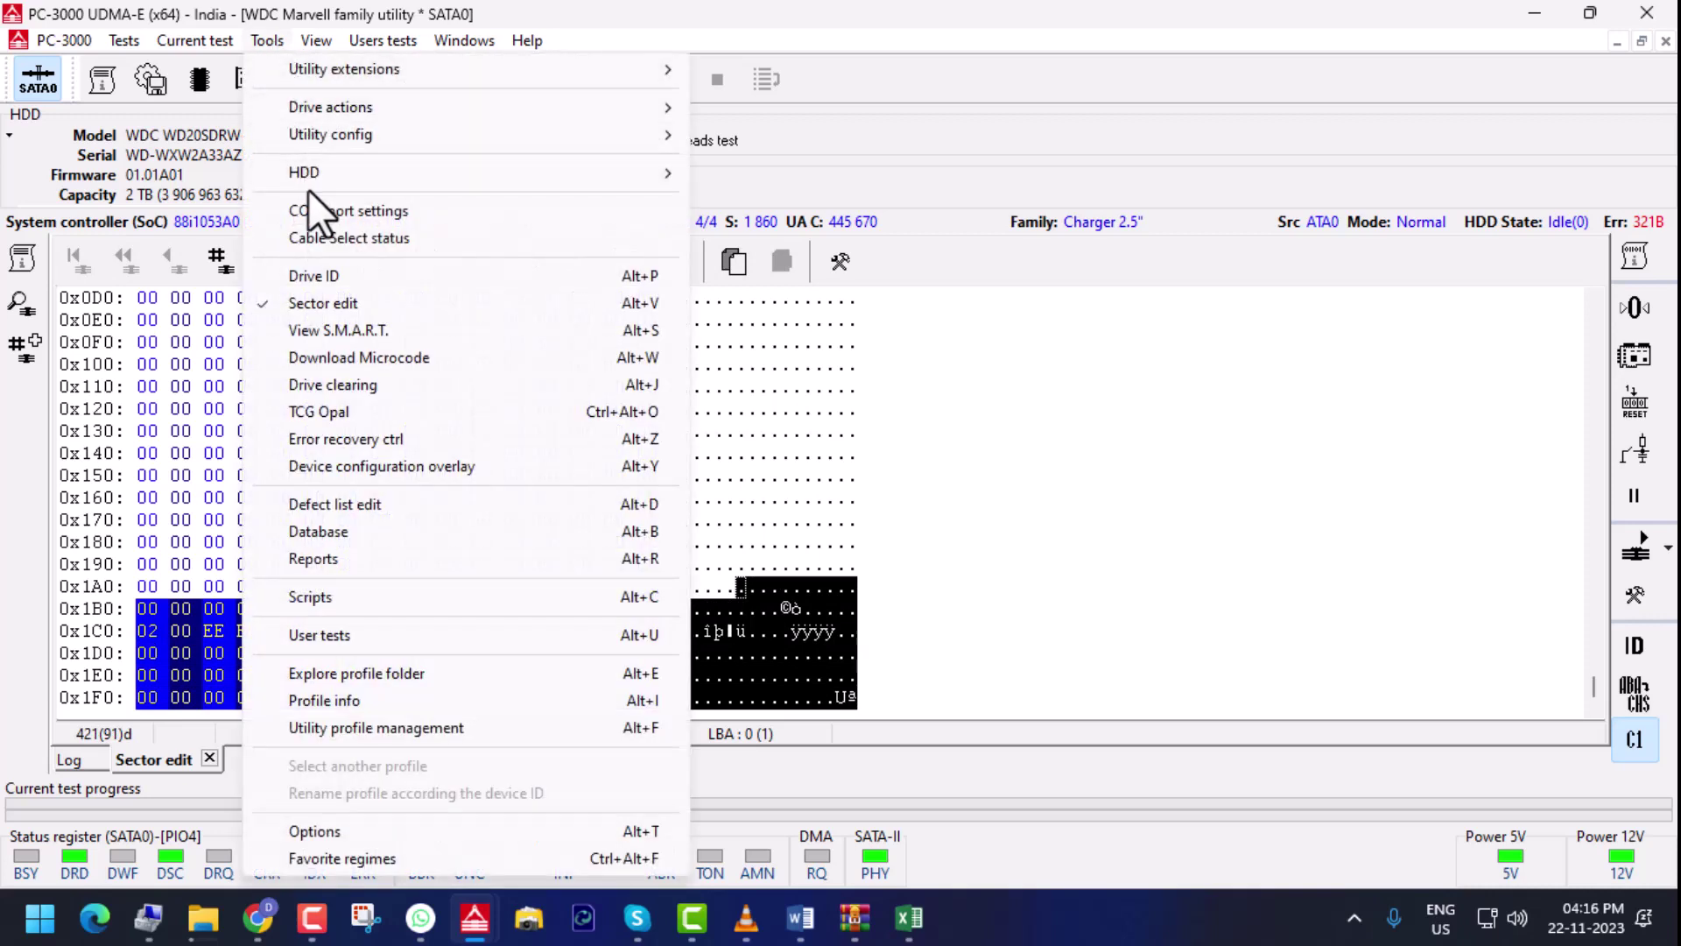
pyautogui.click(873, 382)
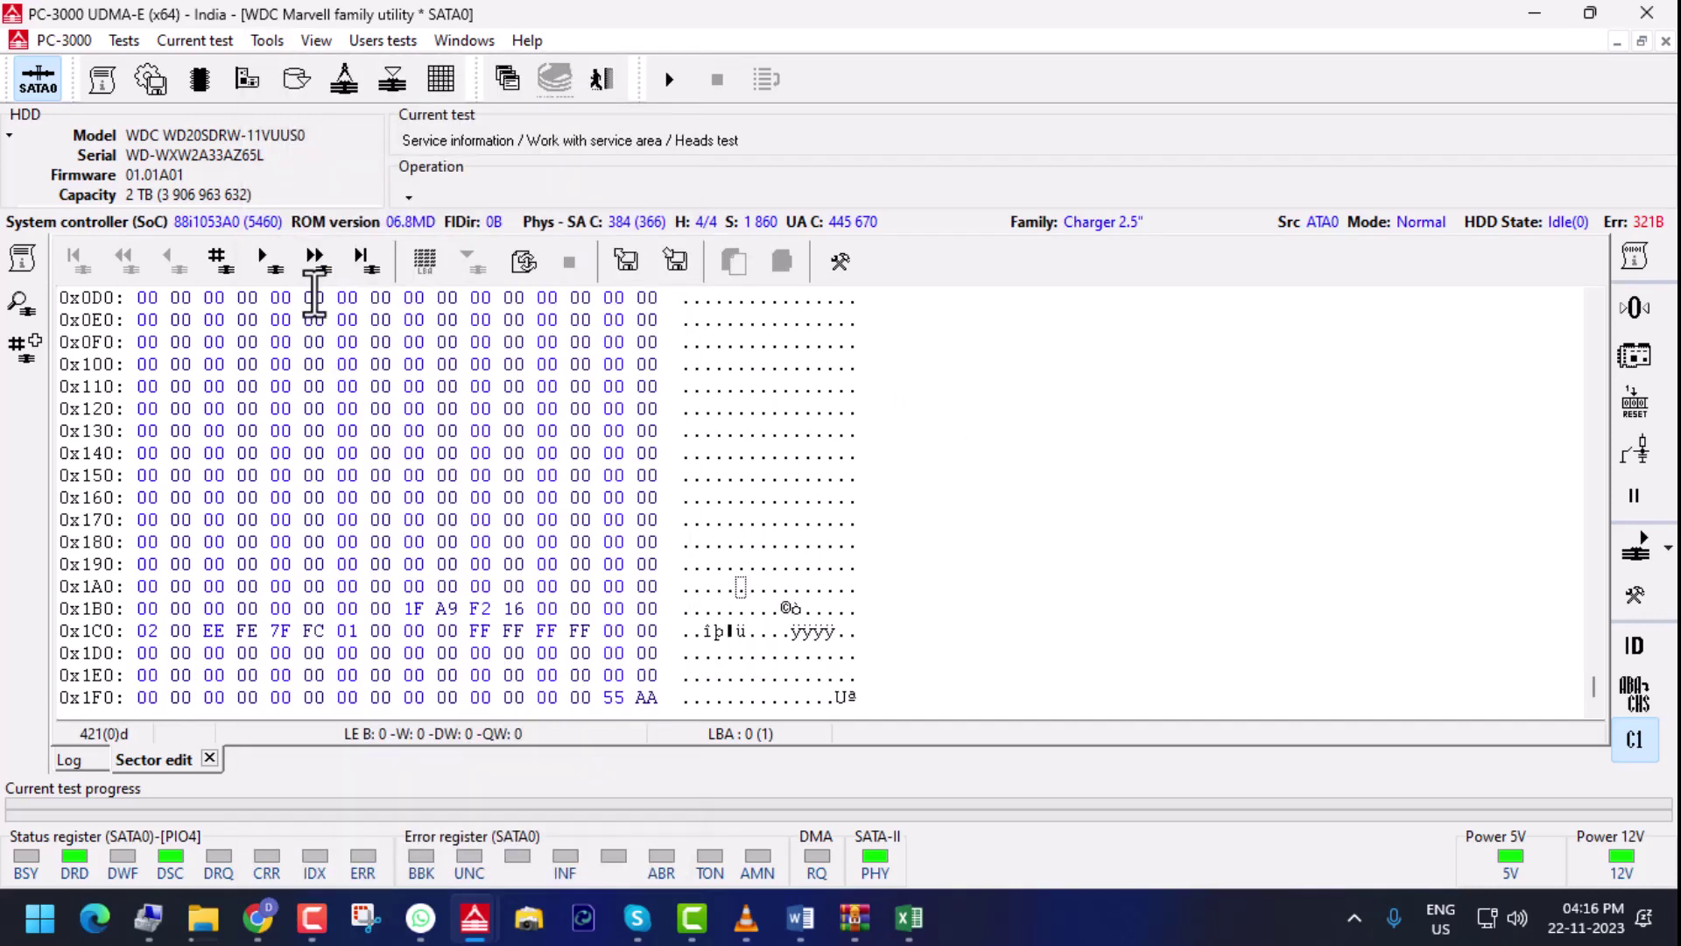
# Go to LBA 2048 in the sector editor
pyautogui.click(217, 261)
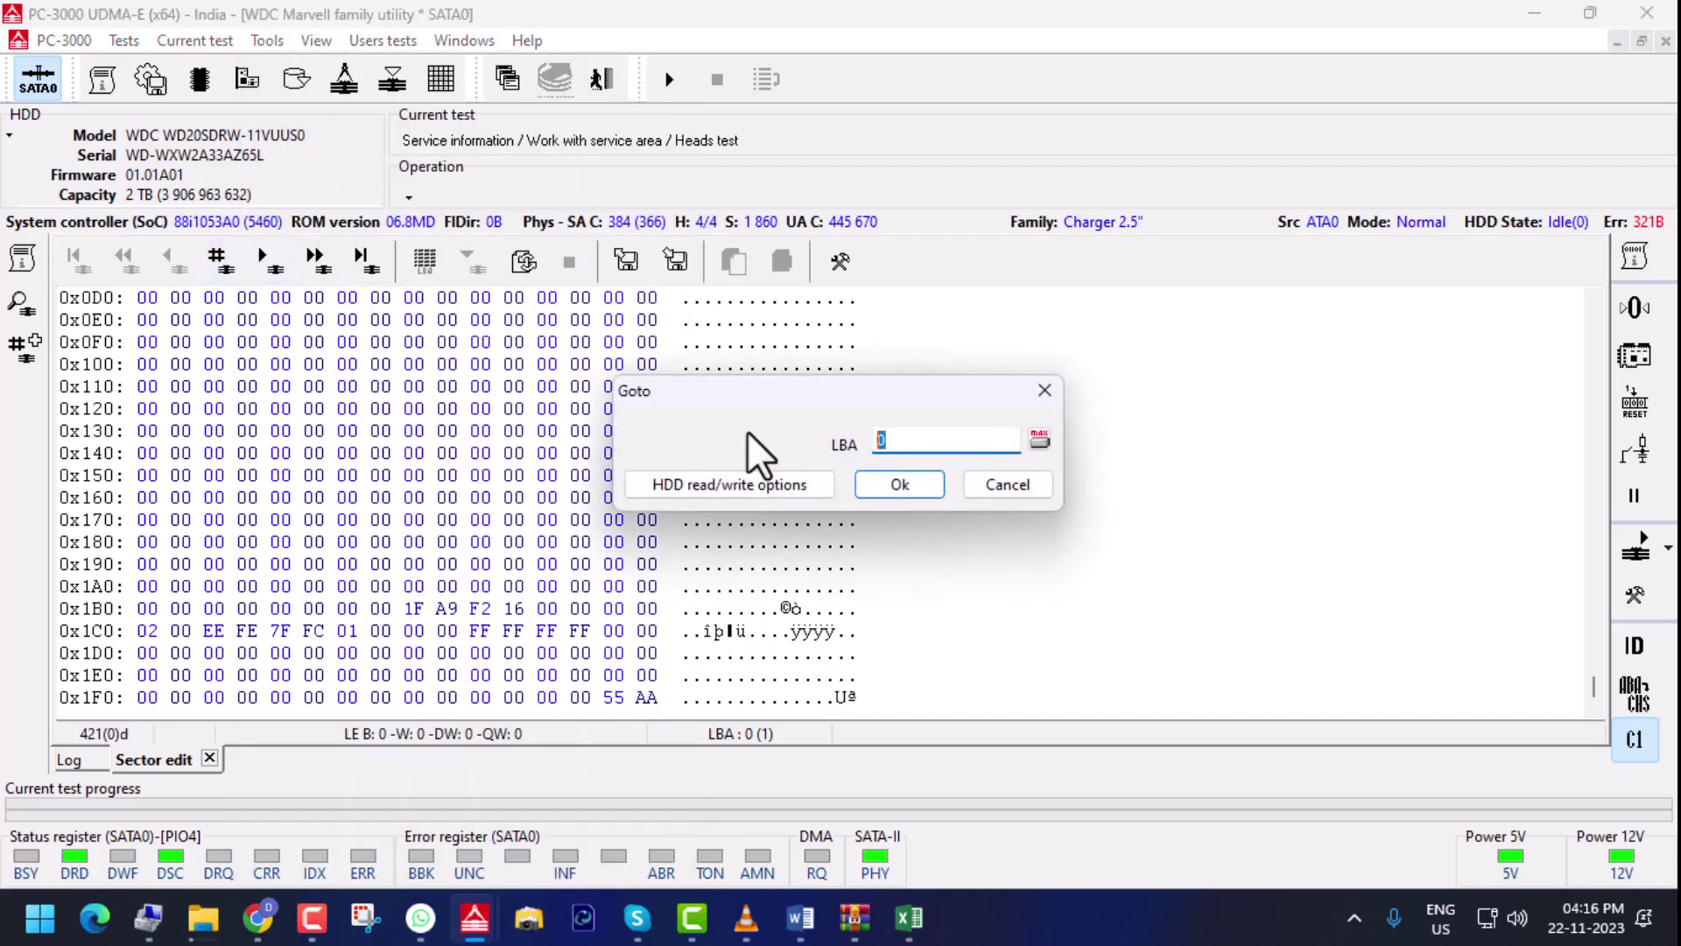
pyautogui.write('2048')
pyautogui.press('Return')
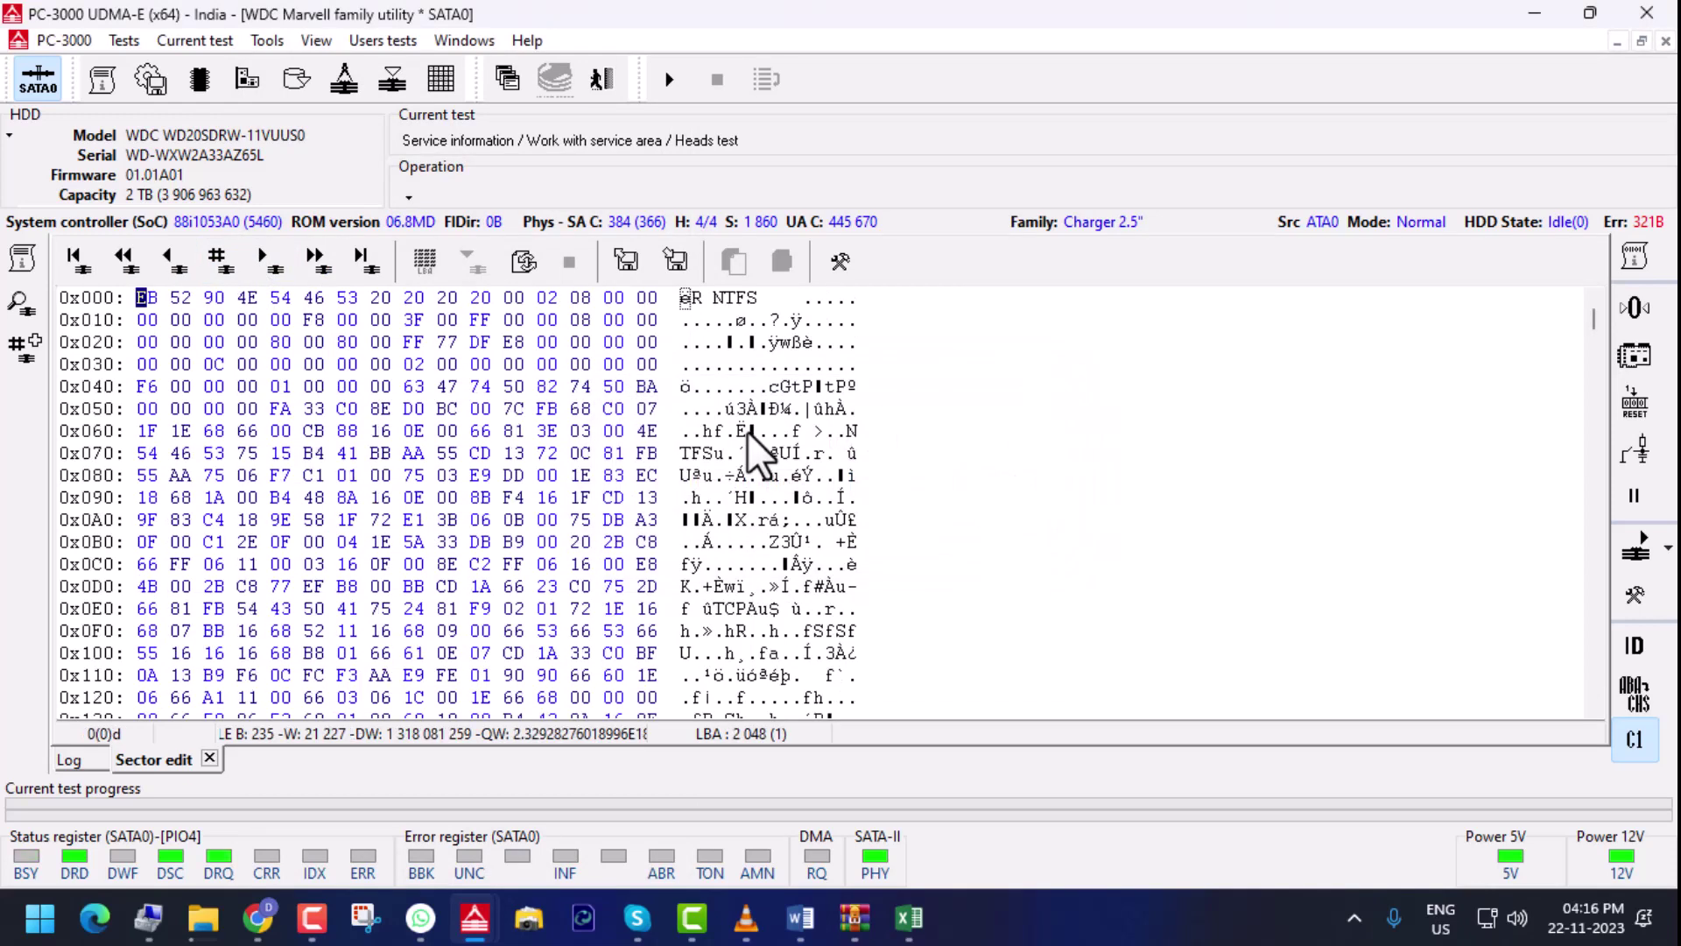
# Examine the end of the NTFS boot sector, highlighting the bytes from offset 0x1B8 through the closing 55 AA signature
pyautogui.press('Down')
pyautogui.press('Down')
pyautogui.press('Down')
pyautogui.press('Down')
pyautogui.press('Down')
pyautogui.press('Down')
pyautogui.press('Down')
pyautogui.press('Down')
pyautogui.press('Down')
pyautogui.press('Down')
pyautogui.press('Down')
pyautogui.press('Down')
pyautogui.press('Down')
pyautogui.press('Down')
pyautogui.press('Down')
pyautogui.press('Down')
pyautogui.press('Down')
pyautogui.press('Down')
pyautogui.press('Down')
pyautogui.press('Down')
pyautogui.moveTo(663, 698); pyautogui.dragTo(413, 609)
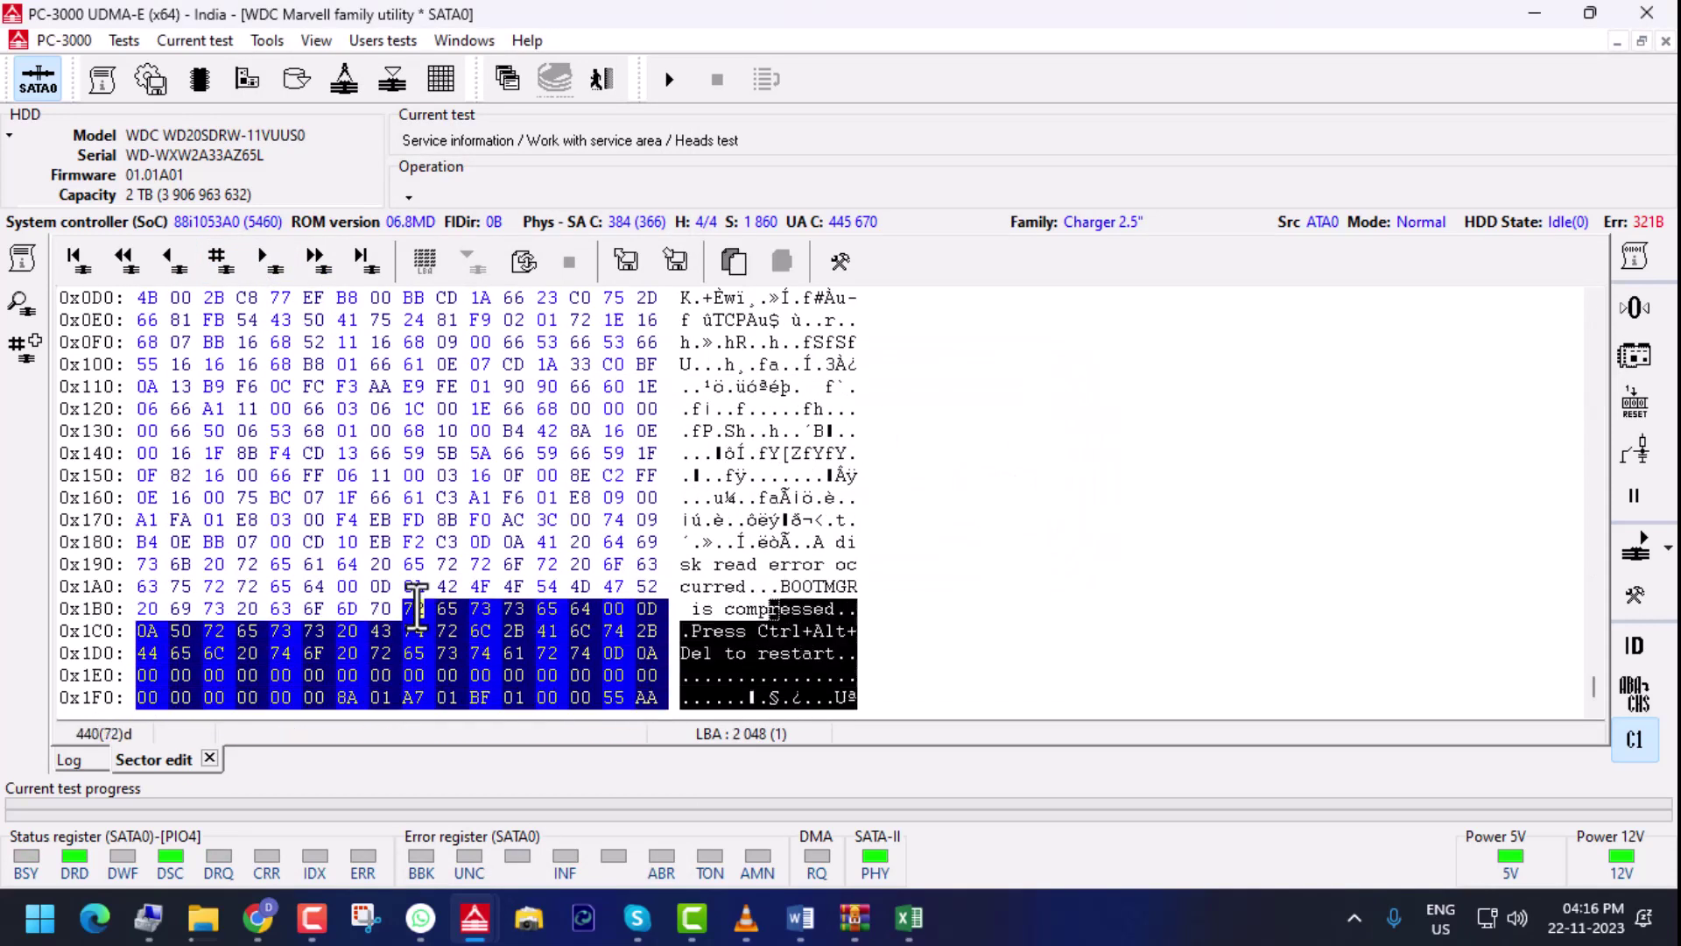
# Read forward through the following sectors one at a time up to LBA 2065
pyautogui.click(255, 254)
pyautogui.click(255, 254)
pyautogui.click(255, 254)
pyautogui.click(254, 254)
pyautogui.click(255, 254)
pyautogui.click(255, 253)
pyautogui.click(255, 253)
pyautogui.click(255, 254)
pyautogui.click(255, 254)
pyautogui.click(255, 254)
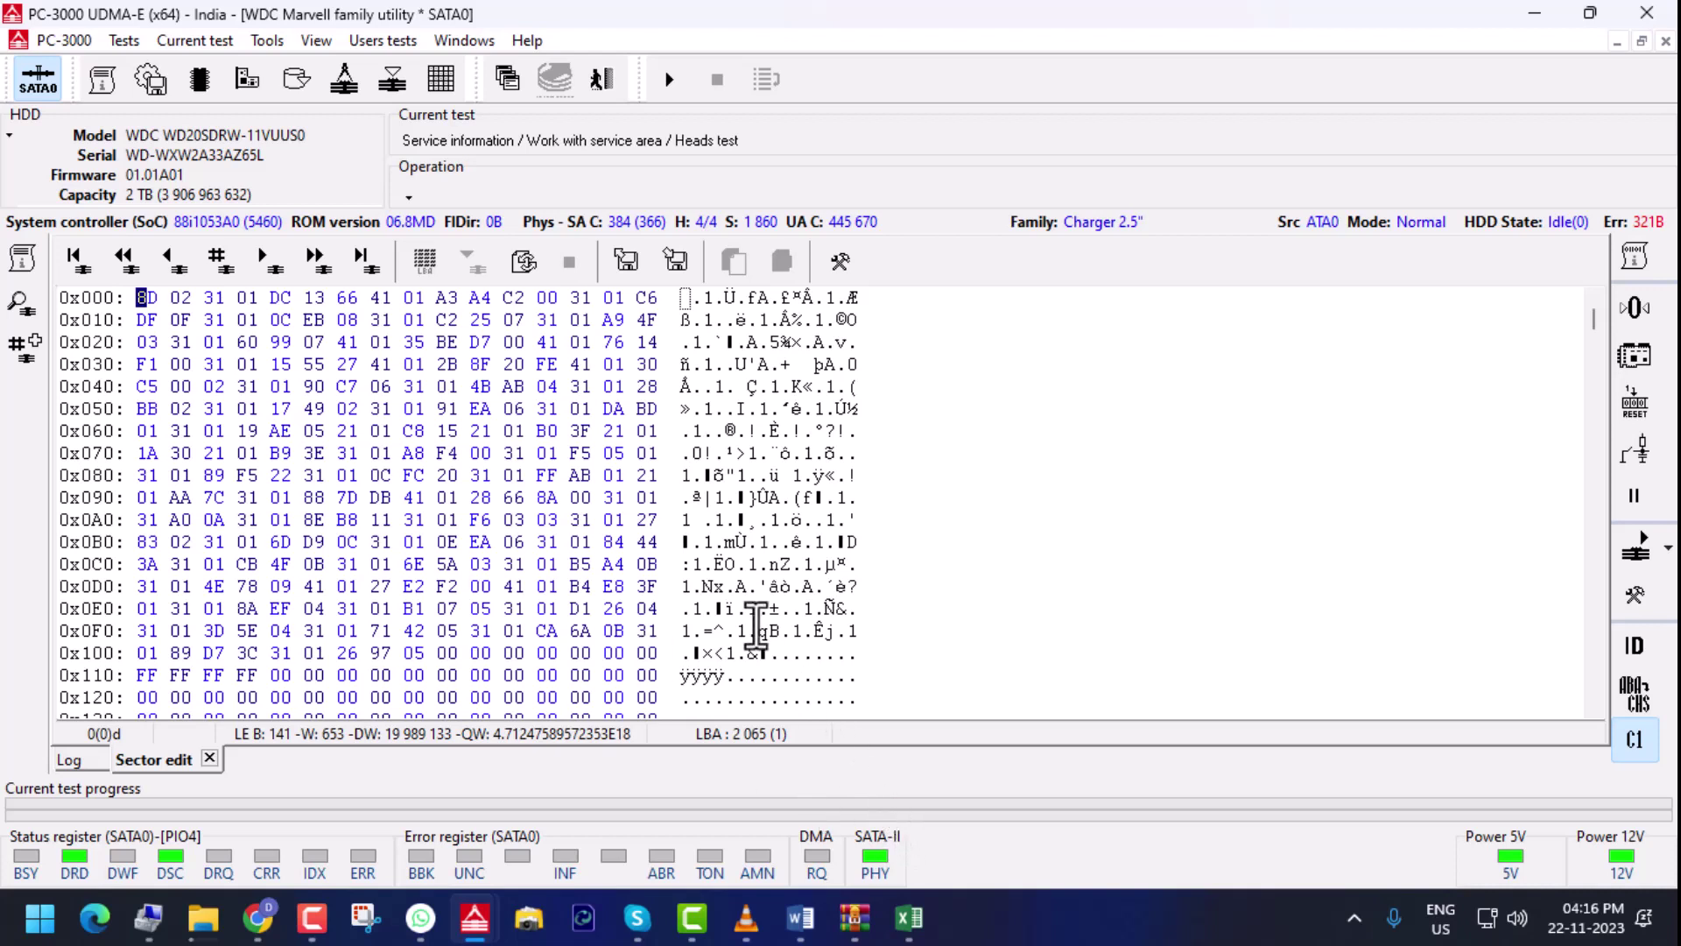
# Inspect the sector at LBA 2065, highlighting the data from offset 0x0B0 to its end, and return to the sector's start
pyautogui.click(859, 701)
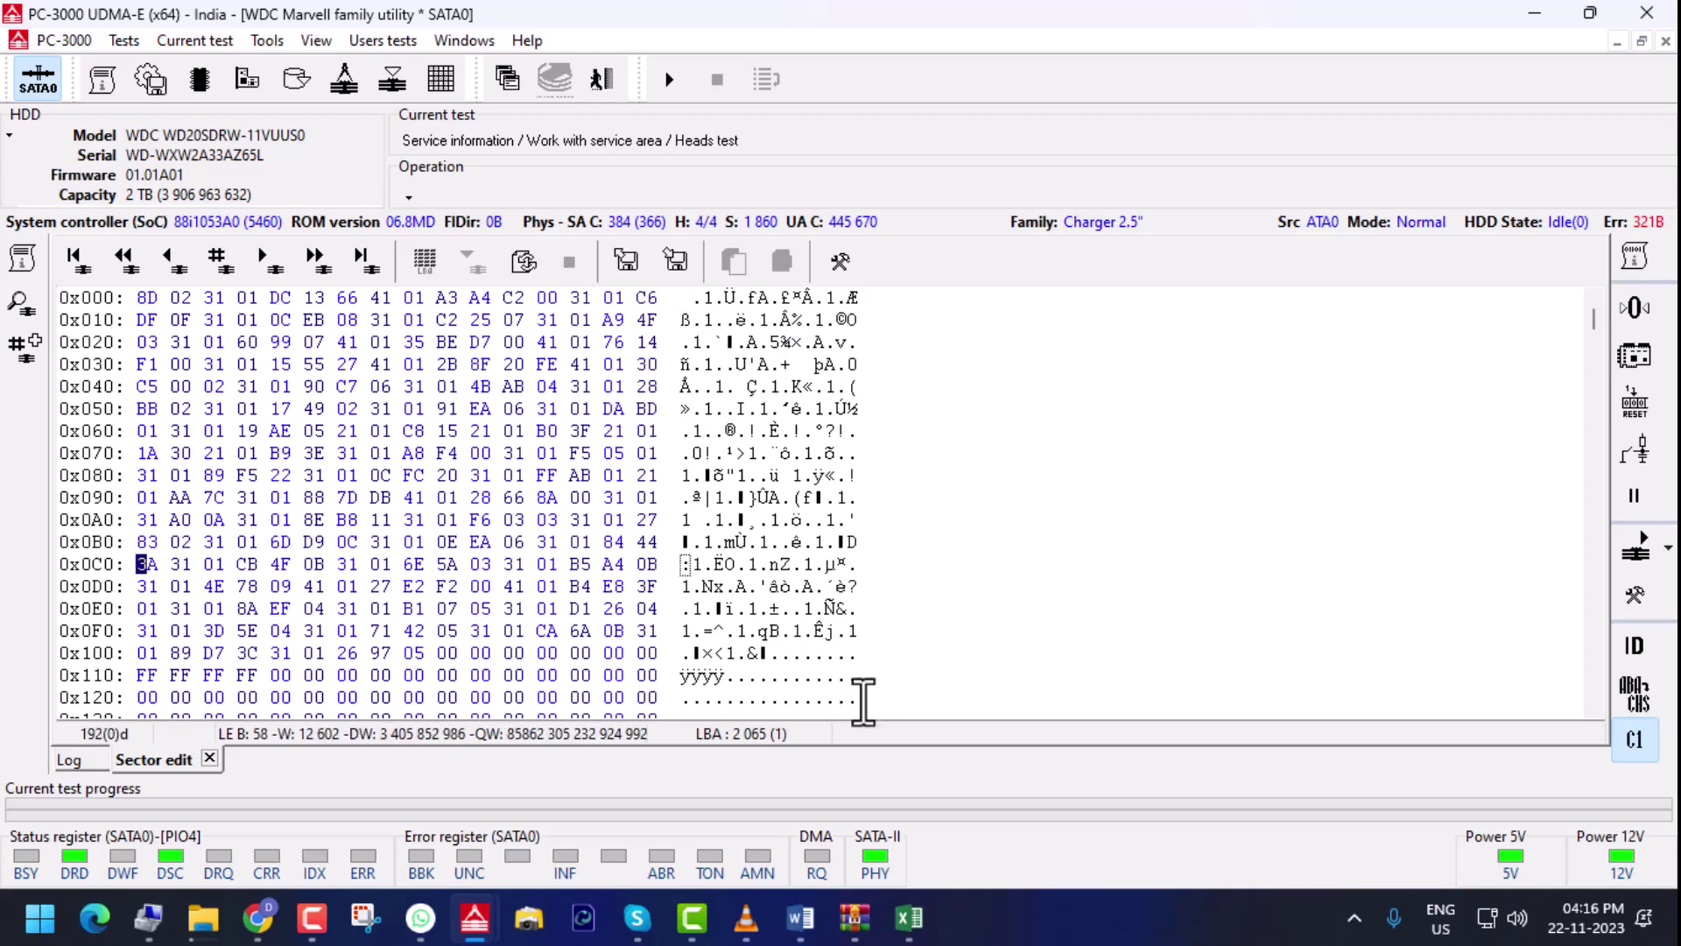
pyautogui.scroll(-2, 862, 700)
pyautogui.scroll(-3, 862, 700)
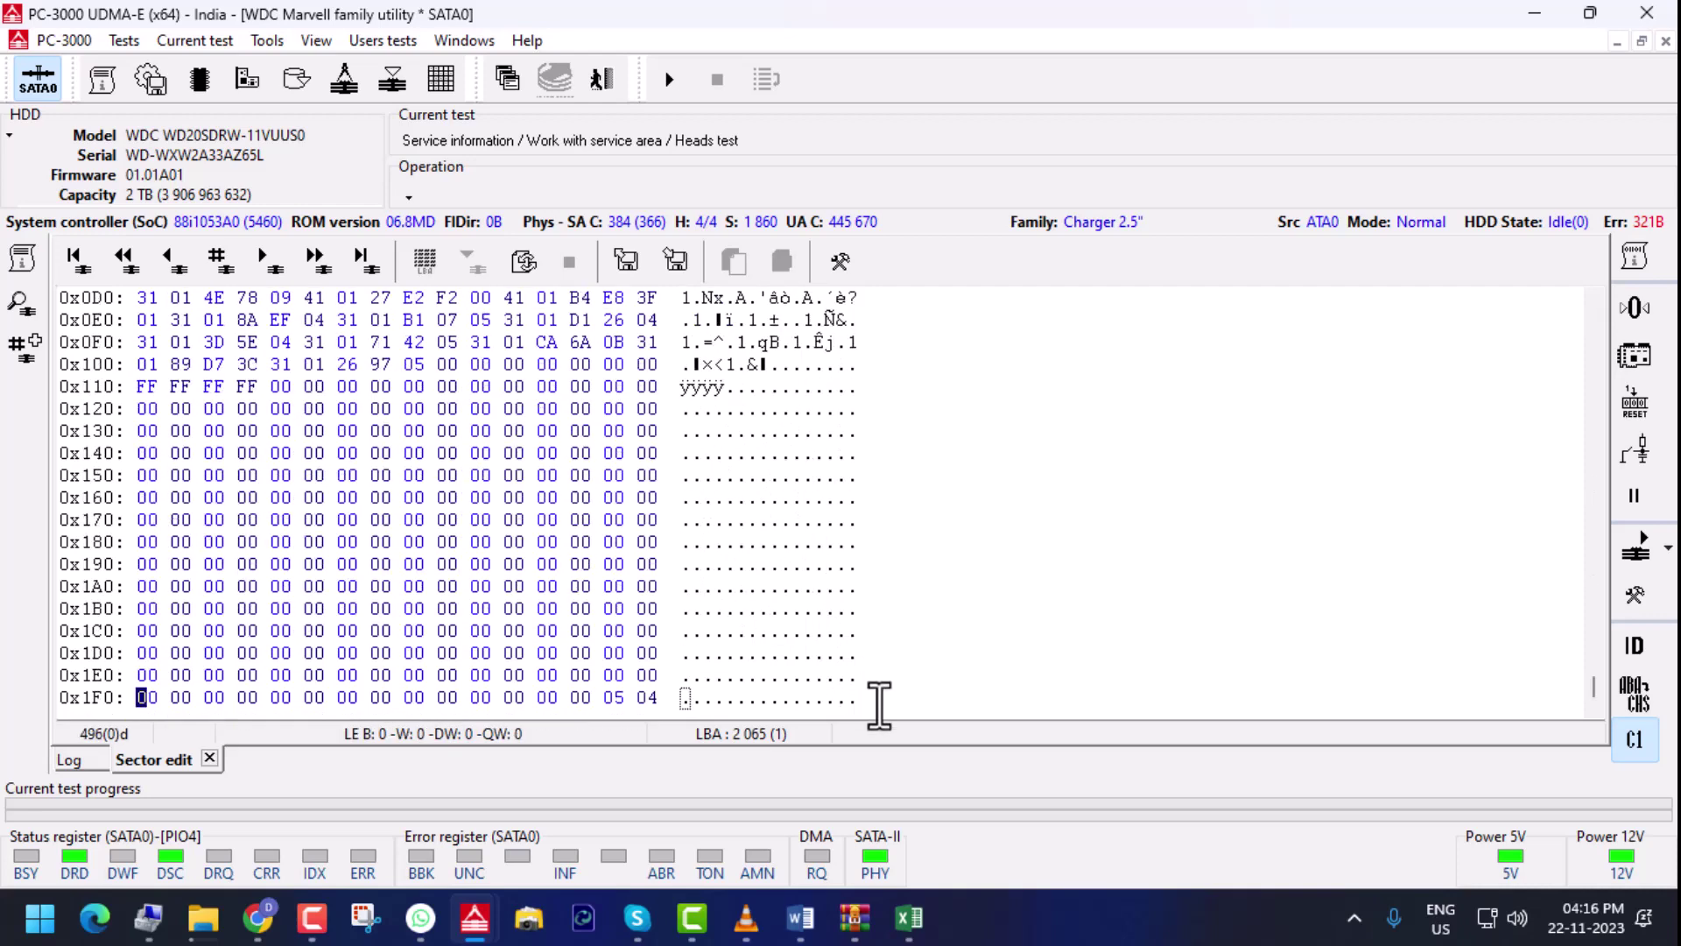
pyautogui.moveTo(660, 699); pyautogui.dragTo(132, 280)
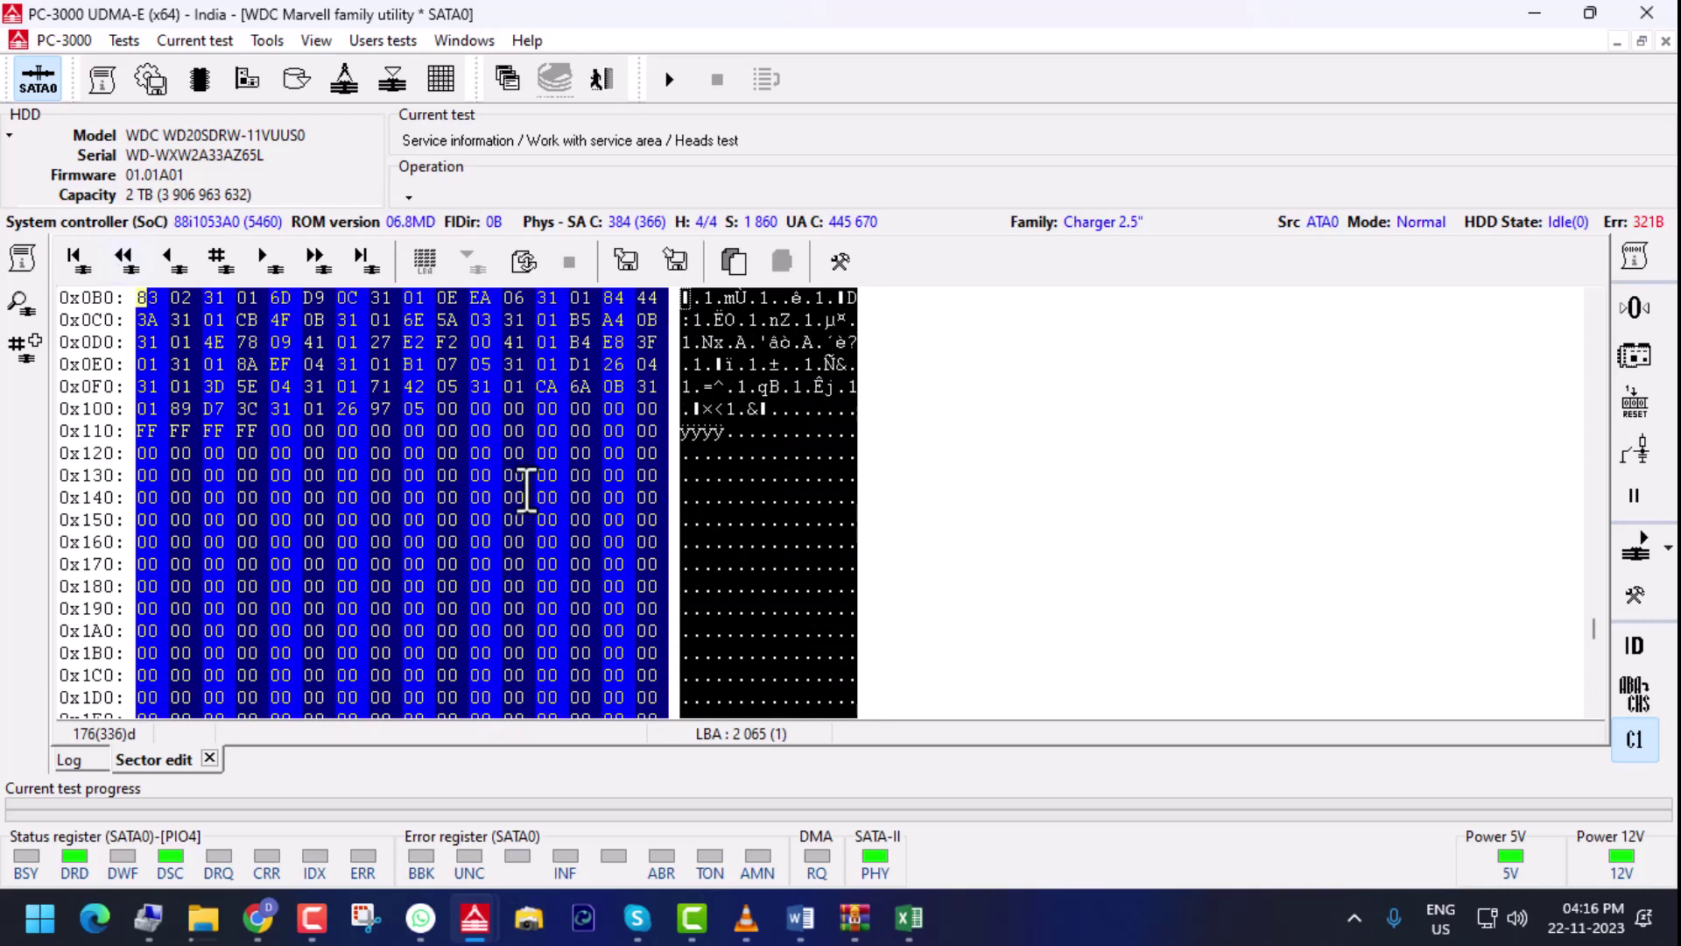
pyautogui.hotkey('ctrl', 'Home')
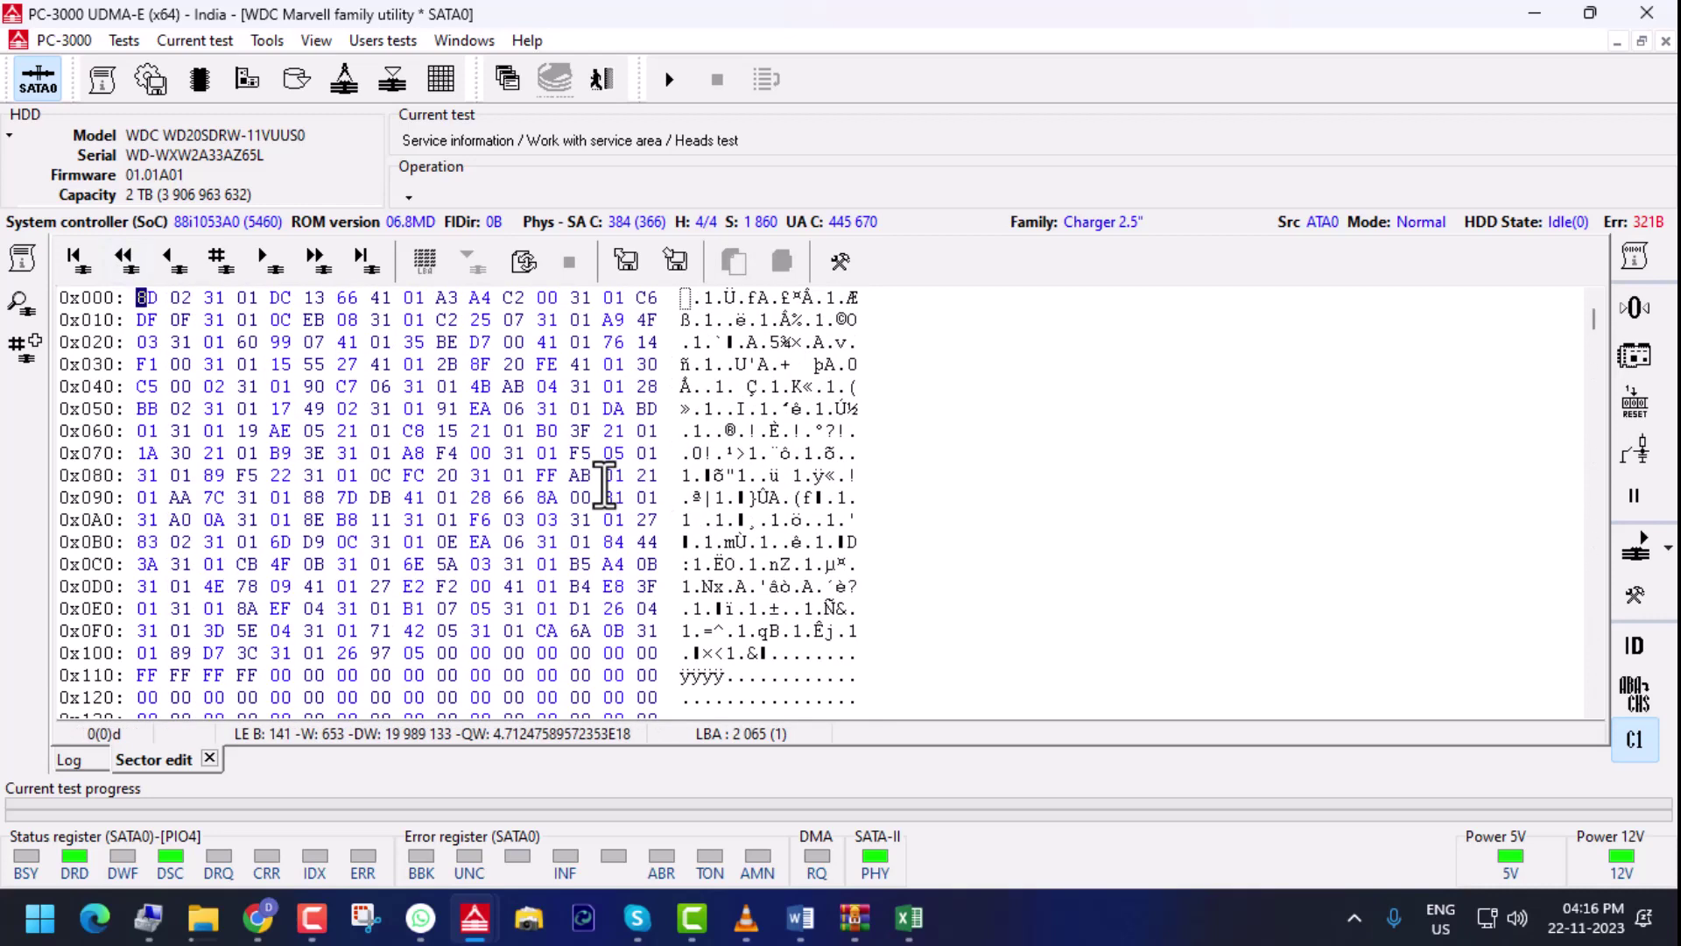